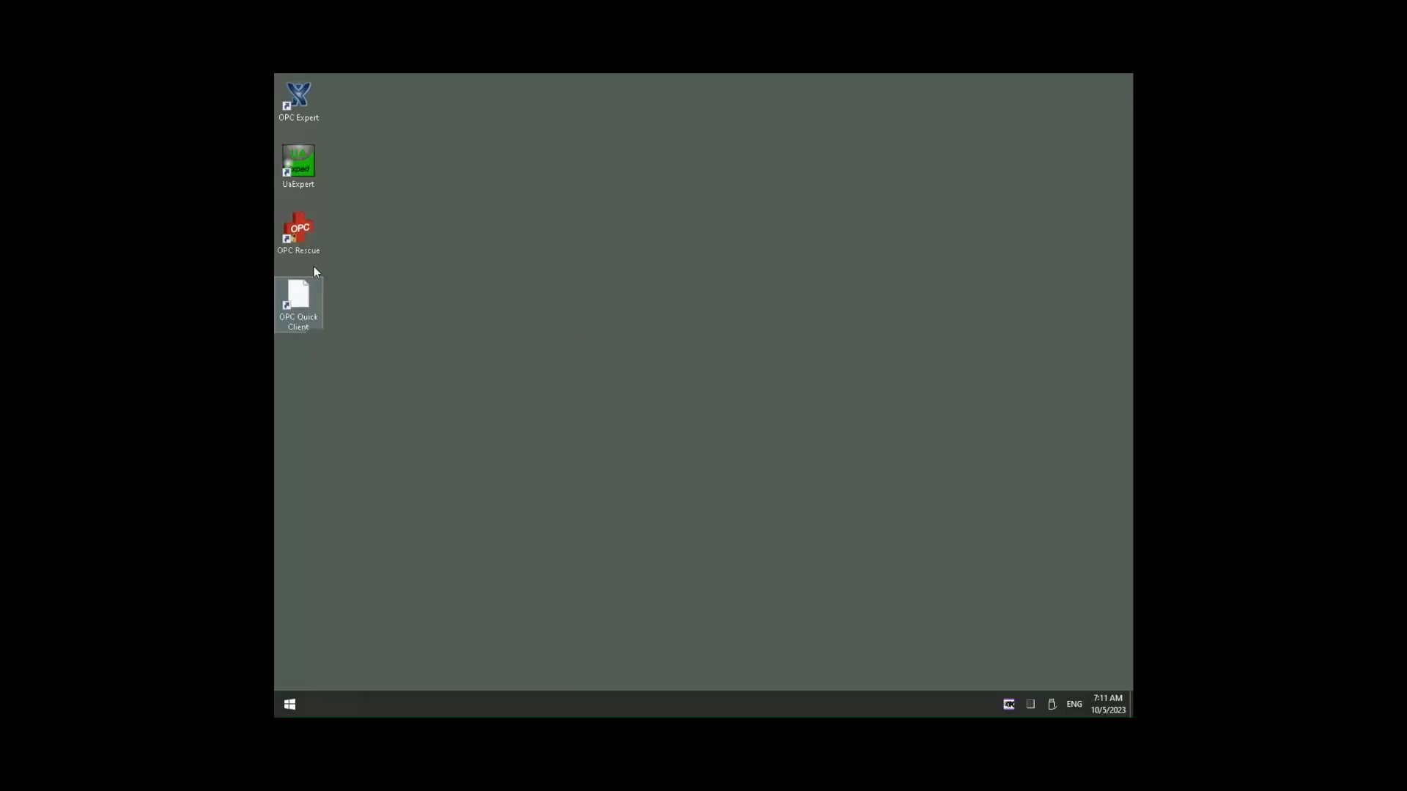
Open the file location of the OPC Expert shortcut and launch OPC Expert.
right_click(303, 111)
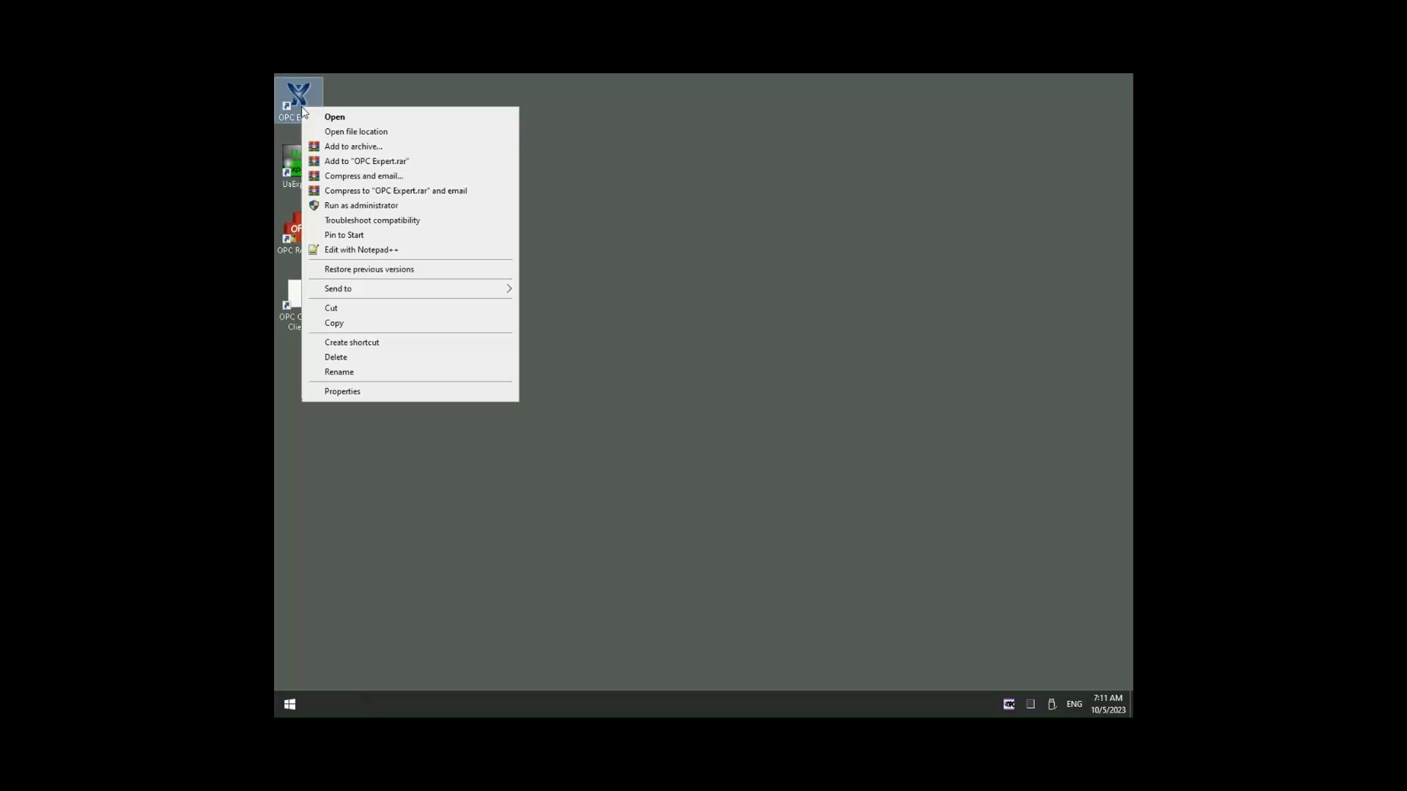
click(338, 133)
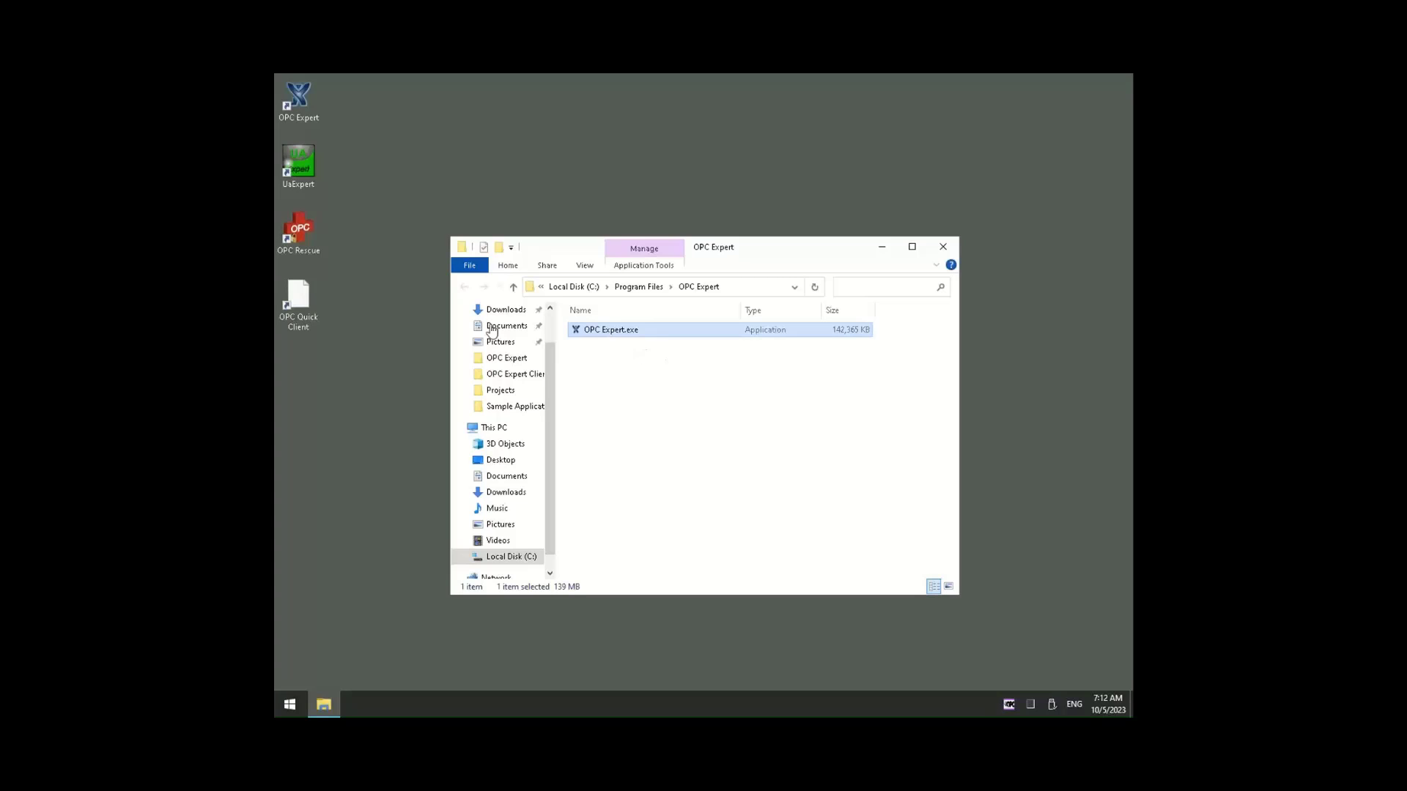
double_click(298, 104)
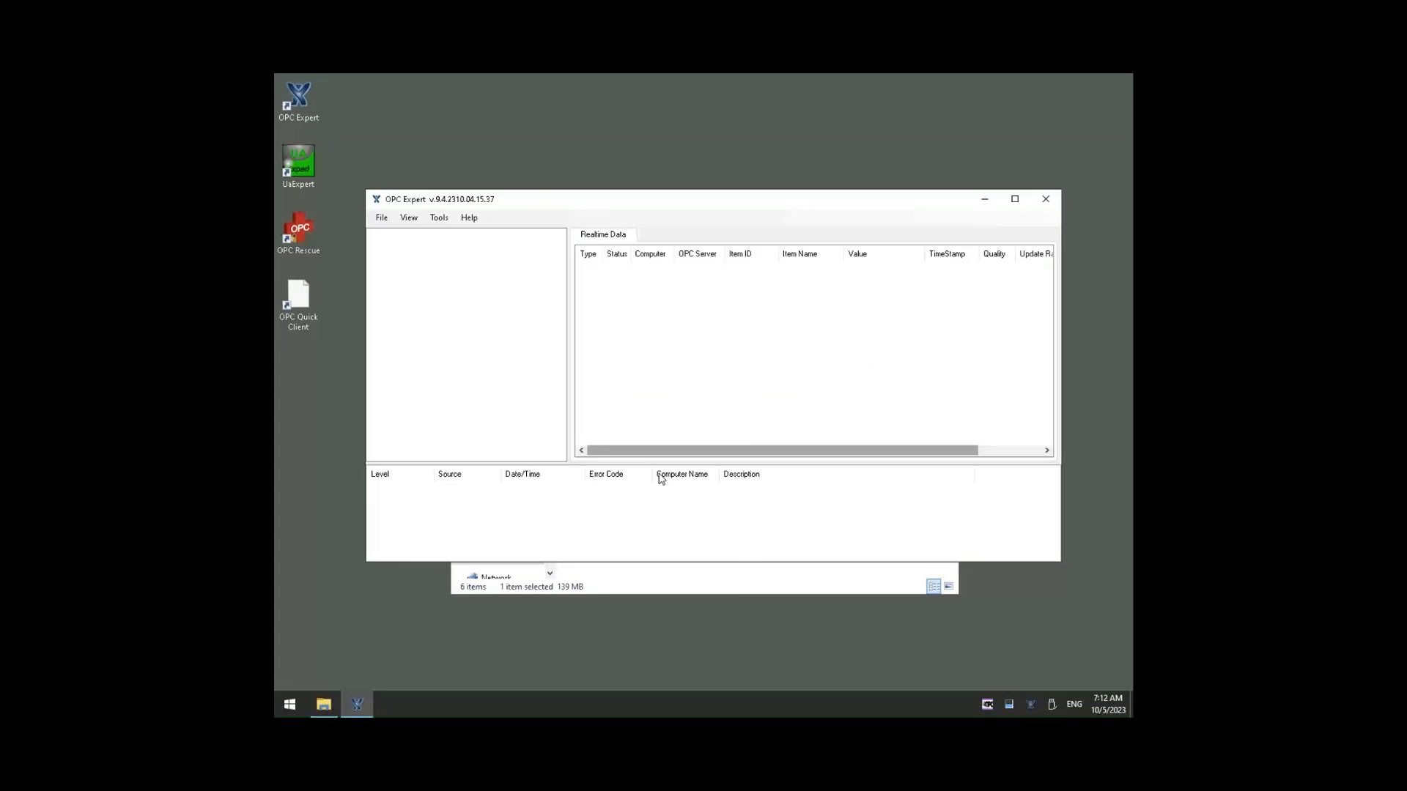
Bring the OPC Expert program folder into view, check its files and folders, and close the folder window.
click(734, 586)
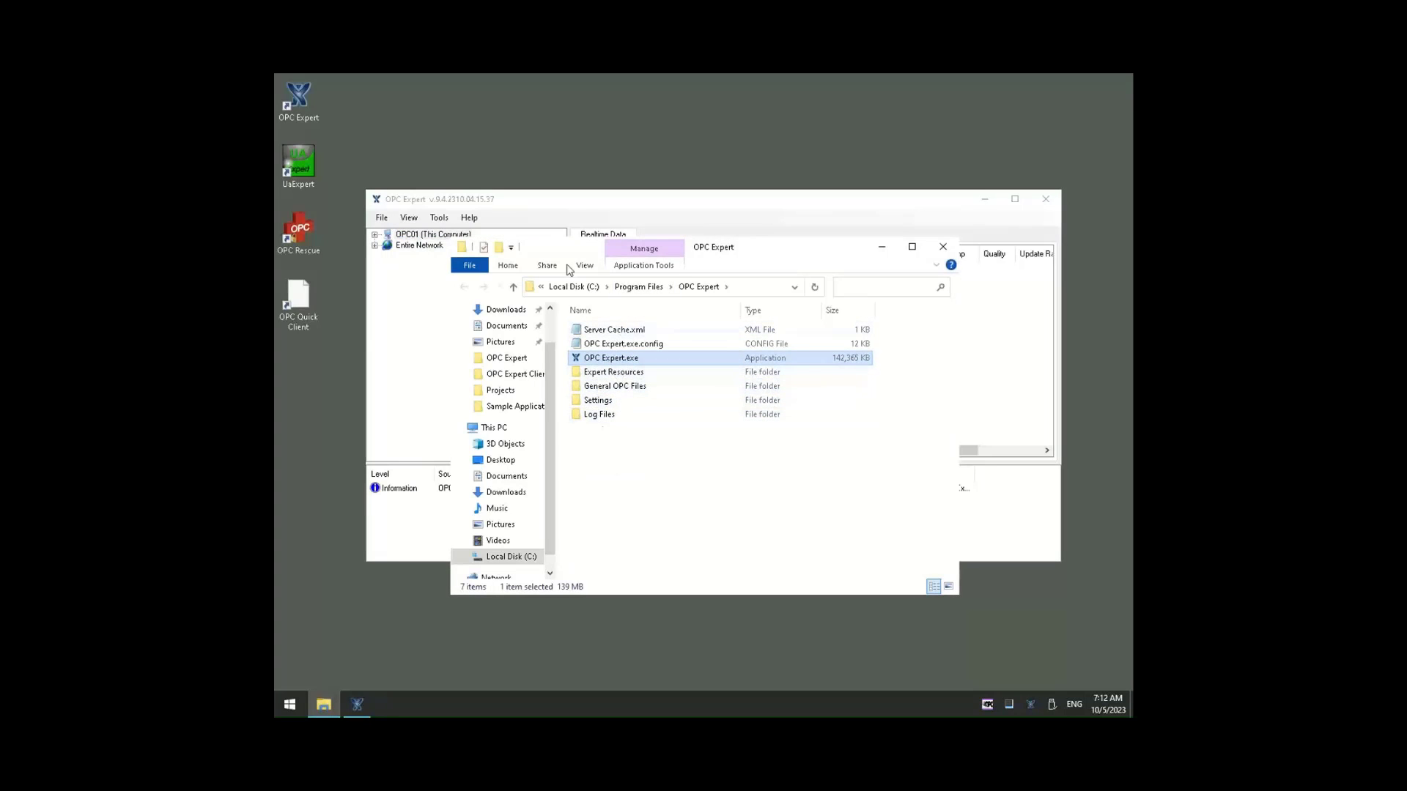
drag(557, 253, 600, 310)
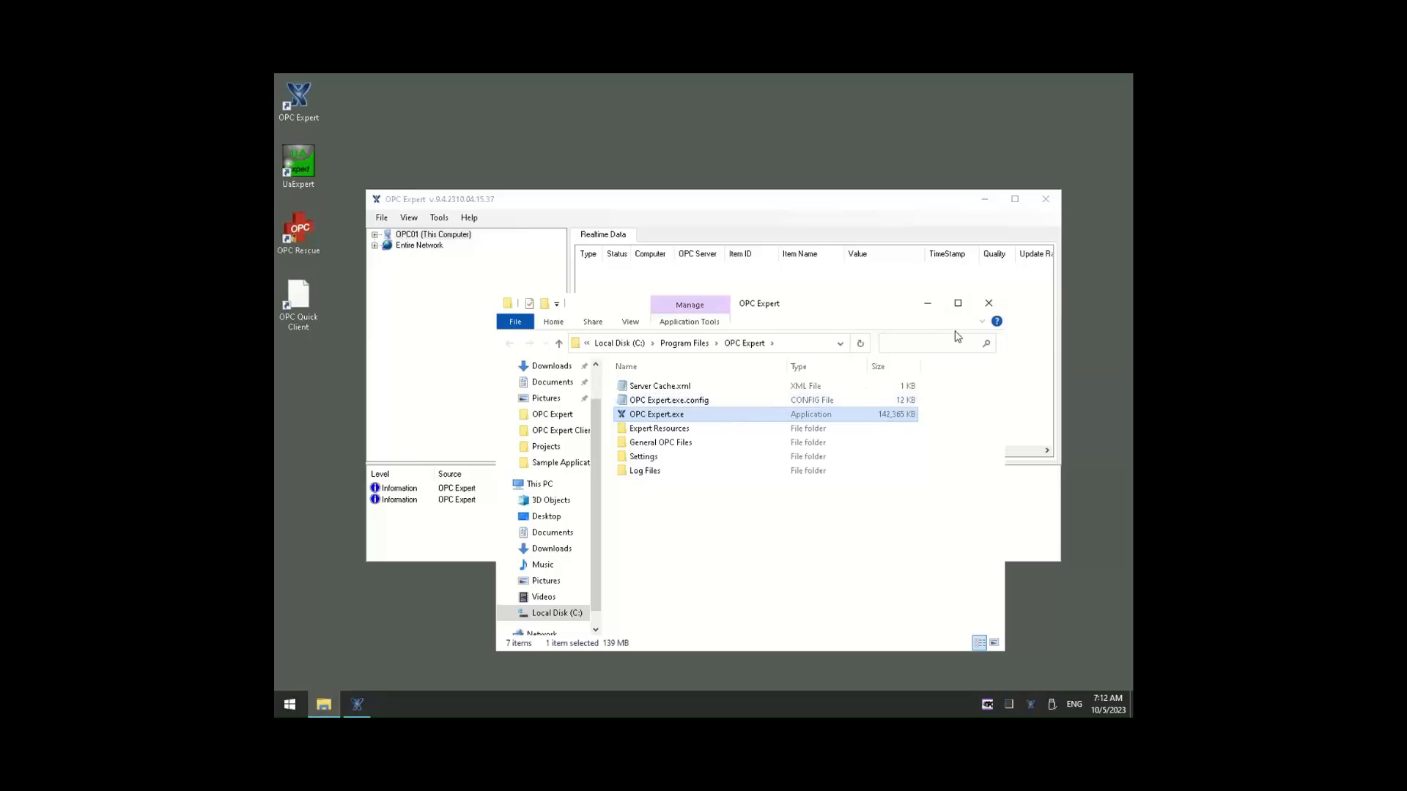
click(989, 303)
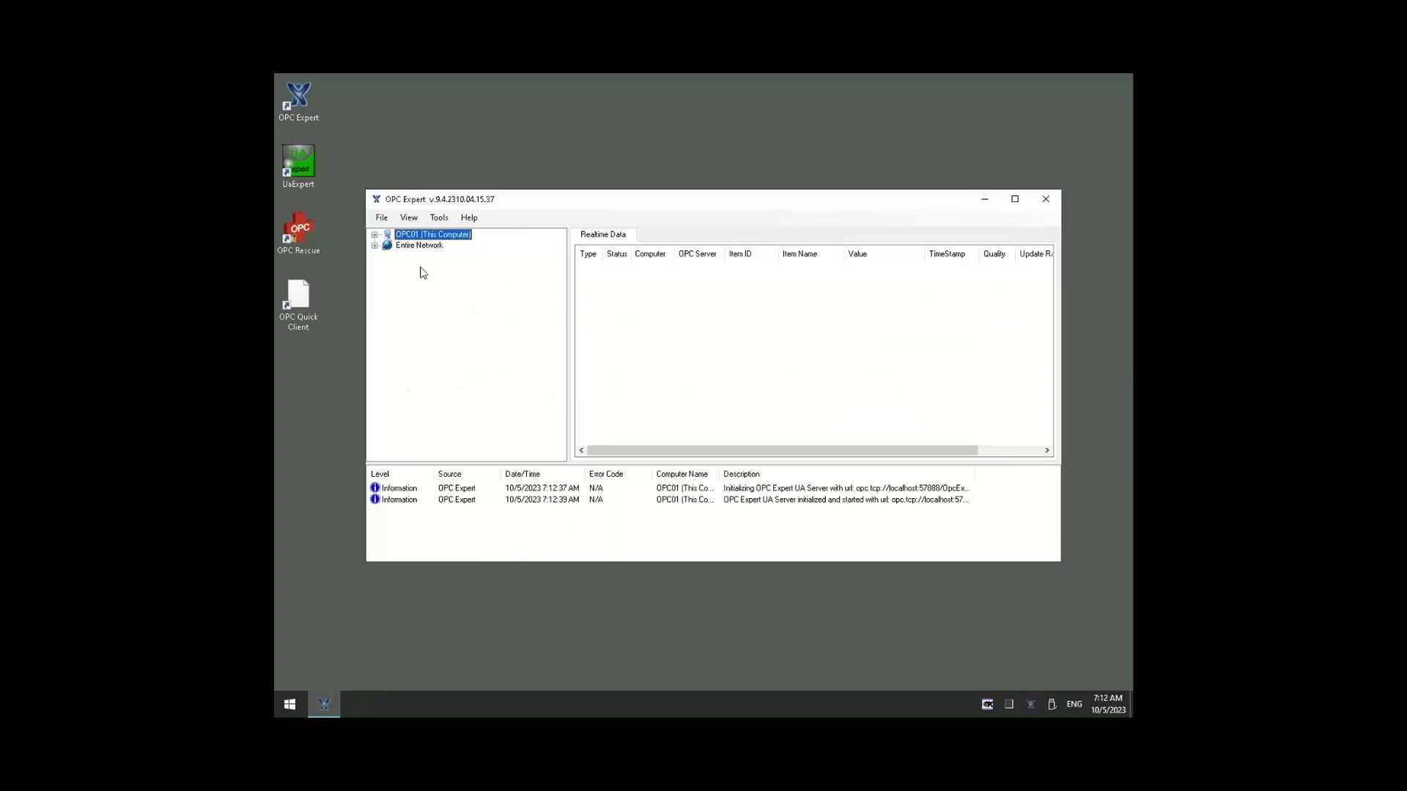
Expand the OPC01 computer in the server tree and remove the OPC Expert Classic Server from it.
click(375, 235)
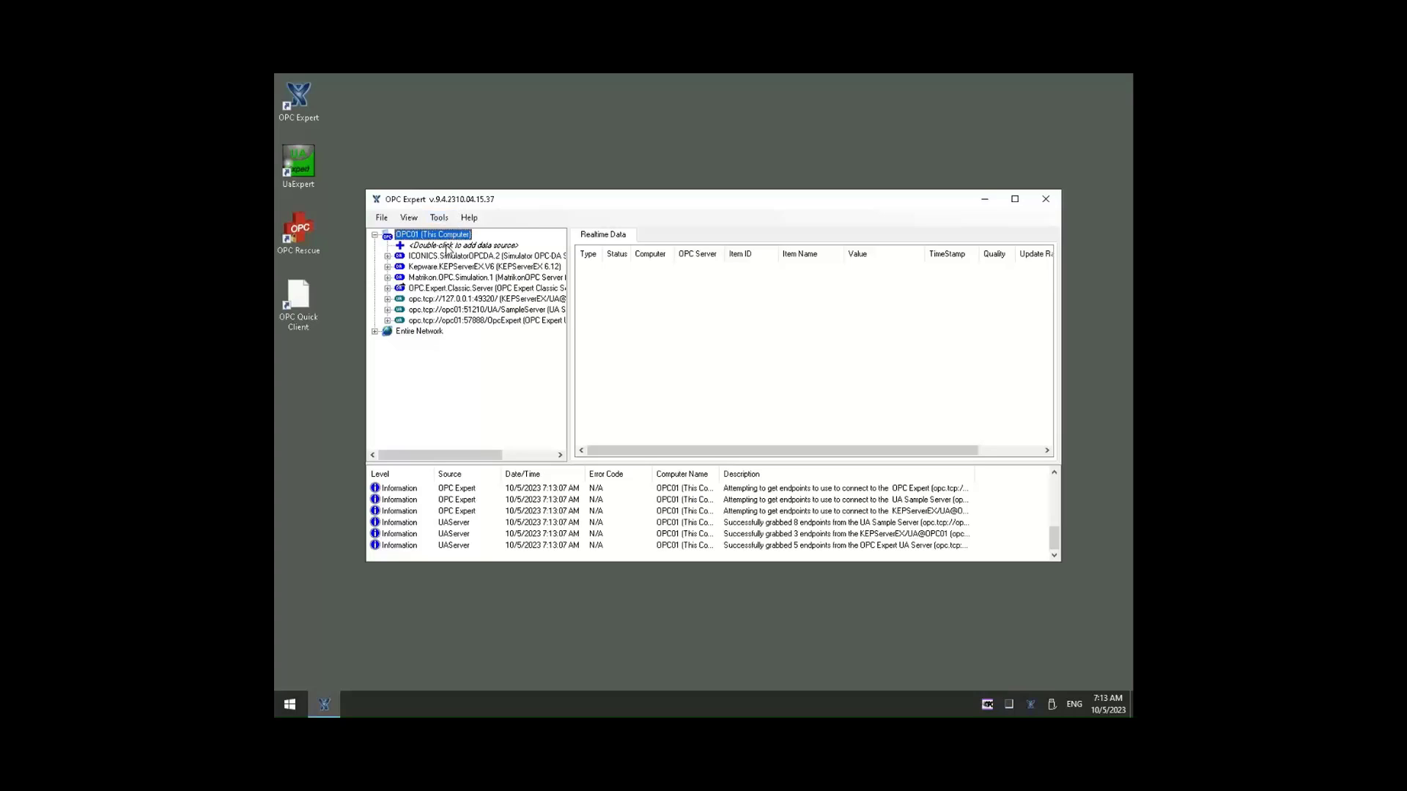
right_click(422, 291)
right_click(423, 291)
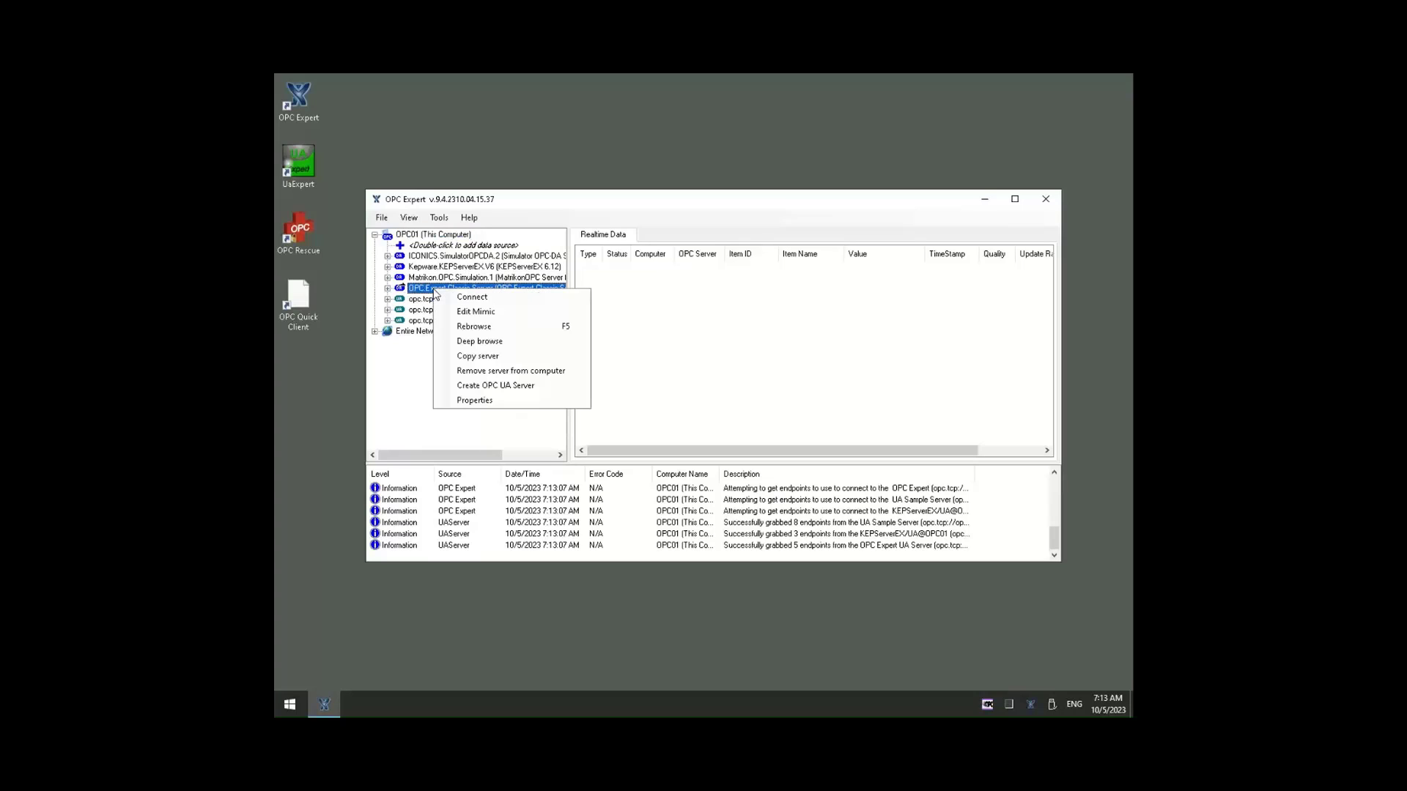
click(496, 385)
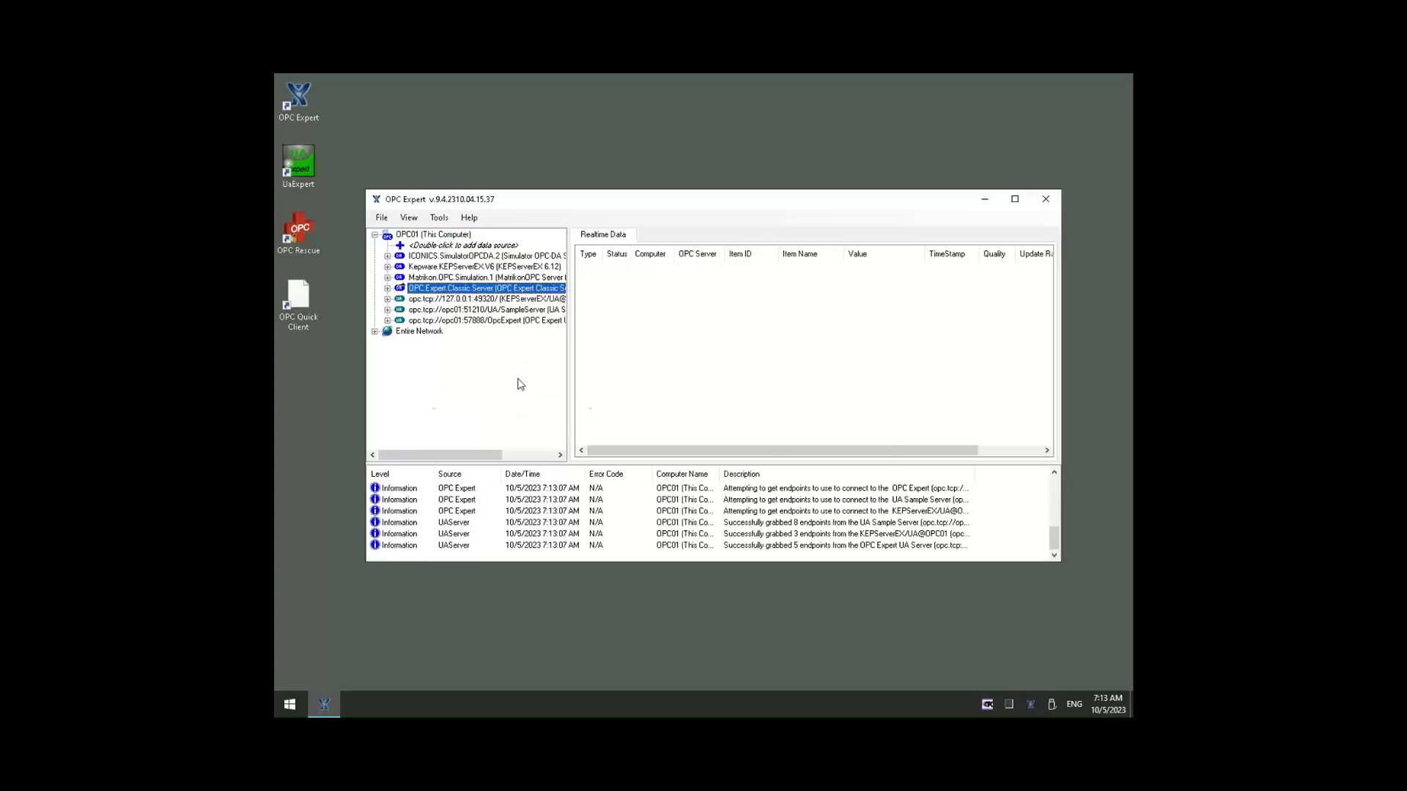
click(865, 459)
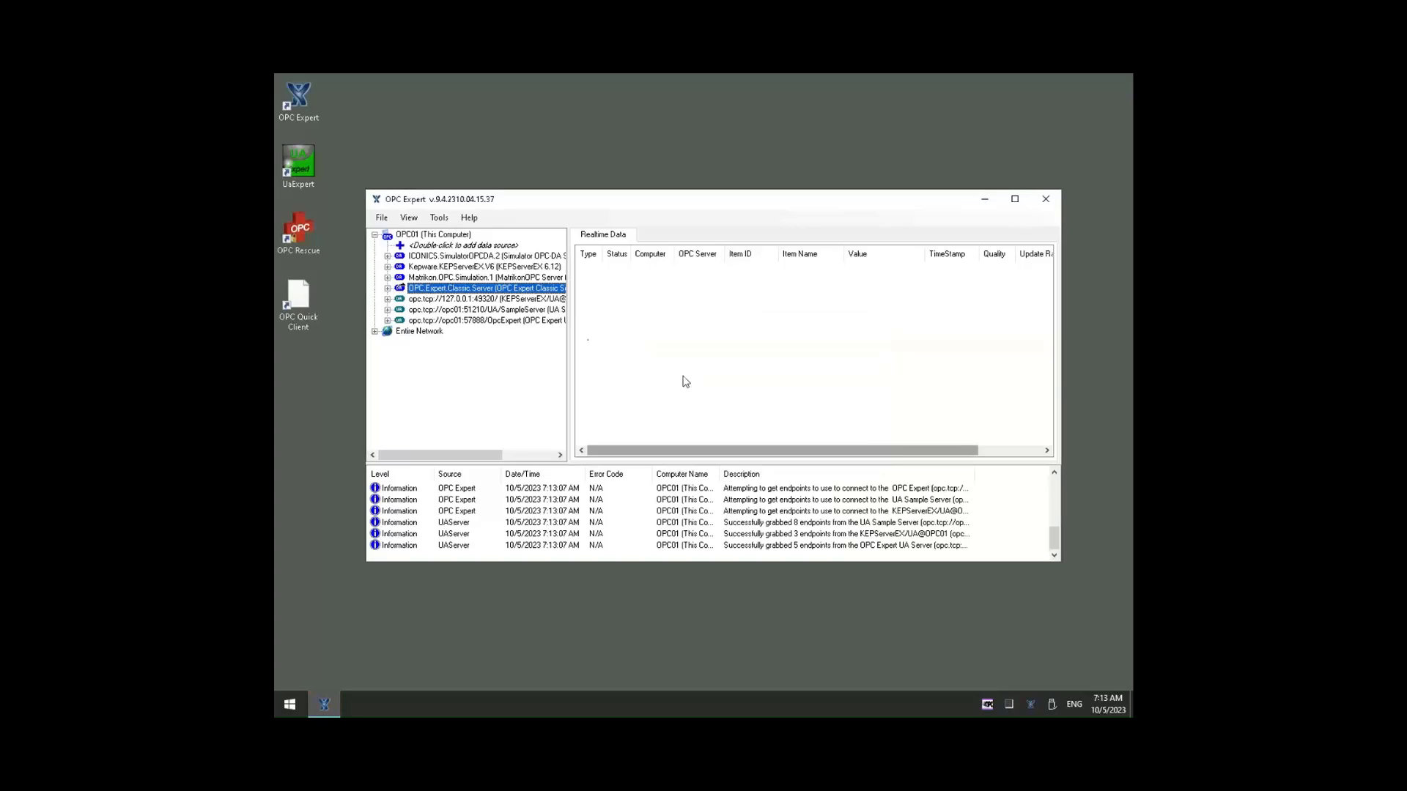
right_click(469, 289)
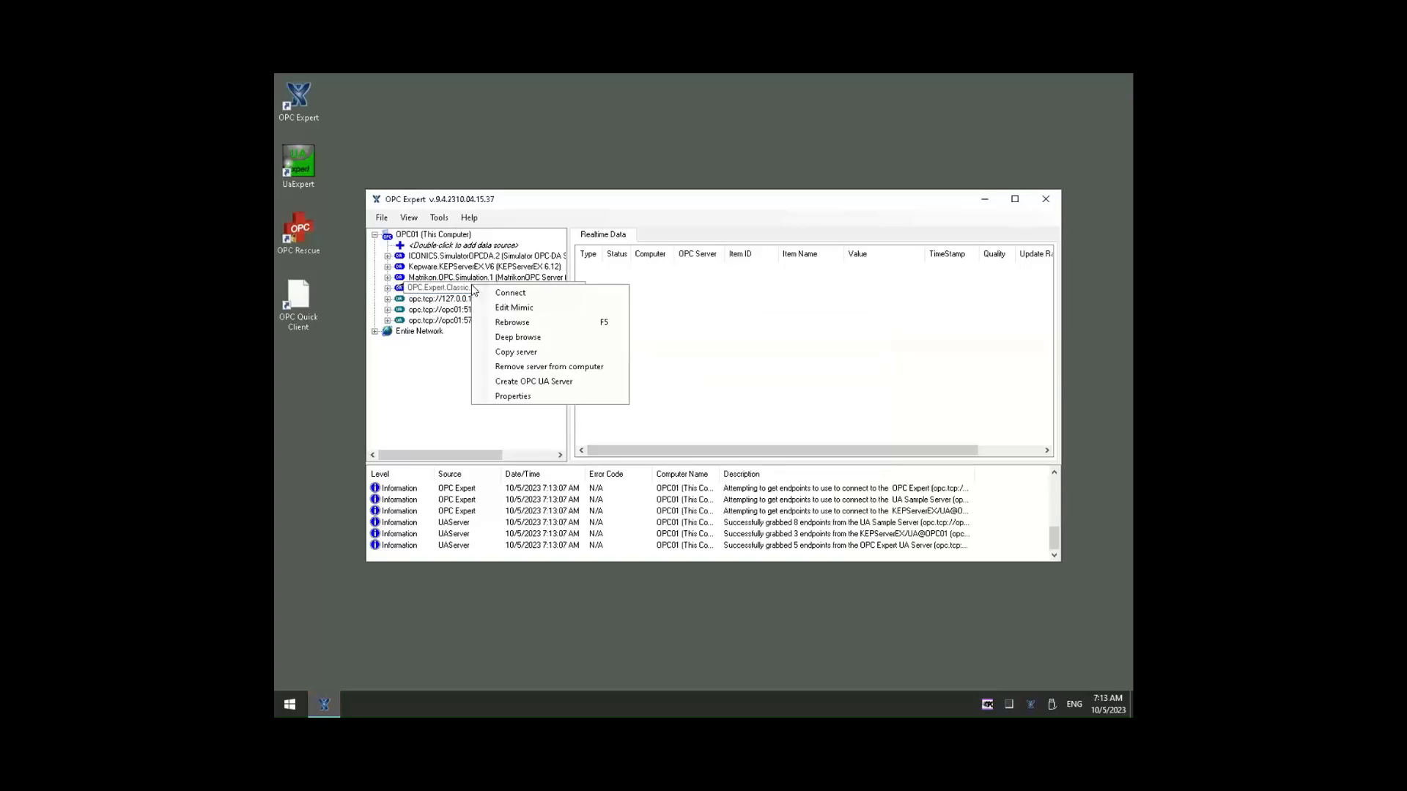
click(563, 367)
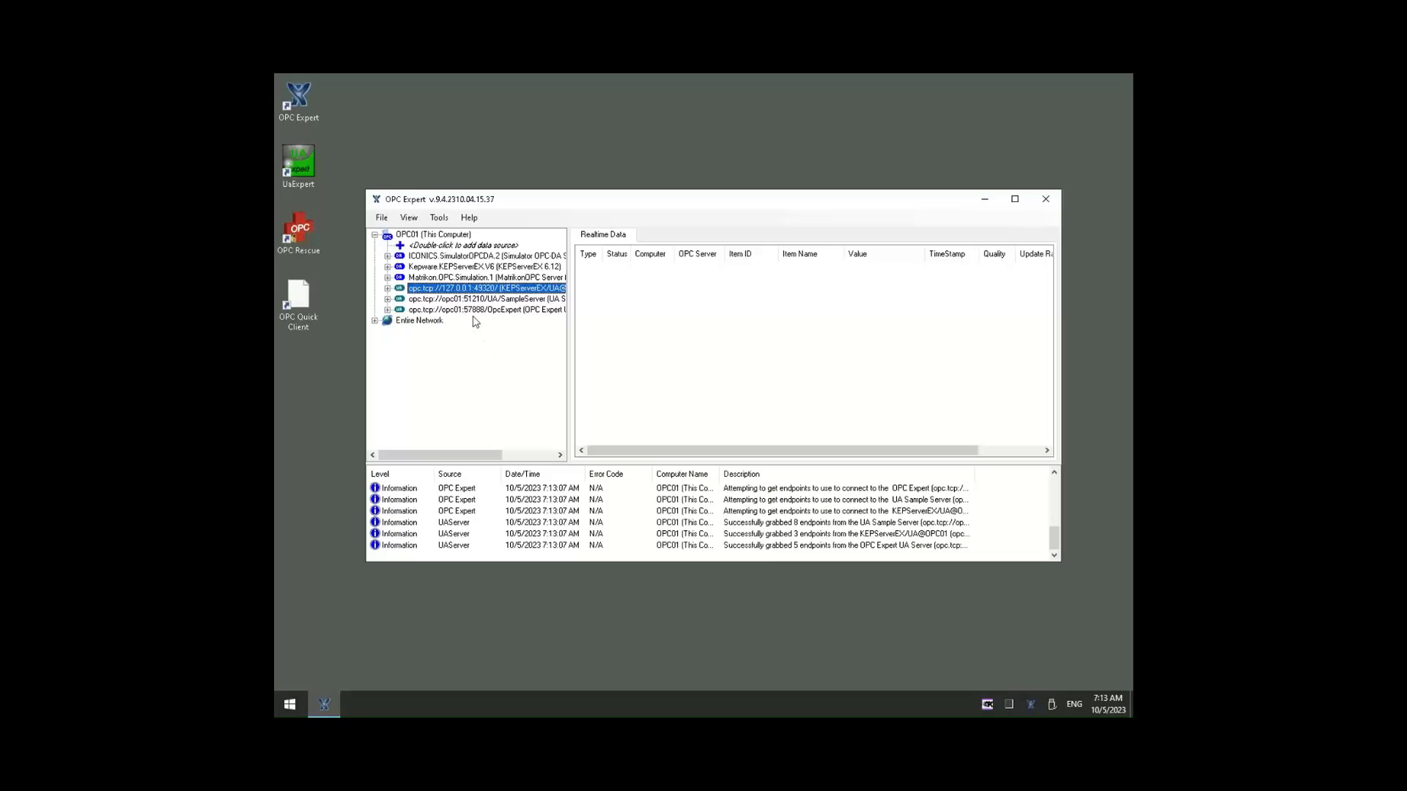
Widen the server tree and open the run-as-a-service account settings for the OPC Expert UA Server.
drag(570, 343, 678, 348)
click(570, 322)
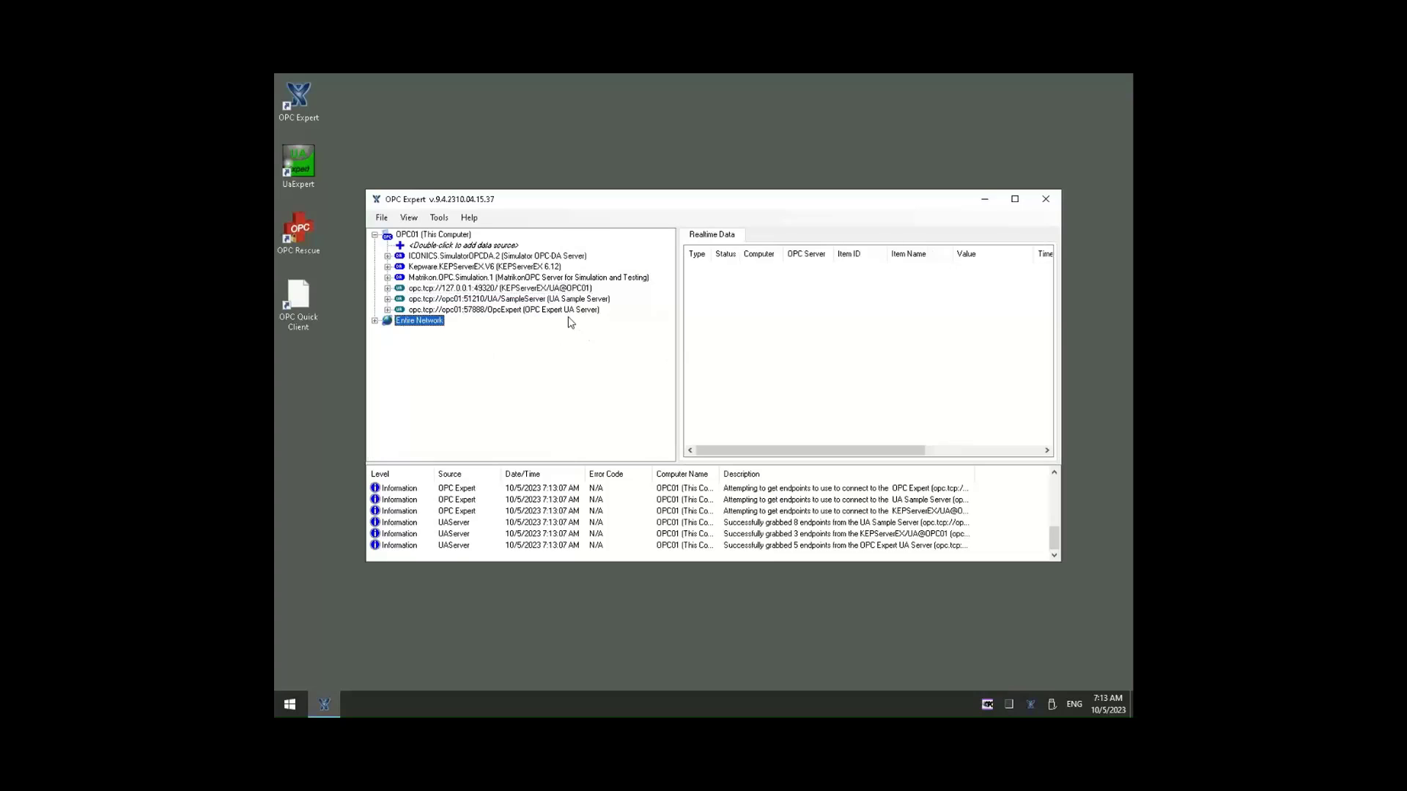
click(569, 314)
right_click(570, 316)
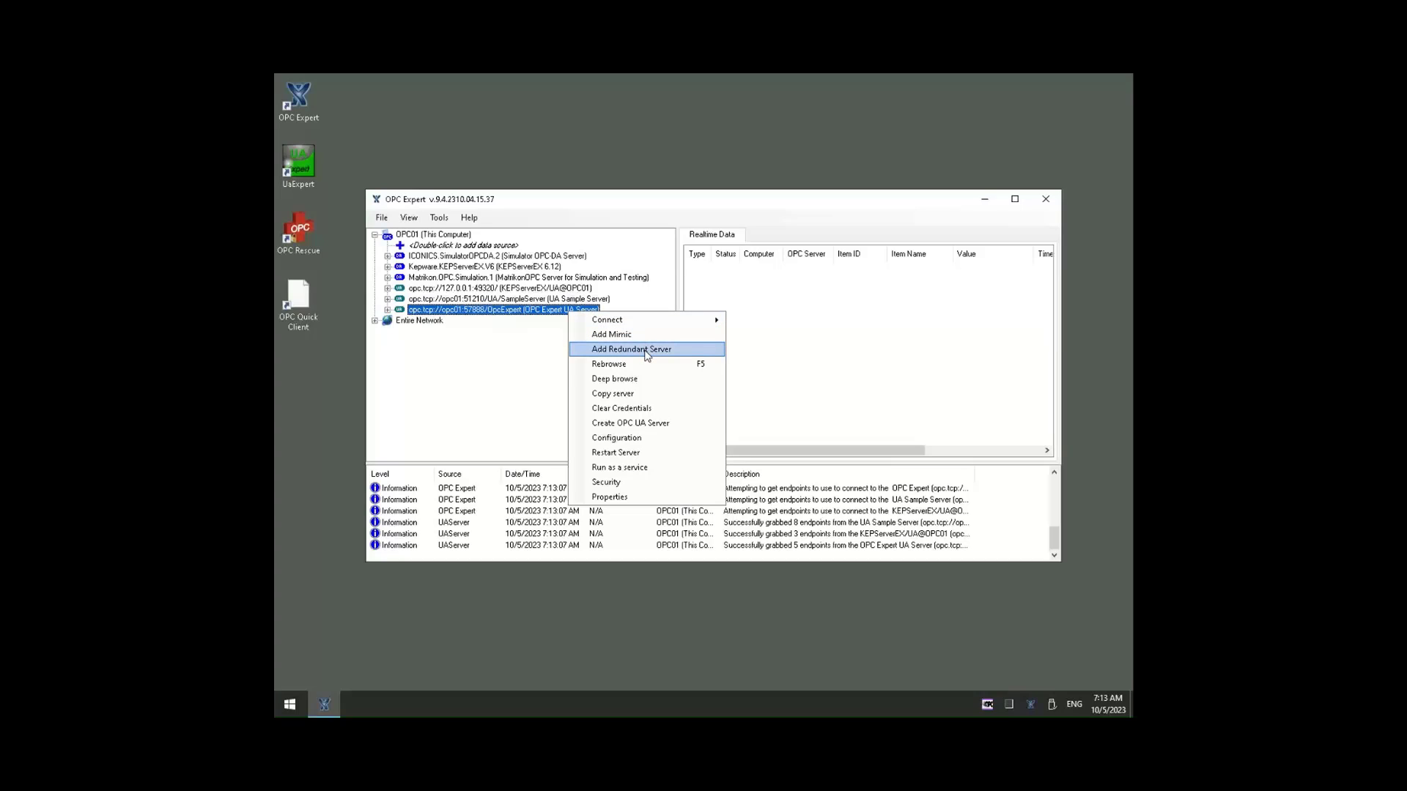
click(662, 474)
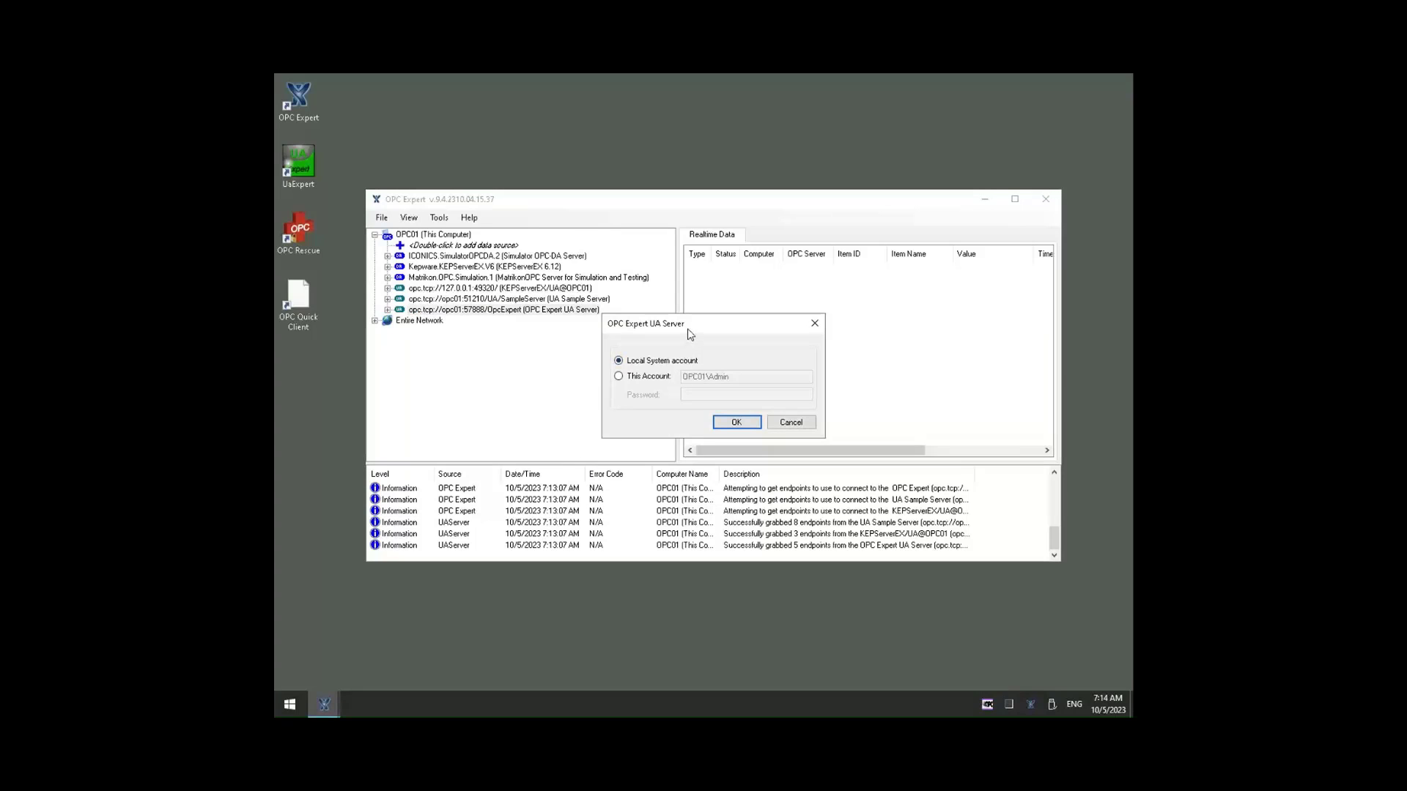
Open Task Manager, locate the OPC Expert.exe process in the details list, and move the window clear of the service account dialog.
right_click(740, 715)
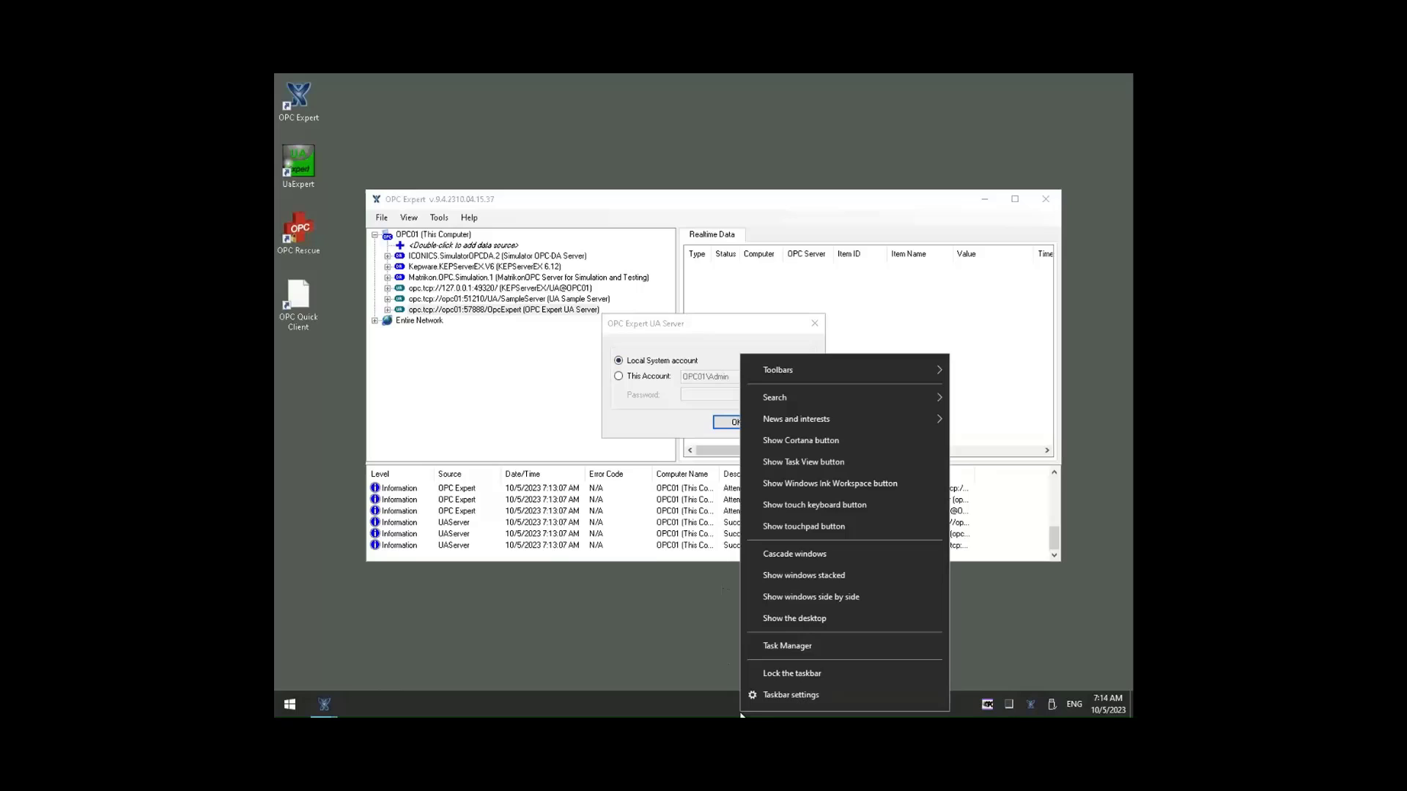
click(787, 648)
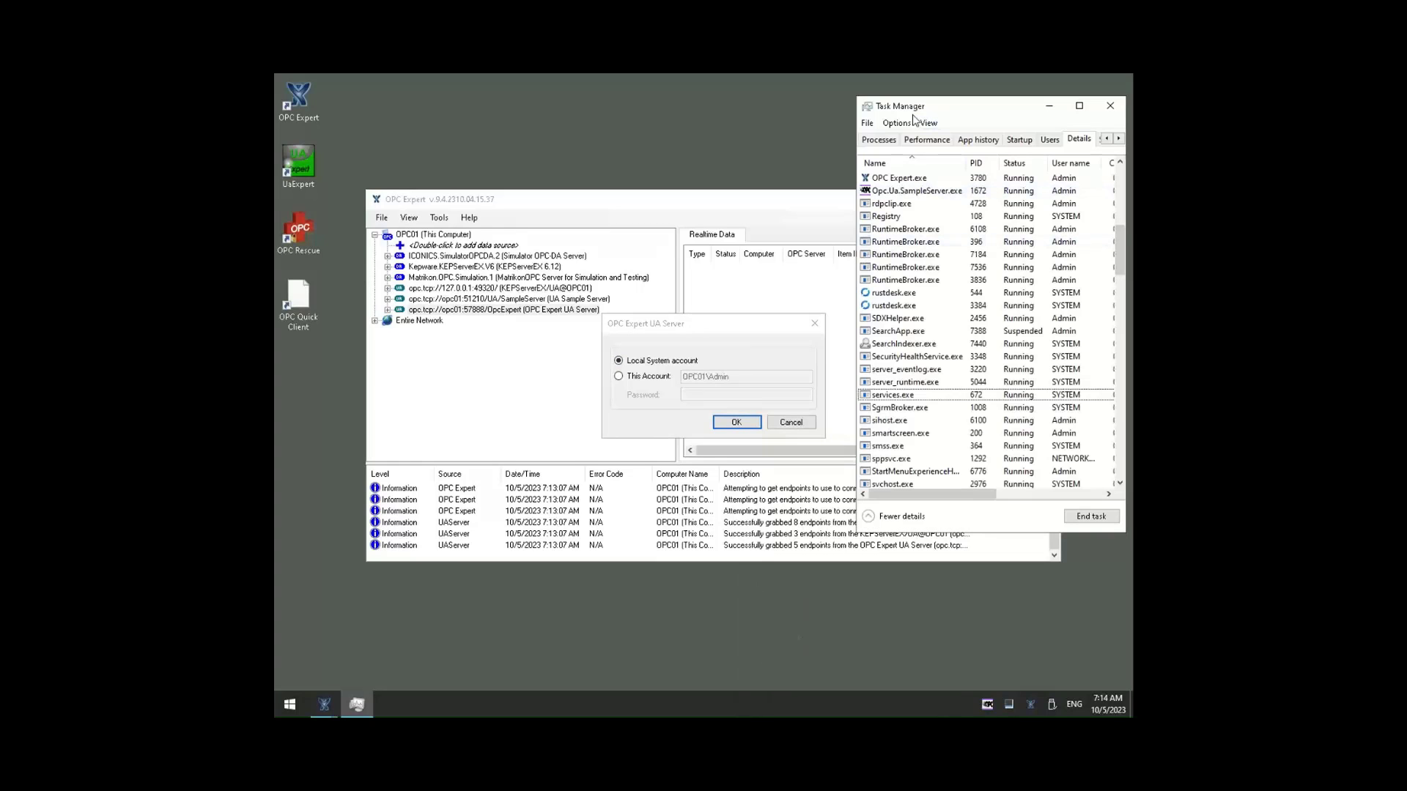
click(896, 181)
scroll(897, 192, up, 3)
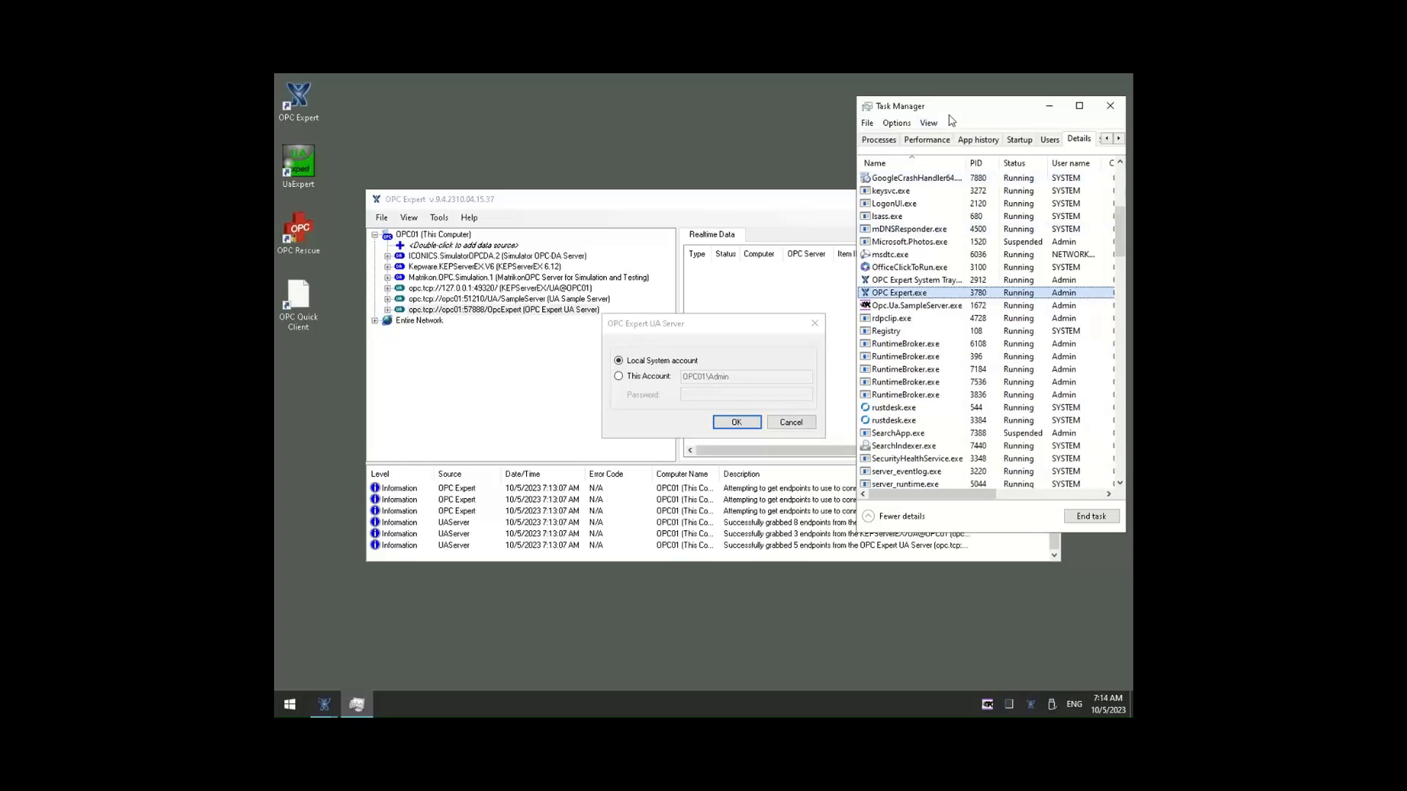
drag(955, 110, 971, 452)
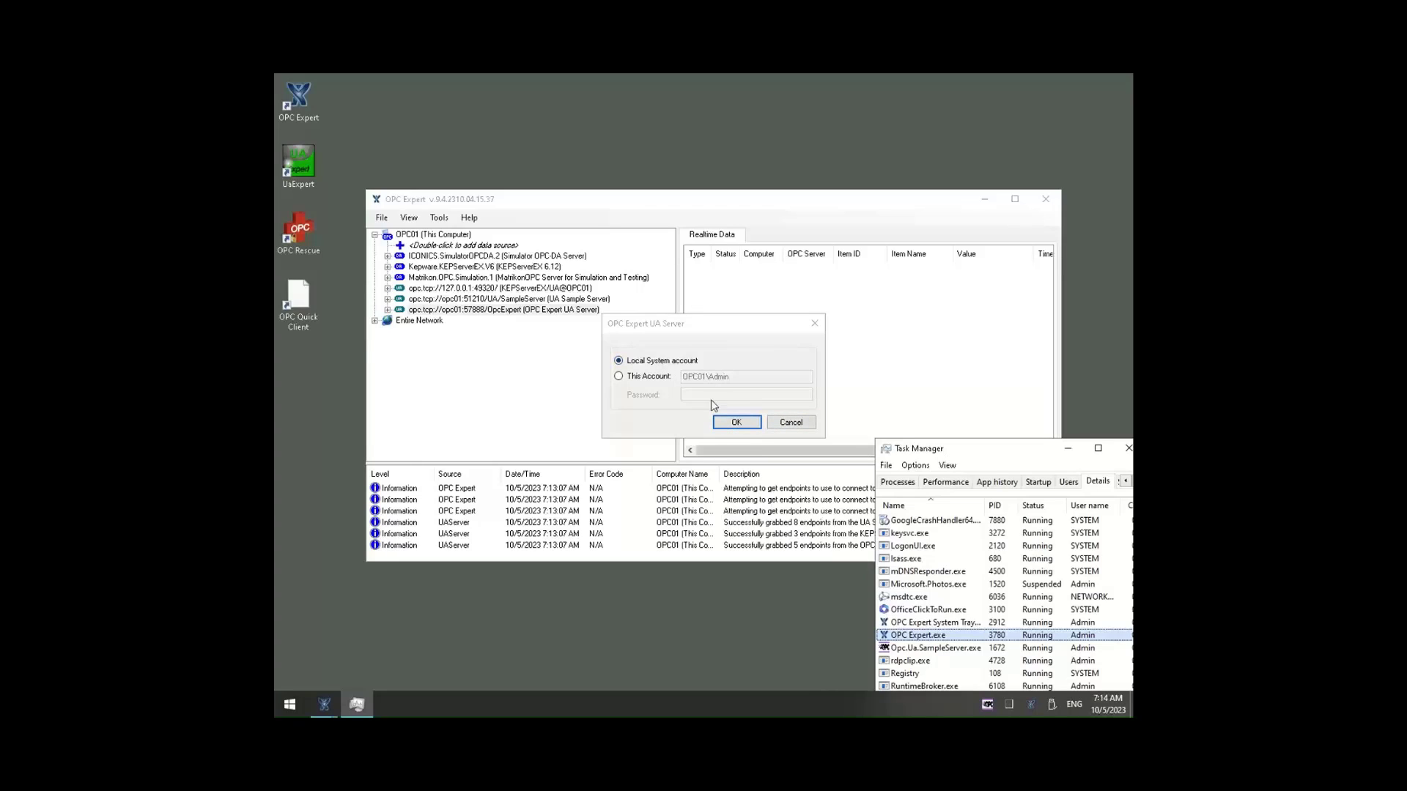
Start the OPC Expert UA Server as a service under the Local System account and check its process in Task Manager.
click(736, 425)
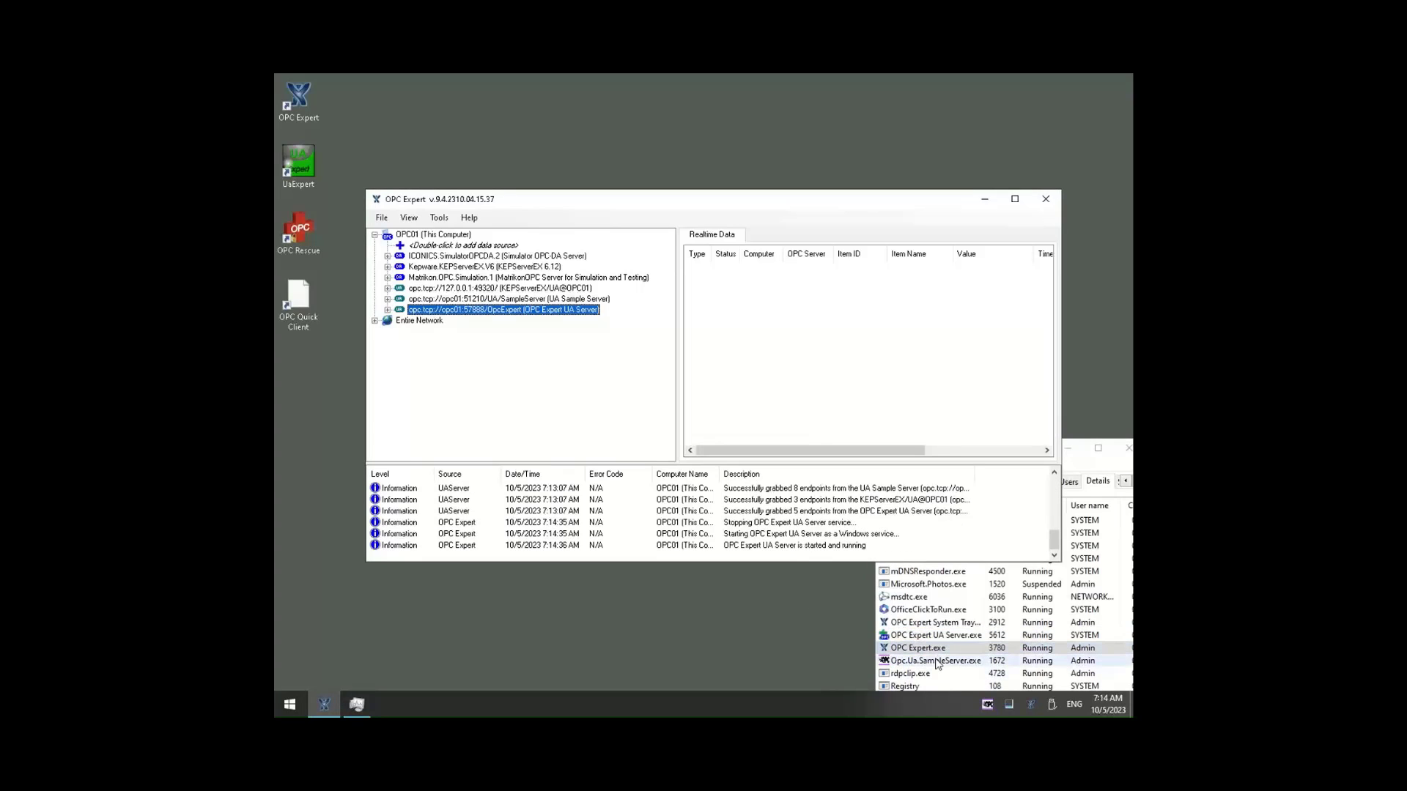
click(934, 635)
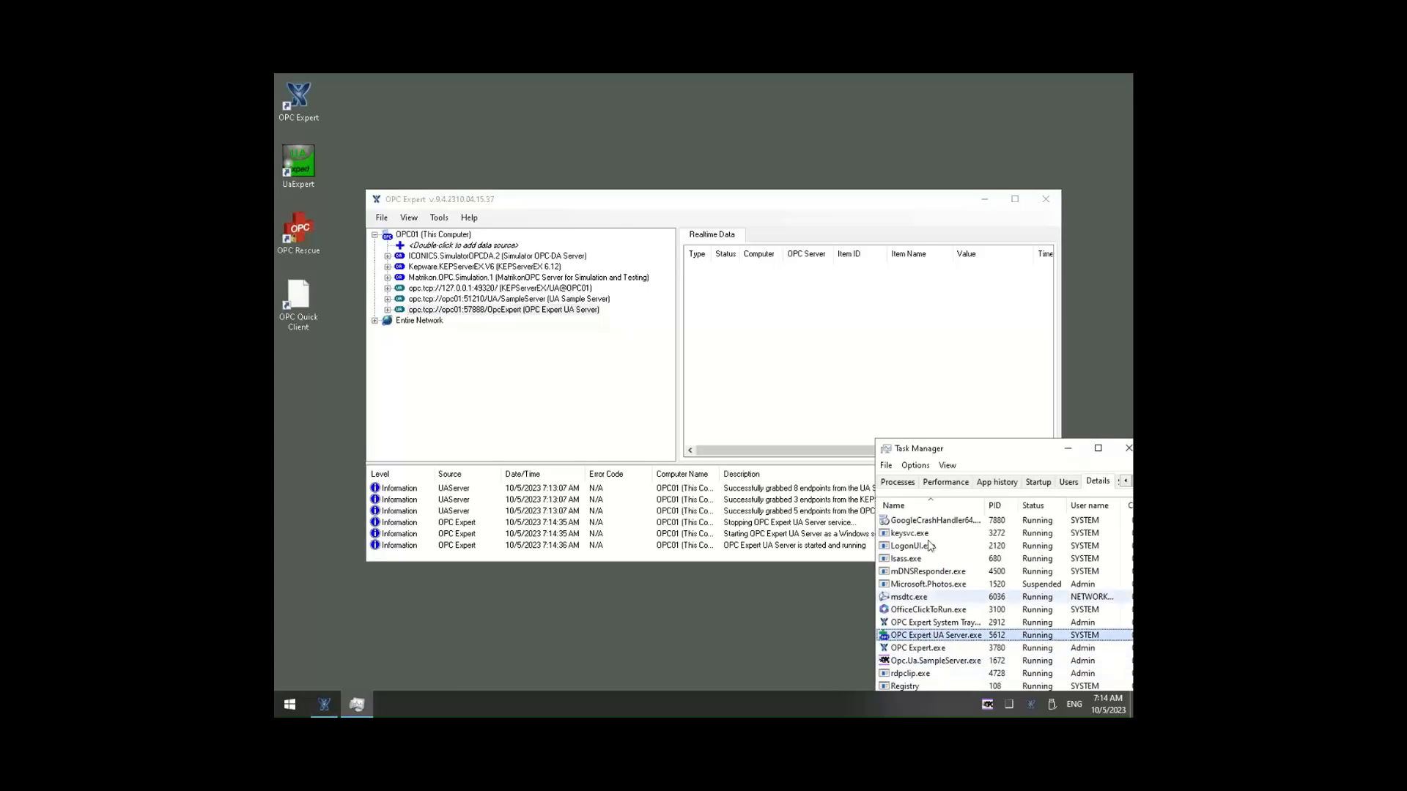
drag(978, 453, 939, 231)
drag(940, 198, 946, 180)
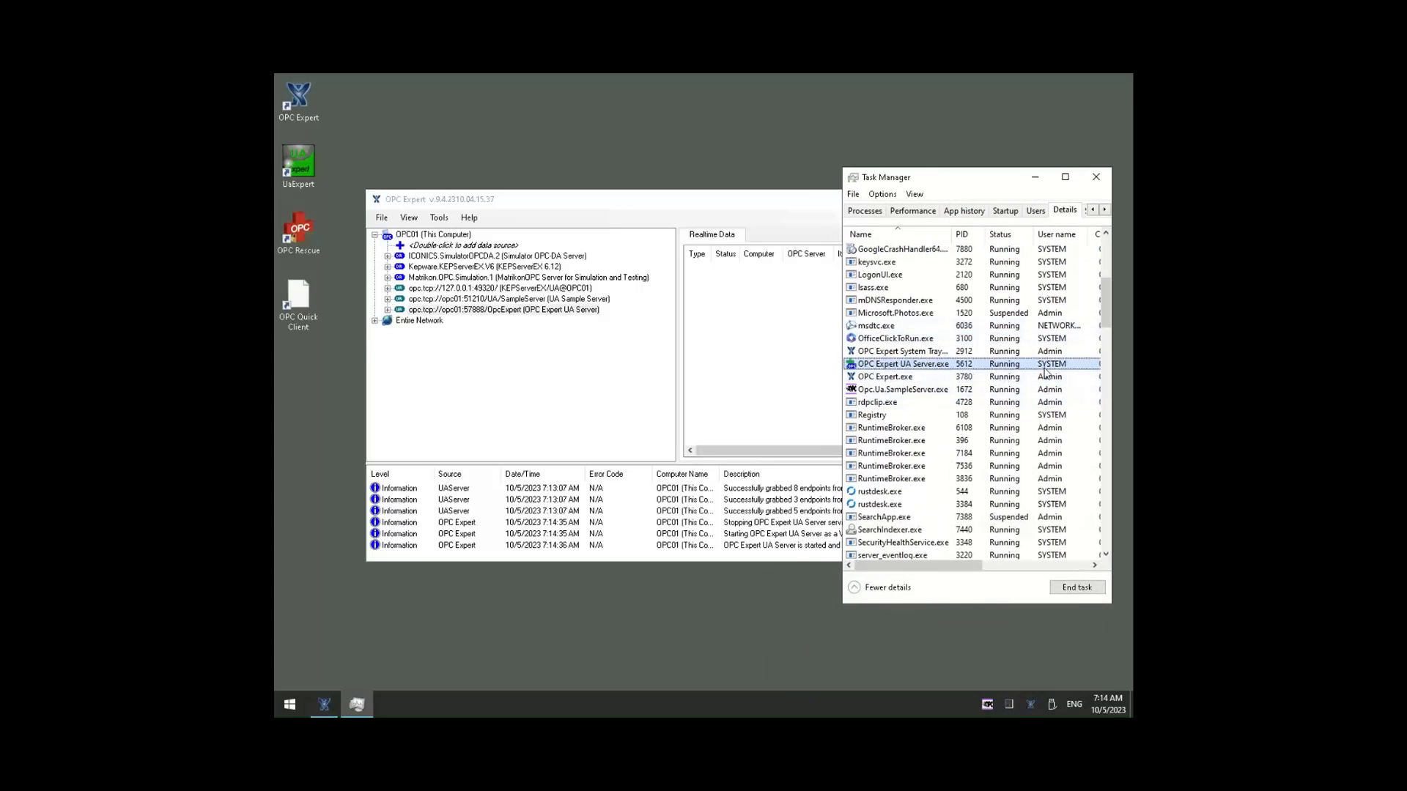
click(1034, 178)
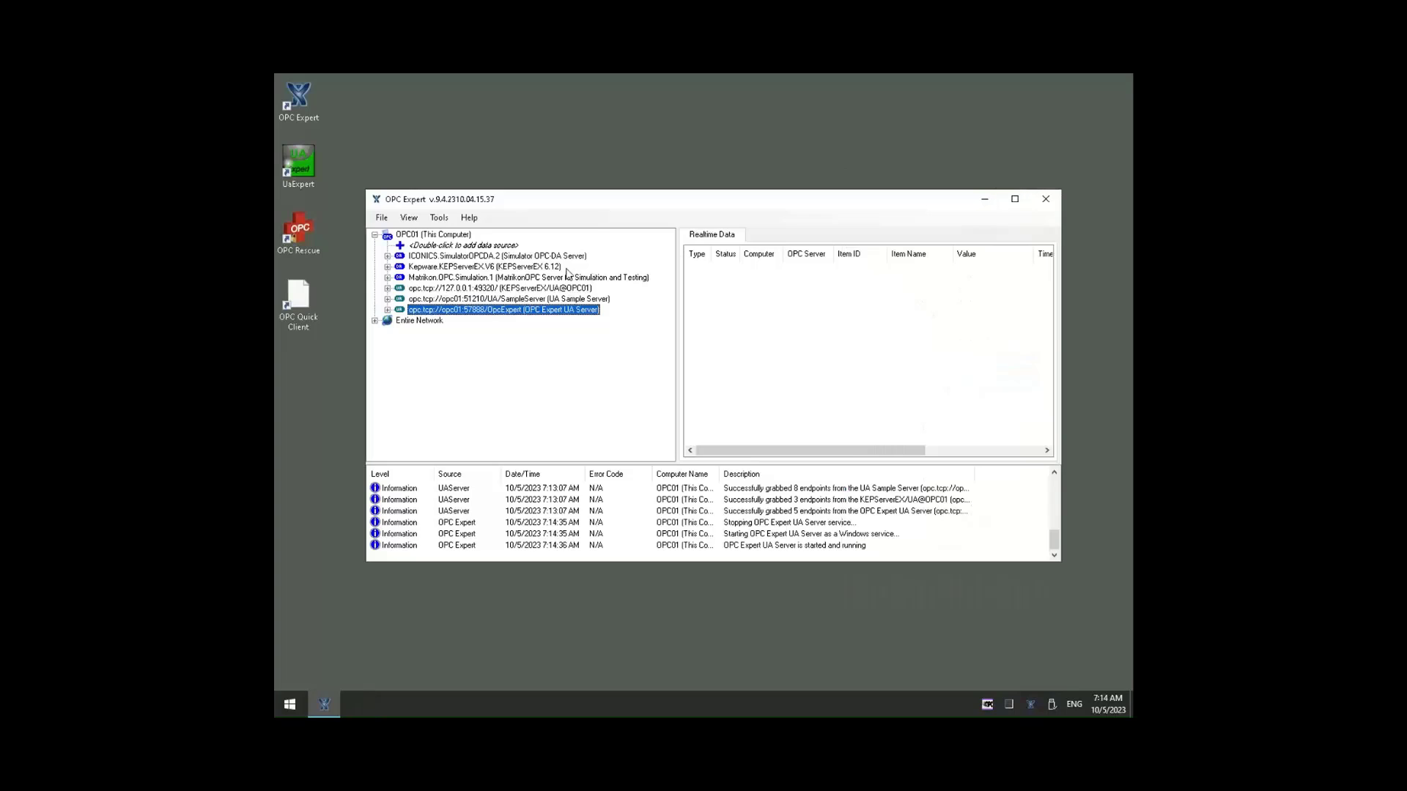
Add ByteValue from the UA Sample Server's Data > Static > Scalar folder to the realtime data list.
click(451, 299)
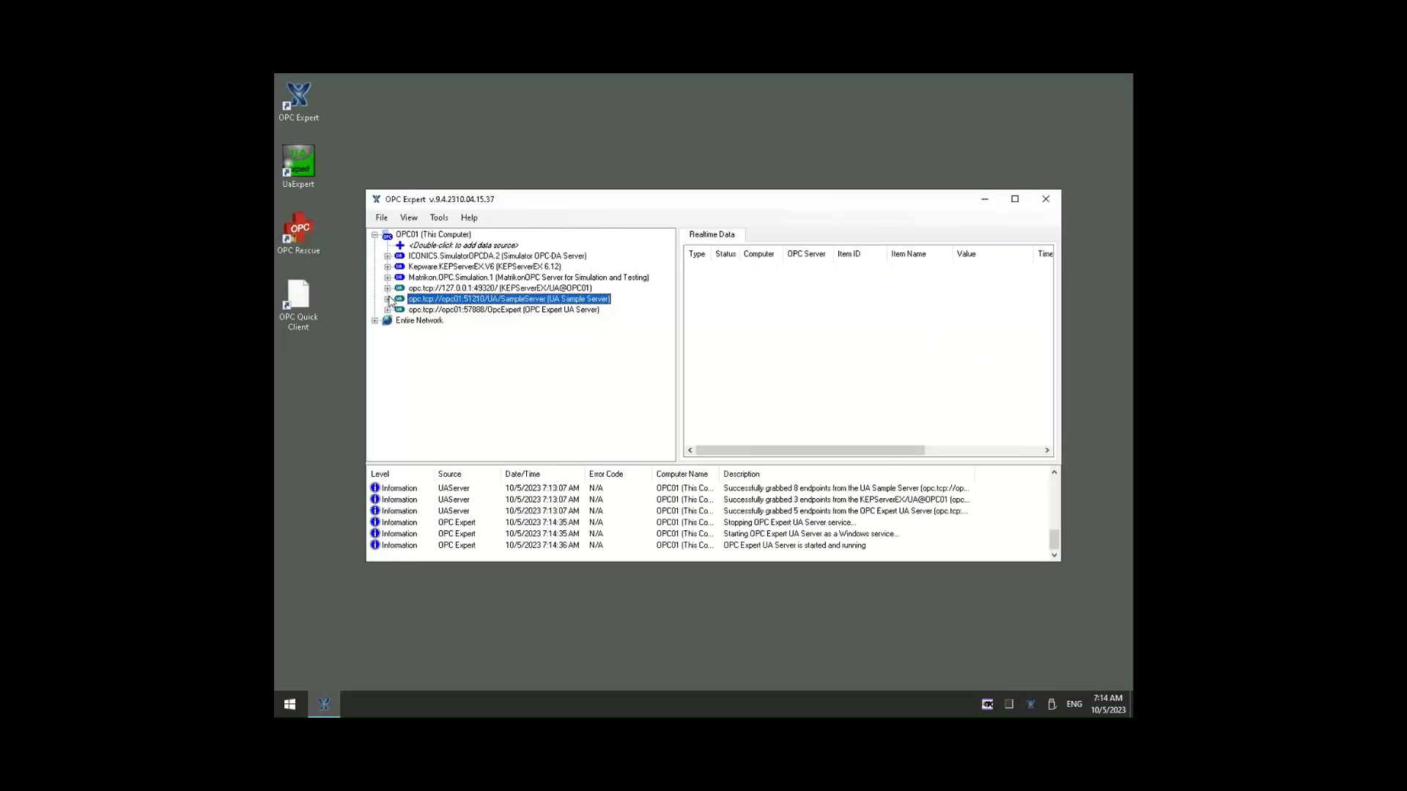
click(388, 299)
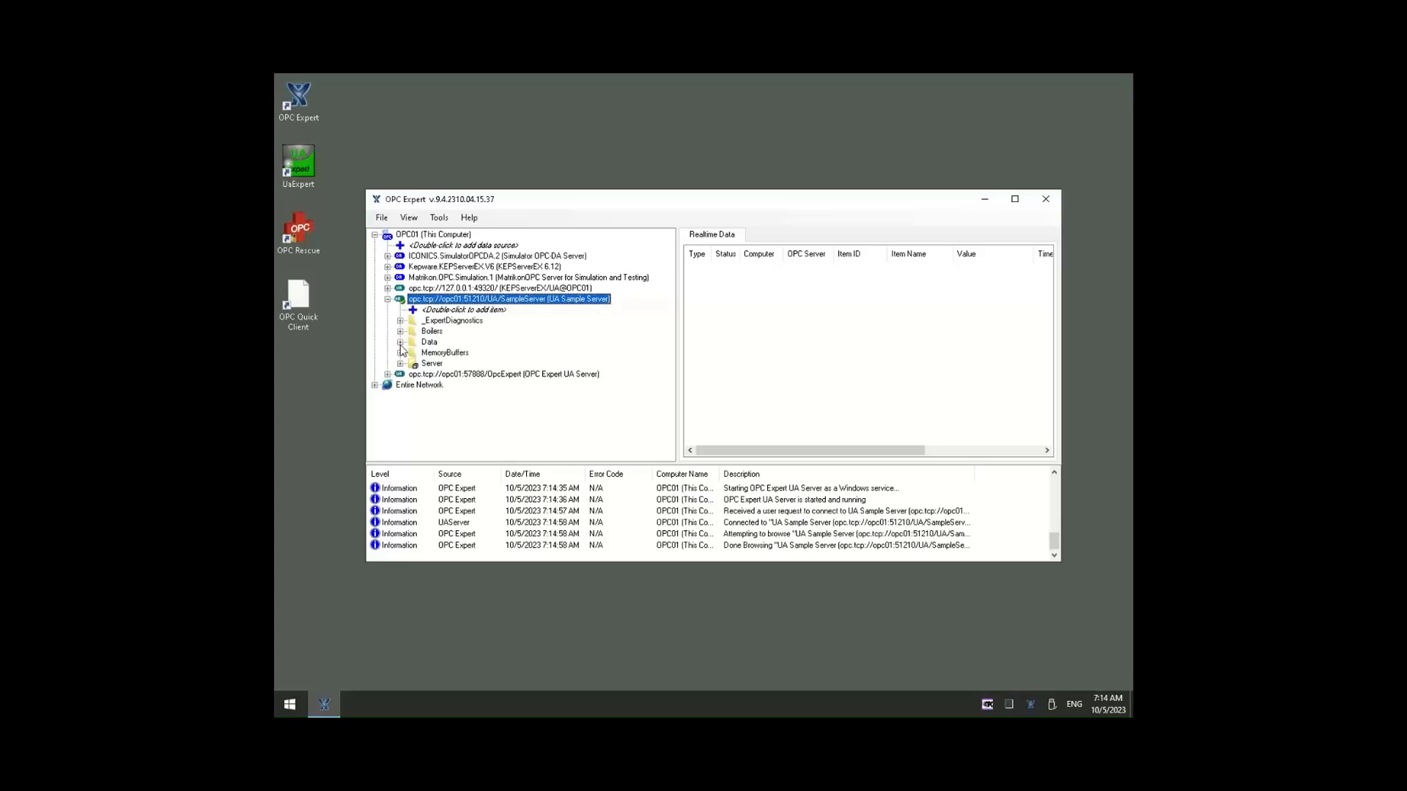
click(401, 345)
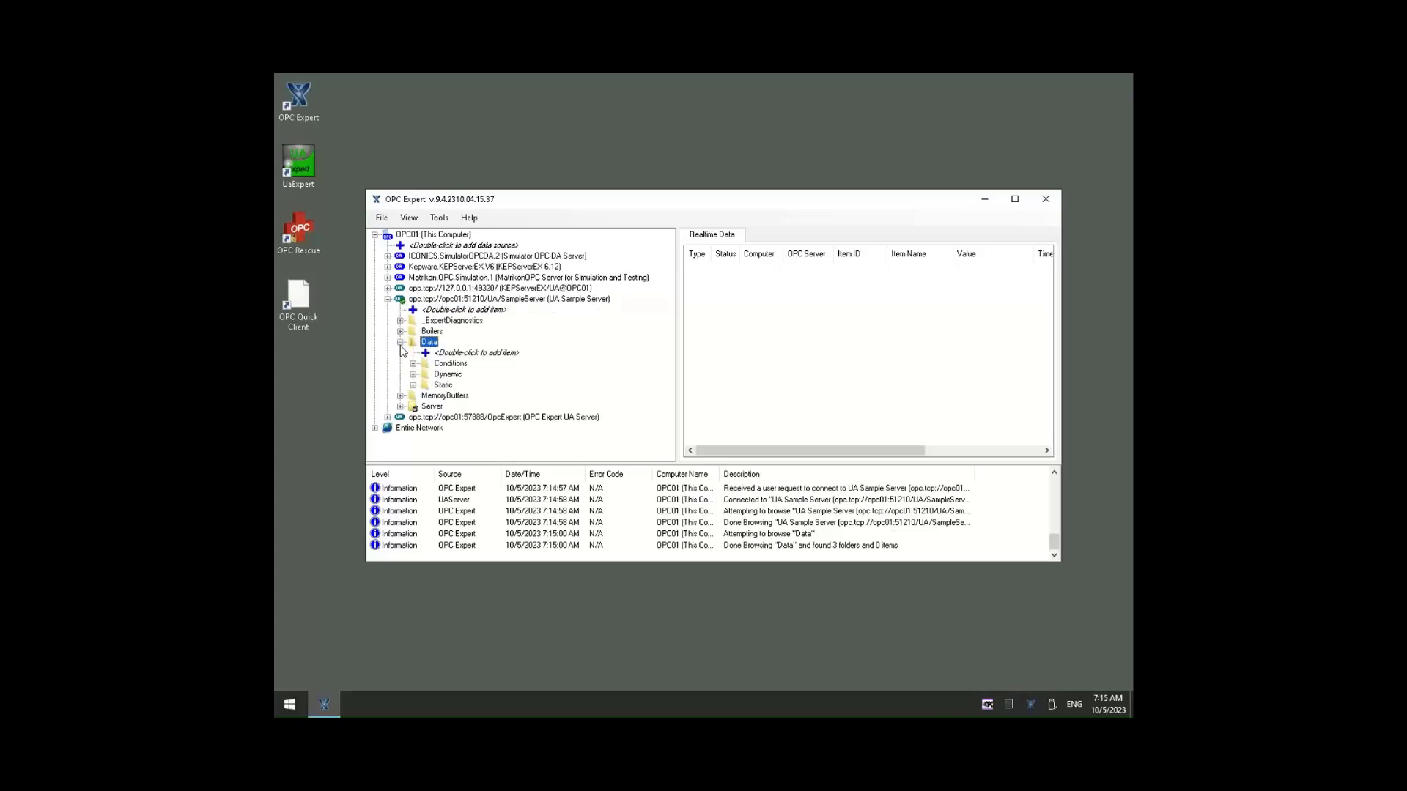
click(414, 386)
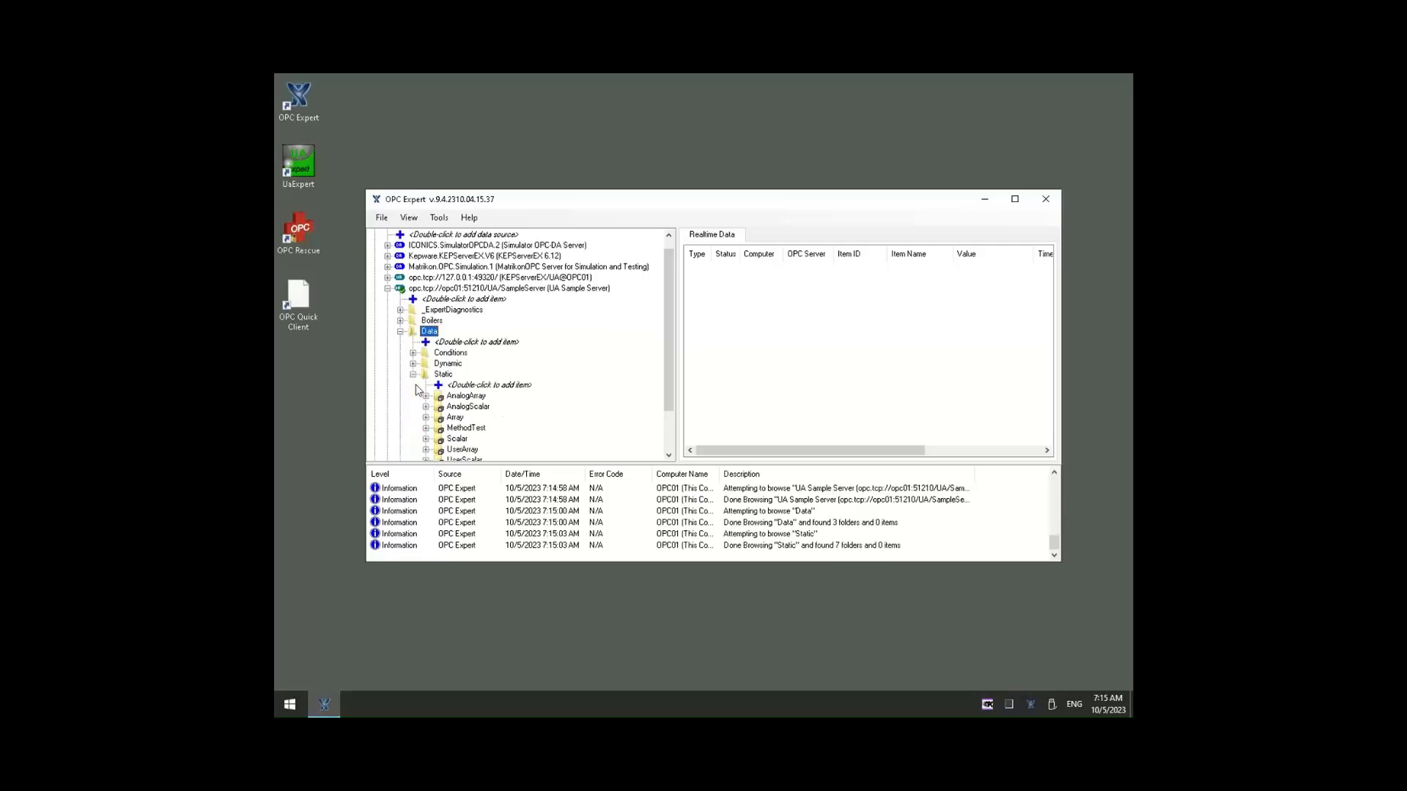
click(426, 439)
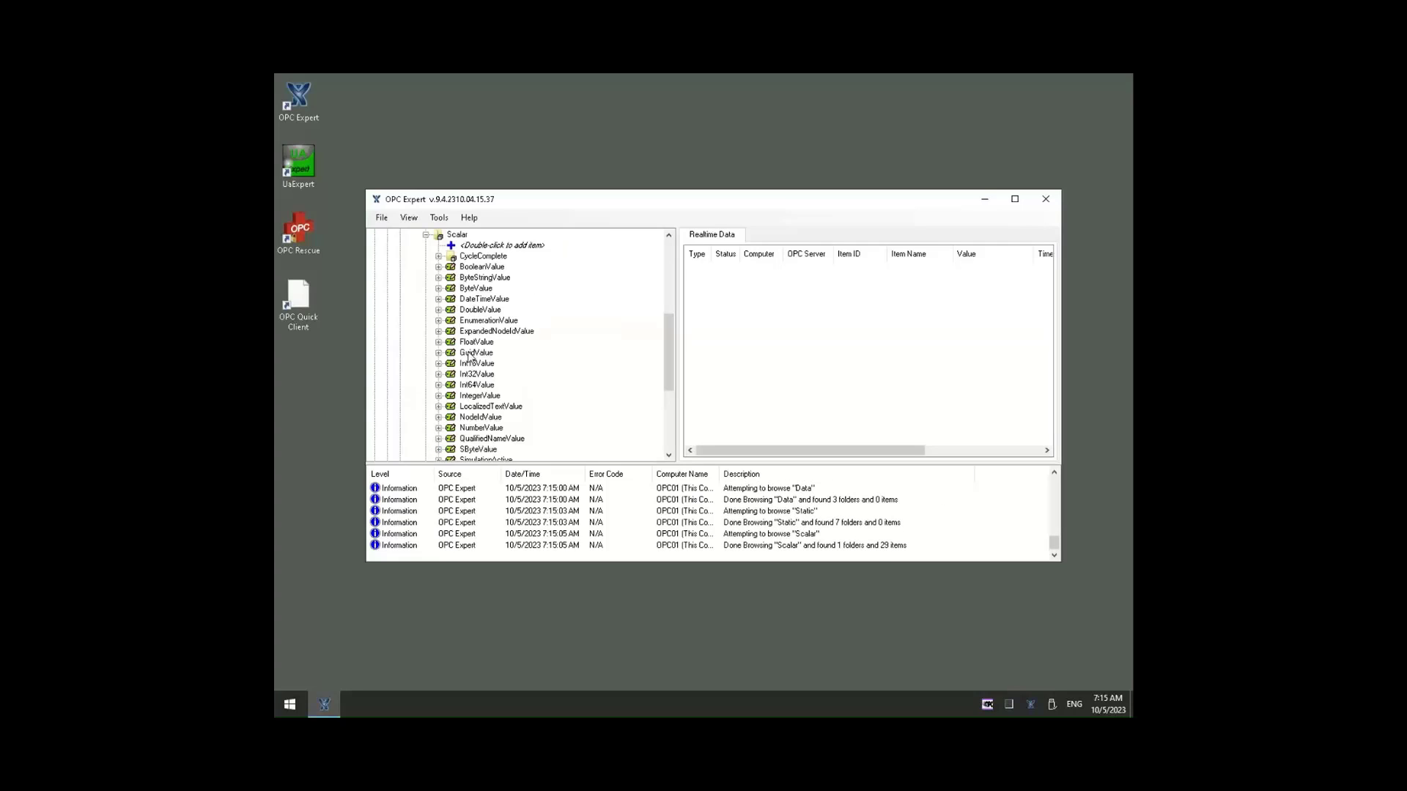
drag(475, 293, 805, 334)
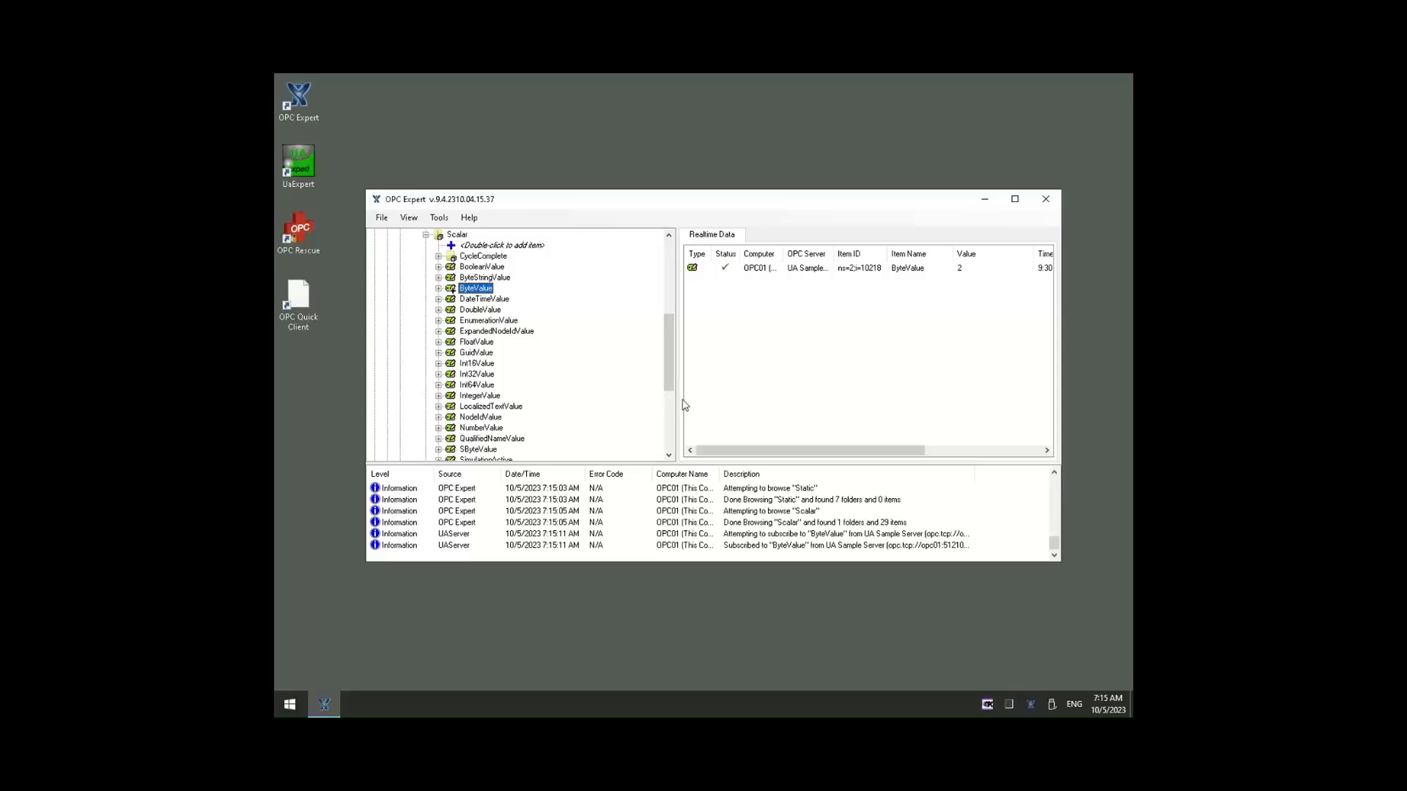
Enlarge the OPC Expert window on both sides and narrow the server tree to fit all realtime data columns.
drag(364, 396, 326, 396)
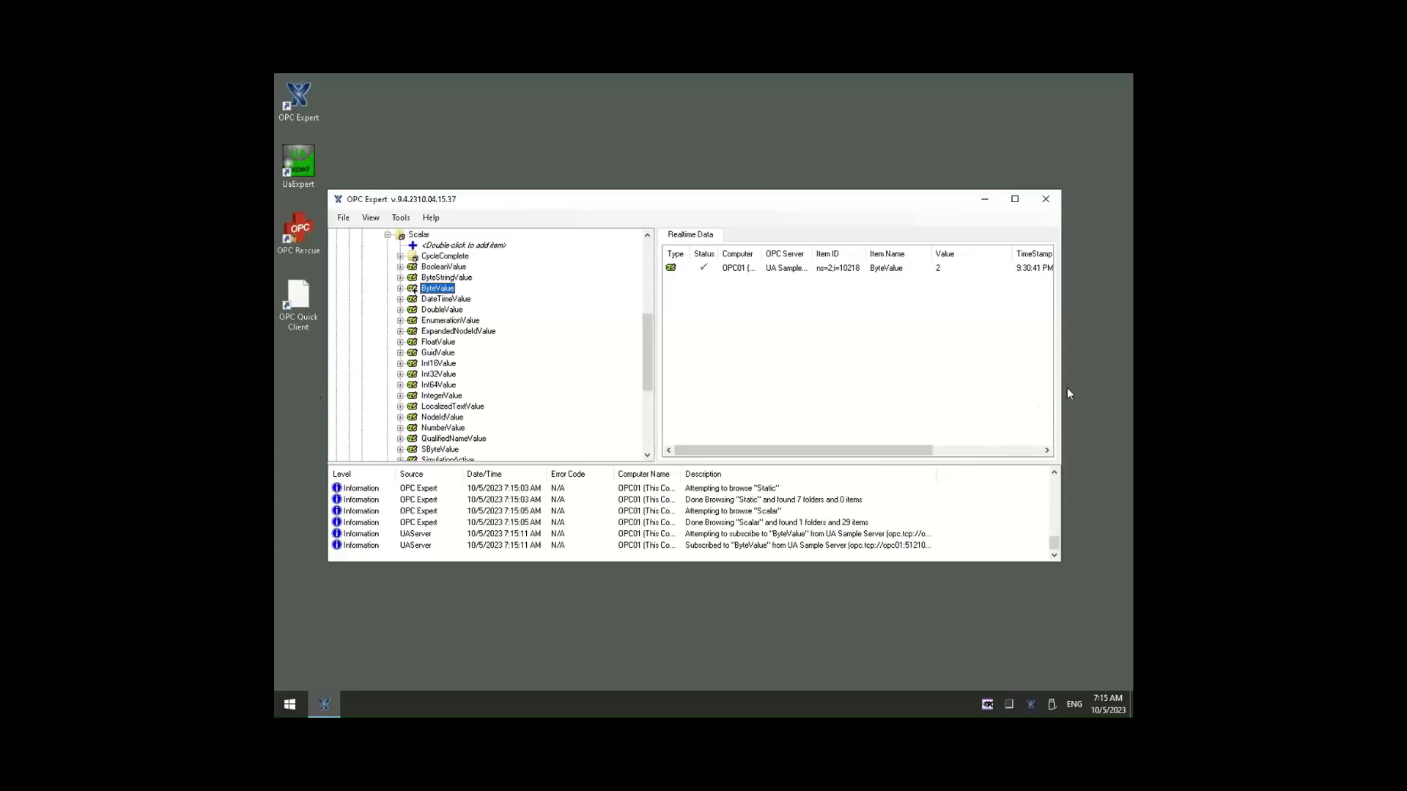
drag(1061, 392, 1119, 392)
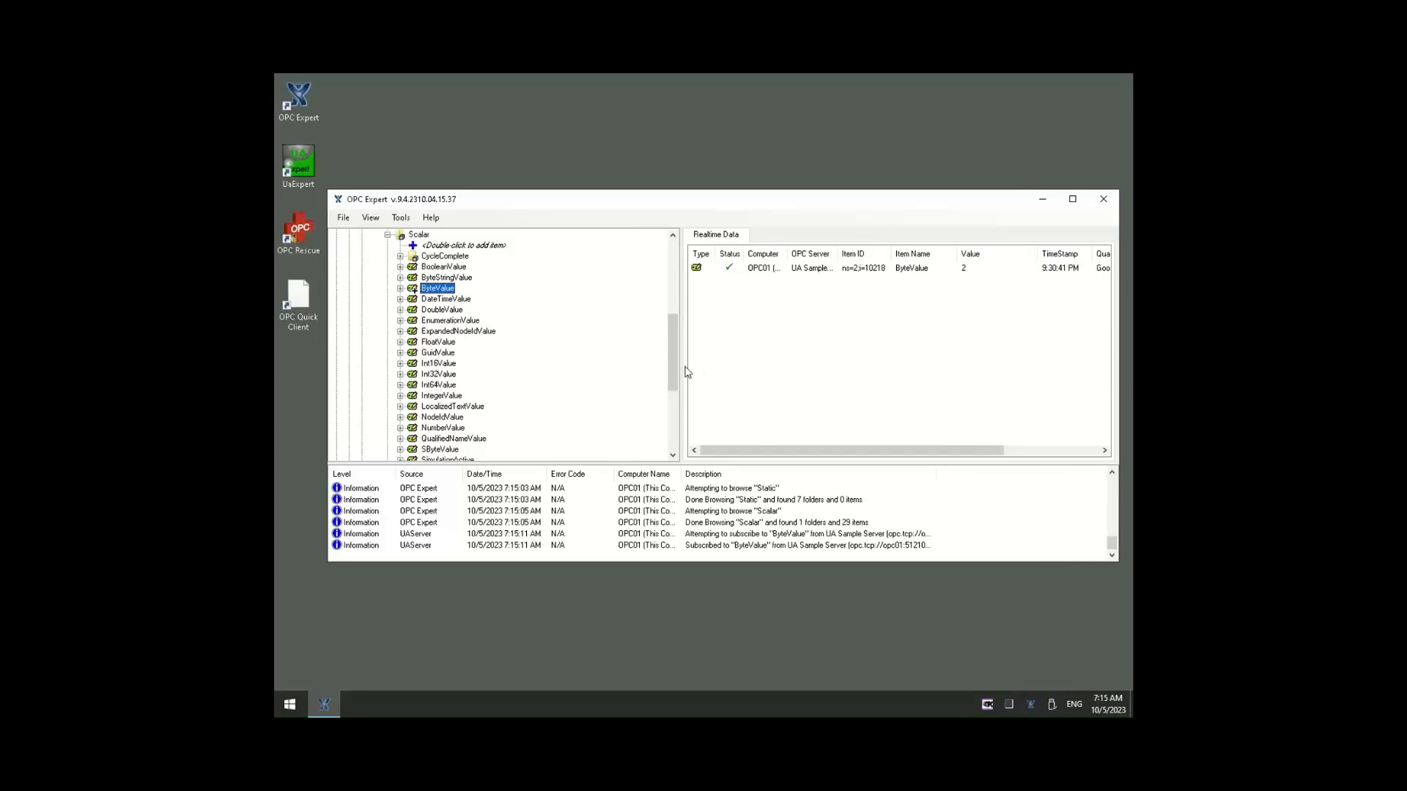
drag(681, 367, 549, 372)
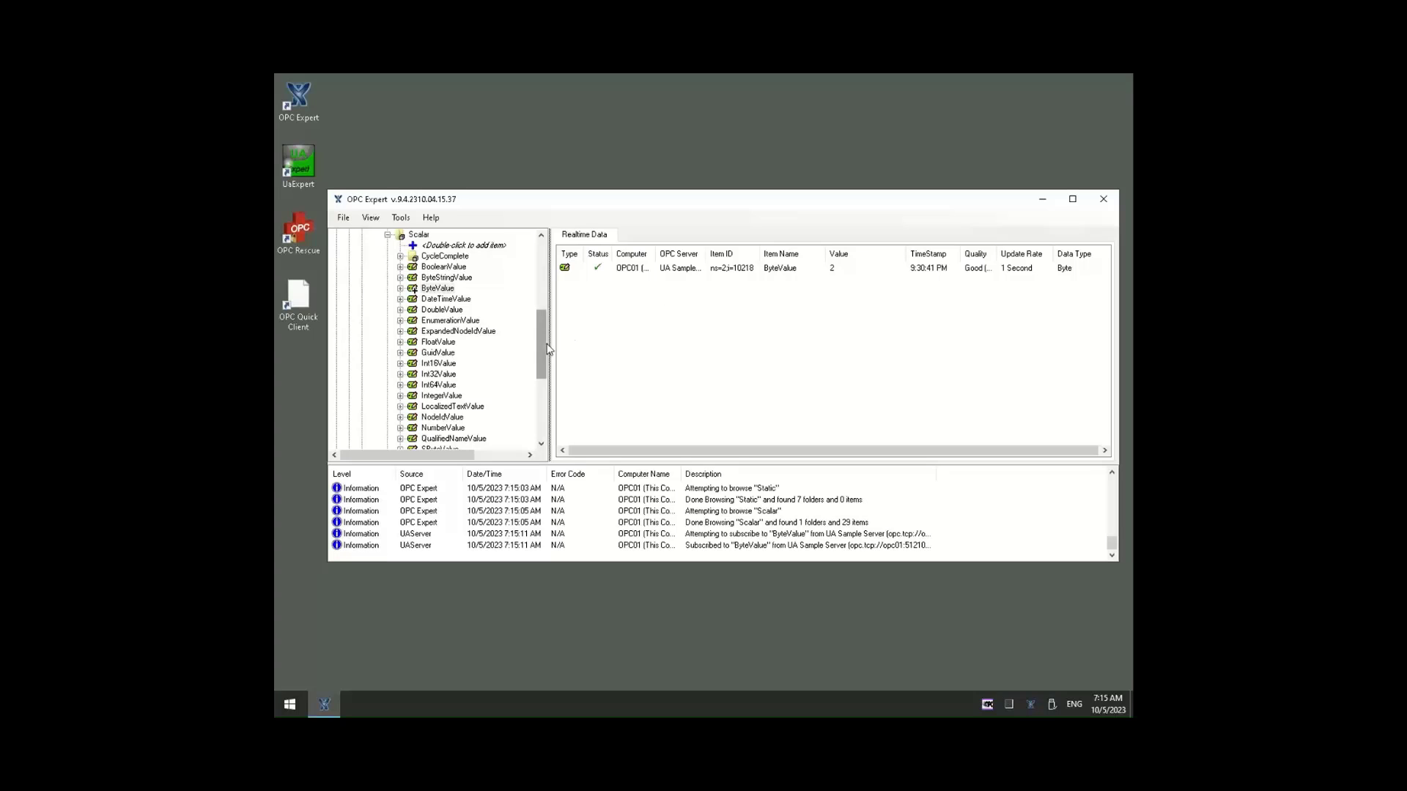
Add Memory and Ramp from the ICONICS simulator's Numeric folder to the realtime data list, keeping the UA Sample Server and simulator branches collapsed.
scroll(546, 350, up, 7)
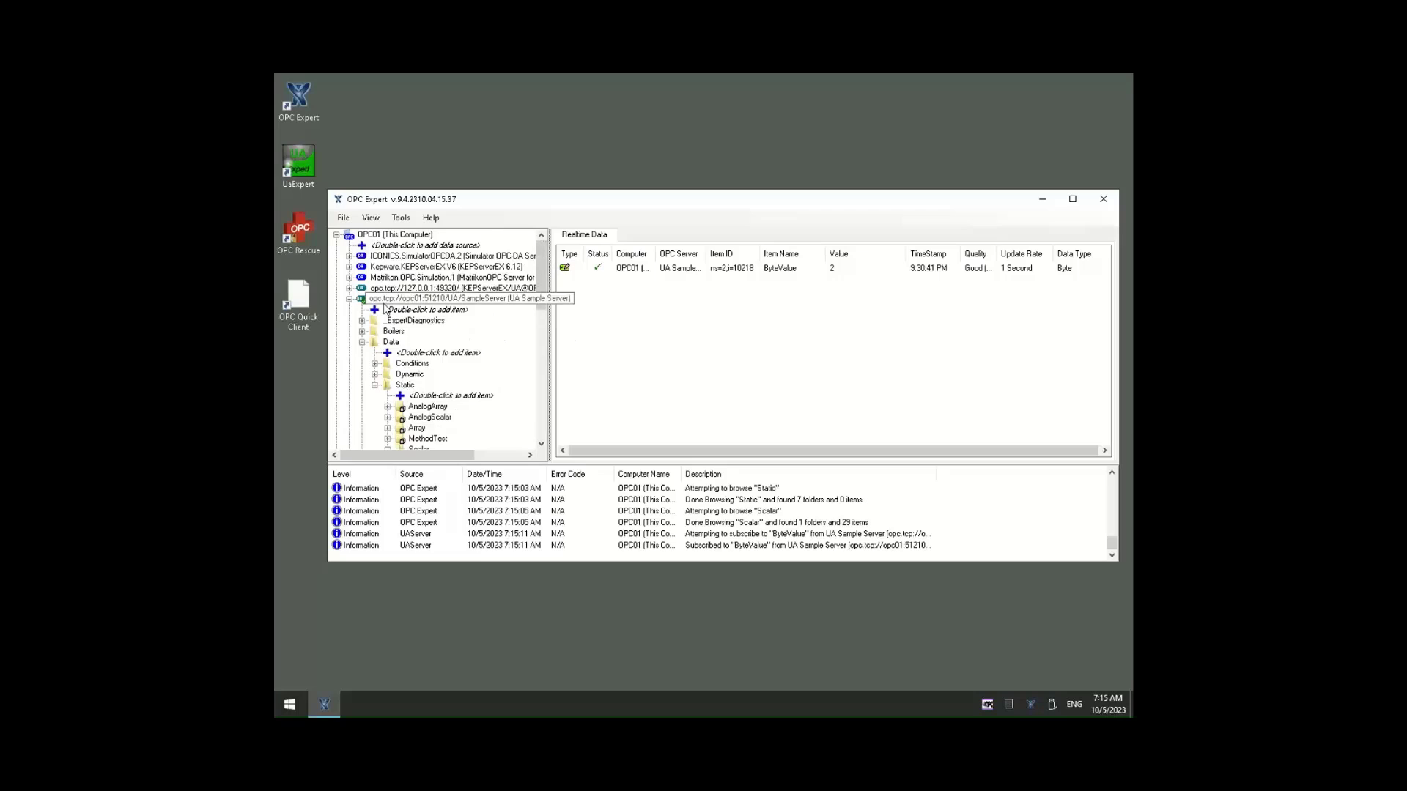
click(350, 299)
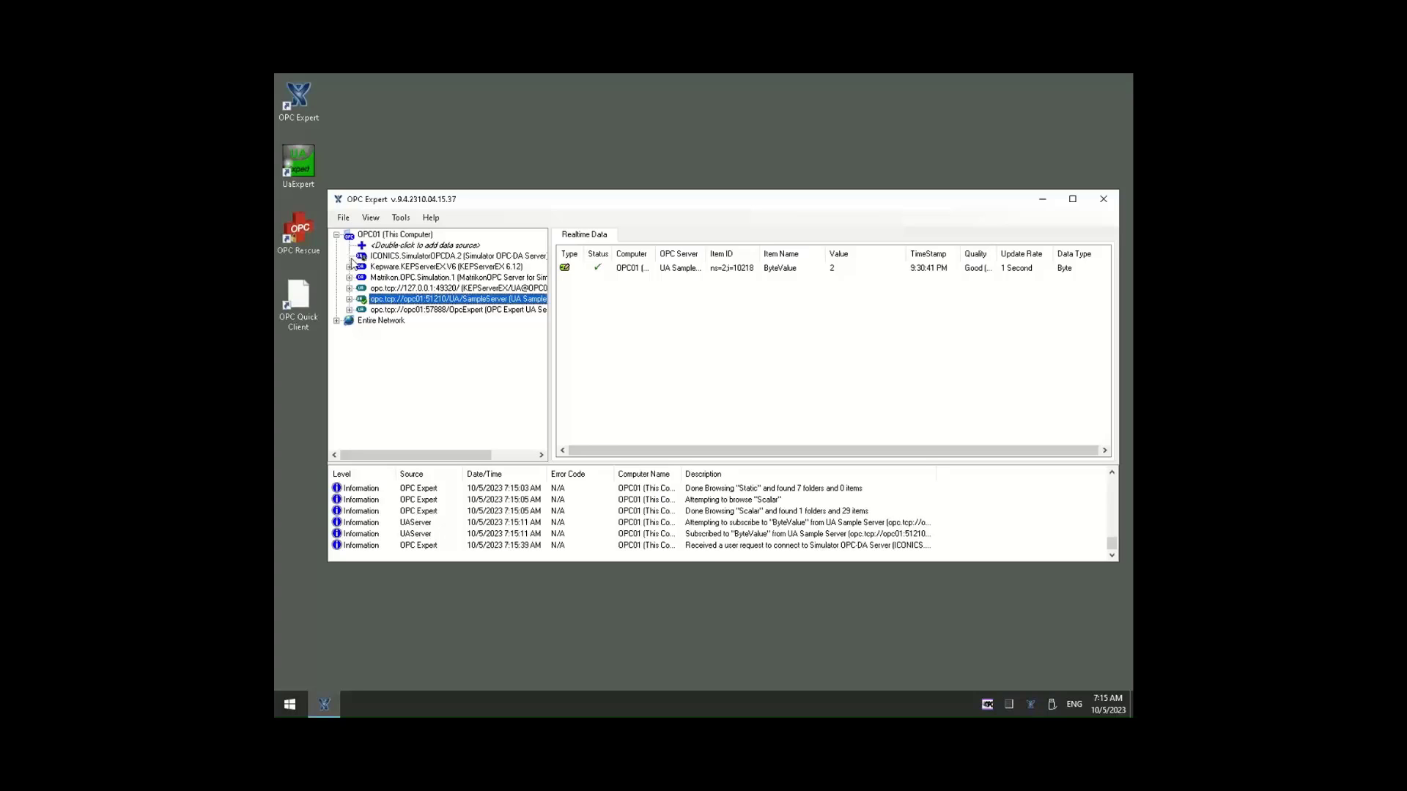
click(350, 256)
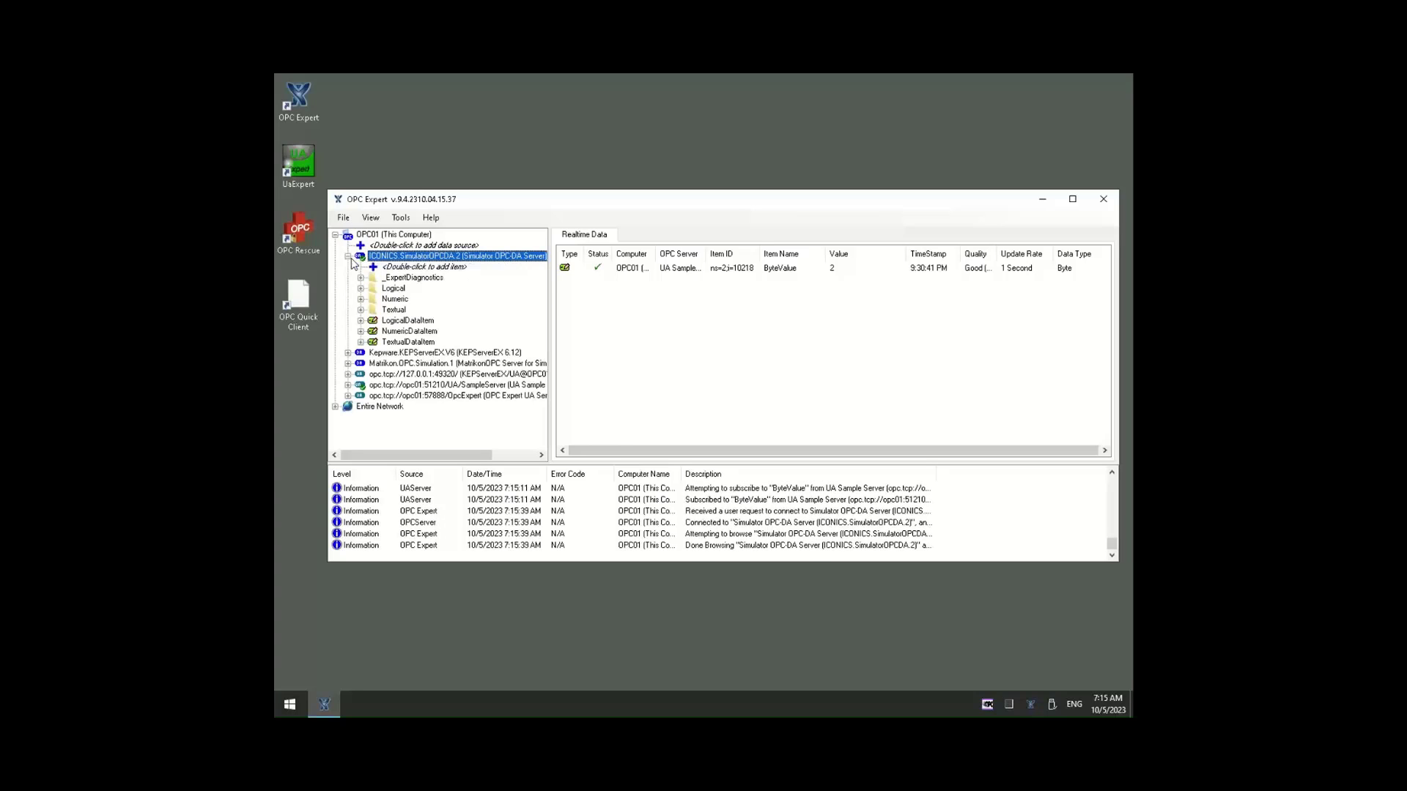
click(357, 302)
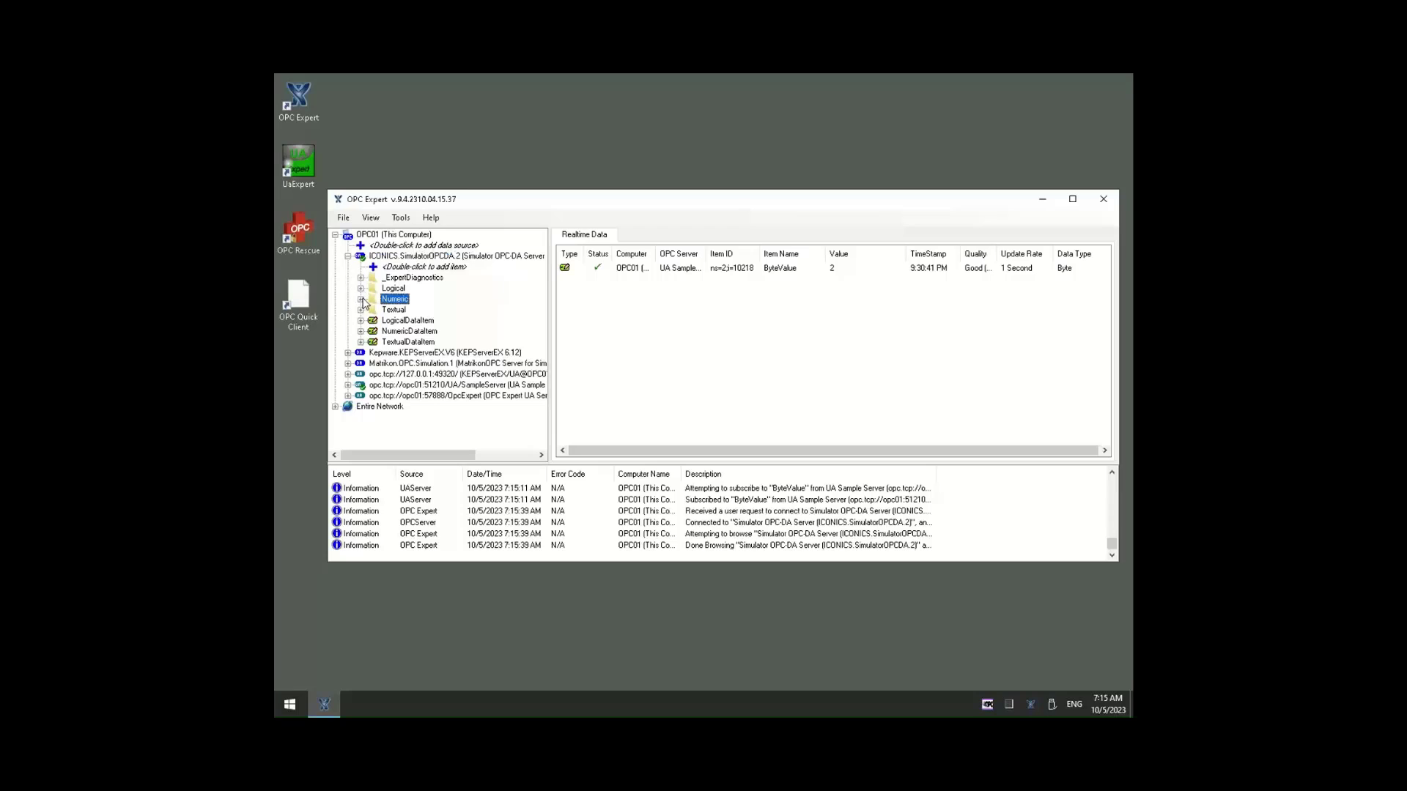
click(361, 299)
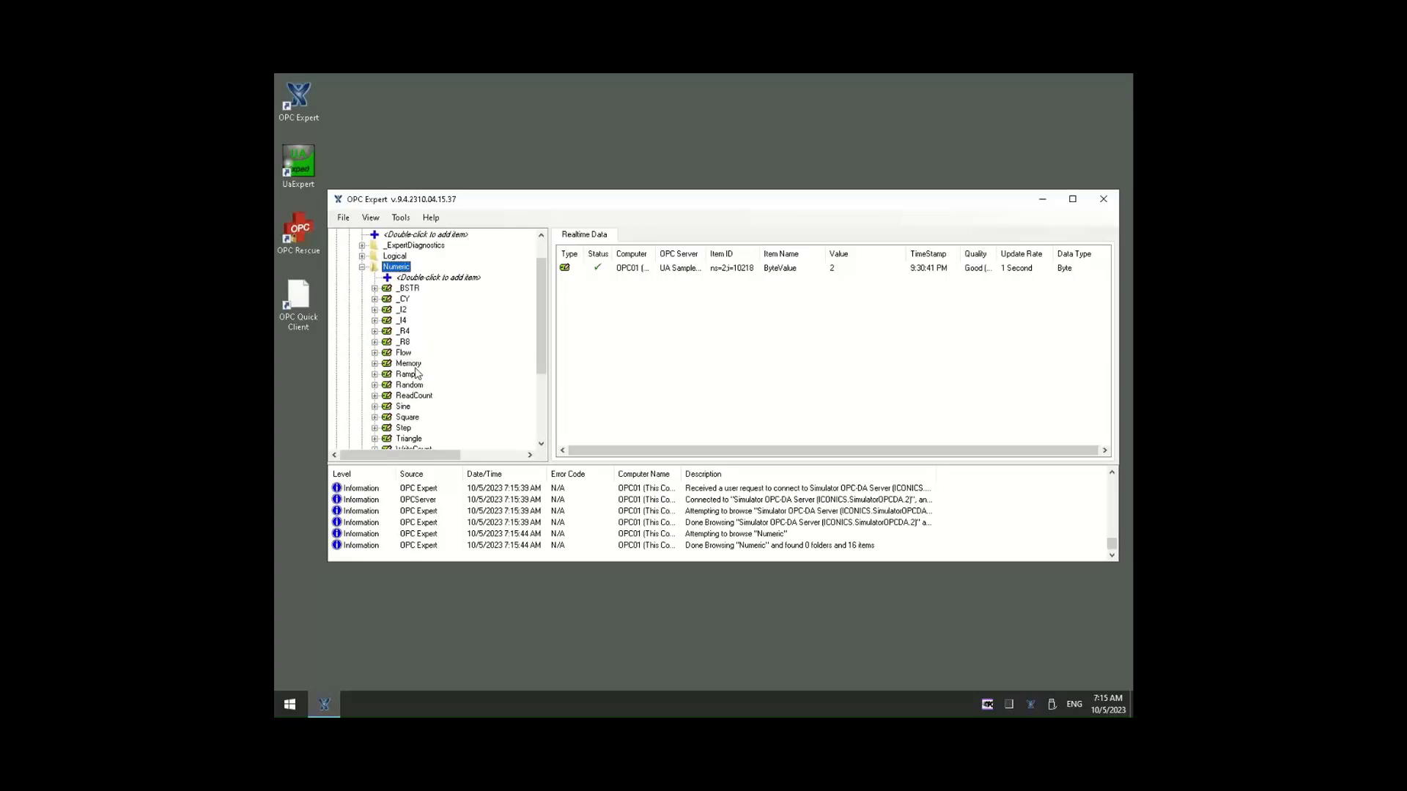
double_click(409, 364)
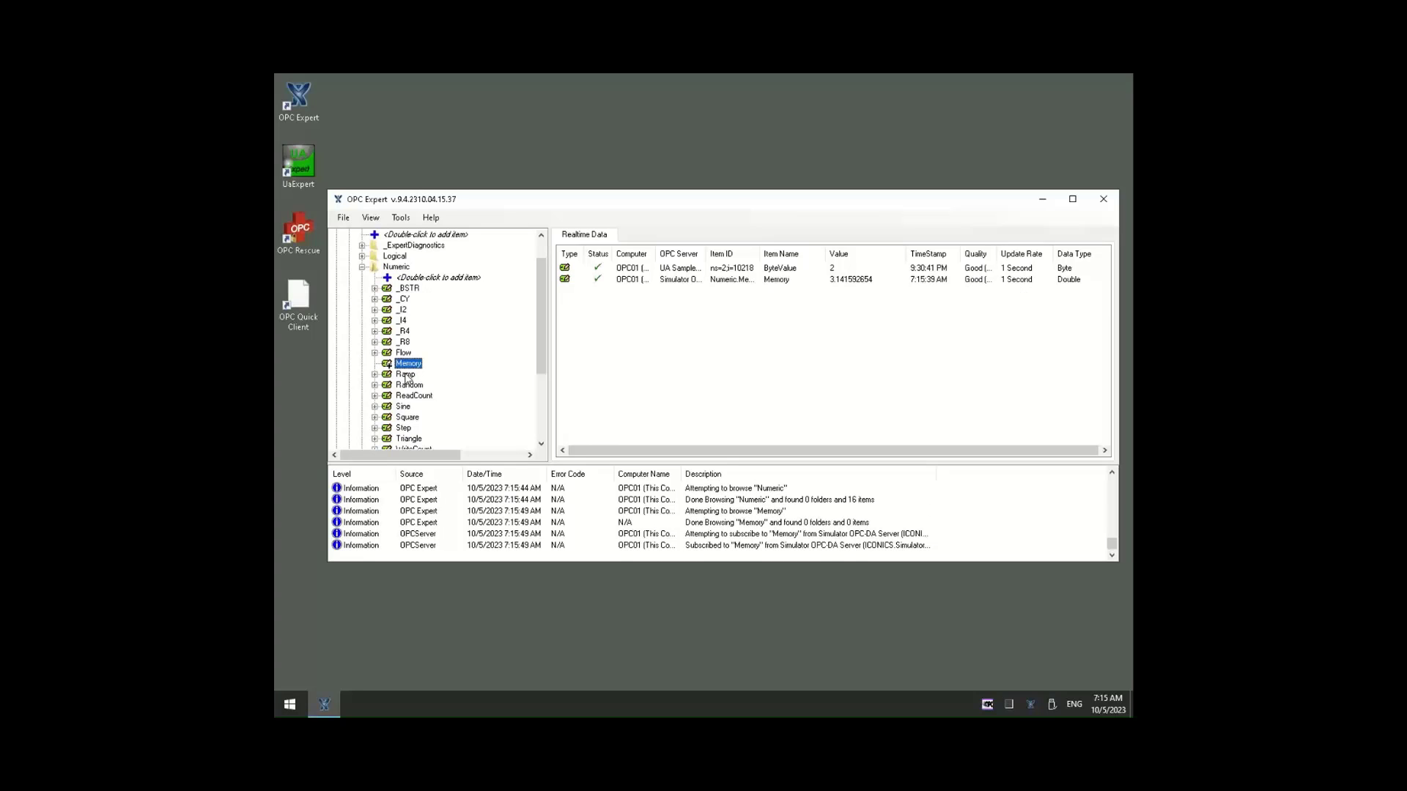
double_click(406, 374)
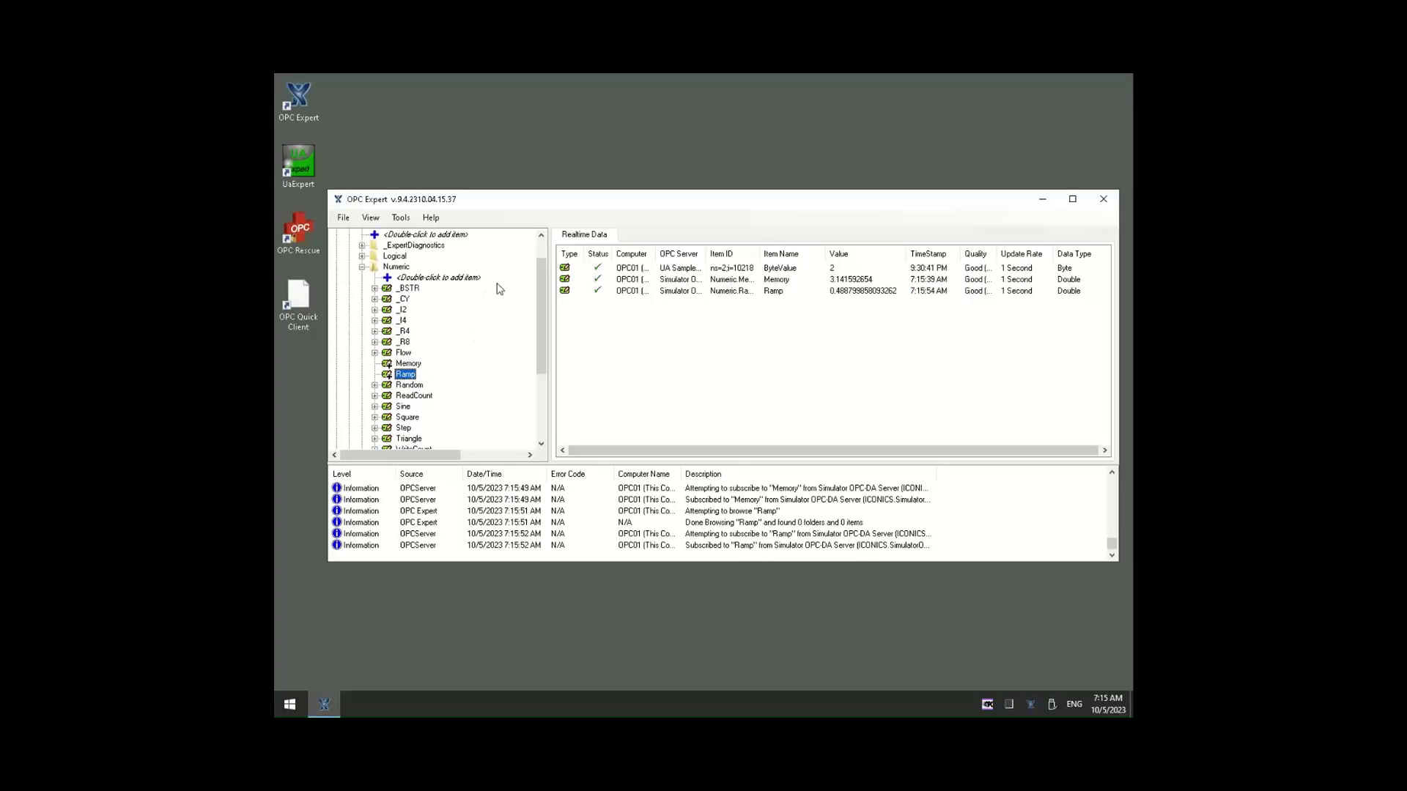
scroll(545, 277, up, 1)
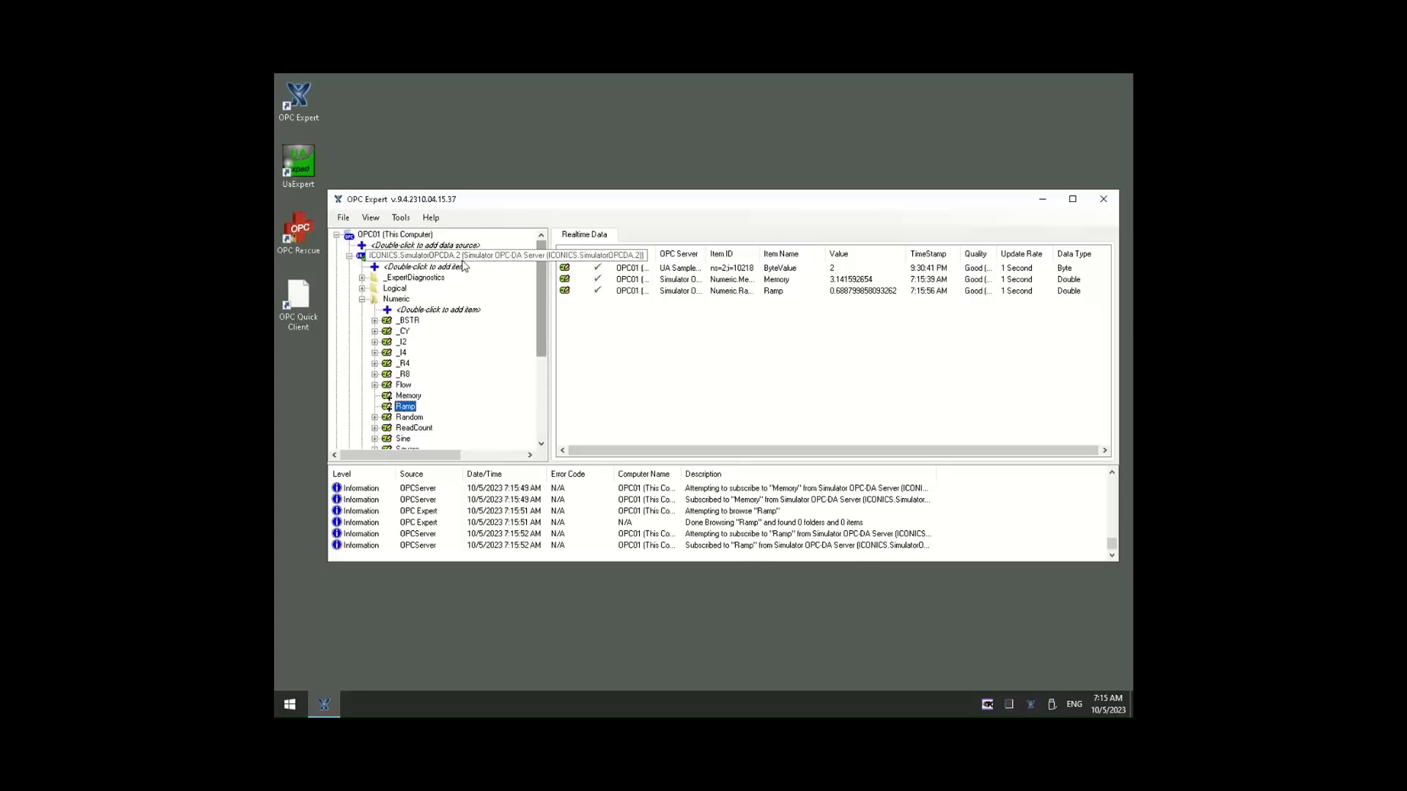
click(350, 256)
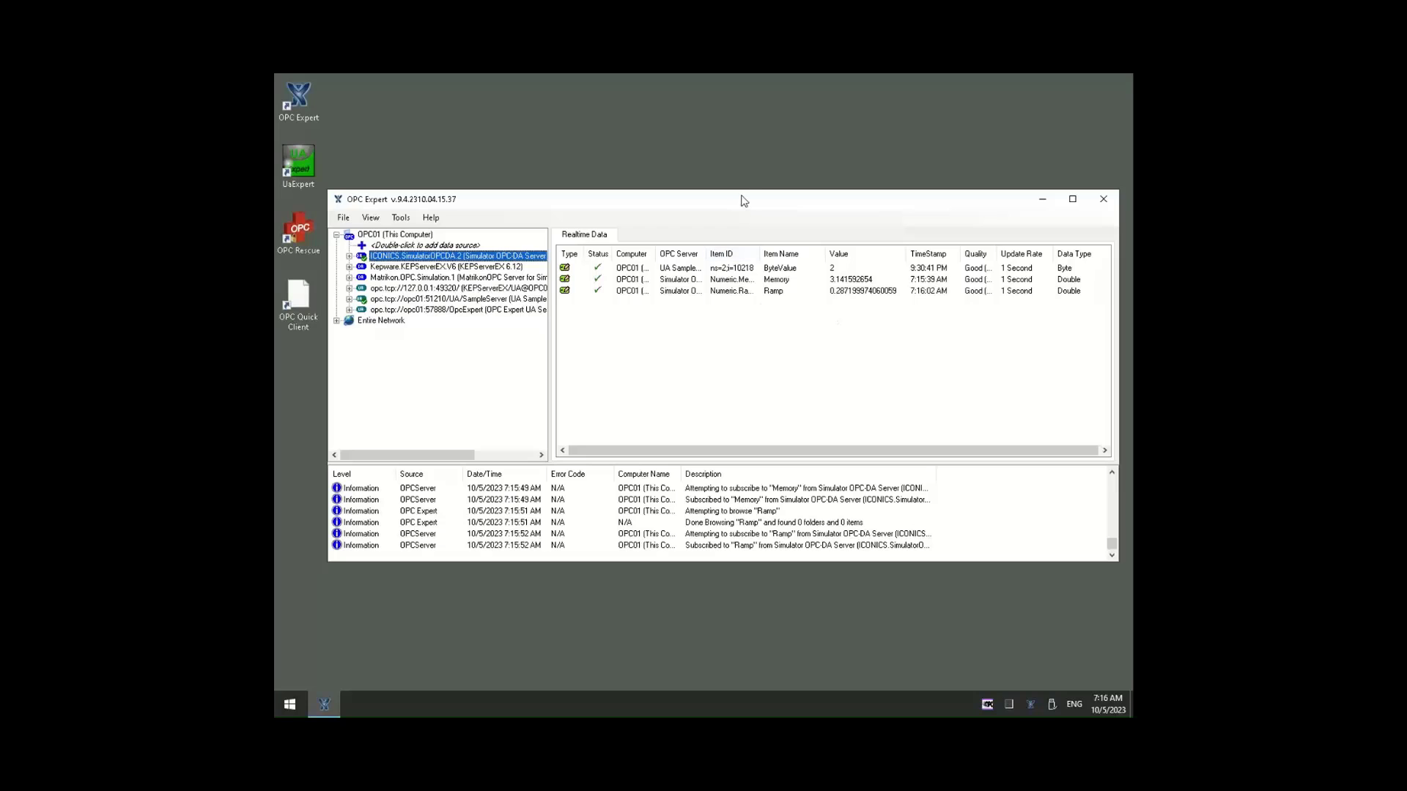
Move the OPC Expert window up the desktop and start a new calculation from the Ramp item.
drag(744, 200, 742, 107)
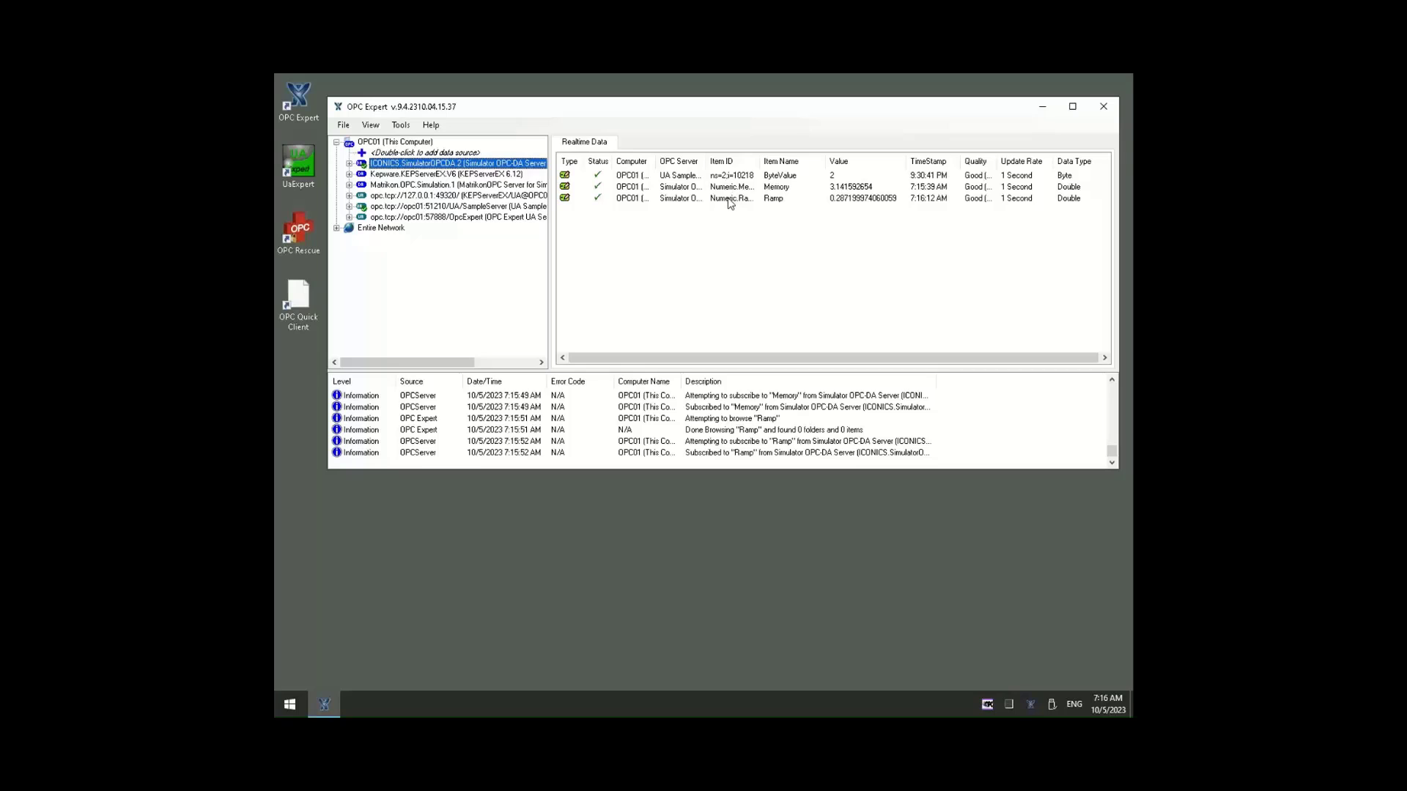
right_click(730, 204)
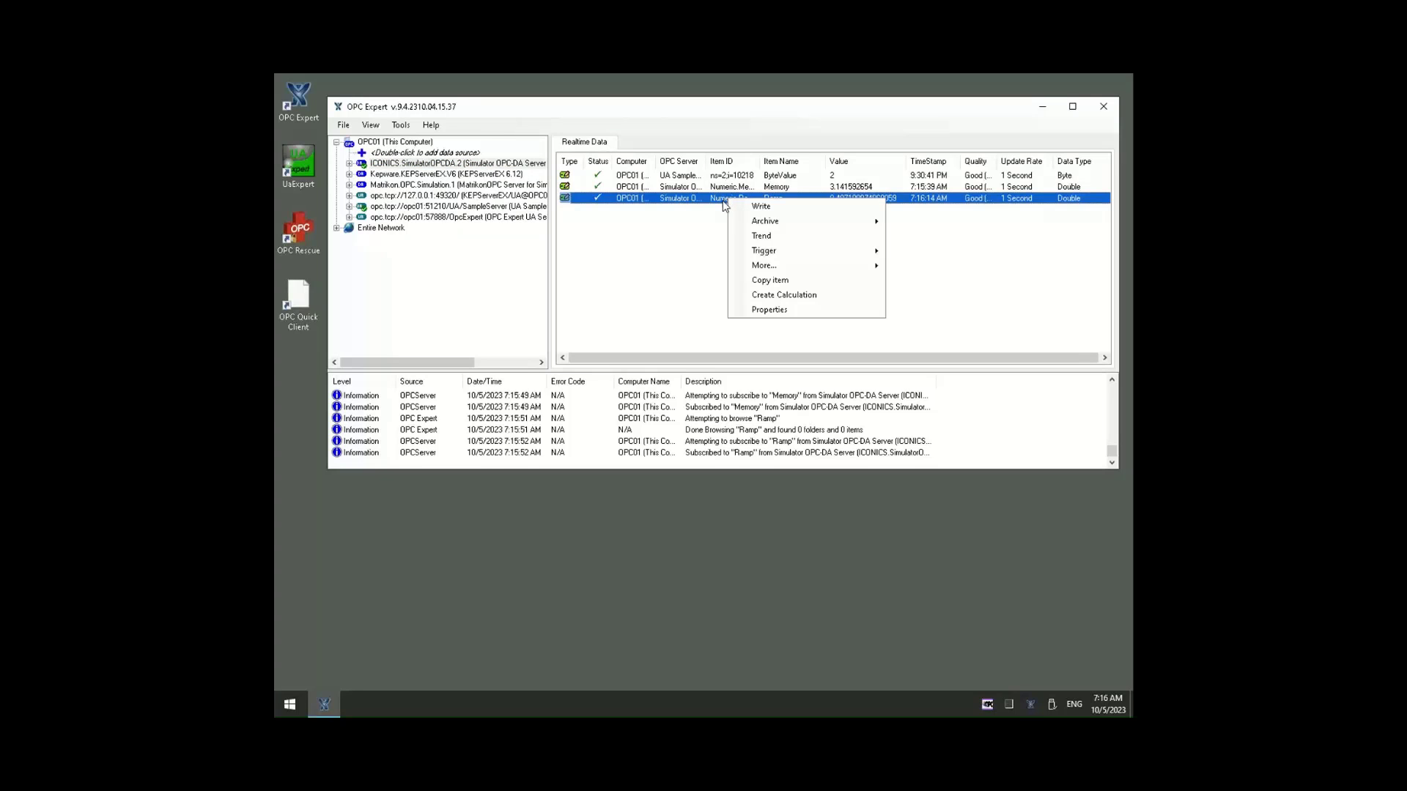
click(827, 299)
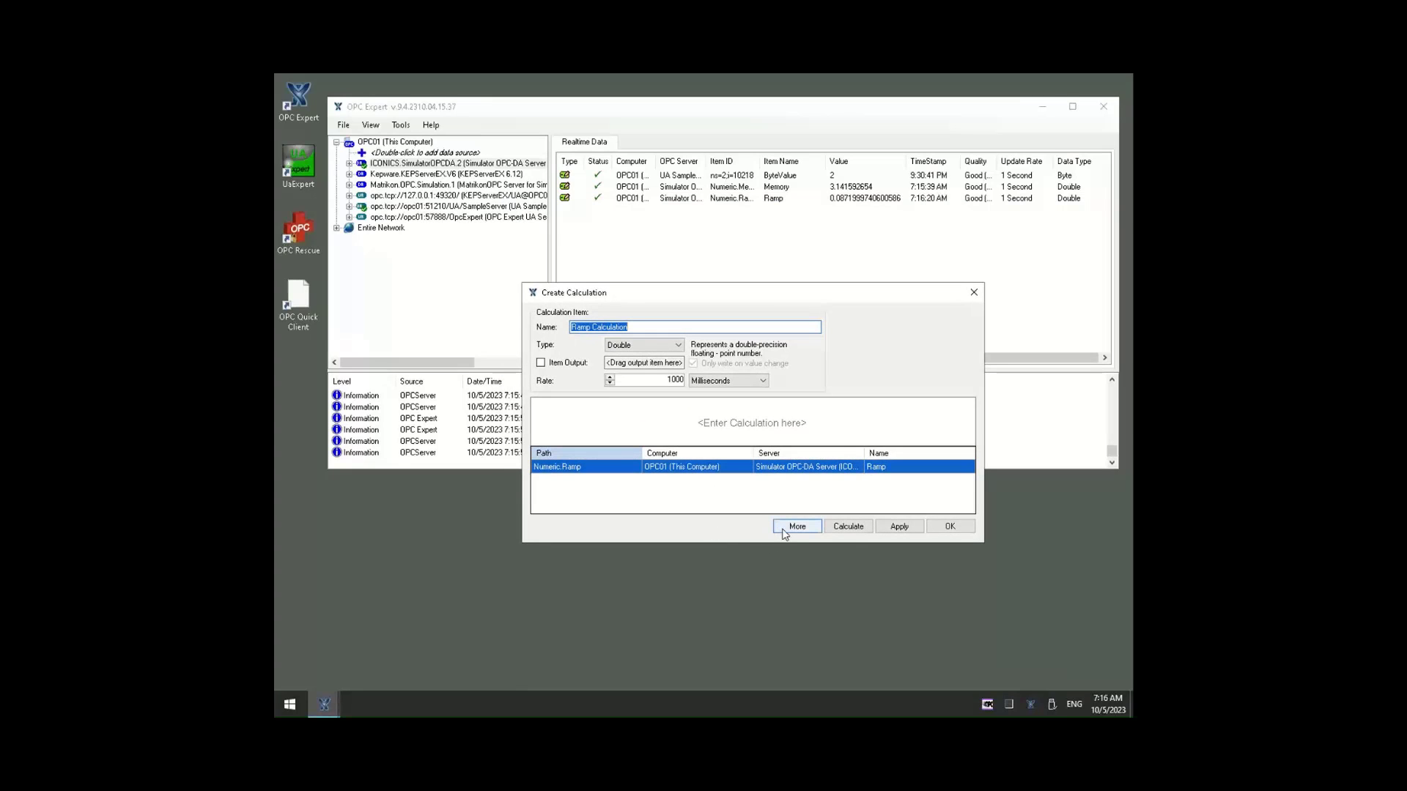
Examine the advanced calculation functions in the Item Output, Logical, Math & Trig and Comparison categories, then collapse the extra options.
click(793, 527)
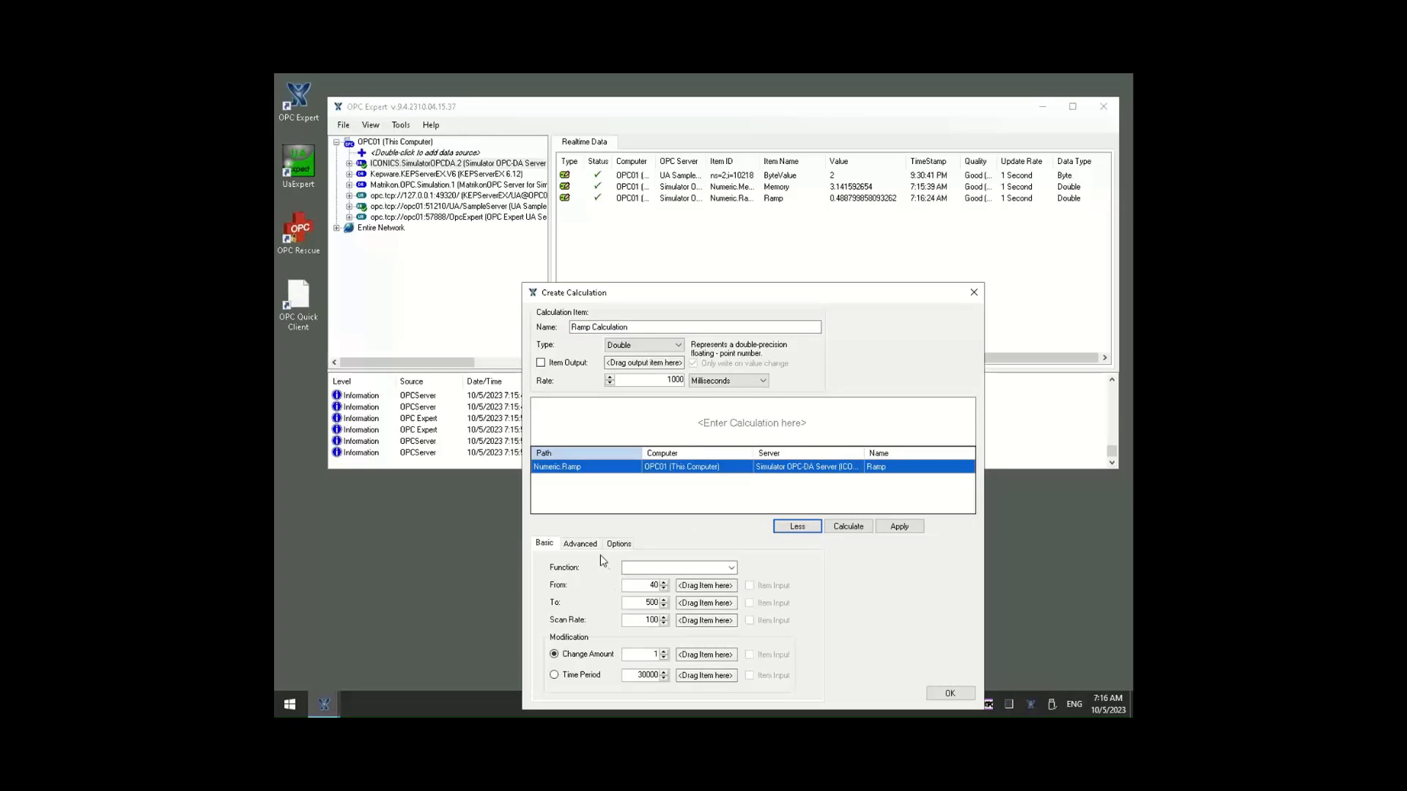
click(579, 545)
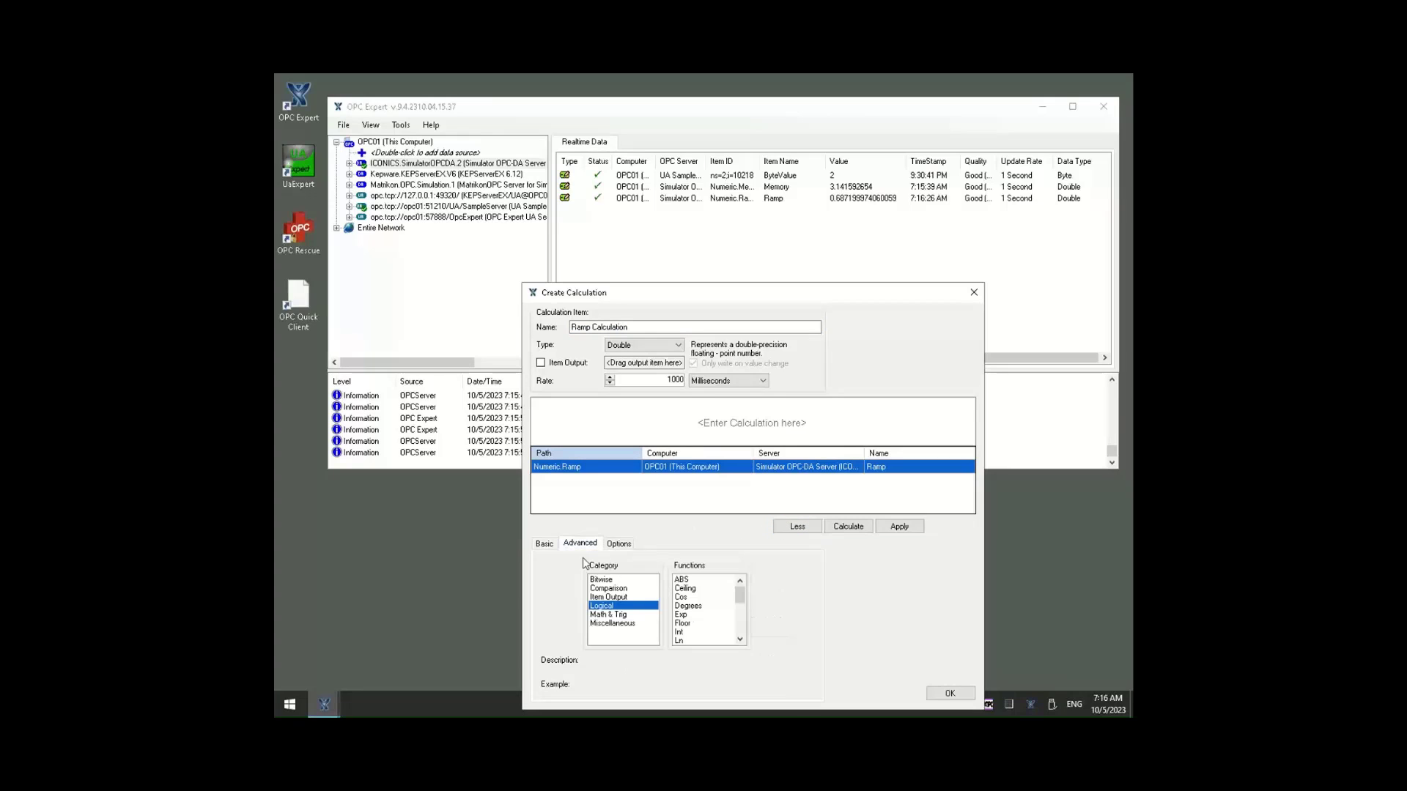
click(610, 581)
click(606, 597)
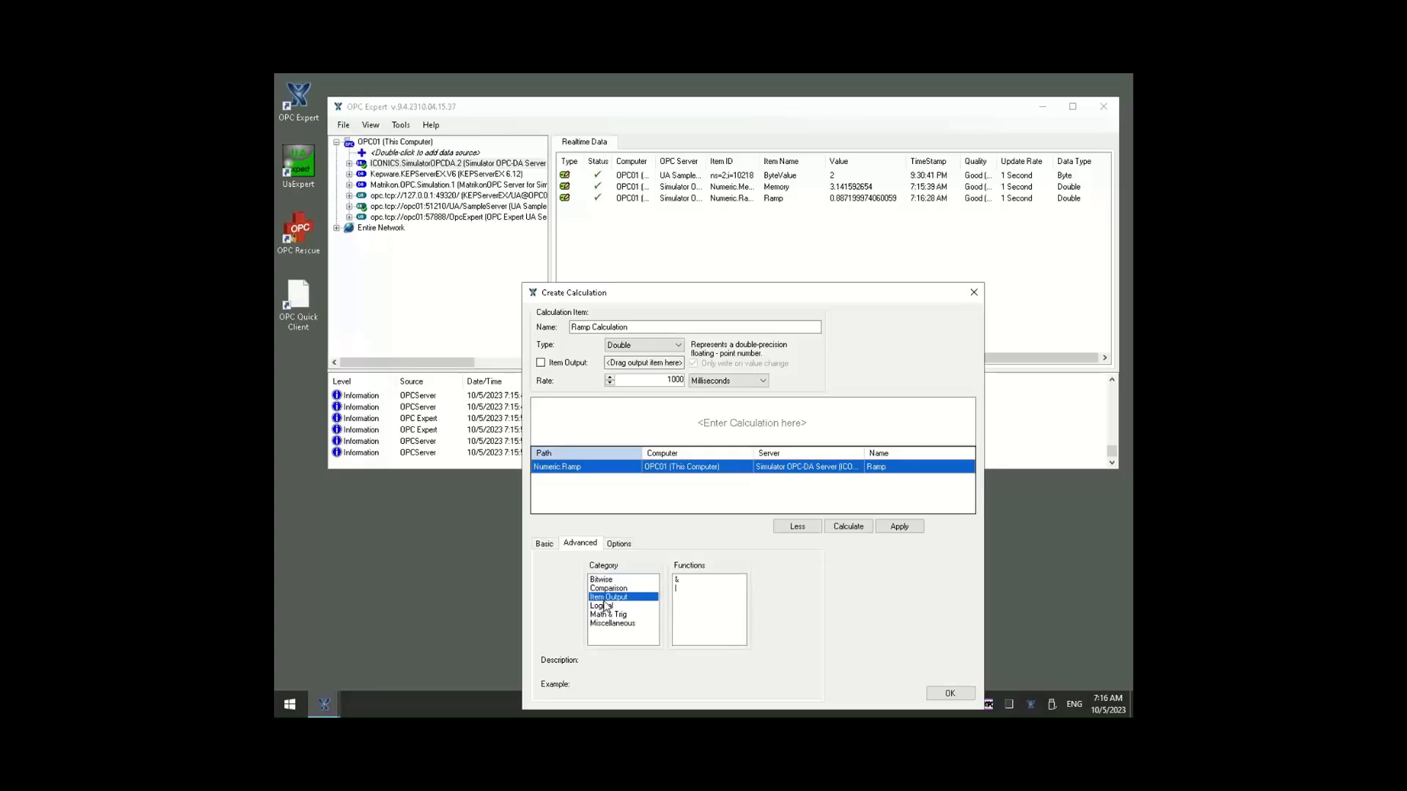
click(603, 607)
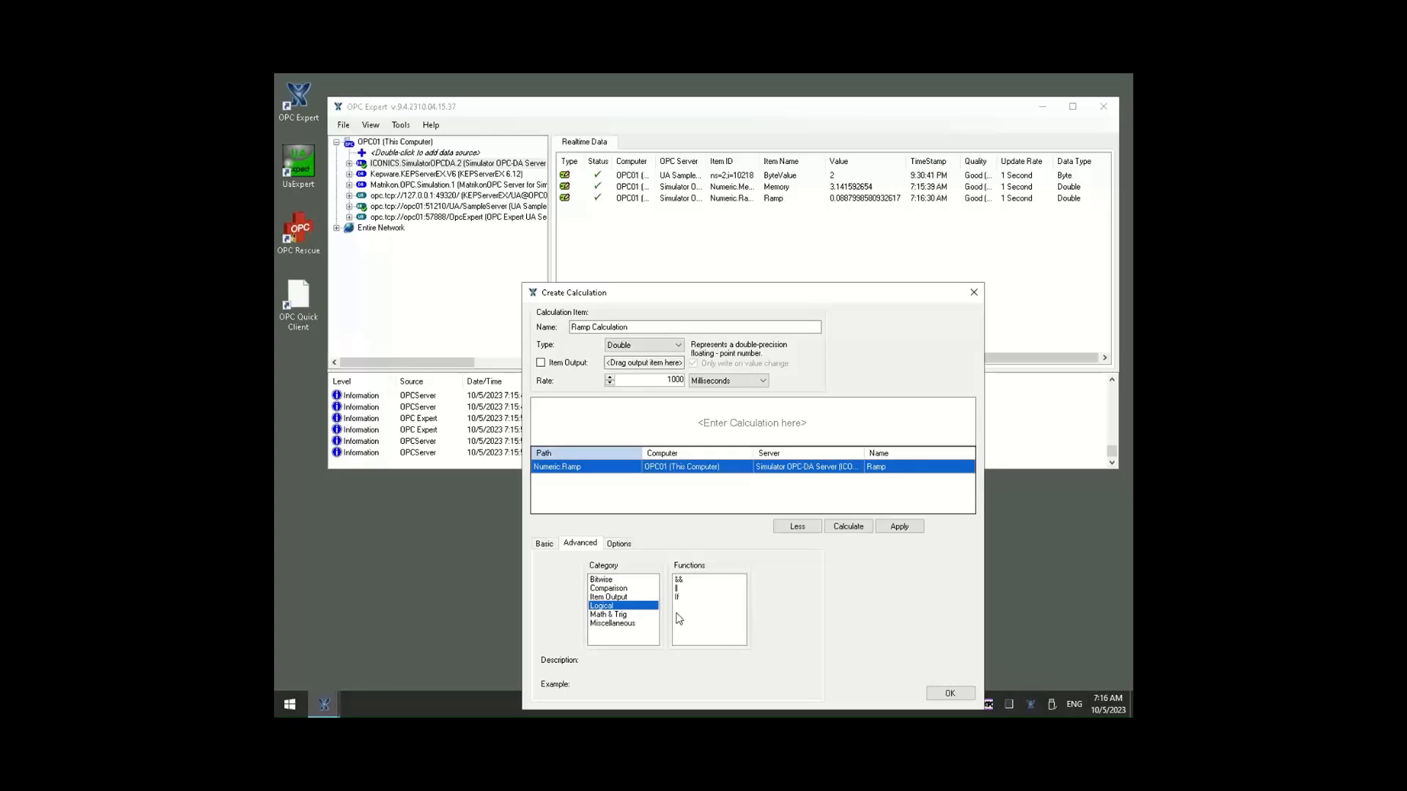
click(609, 616)
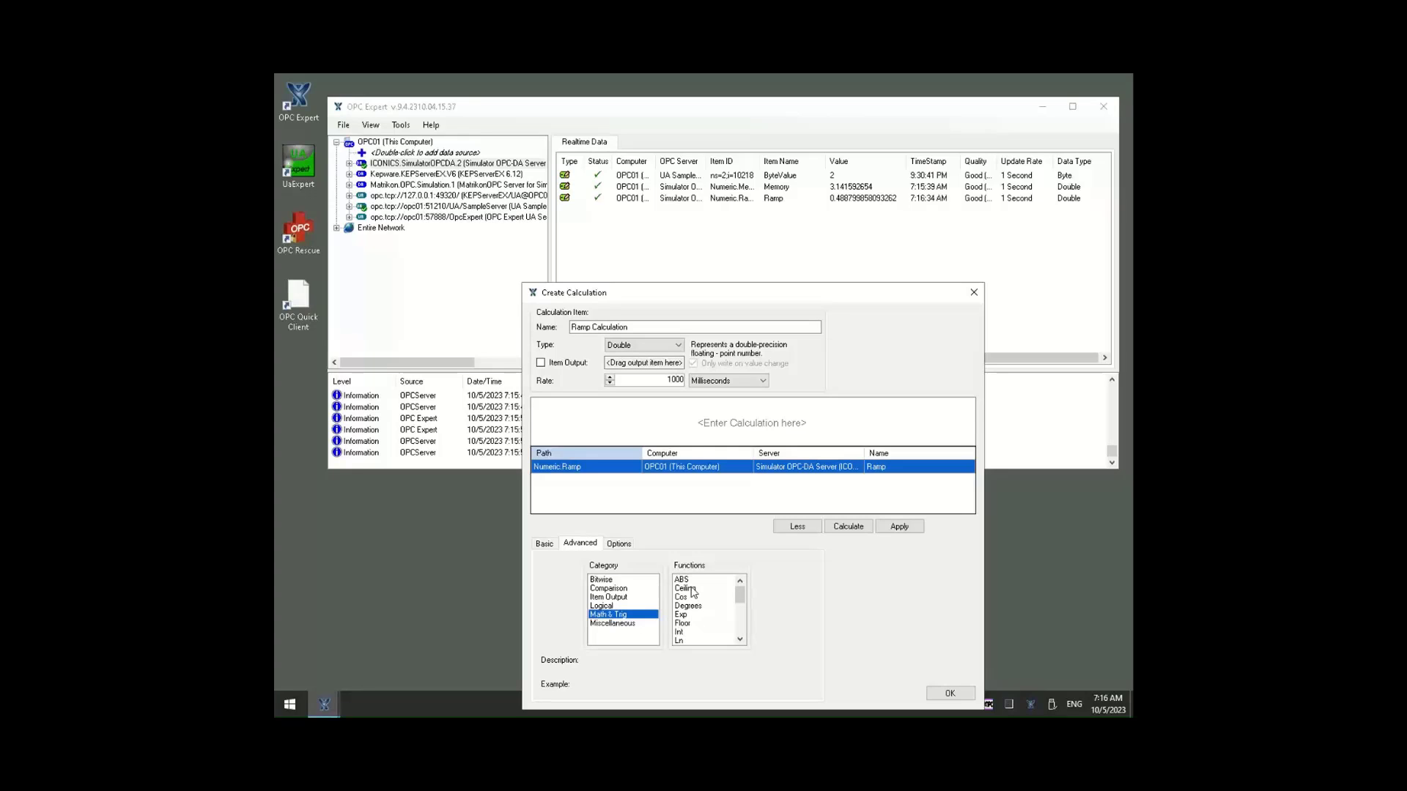
click(741, 641)
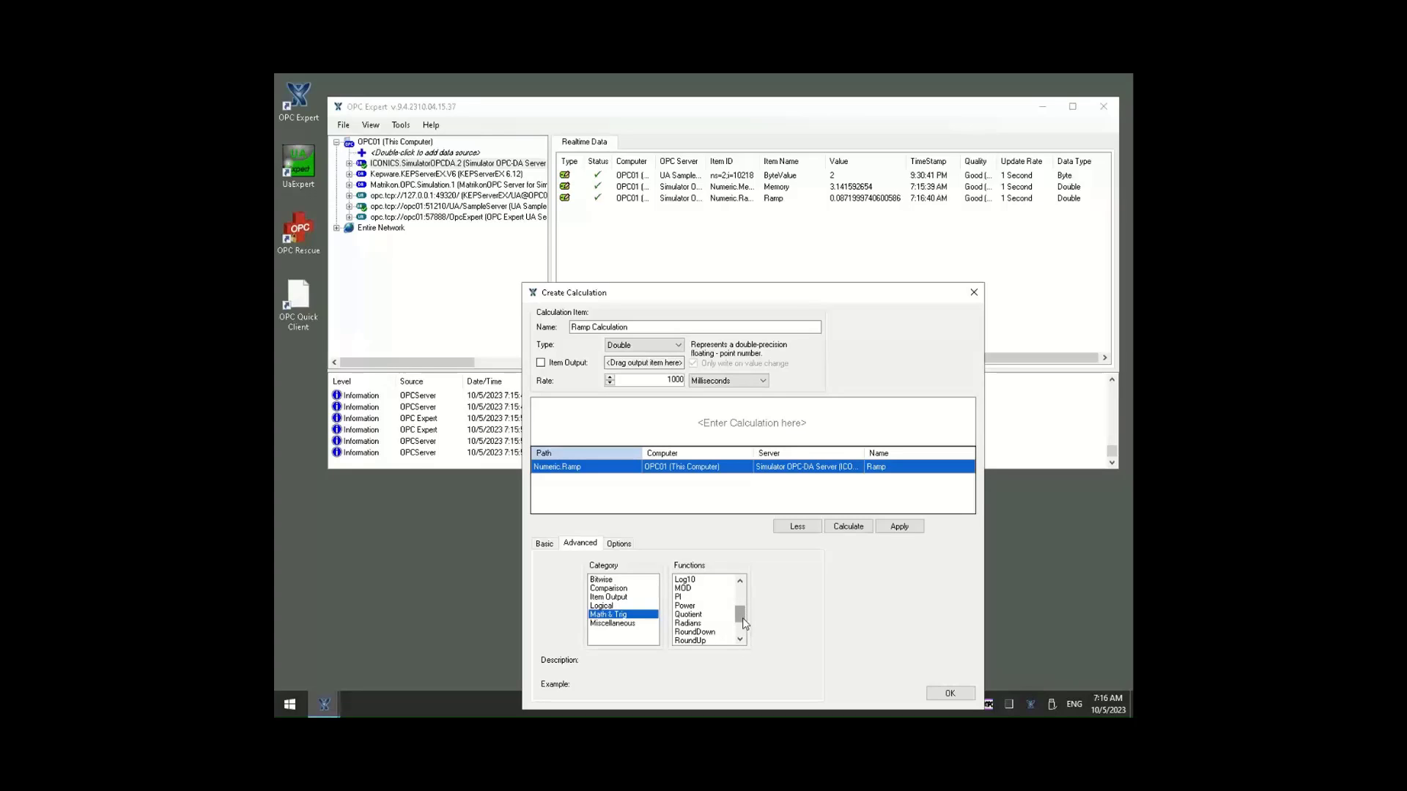
drag(742, 620, 742, 601)
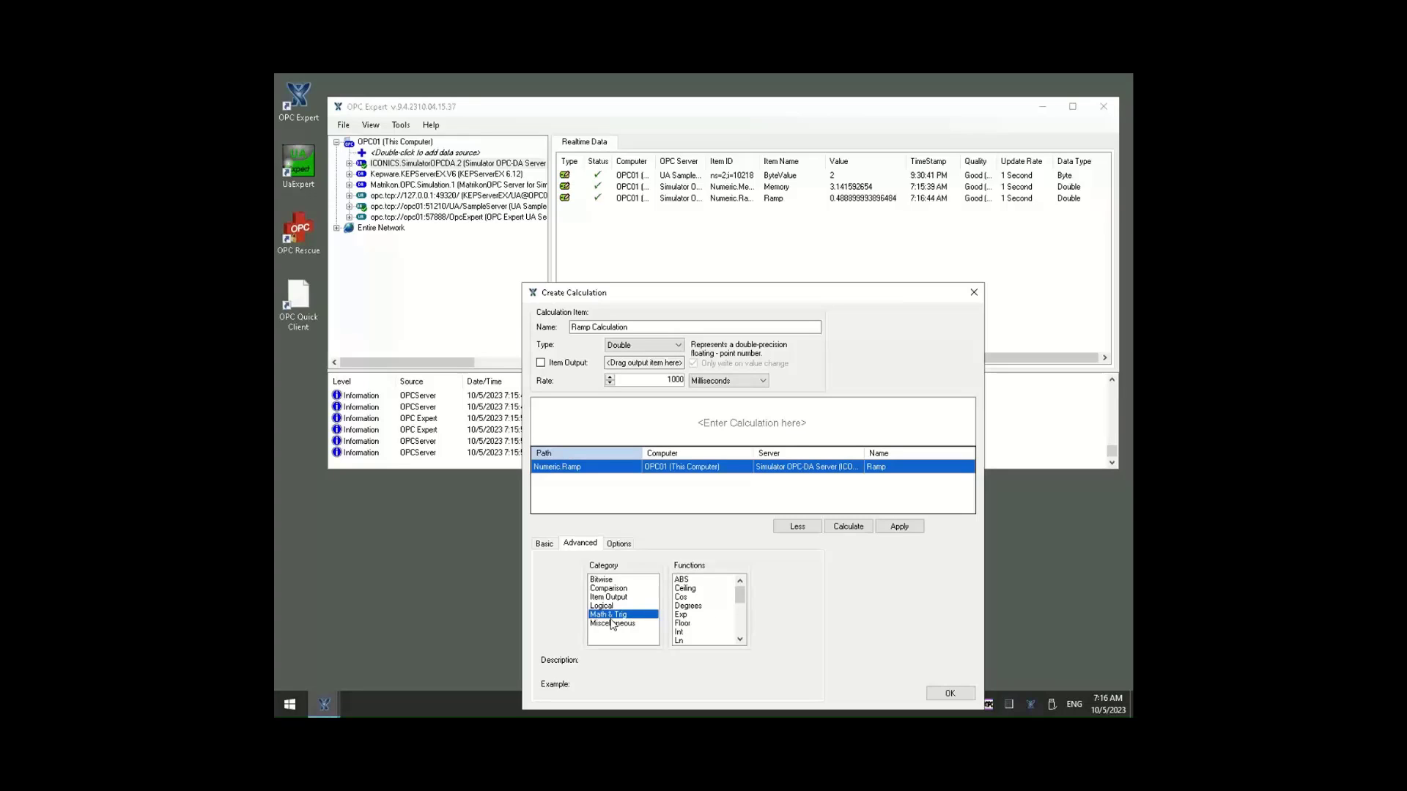
key(Up)
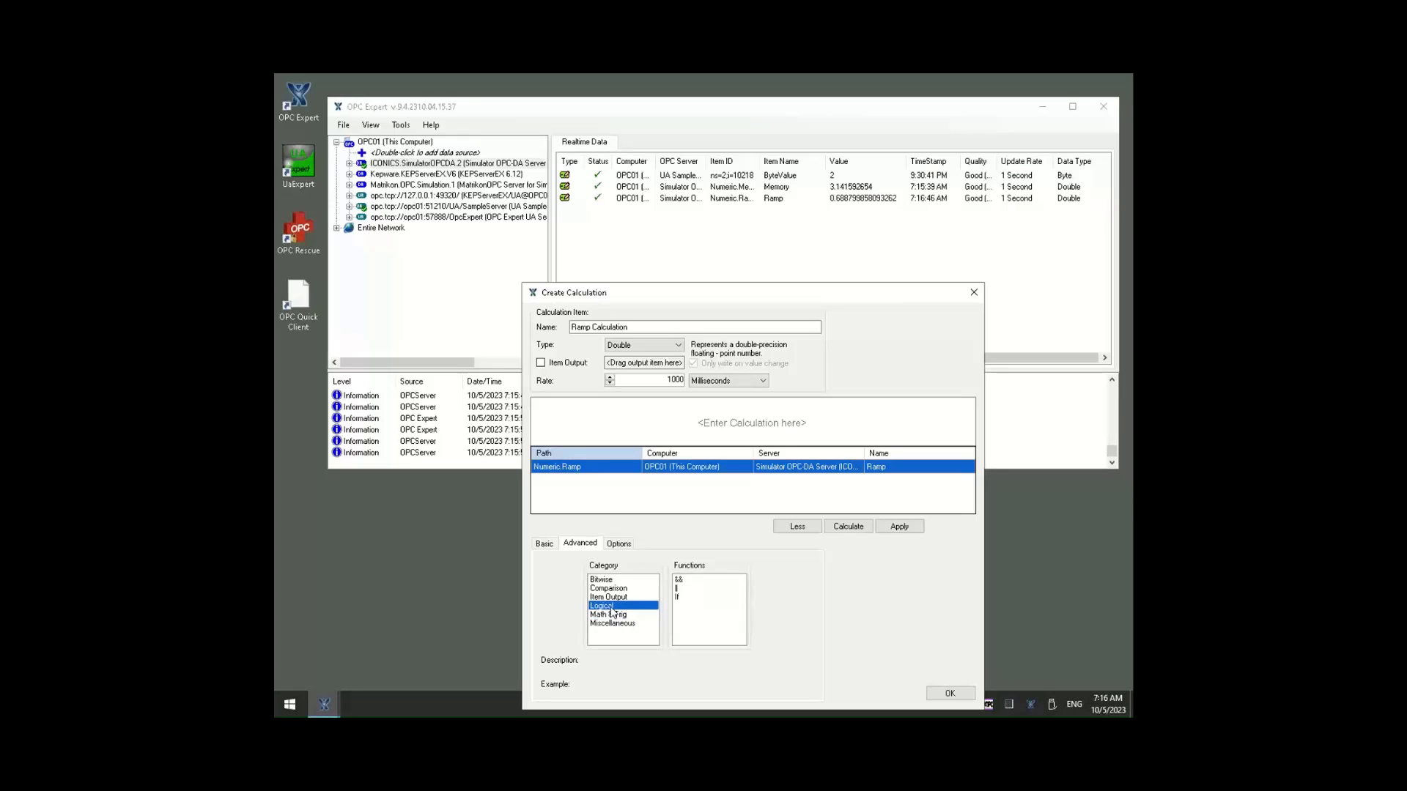
key(Up)
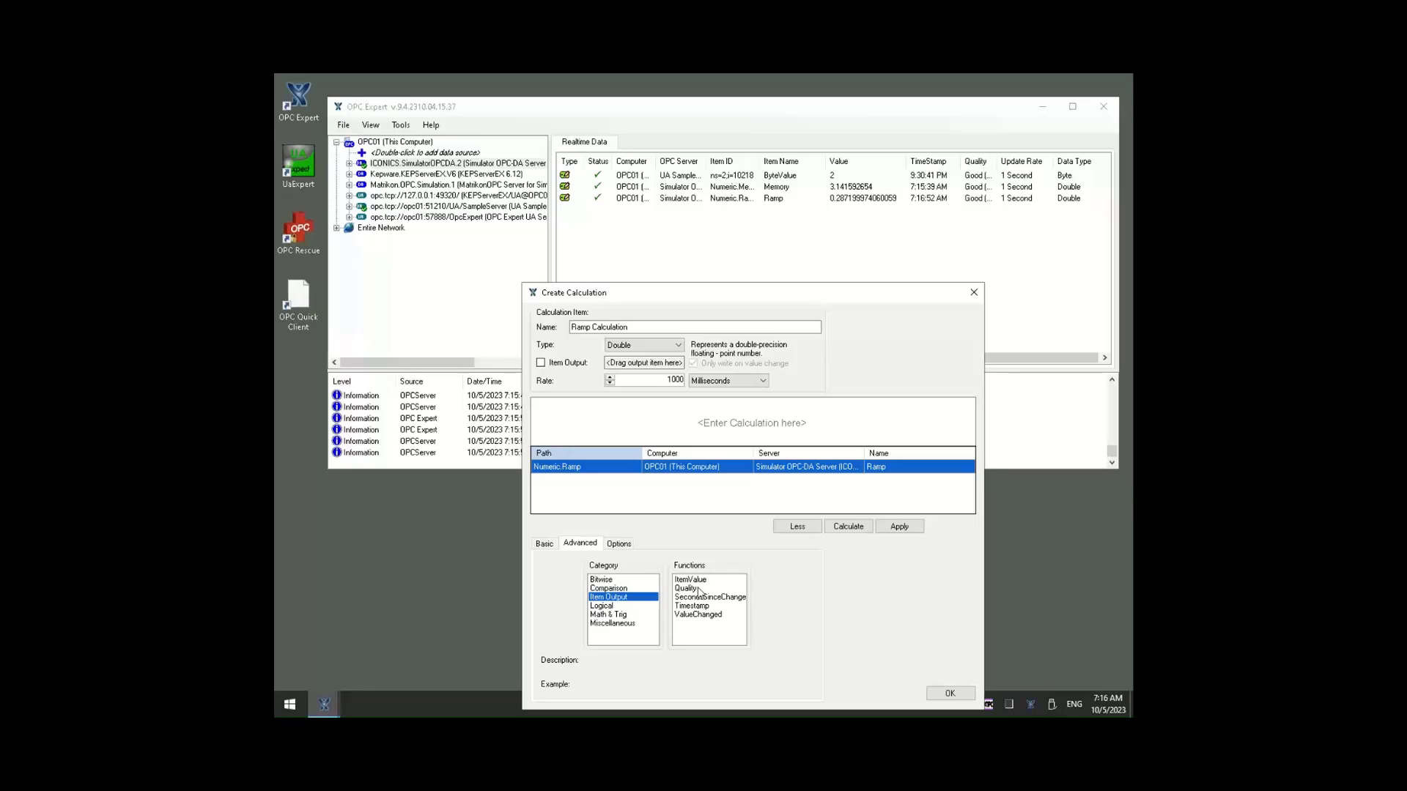
click(618, 590)
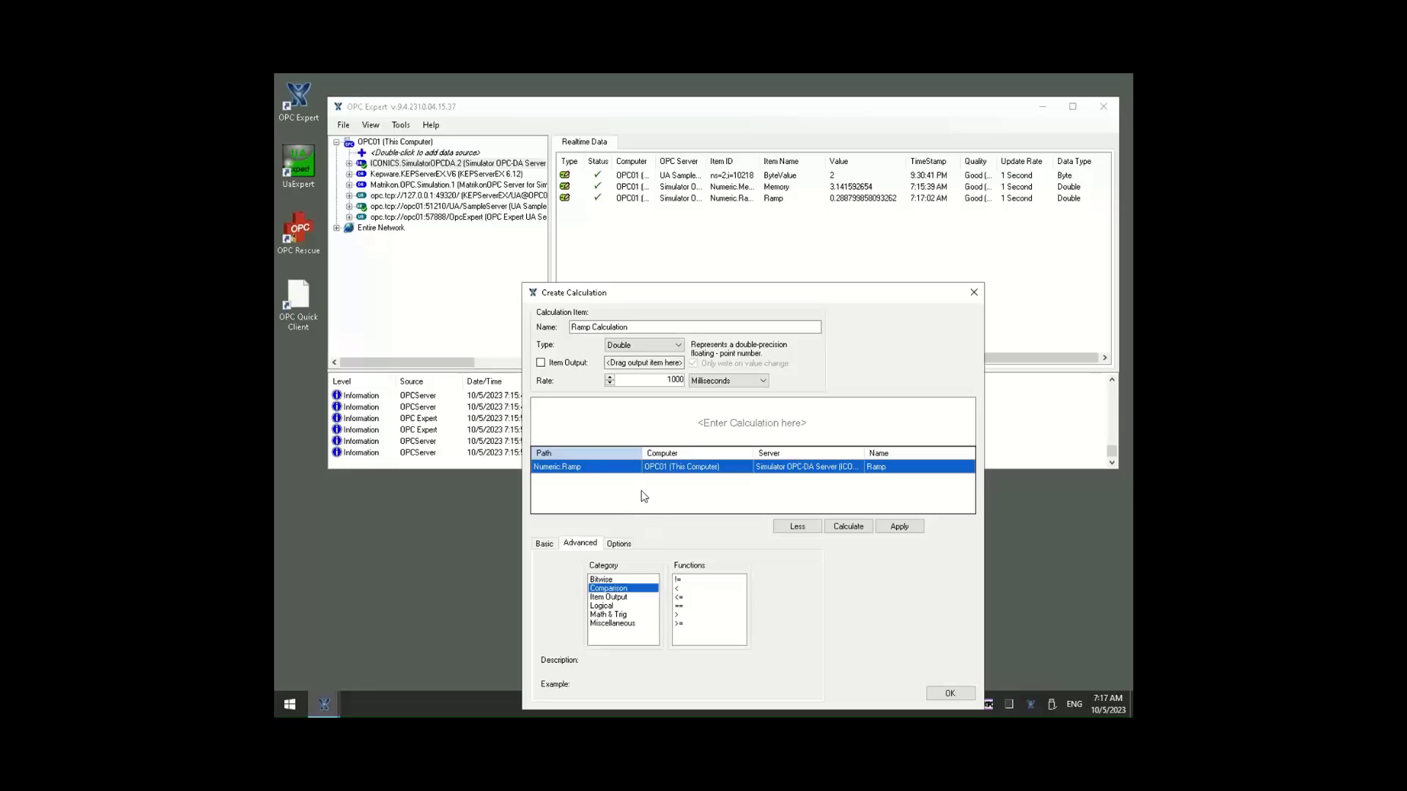
click(789, 533)
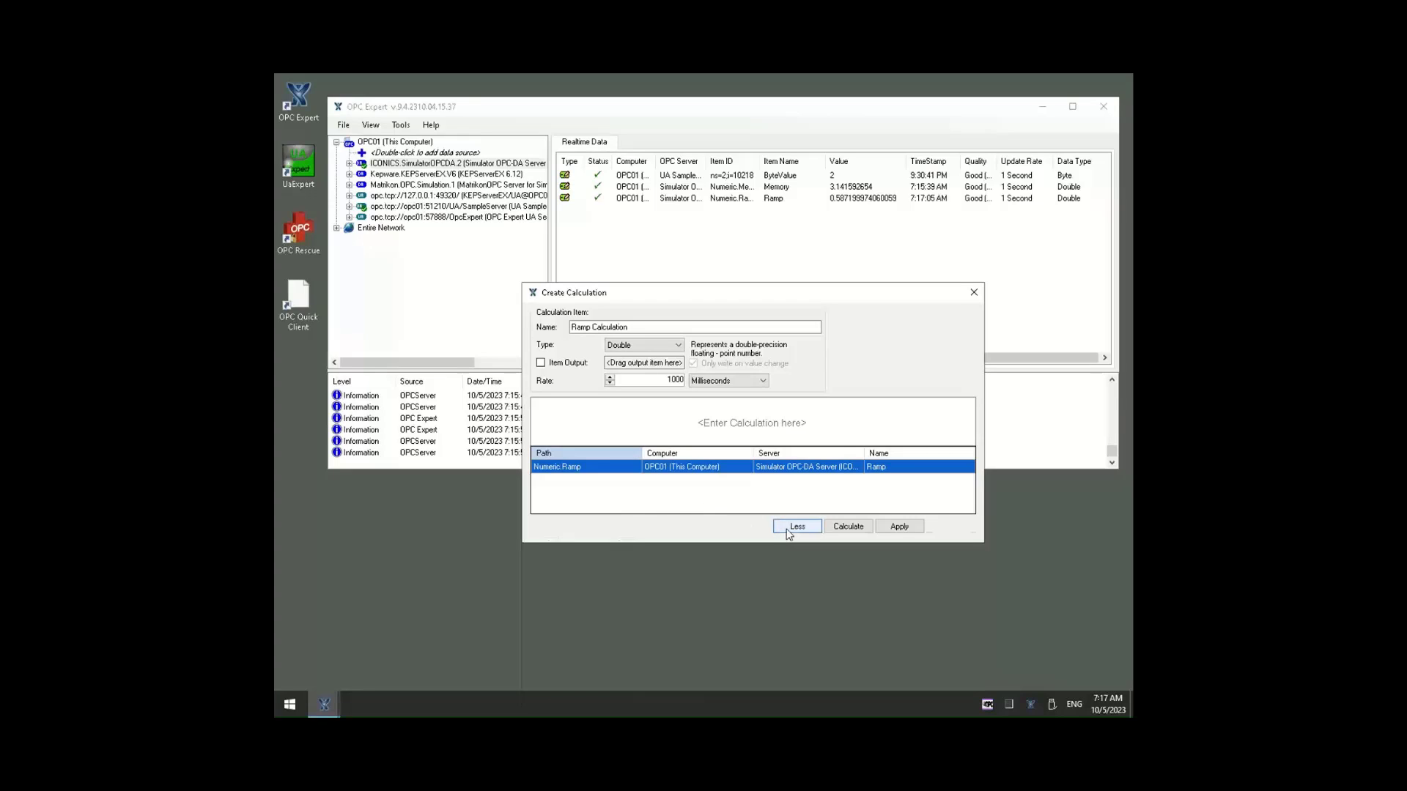
Define the Ramp calculation as the Ramp item *100, save it, and select the calculated item in the realtime data list.
double_click(614, 473)
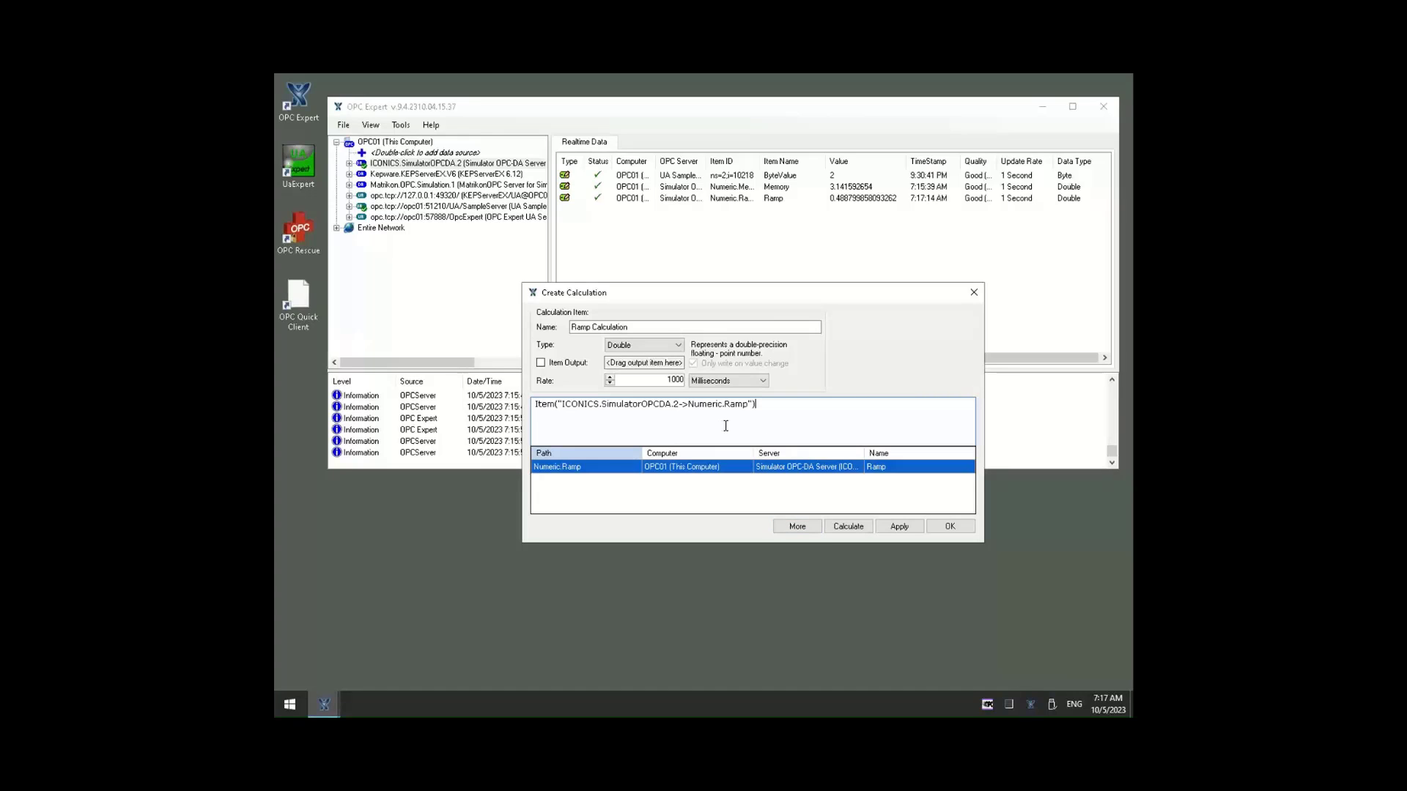
text(*100)
click(950, 526)
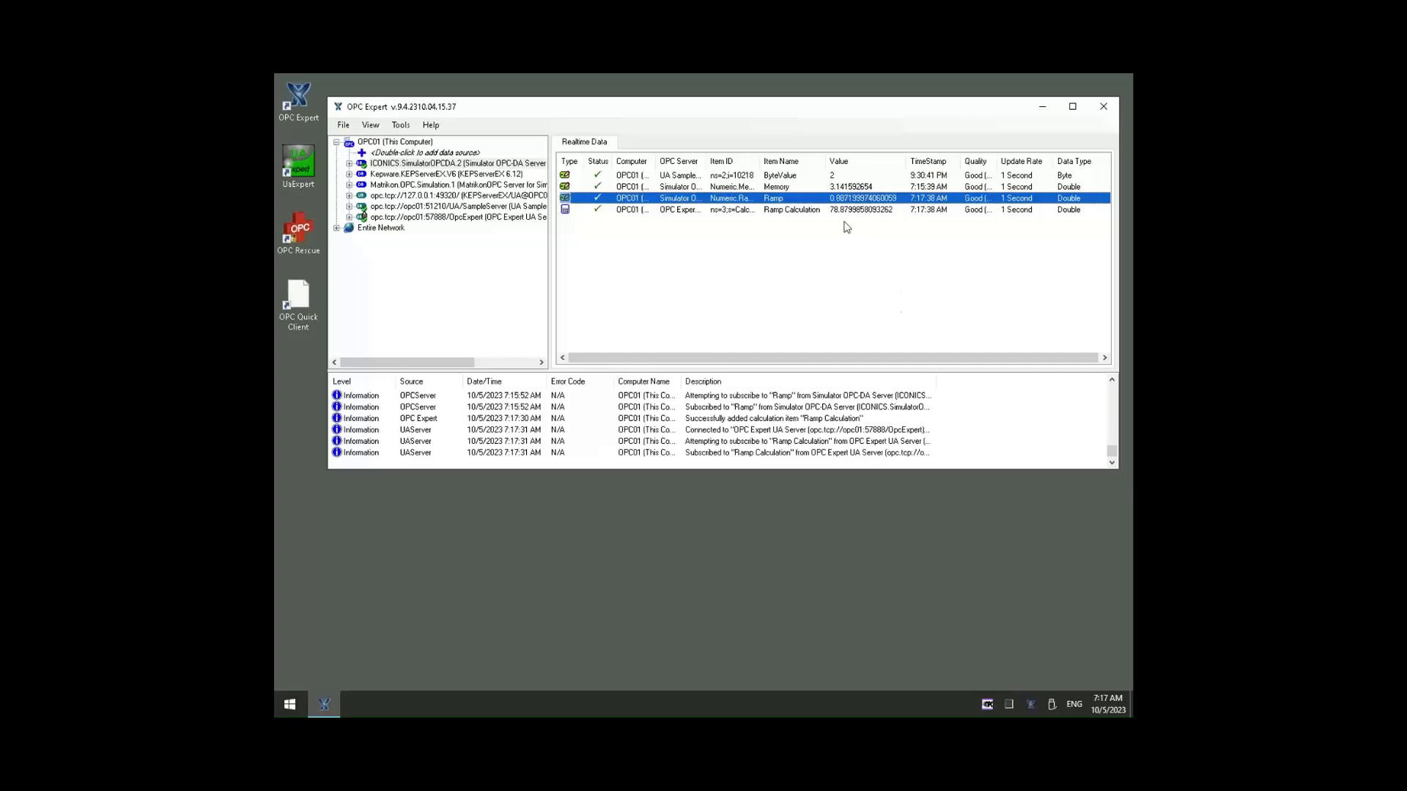
click(846, 211)
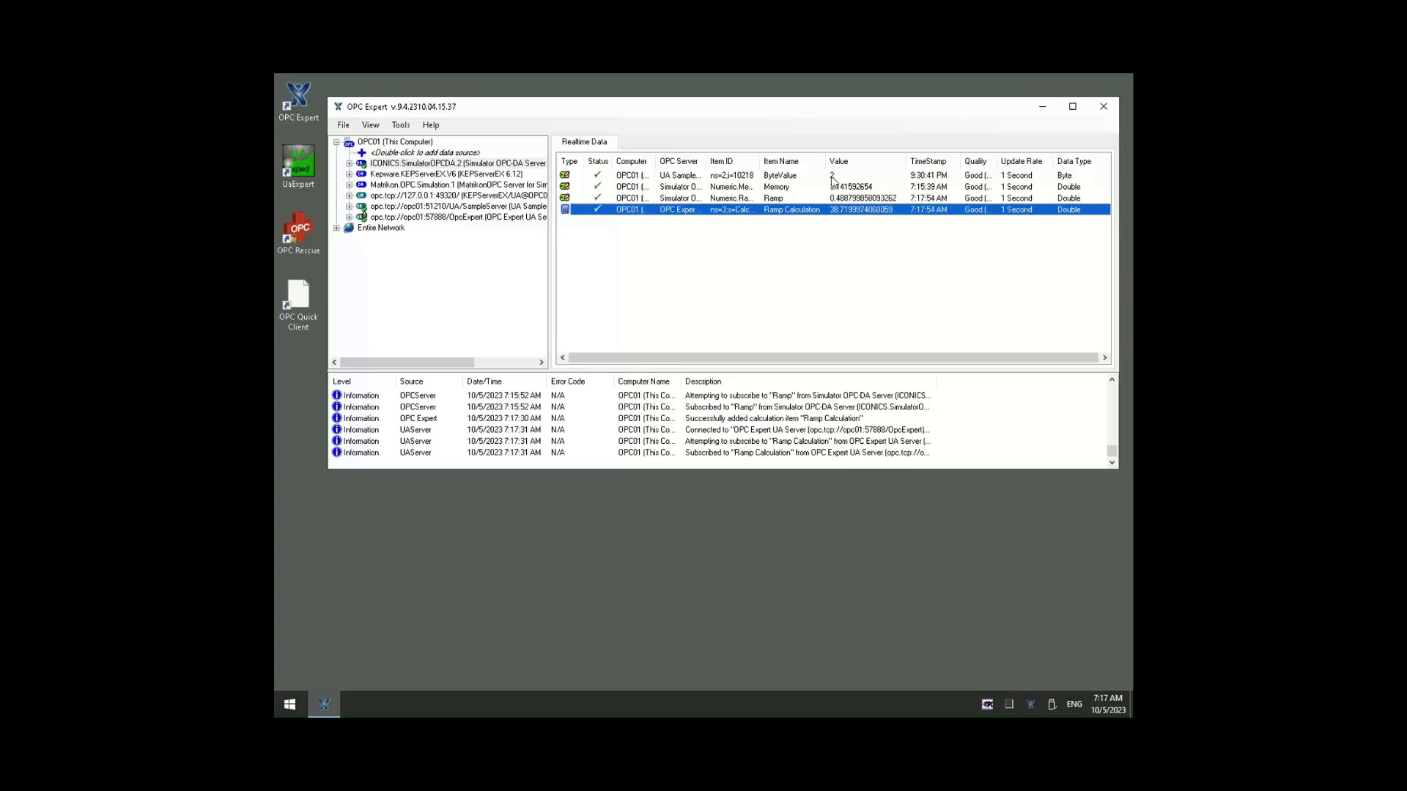
Start a new calculation from ByteValue, move its dialog clear of the data list, and add Memory to its input items.
click(777, 179)
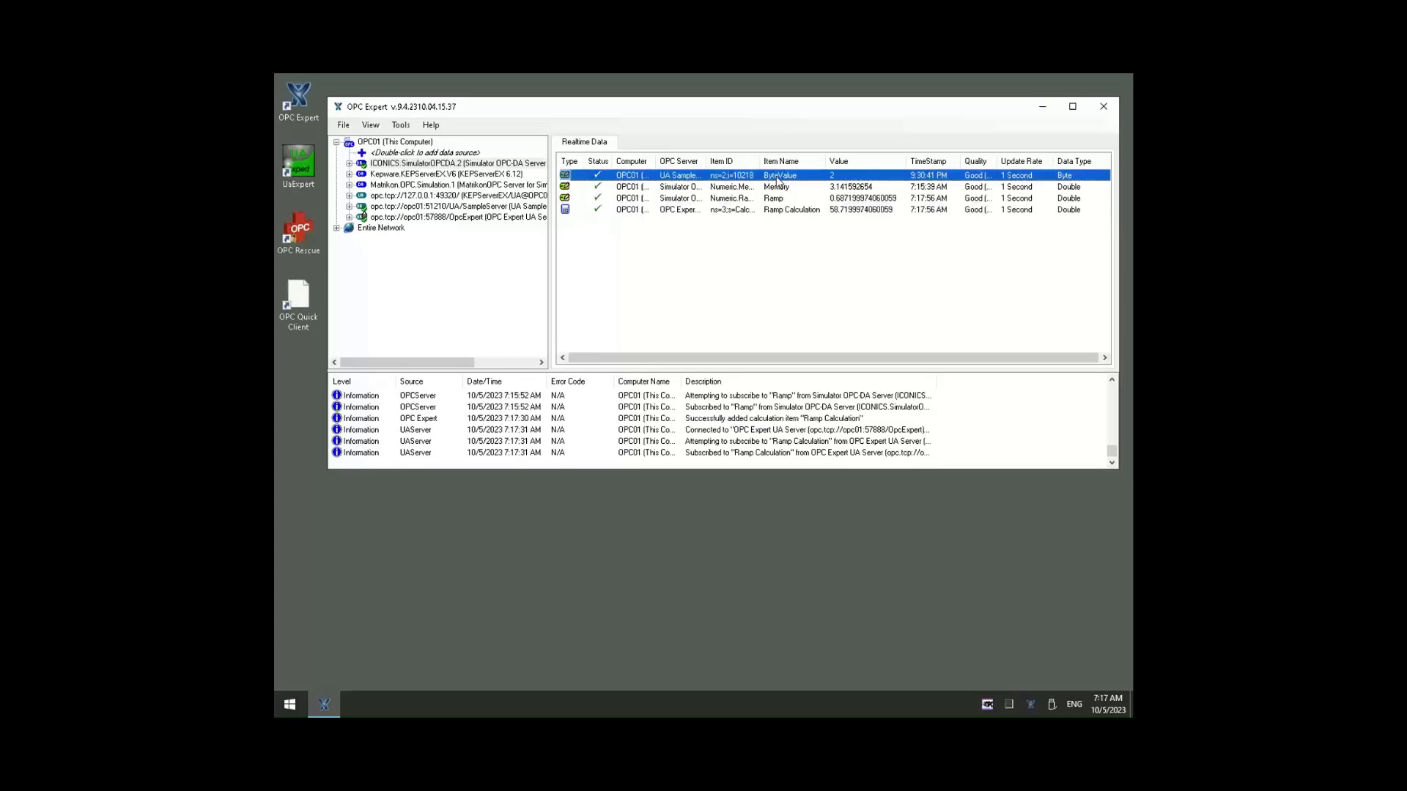
right_click(705, 179)
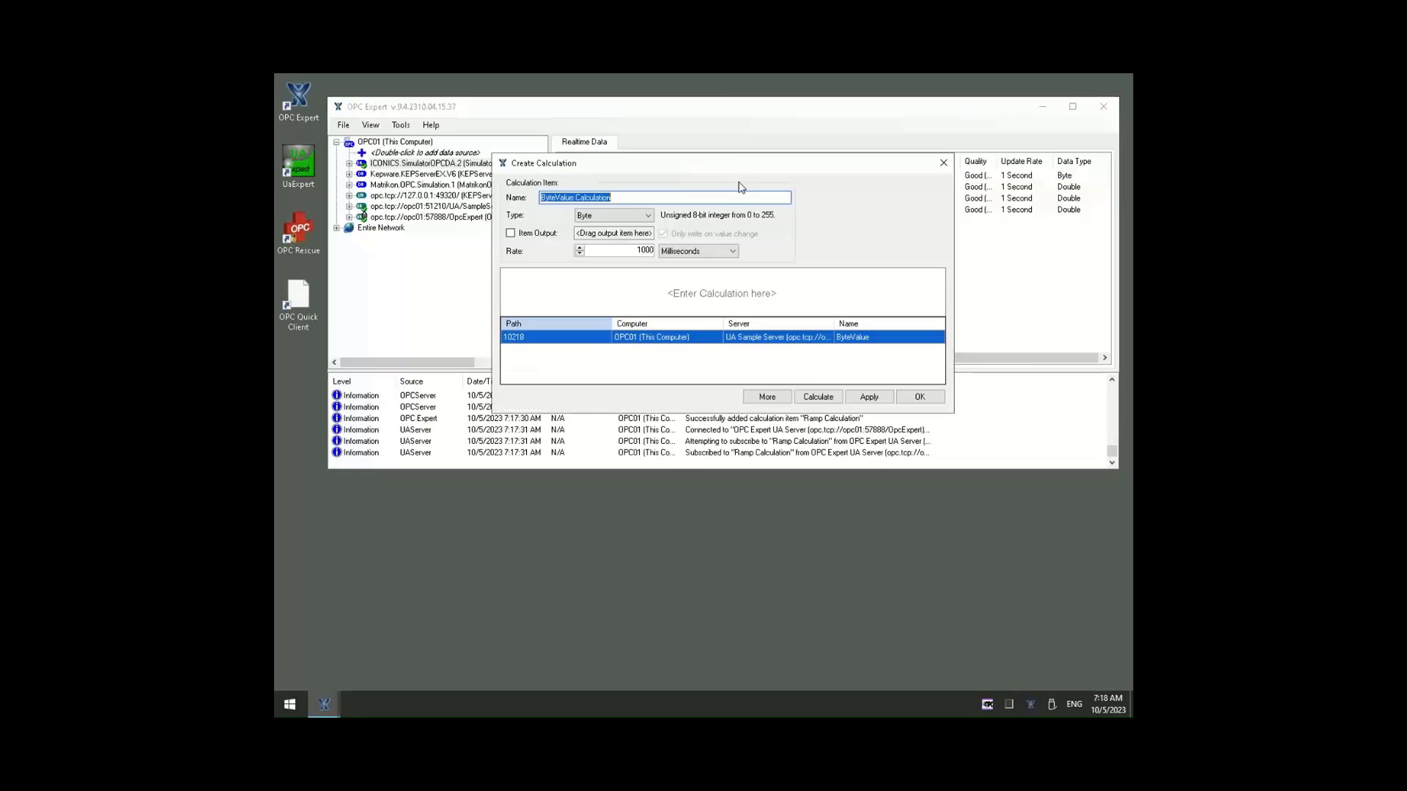
drag(740, 174, 759, 290)
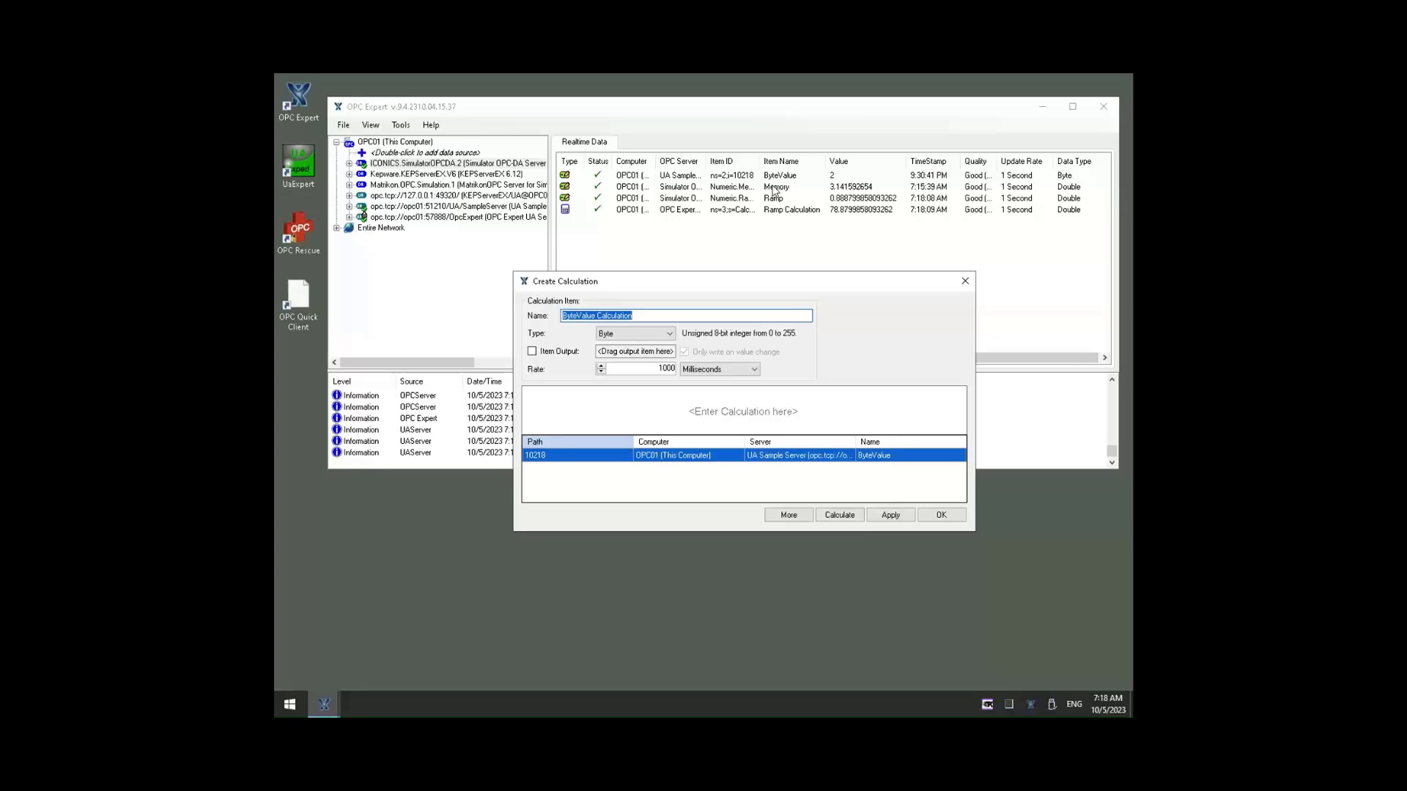
click(770, 189)
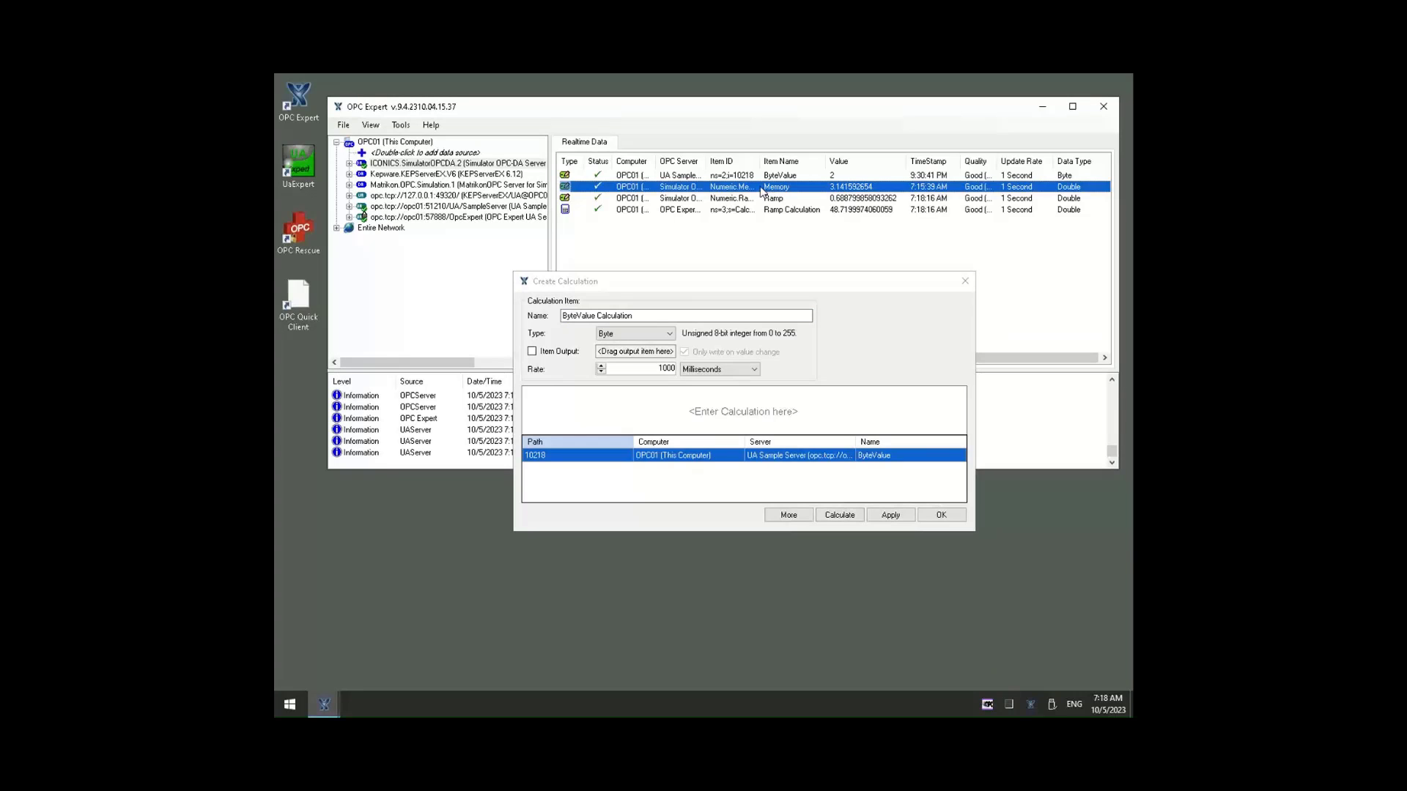
click(759, 217)
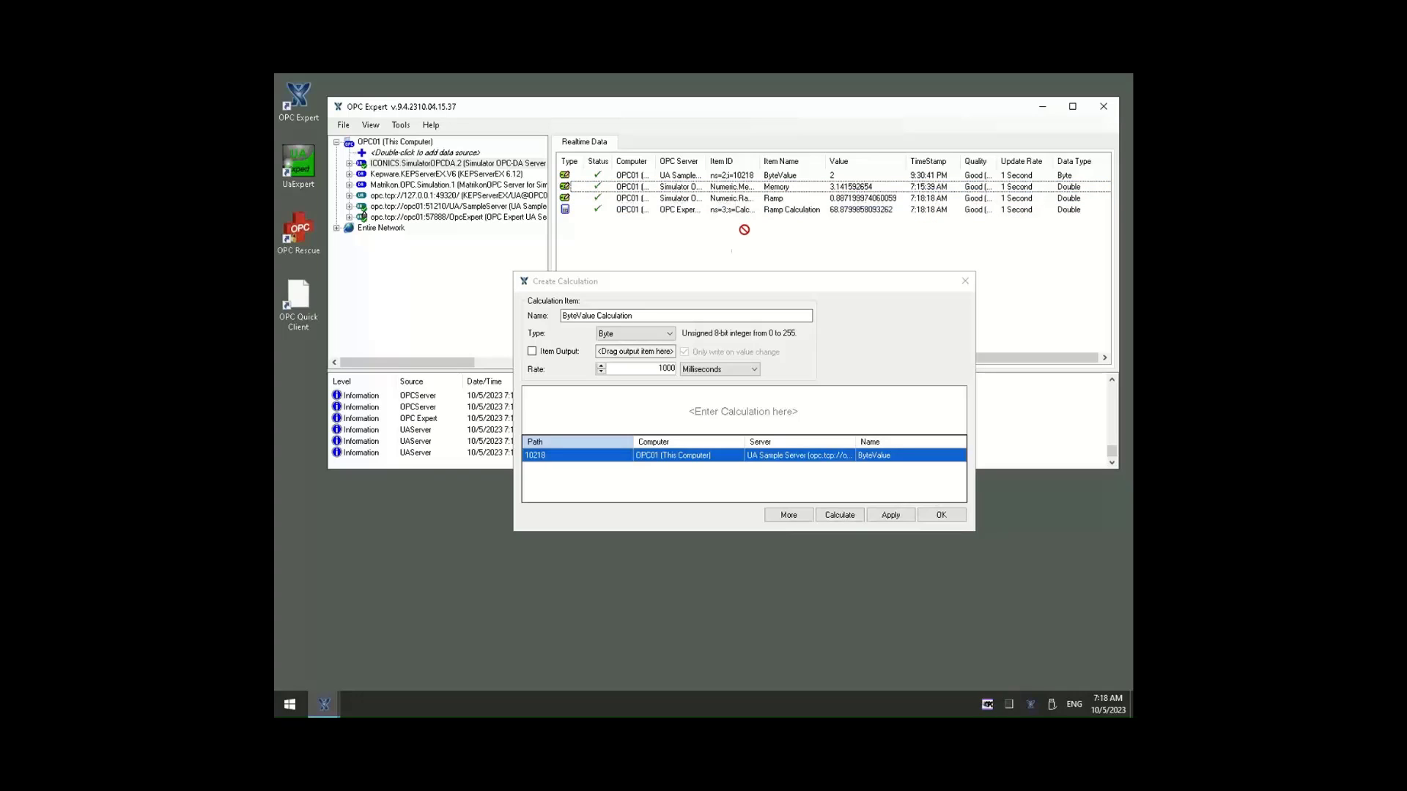
drag(691, 432, 684, 474)
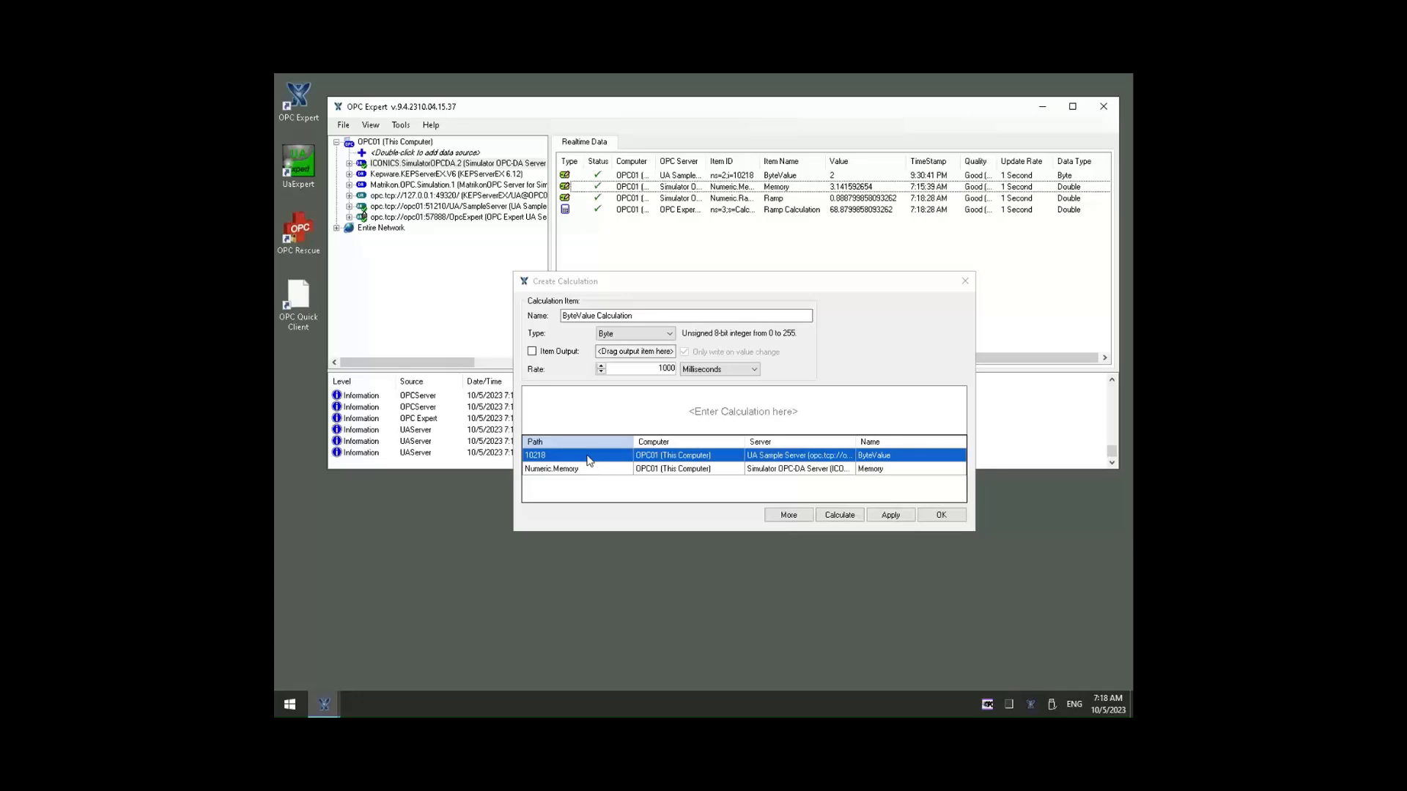
Define the ByteValue calculation as the ByteValue item + the Memory item, set its type to Double, and save it.
double_click(589, 459)
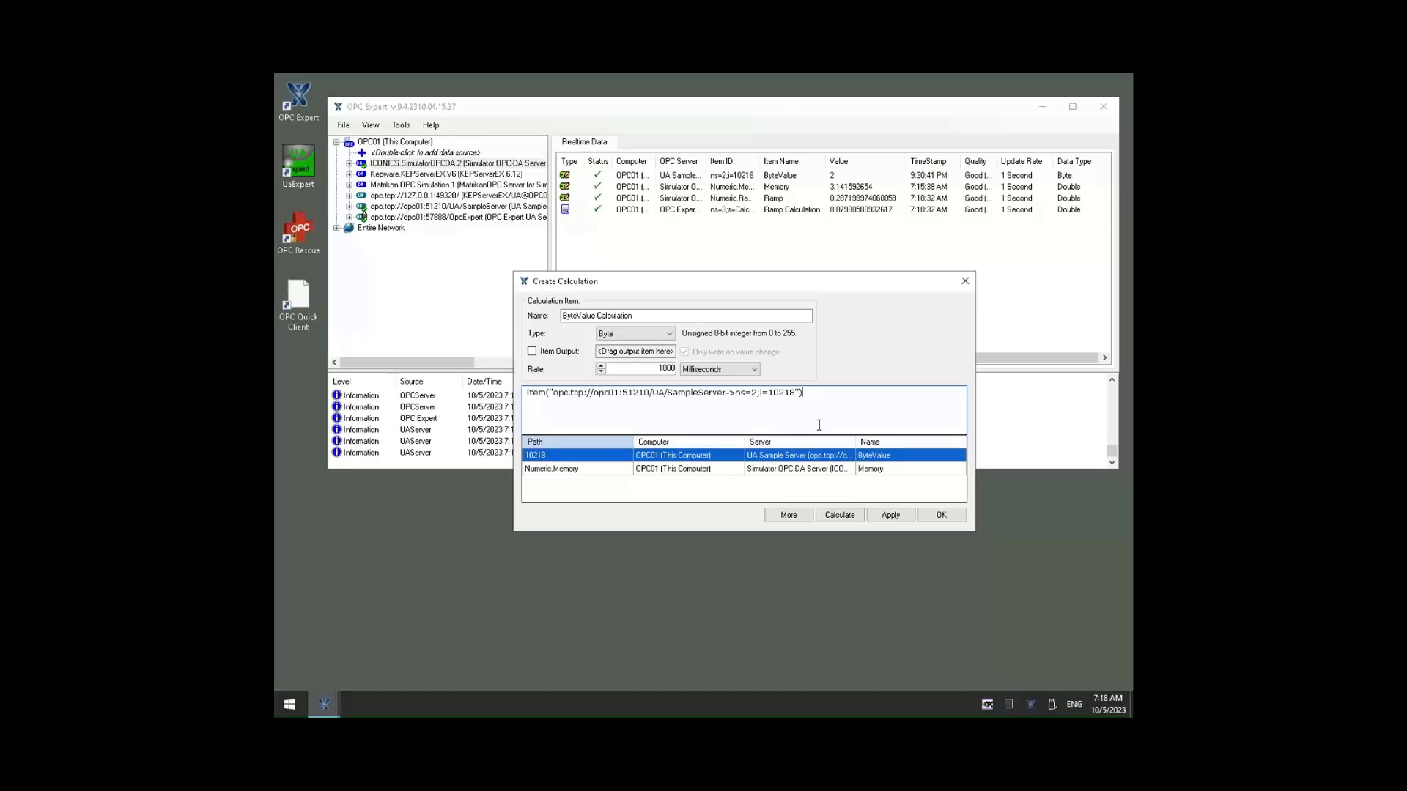
text(+)
double_click(662, 470)
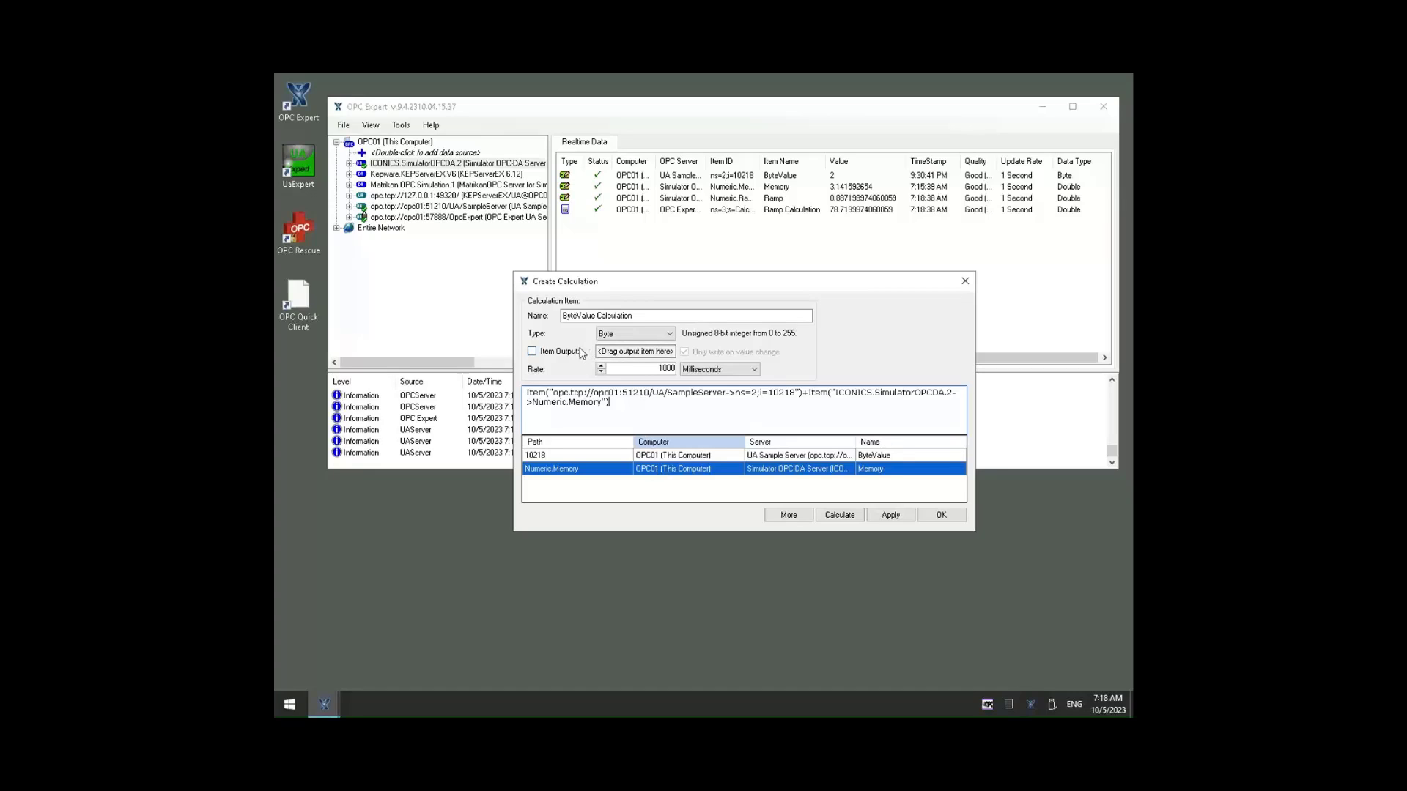
click(669, 335)
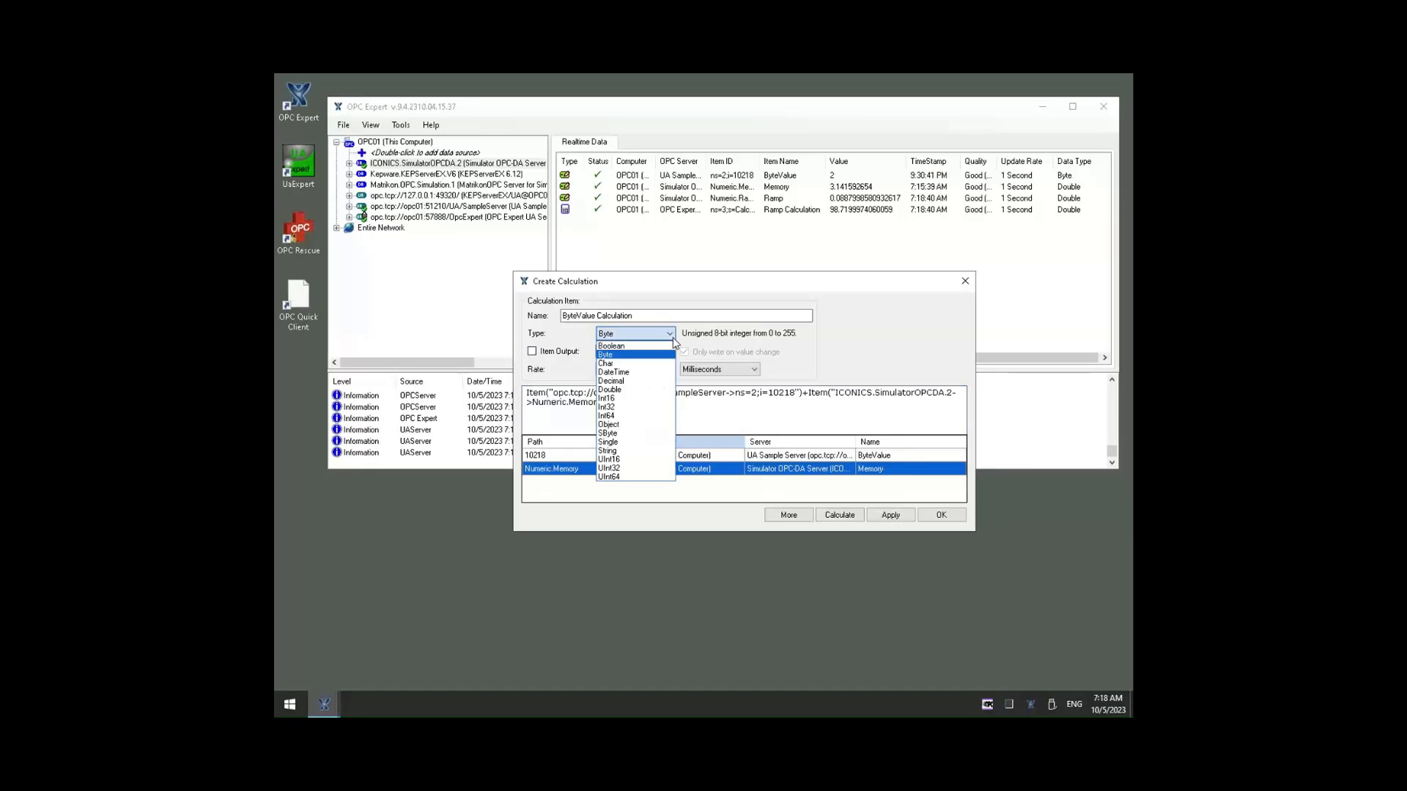
click(624, 391)
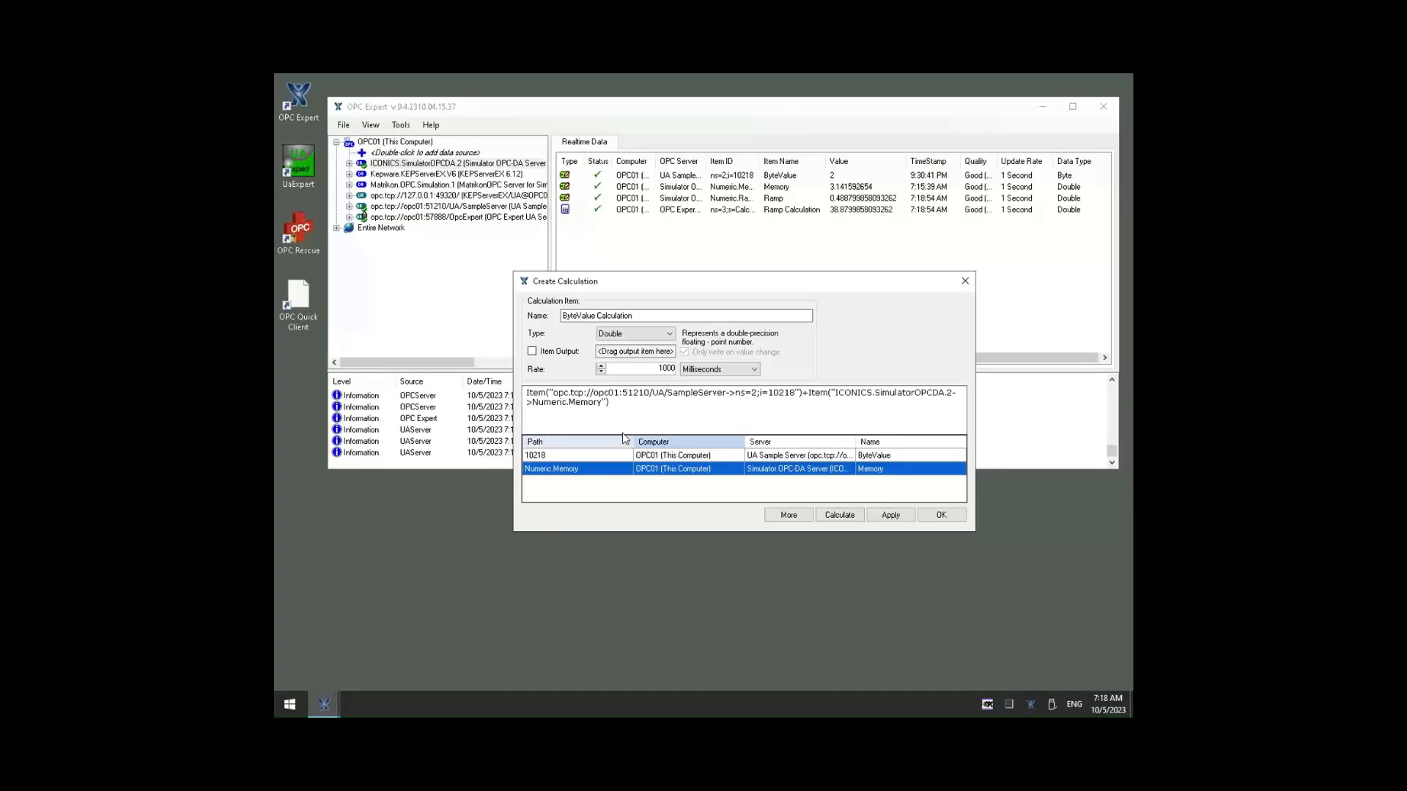
click(941, 515)
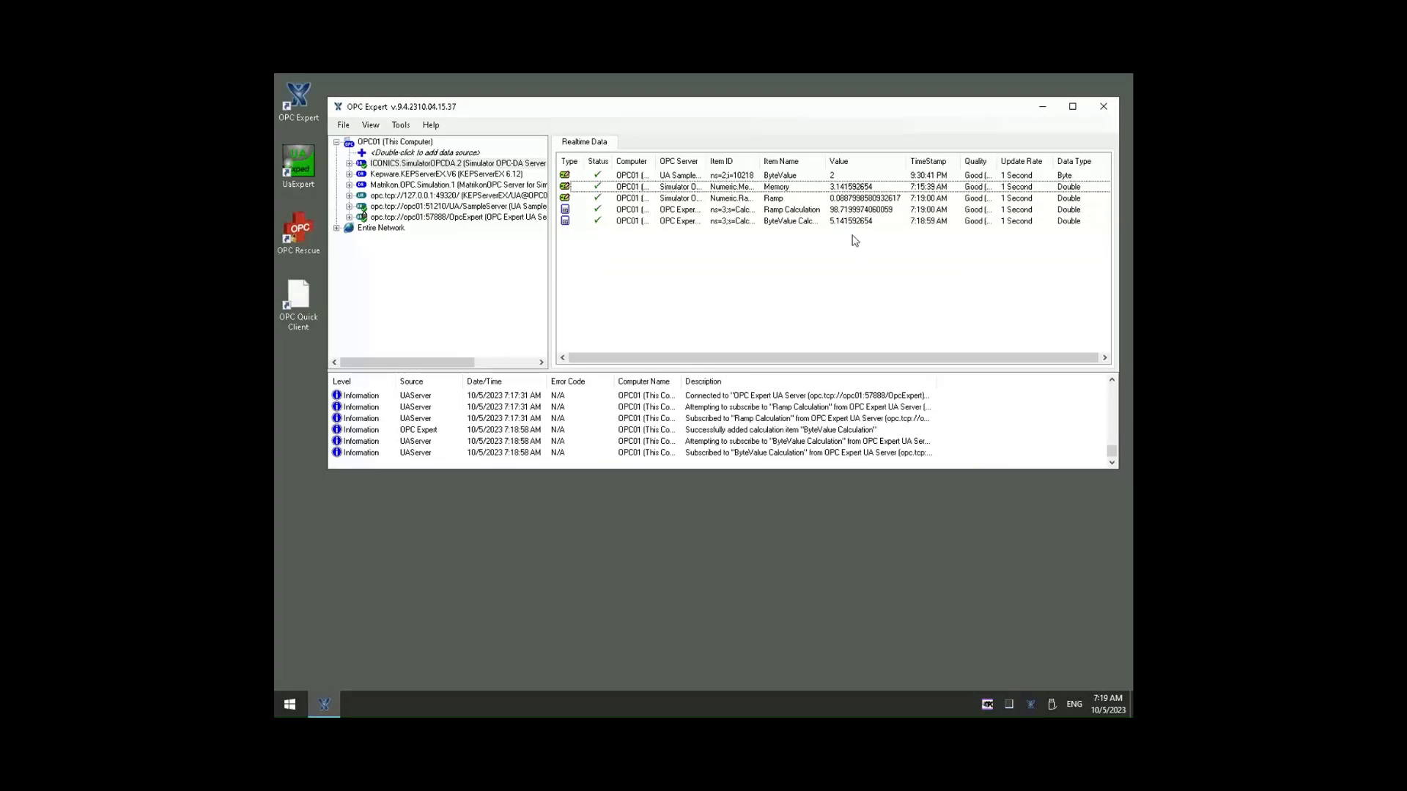
Open the write dialog for the ByteValue item in the realtime data list and write the value 3.
click(846, 184)
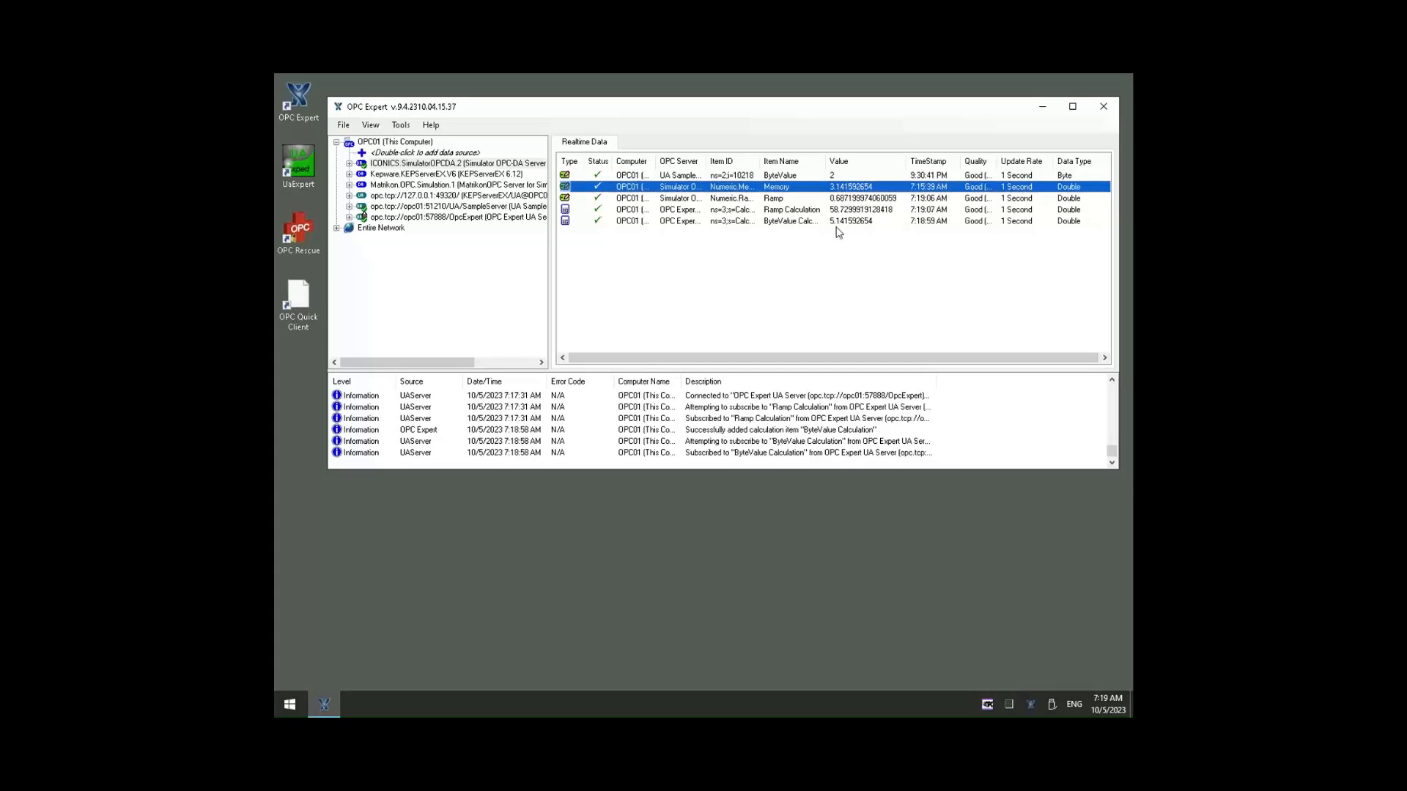
right_click(804, 178)
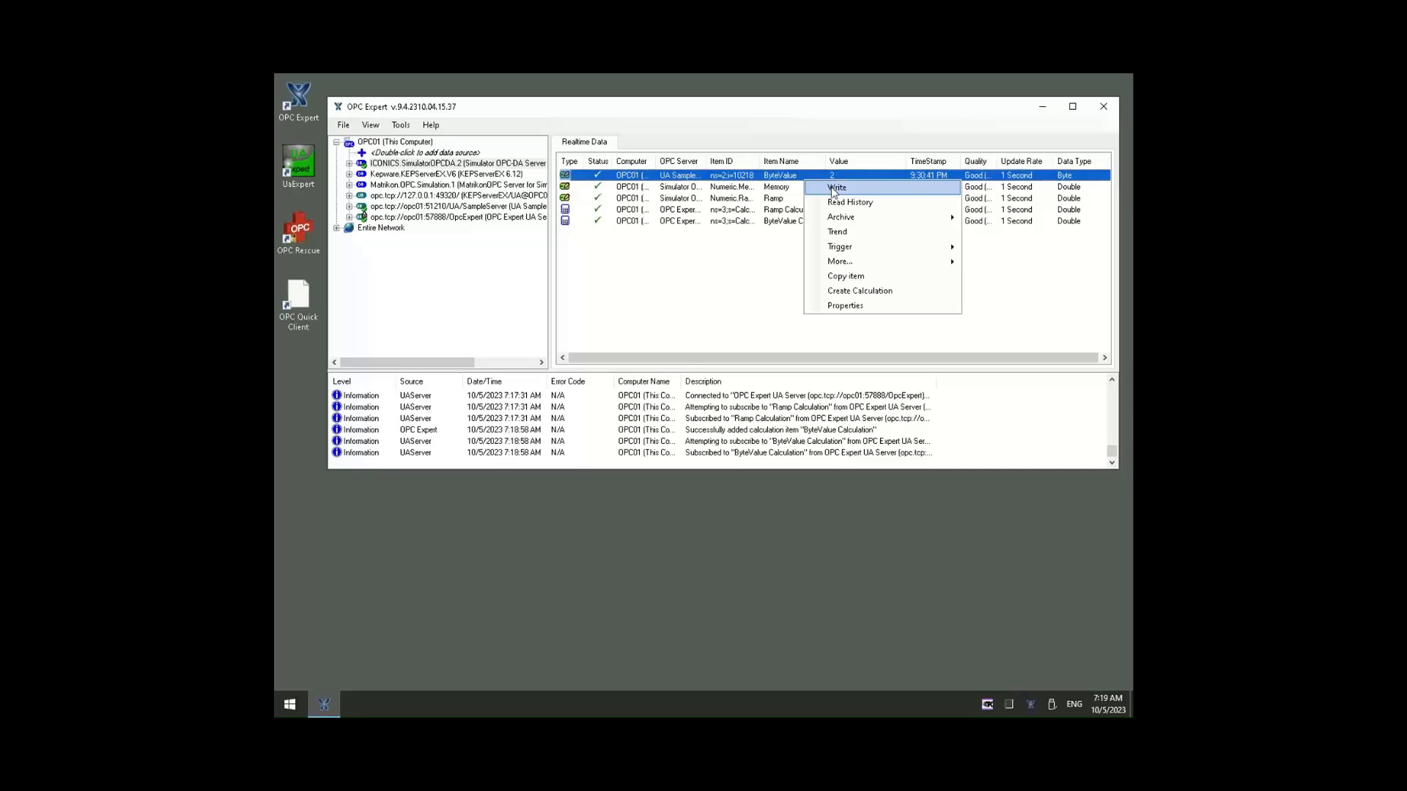
click(835, 187)
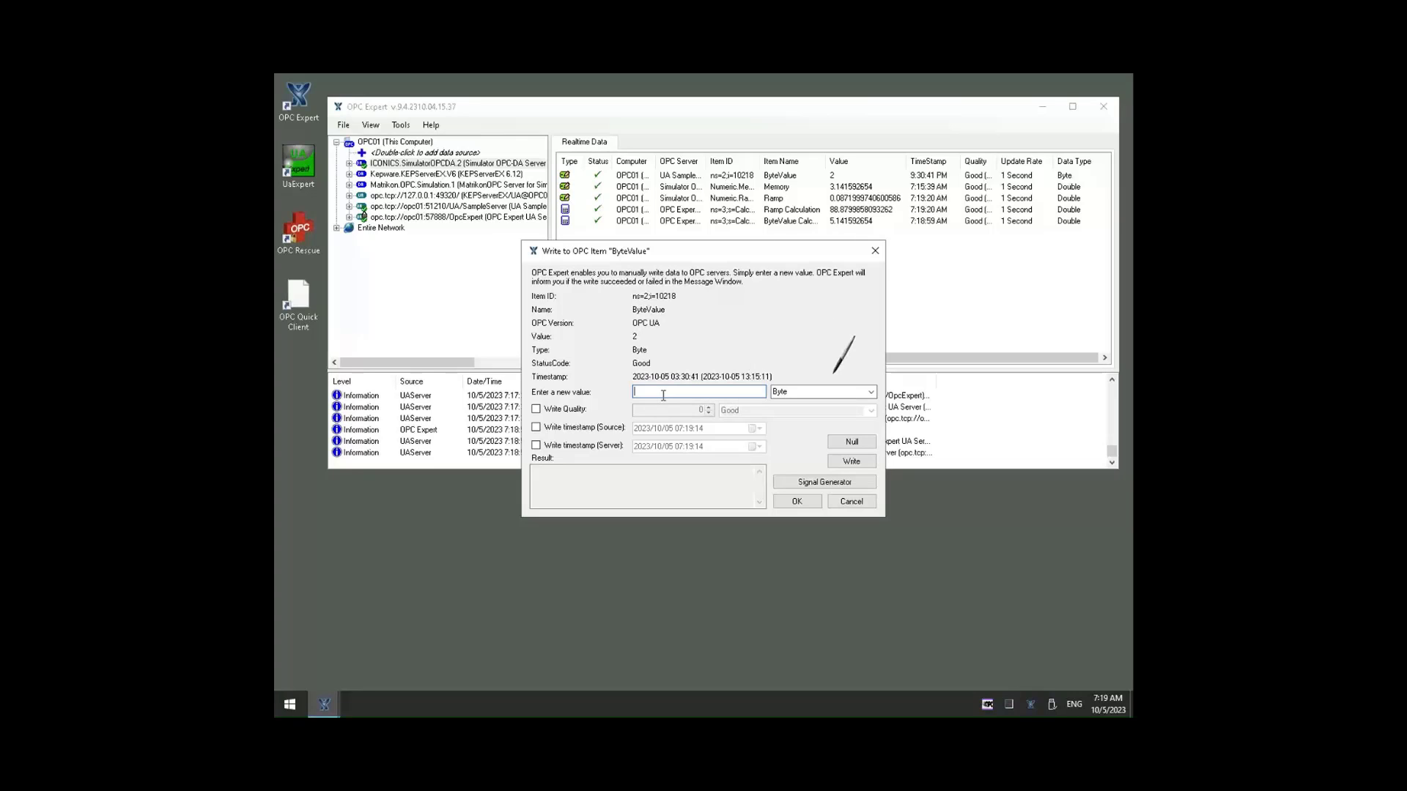
text(3)
click(843, 463)
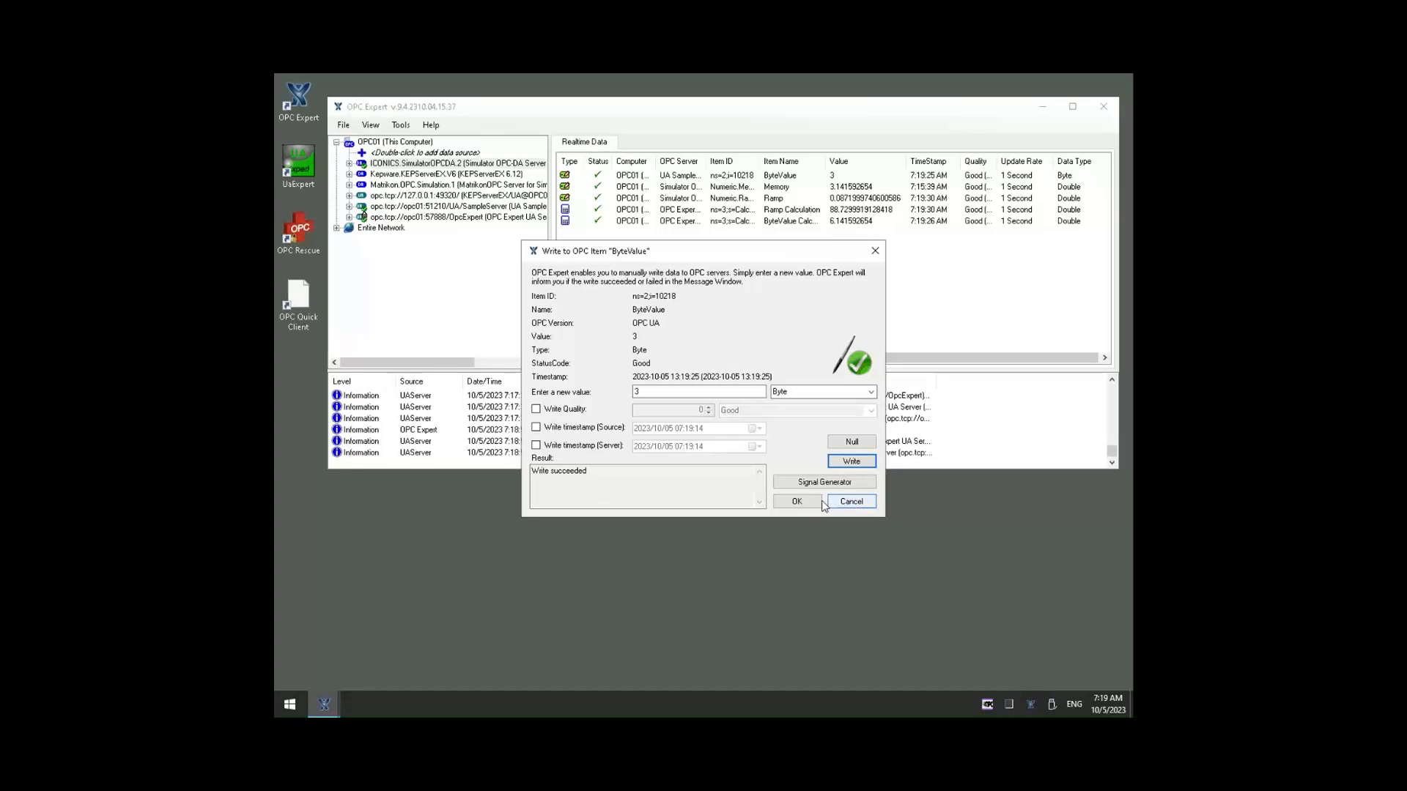
Write the value 4 to the ByteValue item and close the write dialog.
double_click(659, 392)
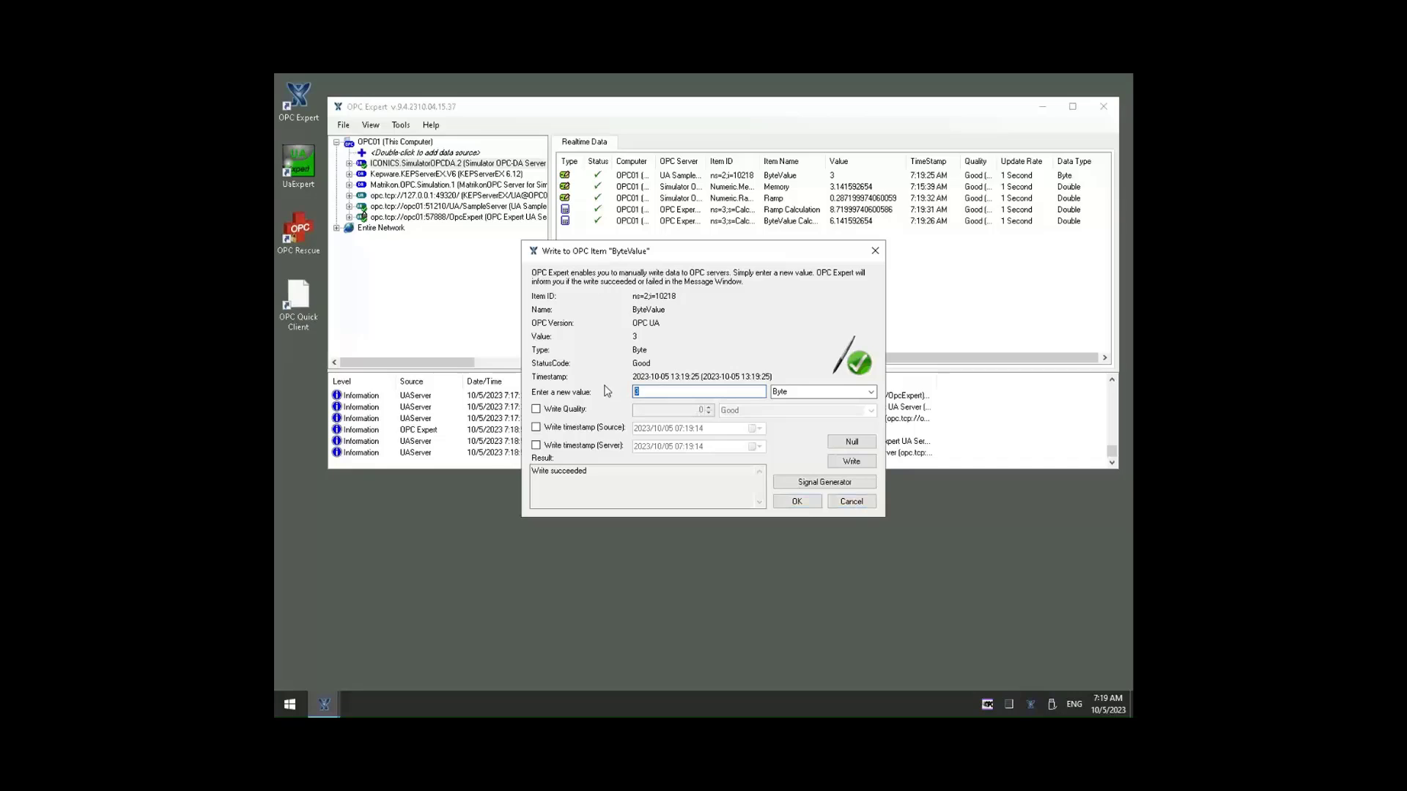
text(4)
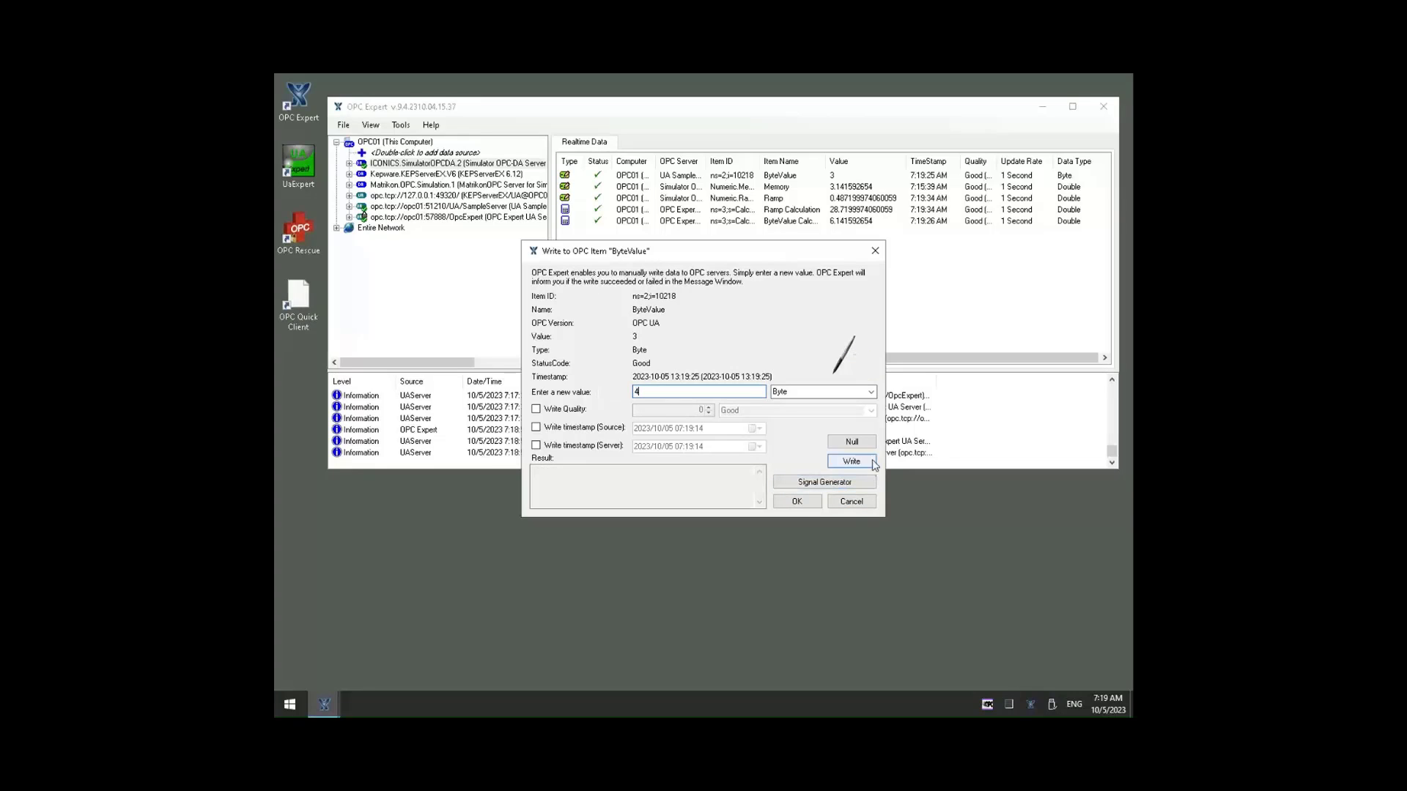
click(871, 461)
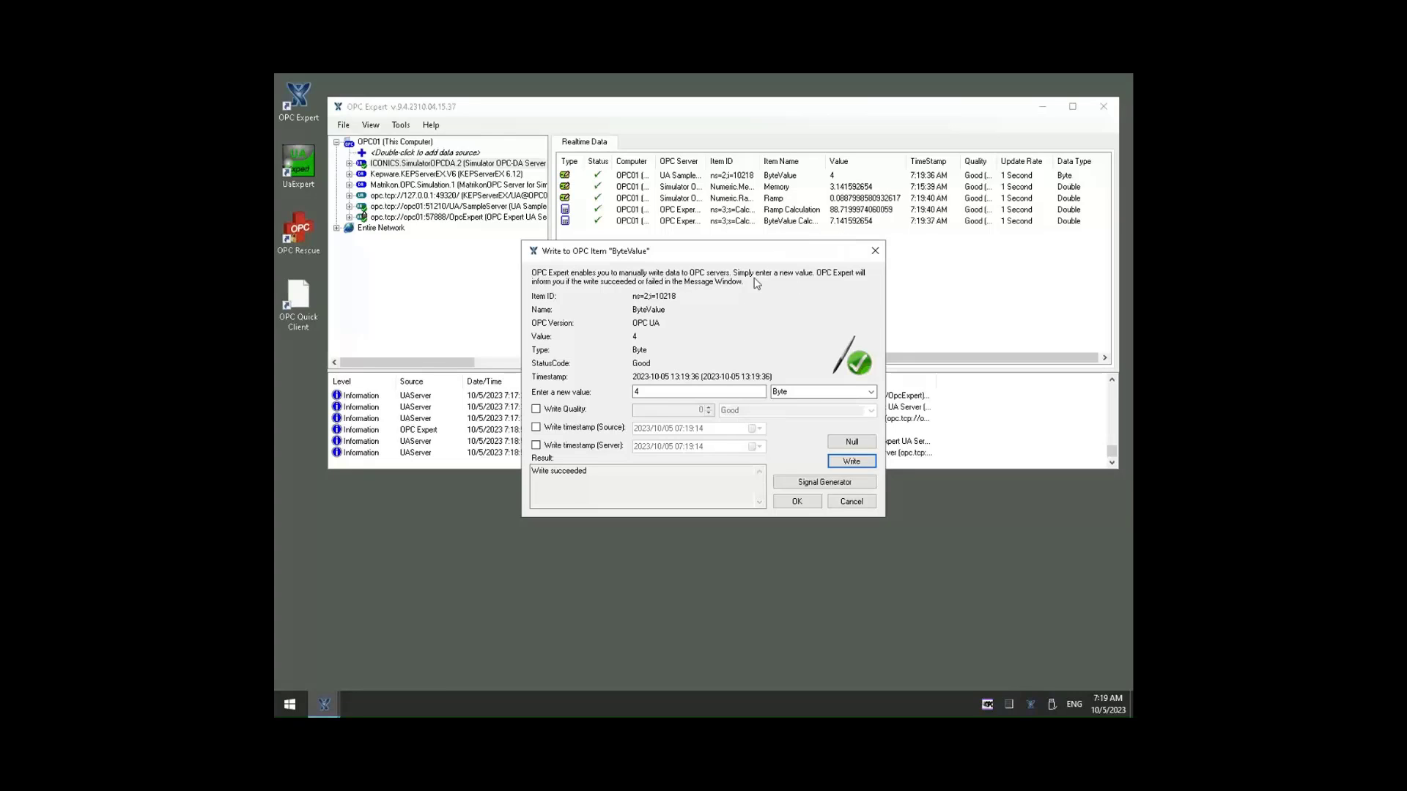
click(647, 391)
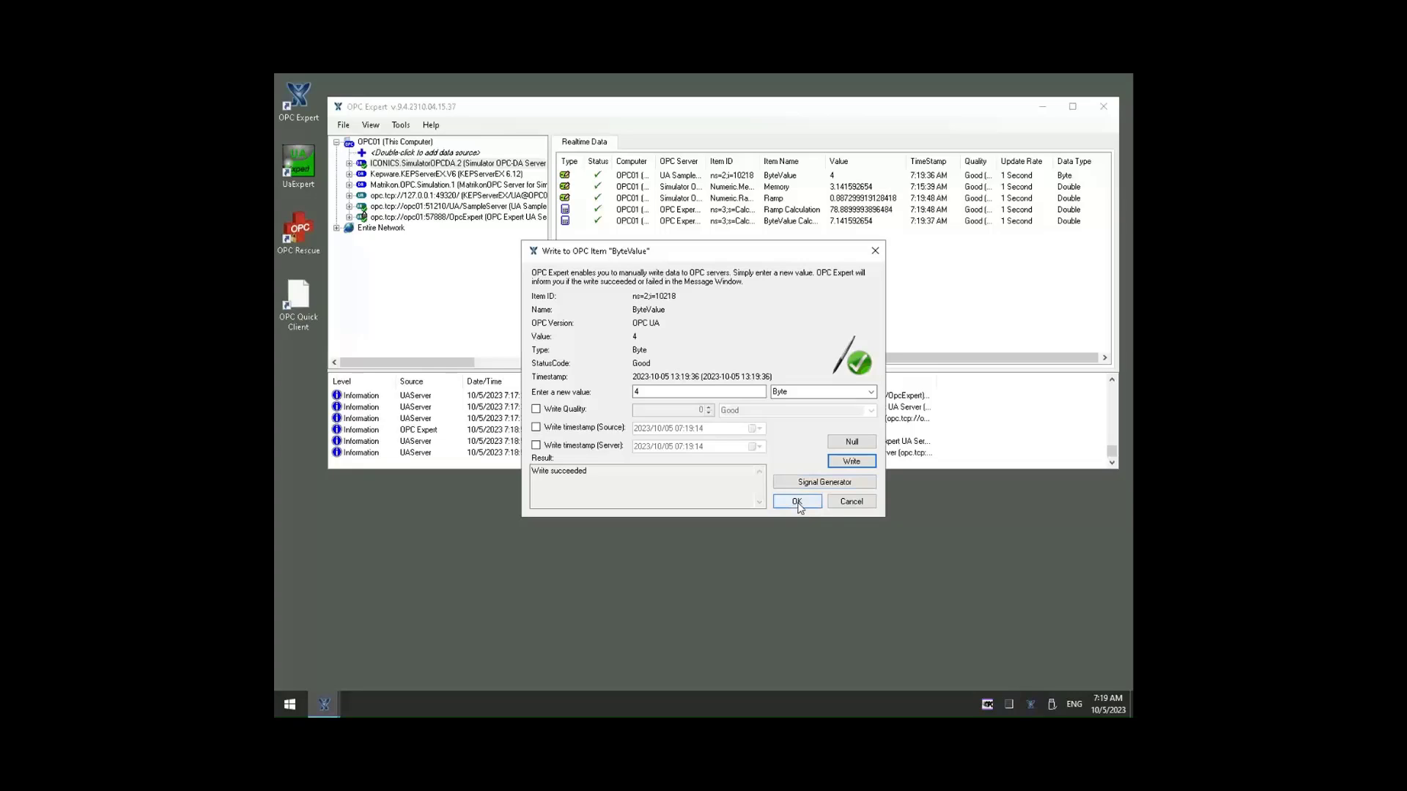
click(797, 502)
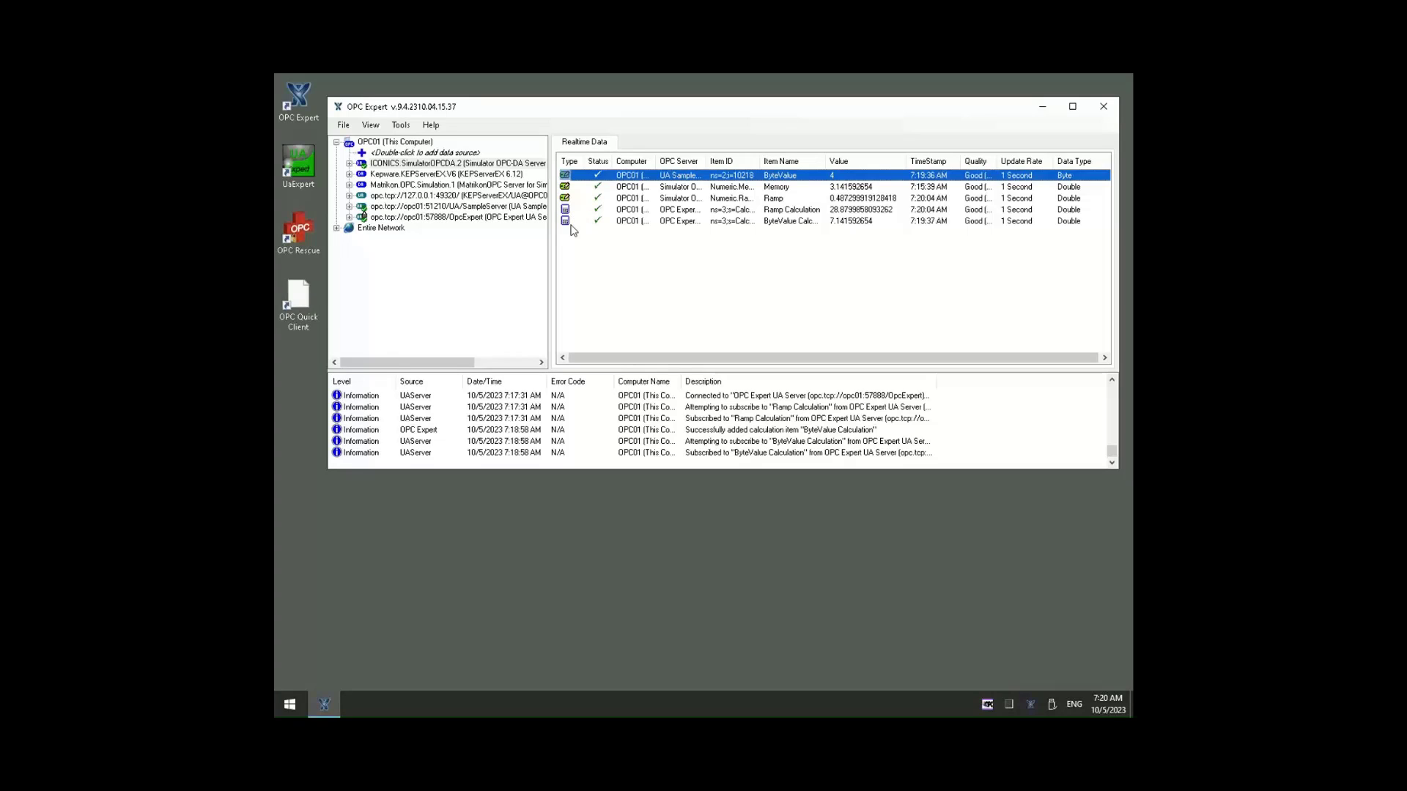
Browse the OPC Expert UA Server's Datapool folder, collapse it, and expand the _Calculations folder to examine the calculated items.
double_click(355, 217)
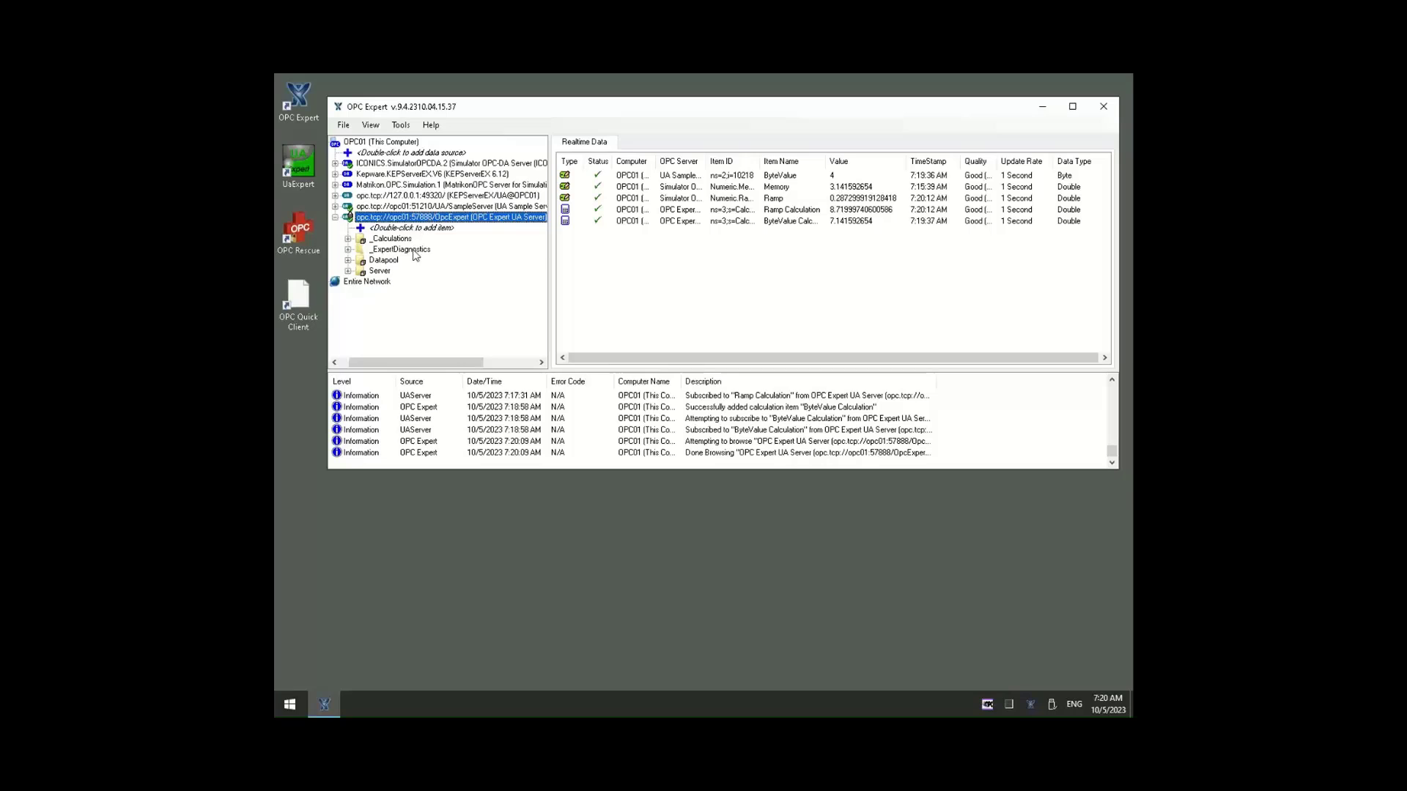
click(349, 260)
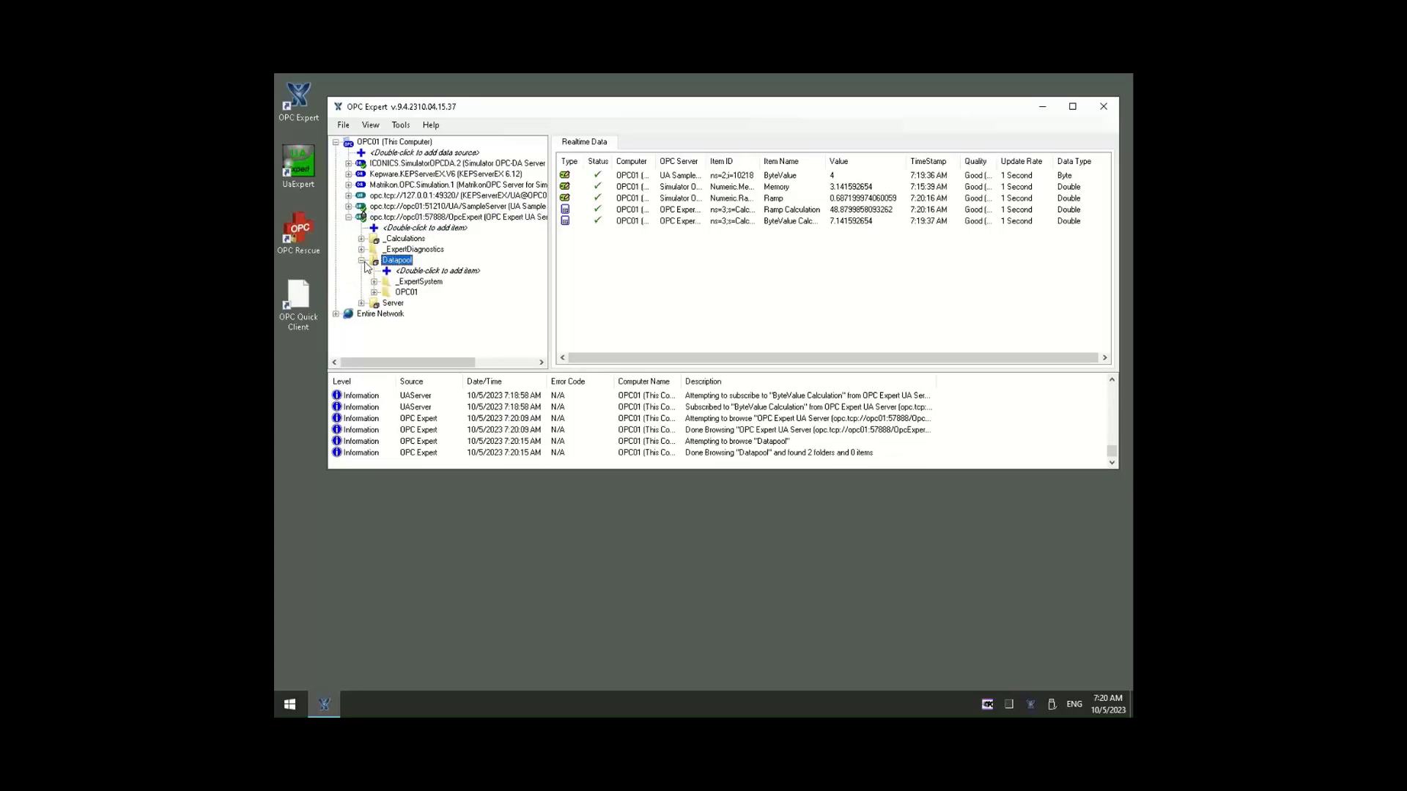
click(362, 261)
click(368, 242)
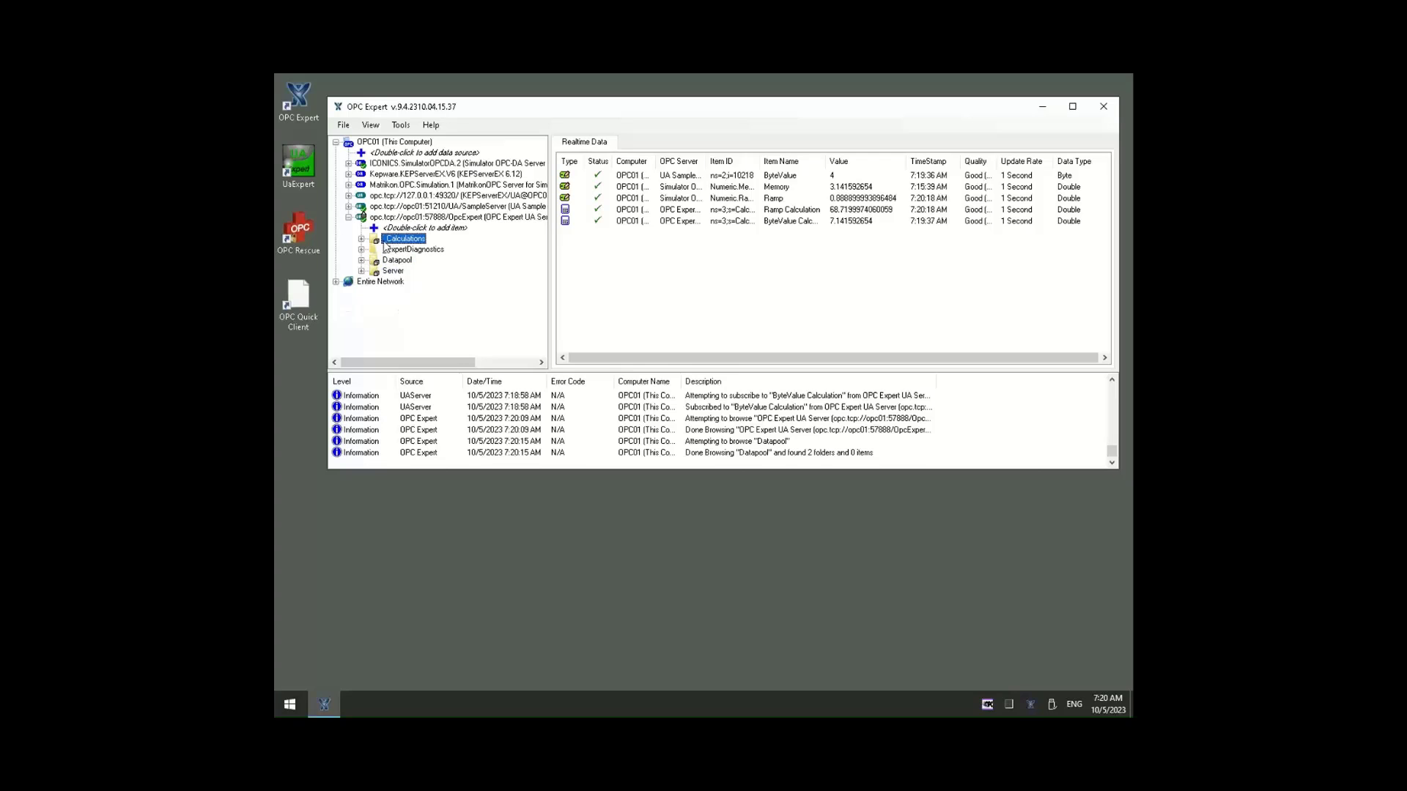
click(362, 240)
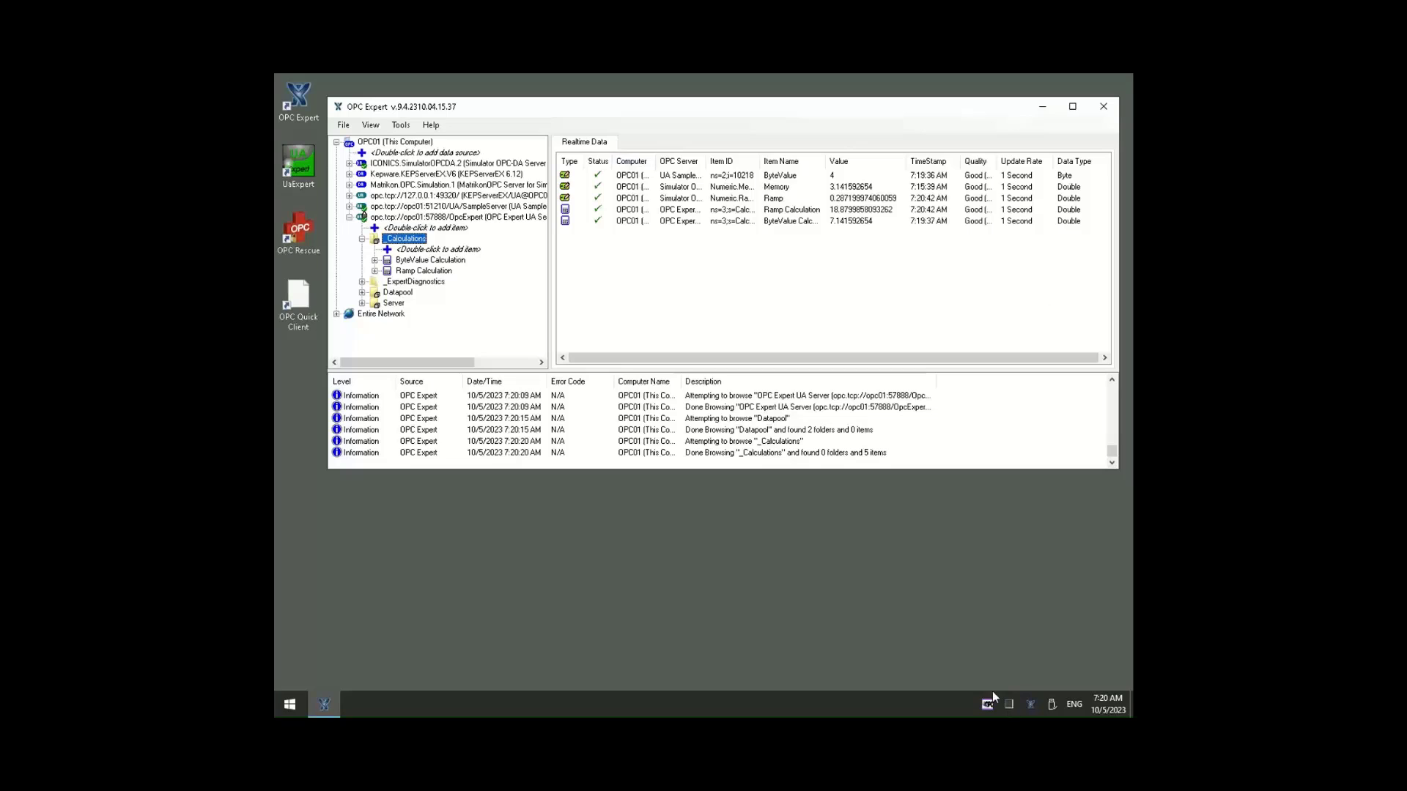
Open Task Manager, close the OPC Expert window, and exit the OPC Expert system tray application.
click(1011, 701)
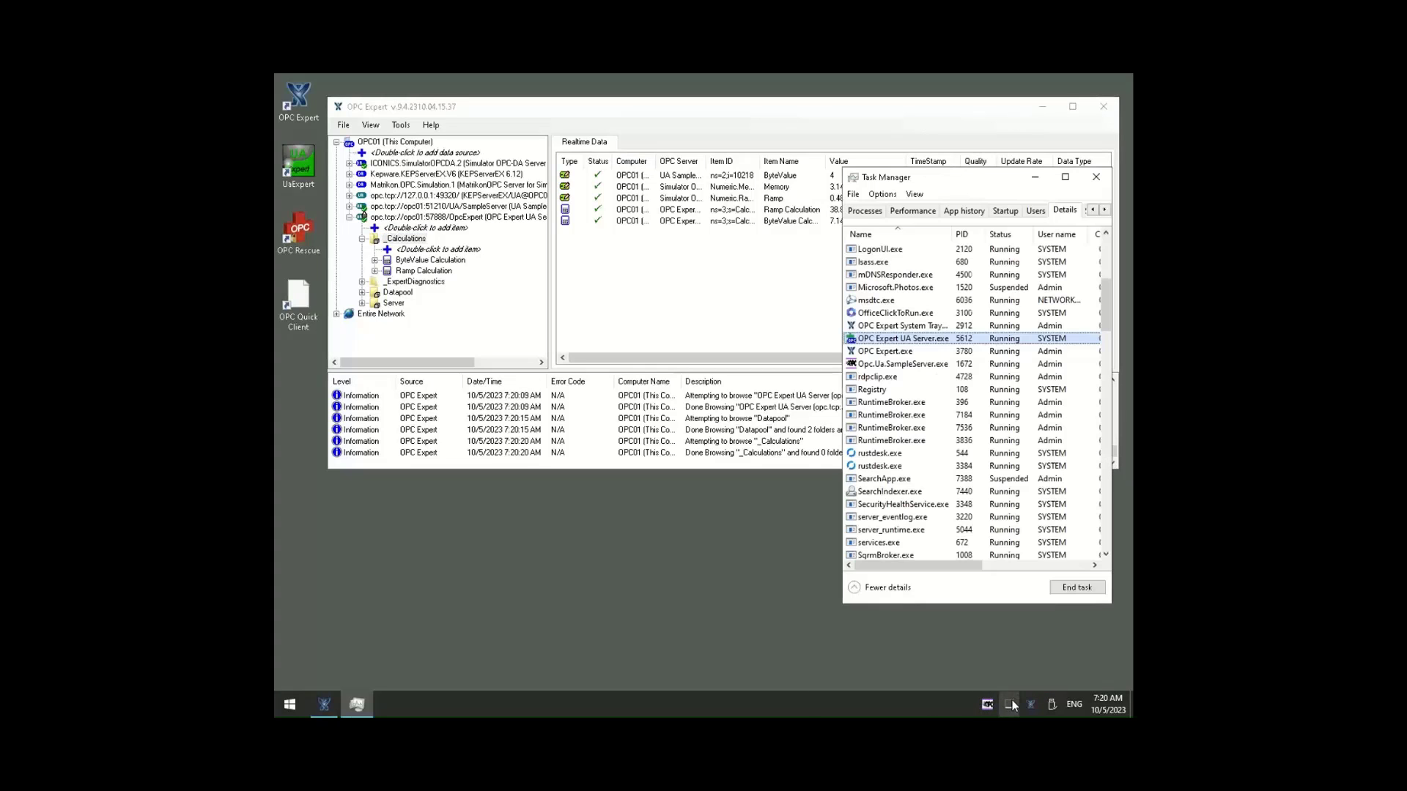
click(1101, 110)
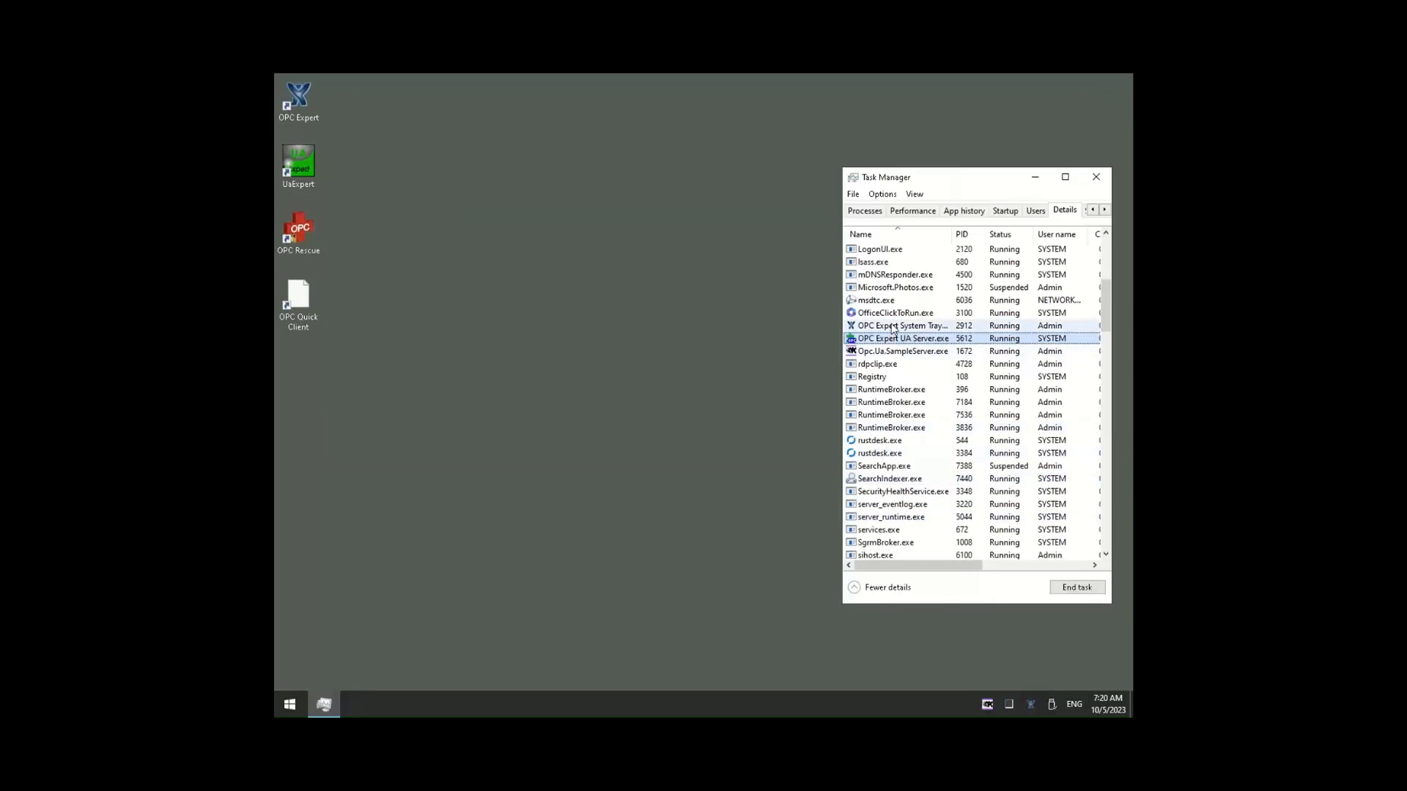
click(893, 328)
right_click(1030, 701)
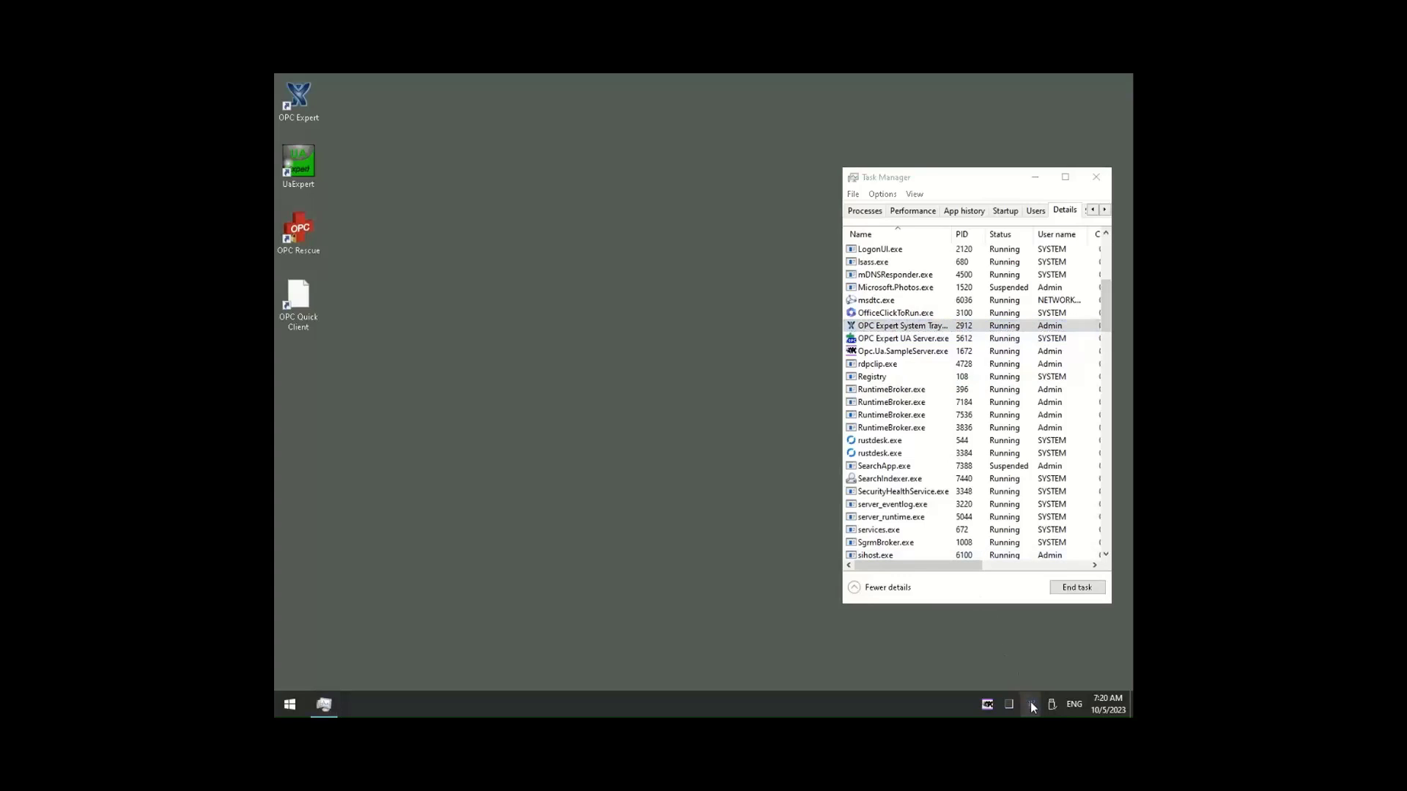
click(982, 708)
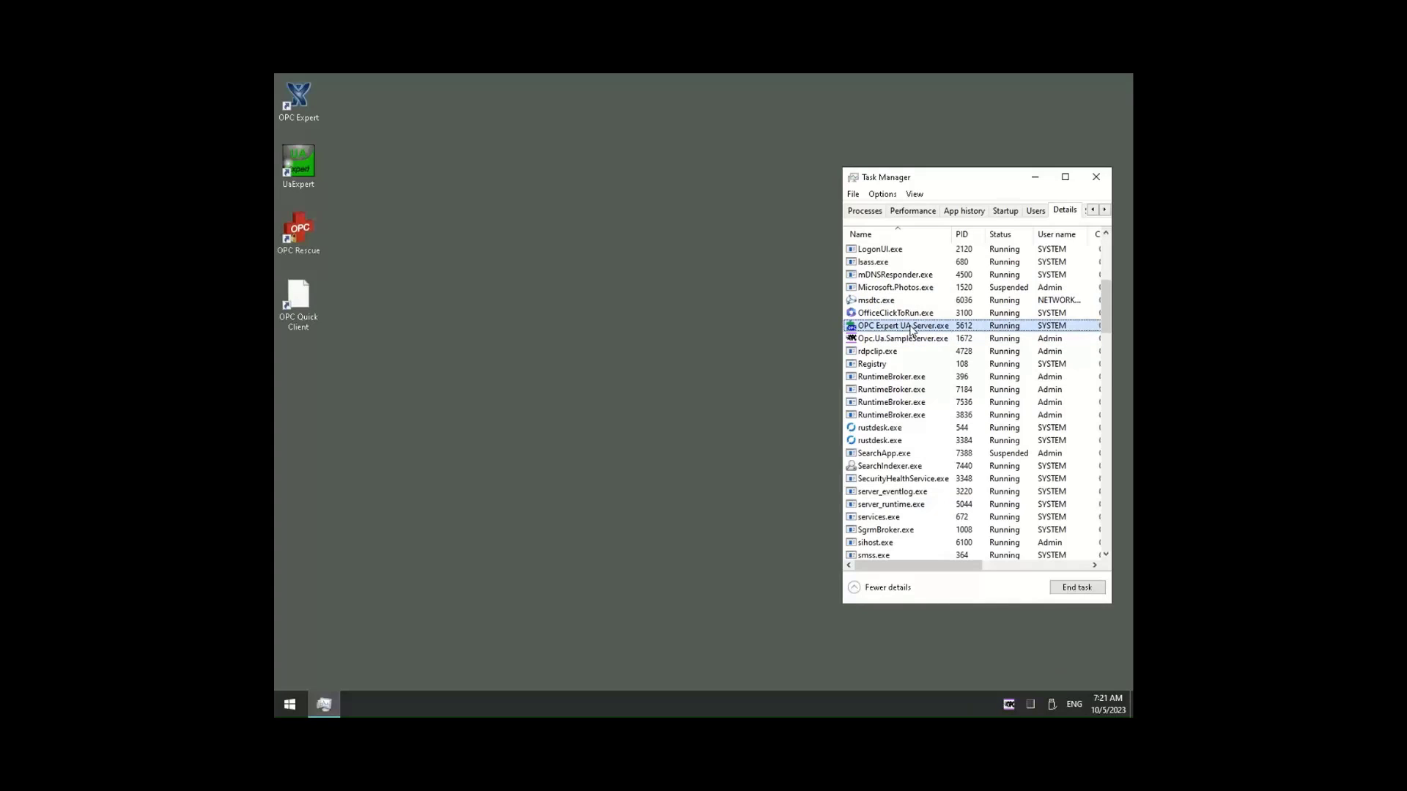
End the OPC Expert UA Server.exe process in Task Manager and select that process again when it reappears in the list.
click(1074, 588)
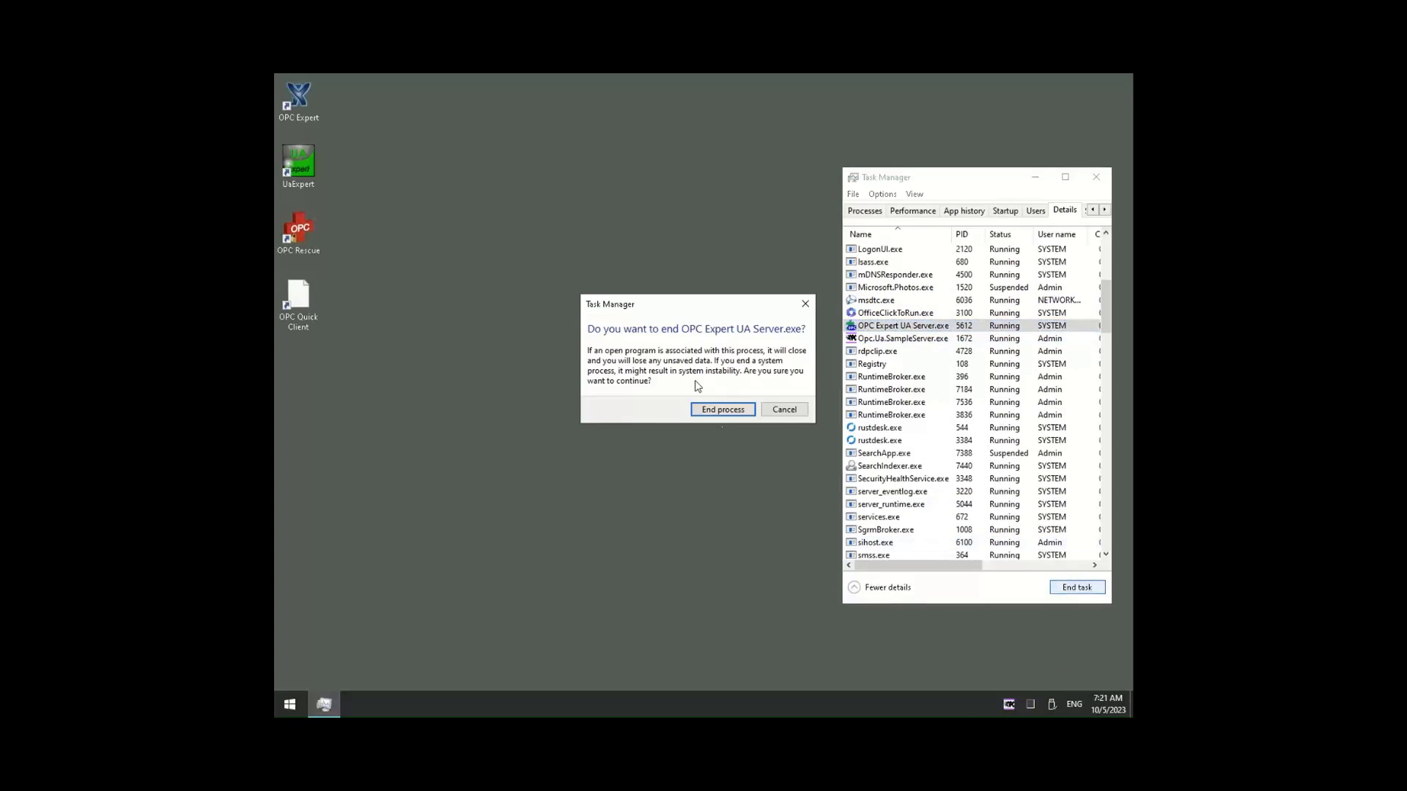
click(725, 410)
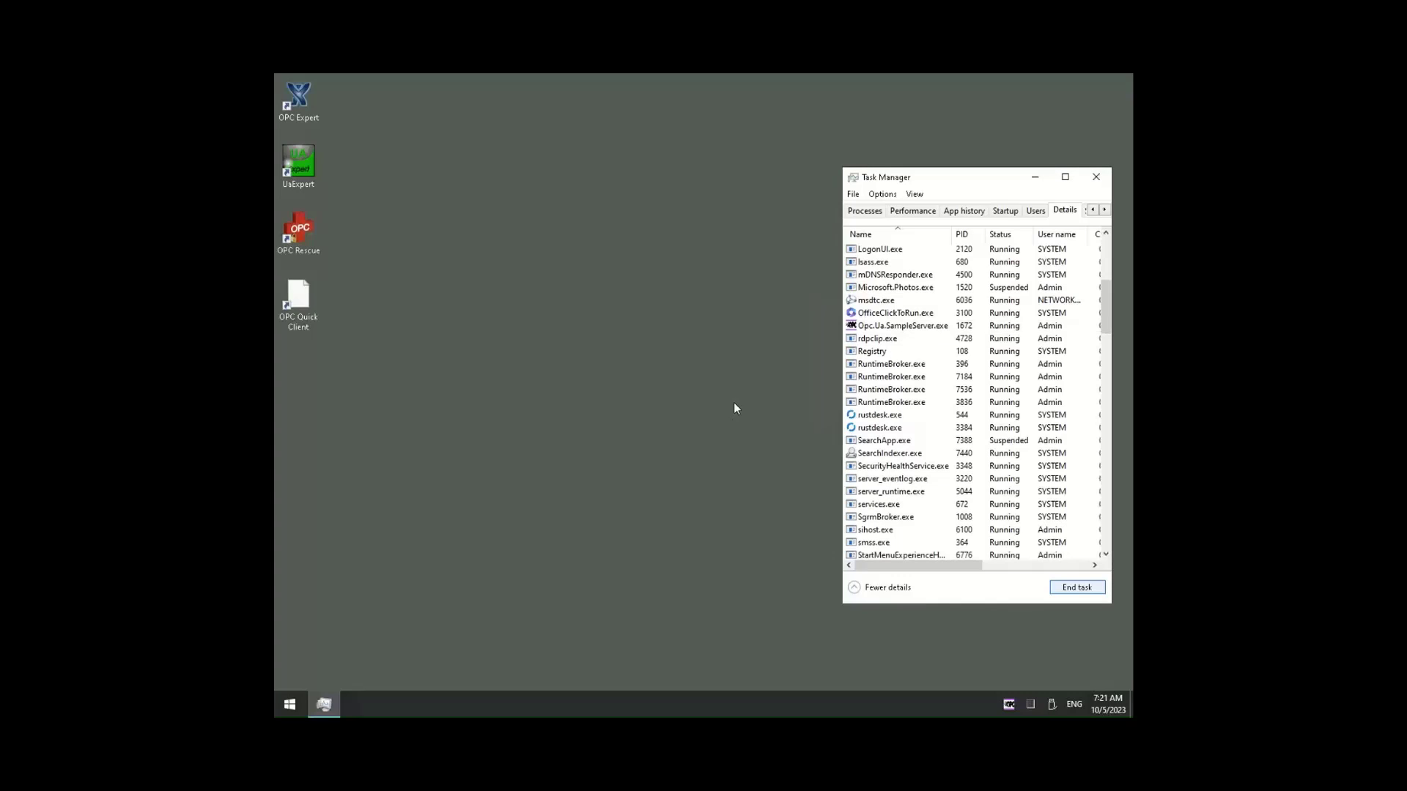
click(897, 331)
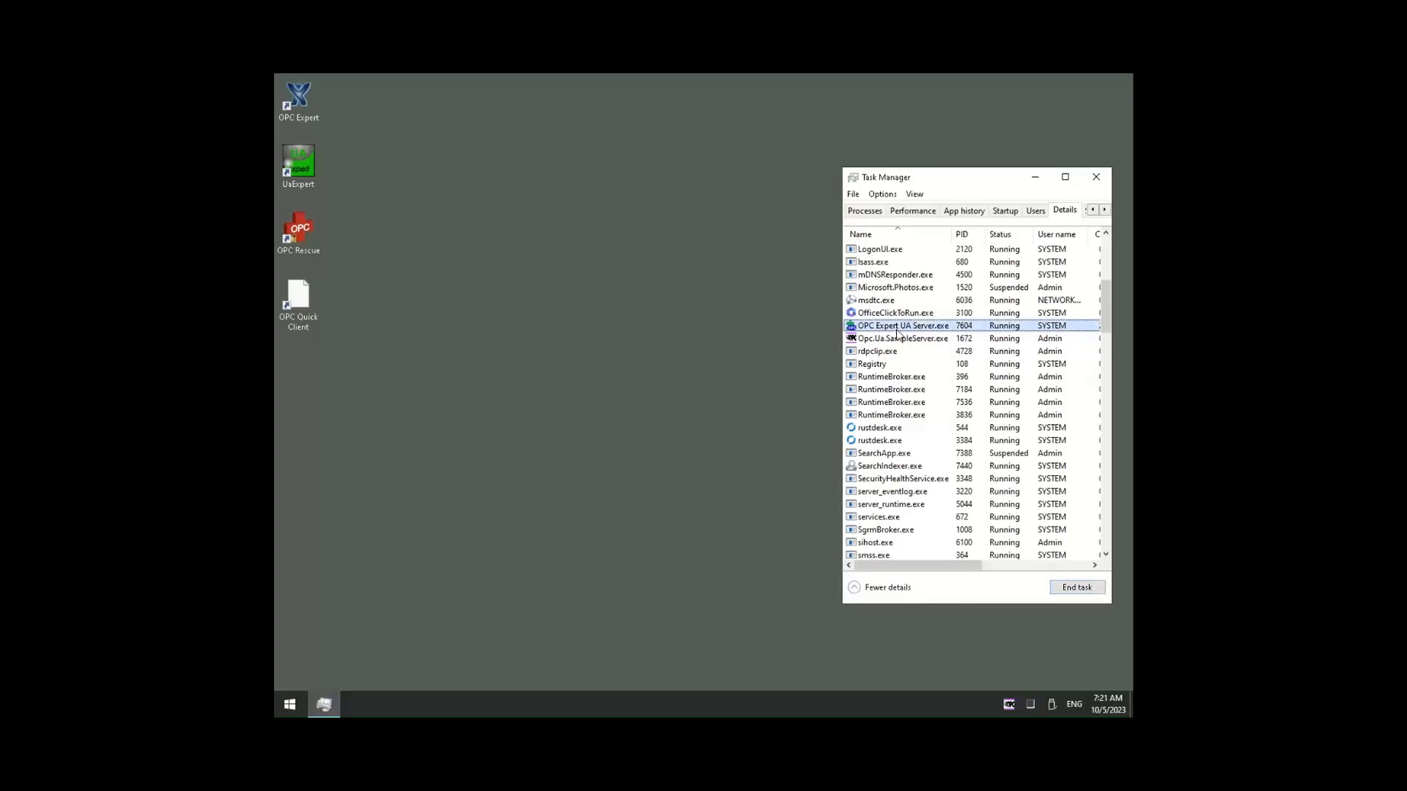
Open UaExpert and add the OPC Expert UA Server from opc.tcp://localhost:57888 using the None - None endpoint, accepting the duplicate configuration.
double_click(285, 176)
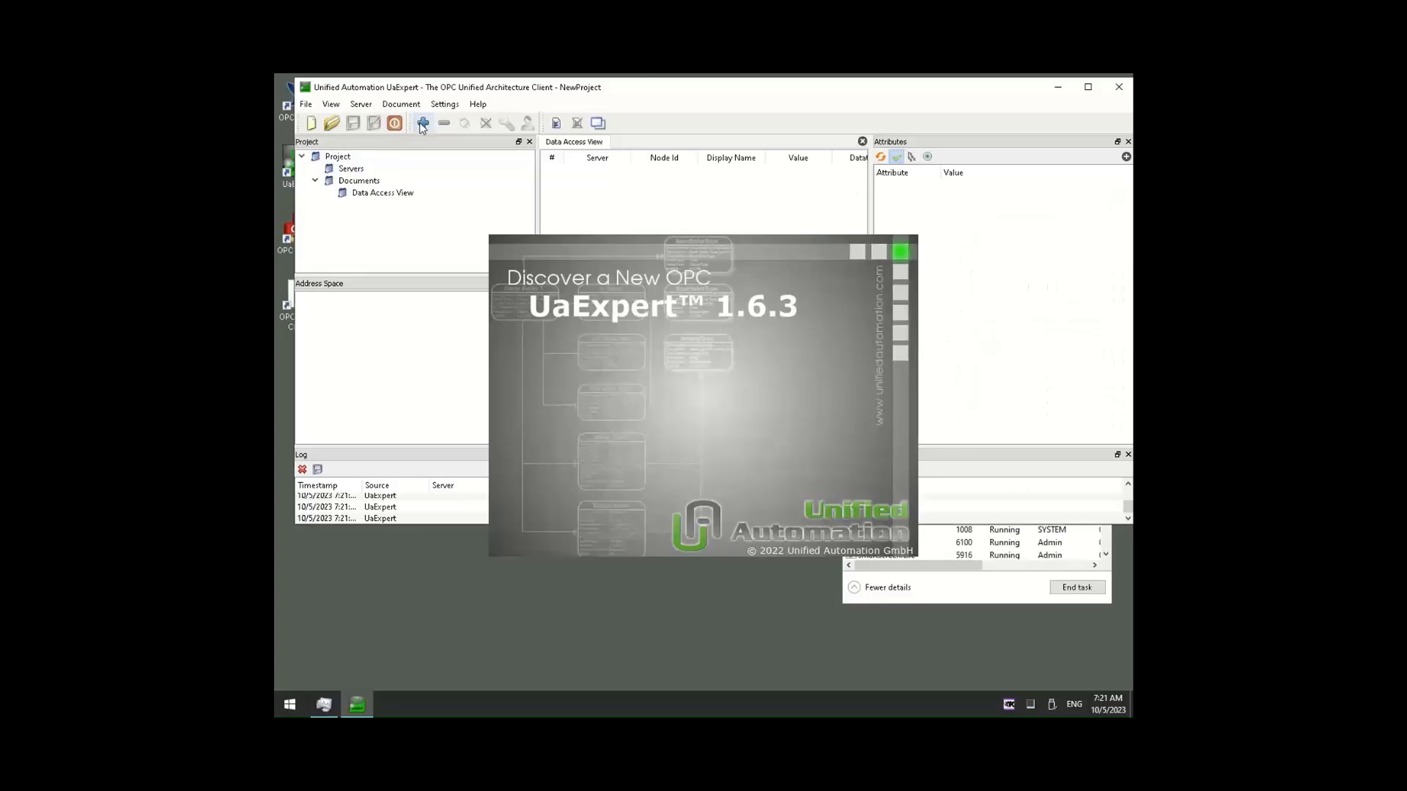
click(416, 124)
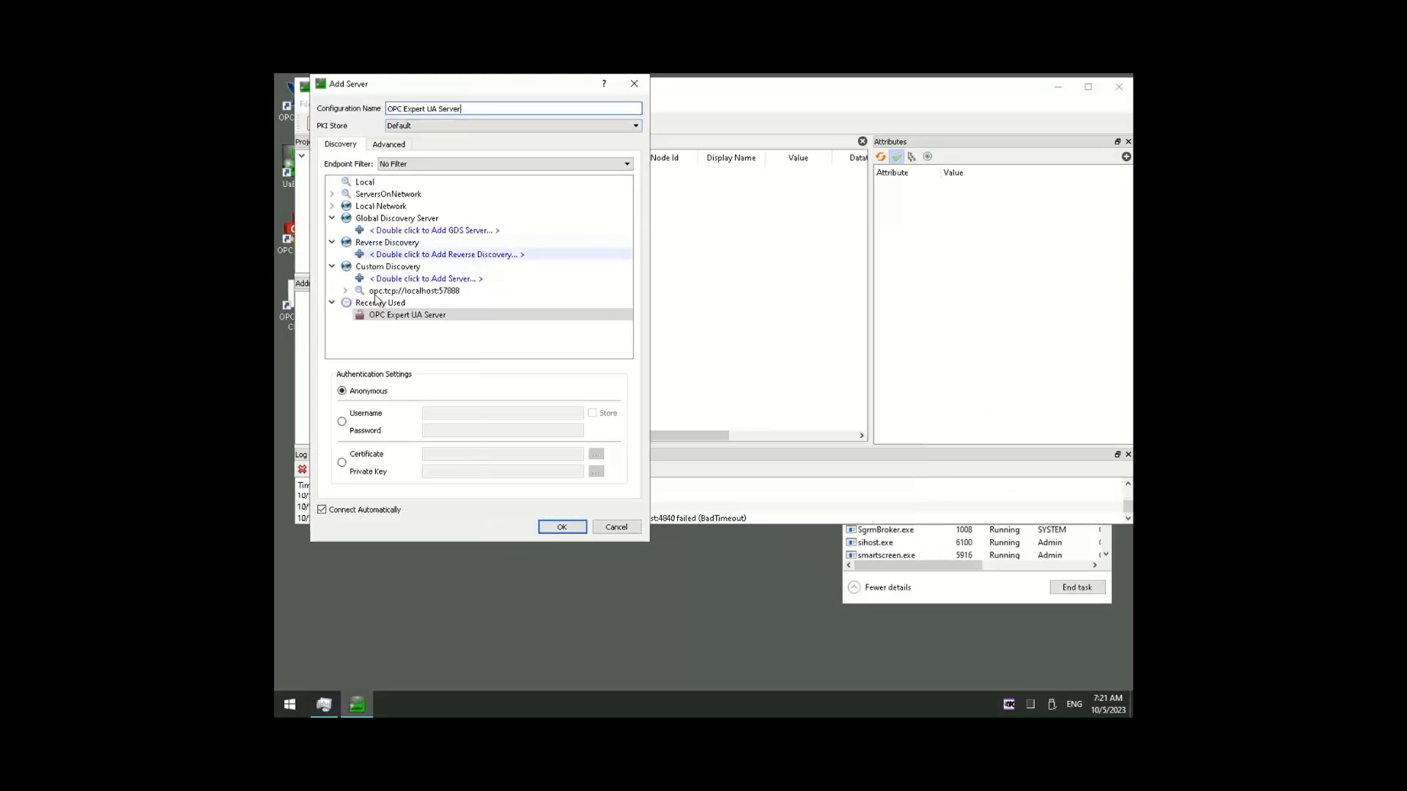
click(345, 292)
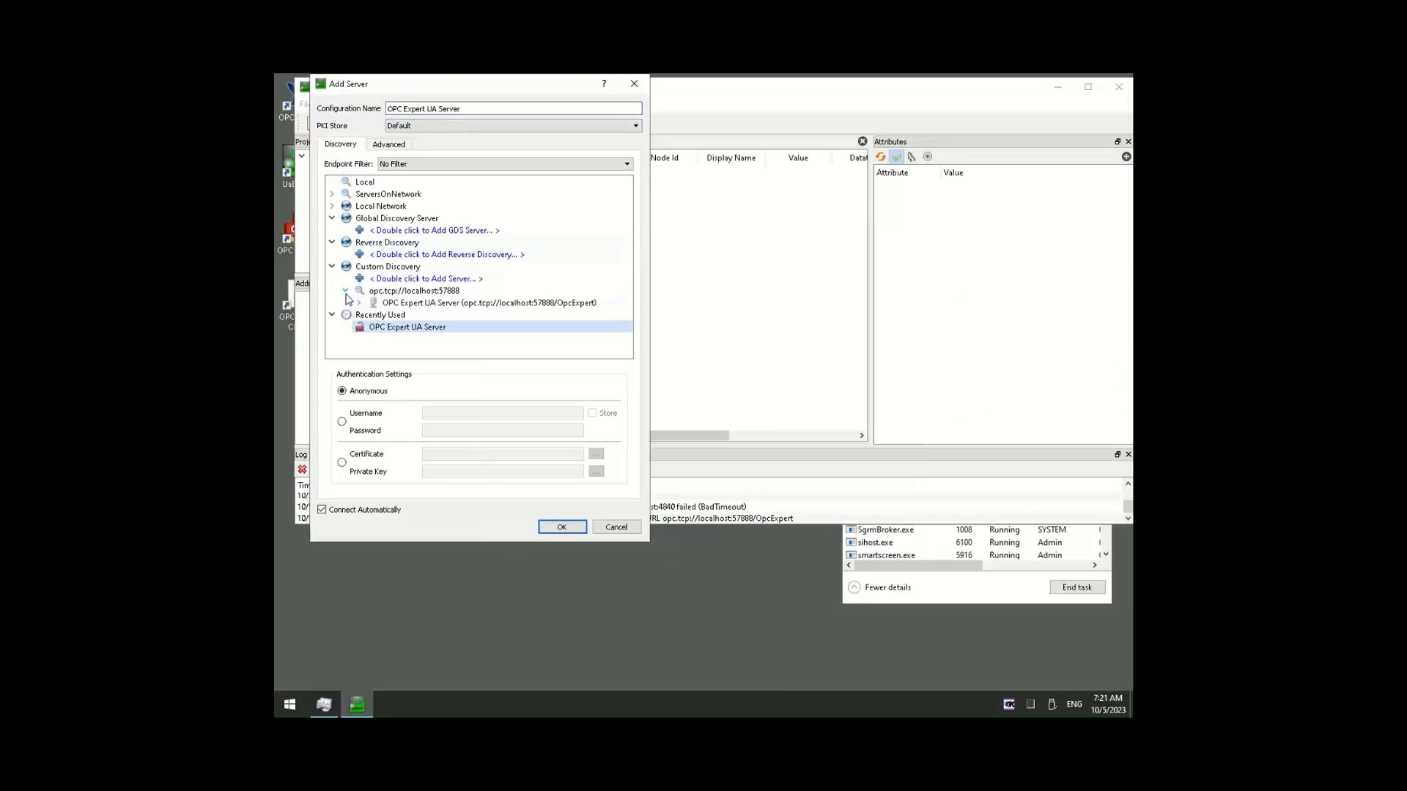
click(359, 302)
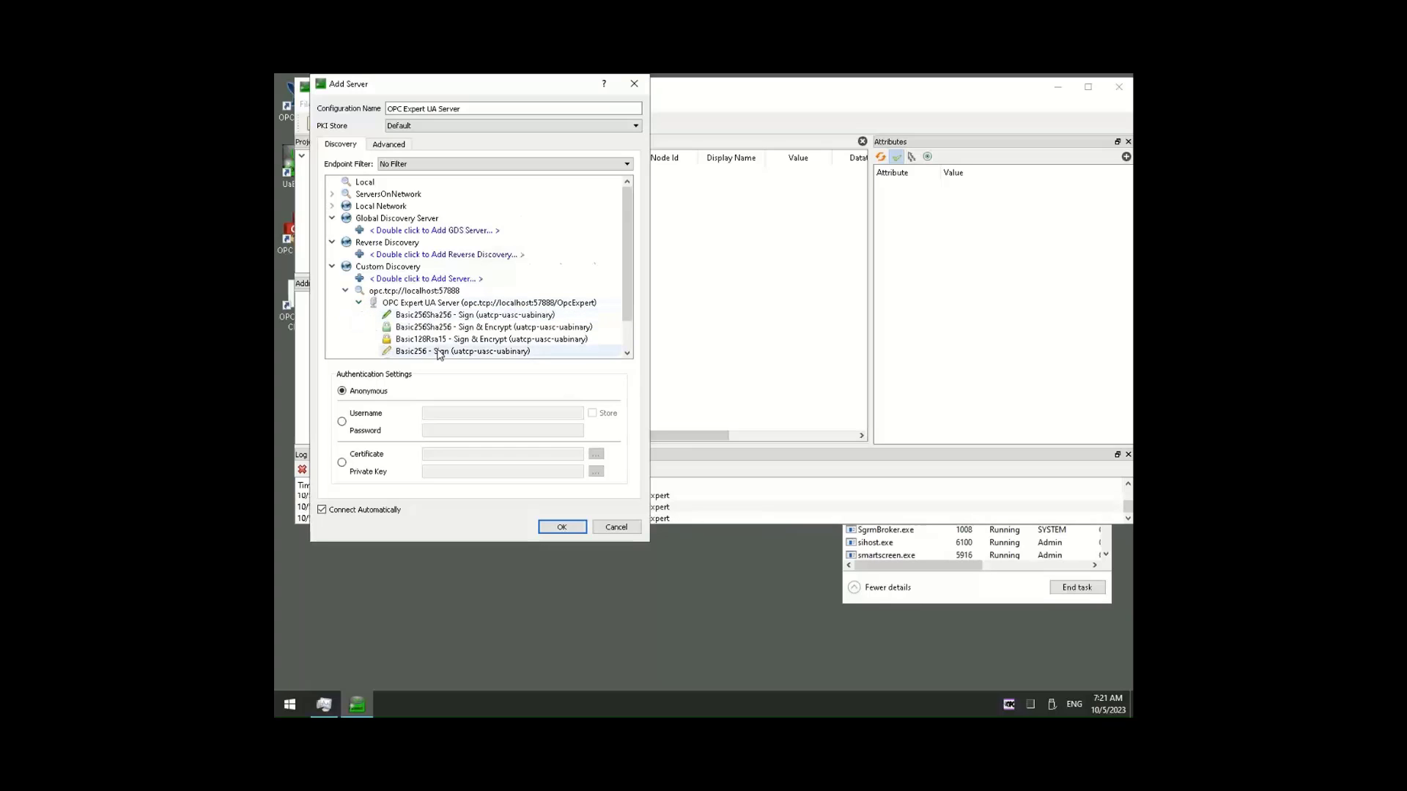
scroll(440, 354, down, 1)
click(425, 328)
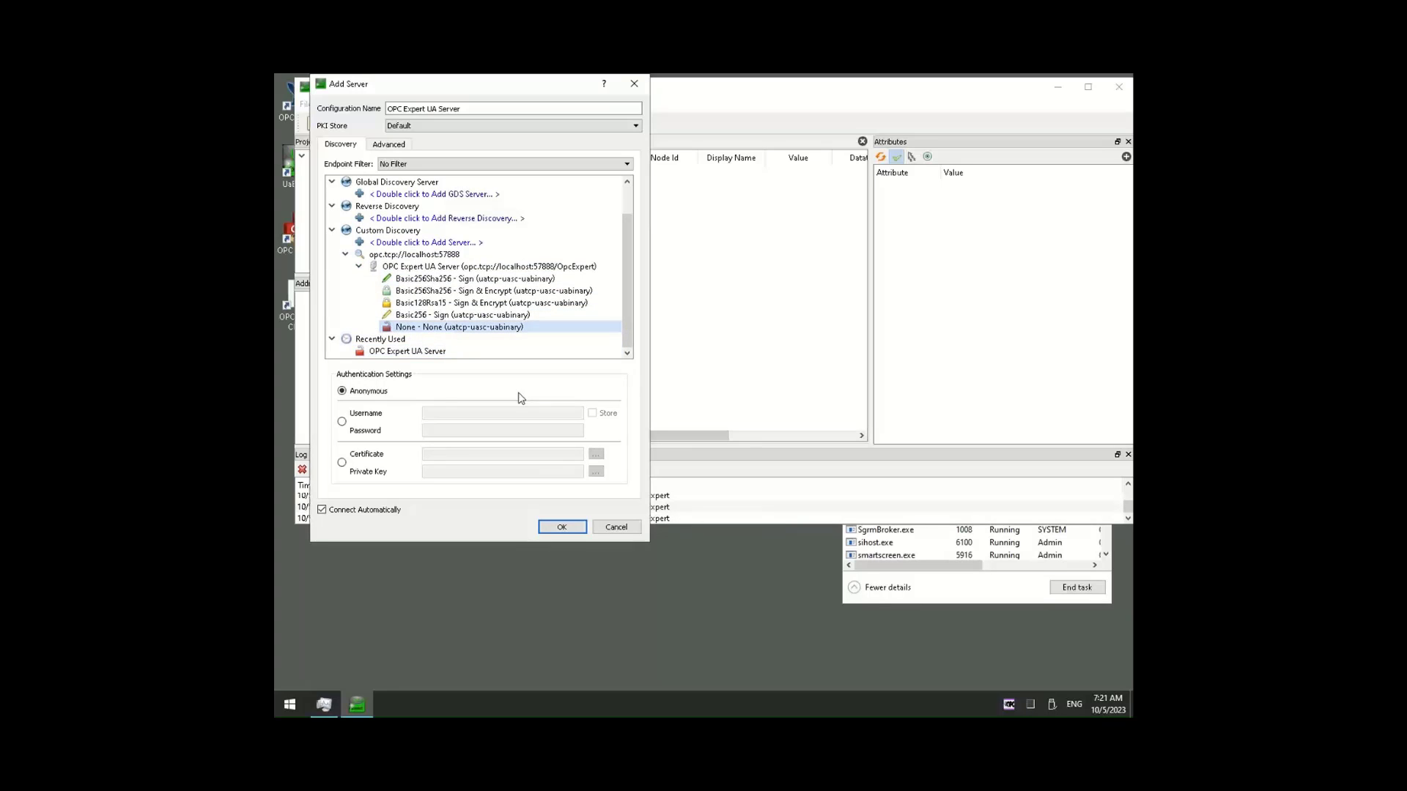
click(565, 529)
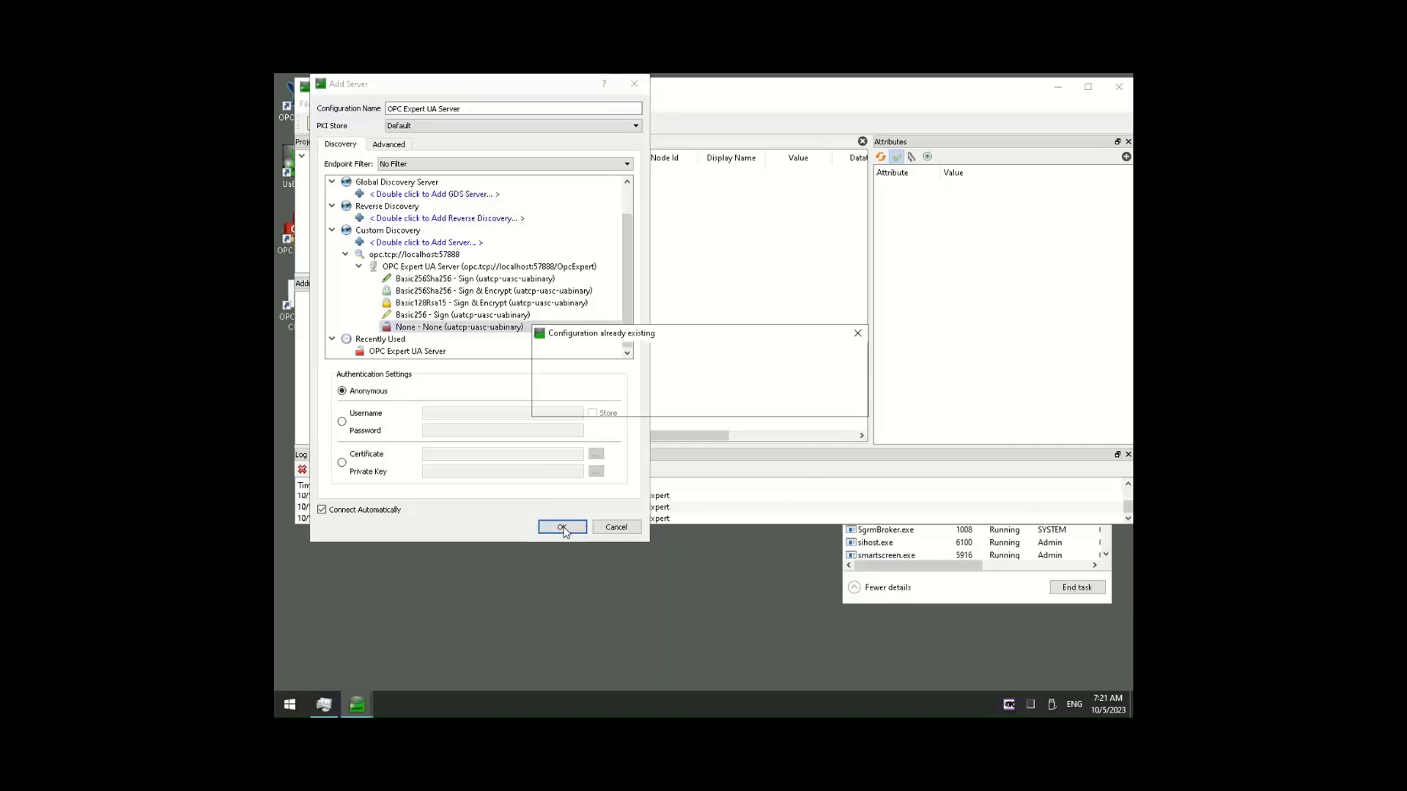
click(781, 403)
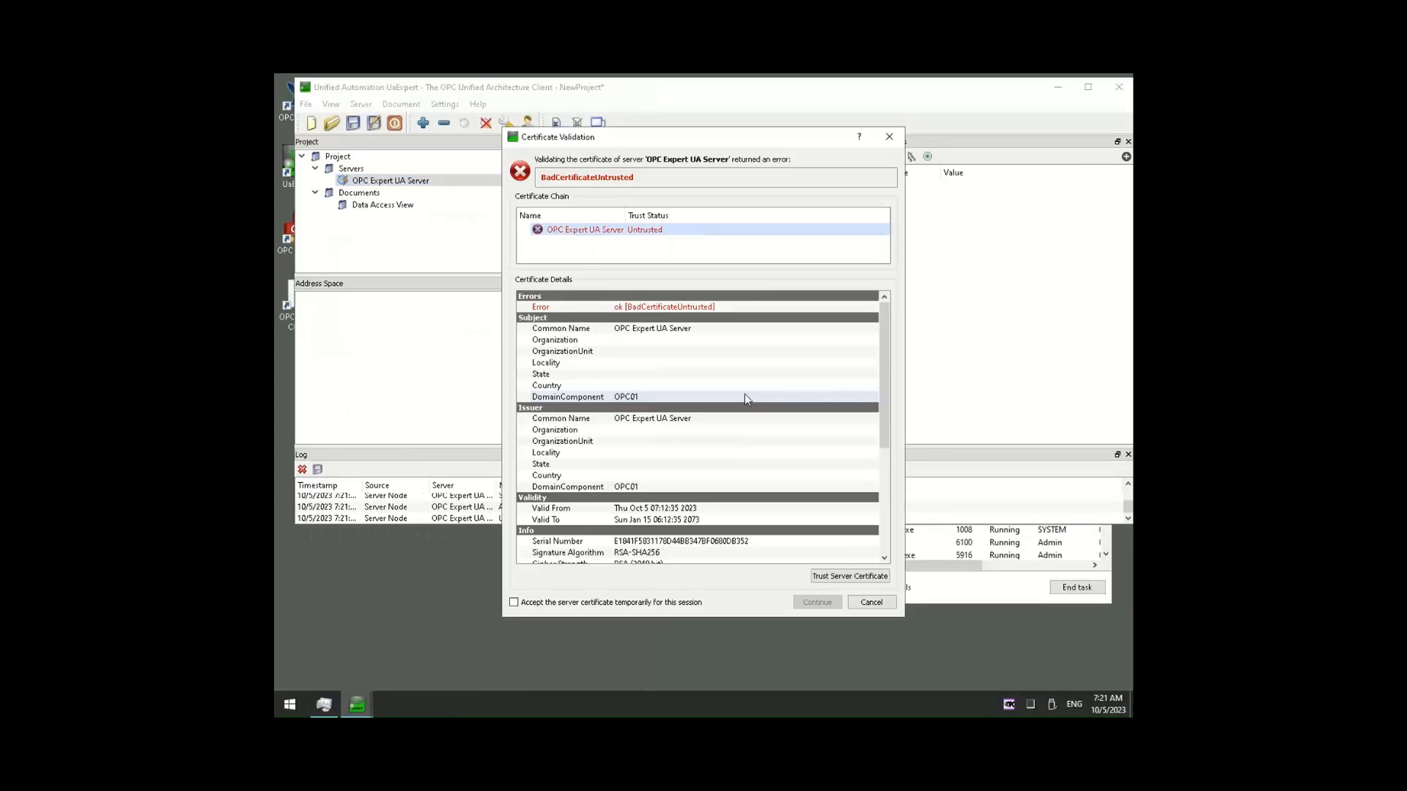
Trust the OPC Expert UA Server's certificate, continue connecting, and expand the _Calculations object in the address space.
click(826, 577)
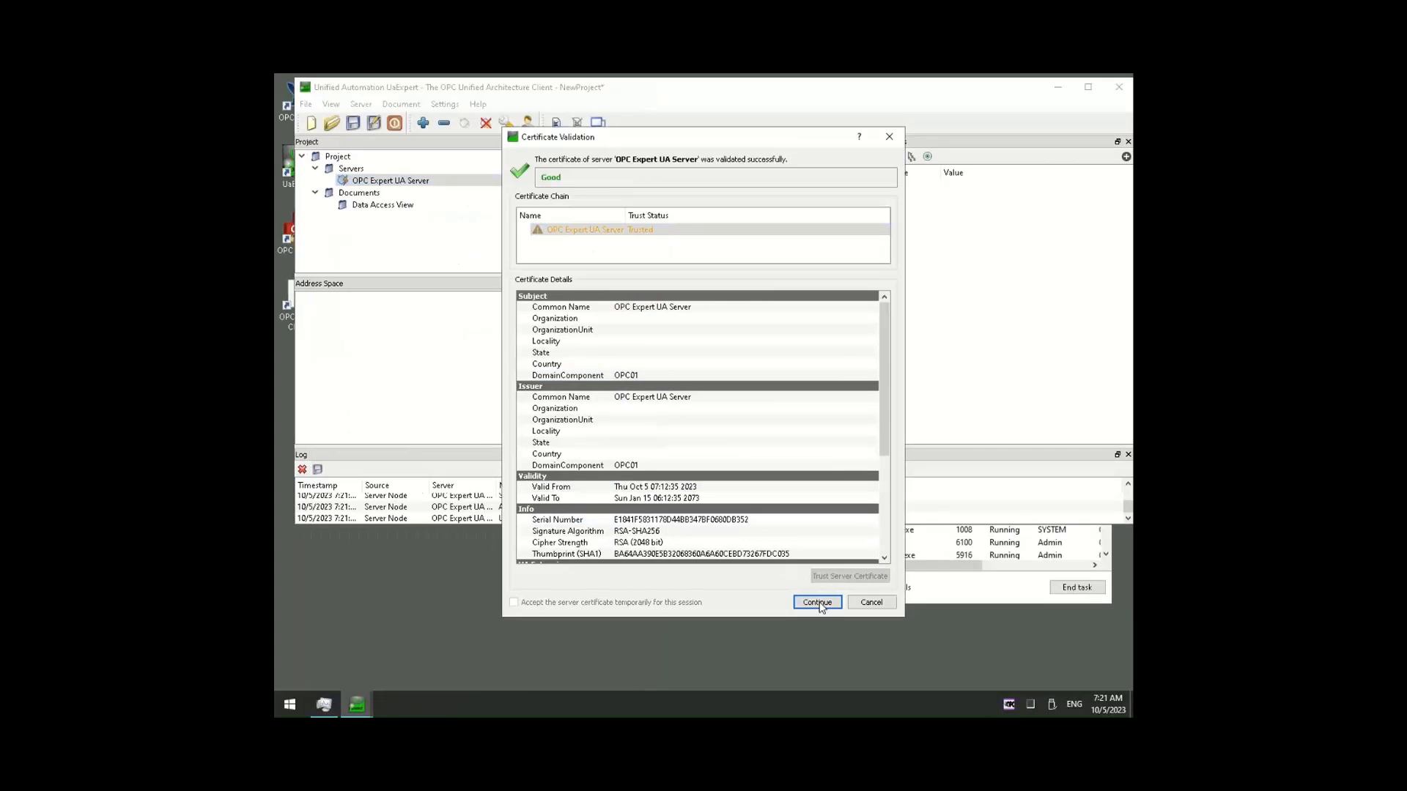
click(818, 603)
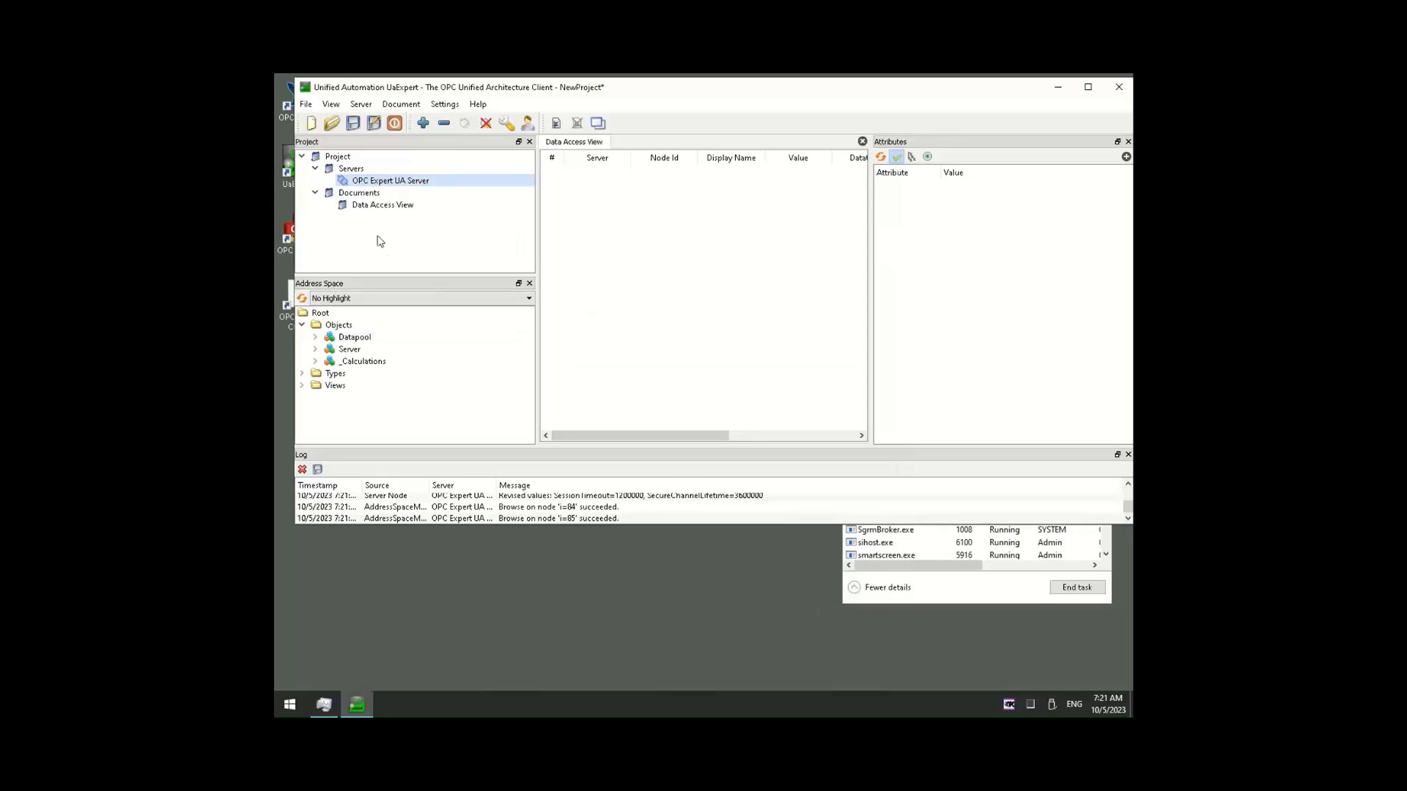
click(316, 362)
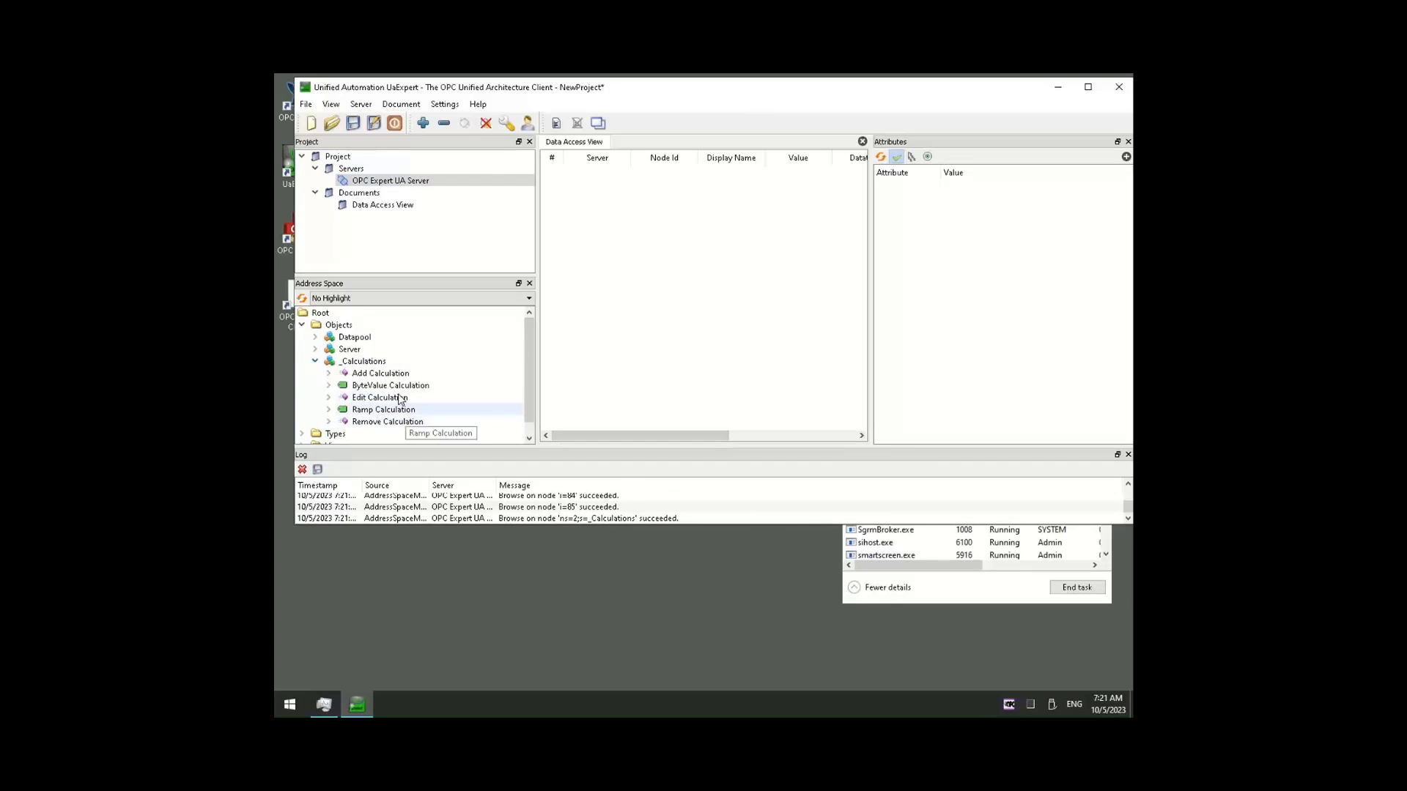
Monitor ByteValue Calculation and Ramp Calculation in the Data Access View and check the value of each item.
drag(396, 392, 637, 335)
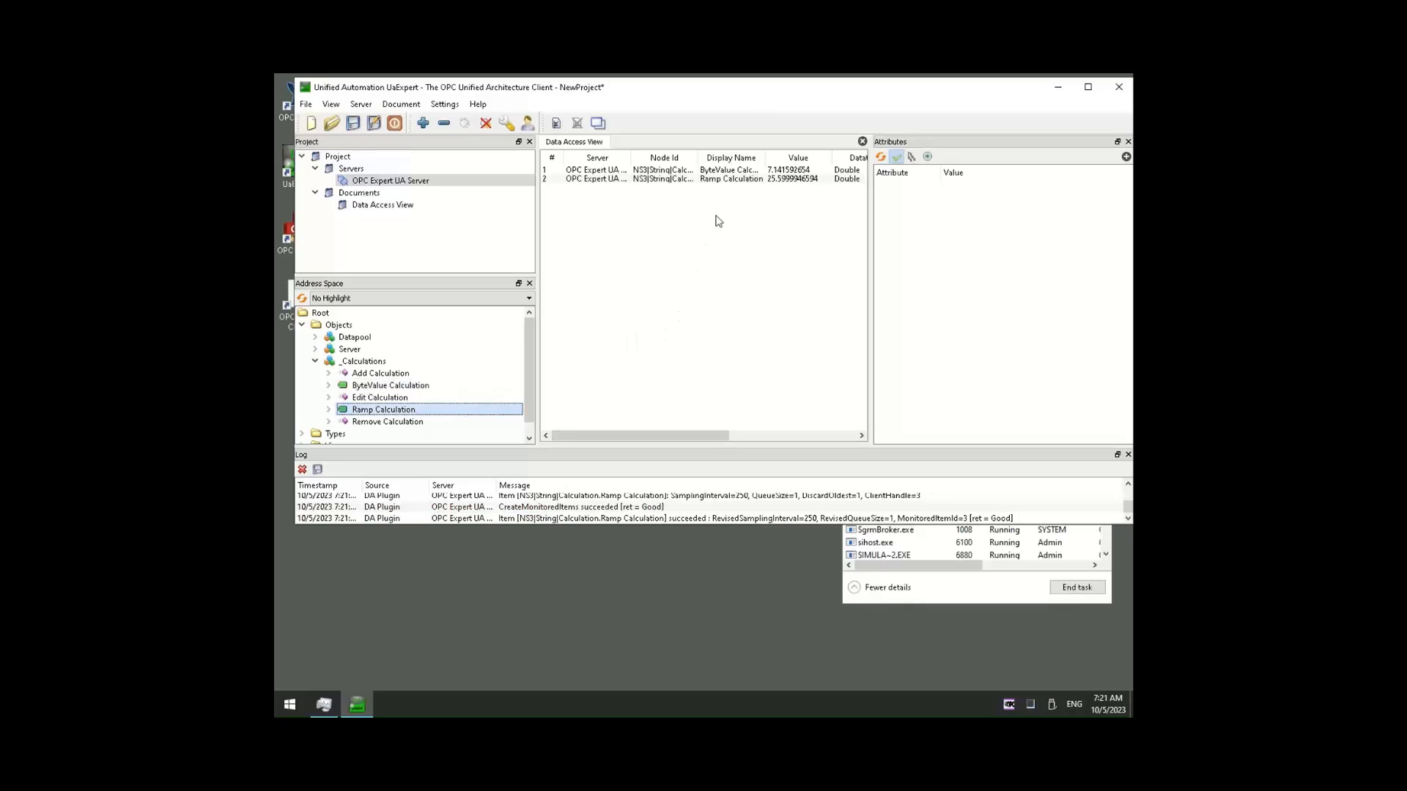
click(783, 180)
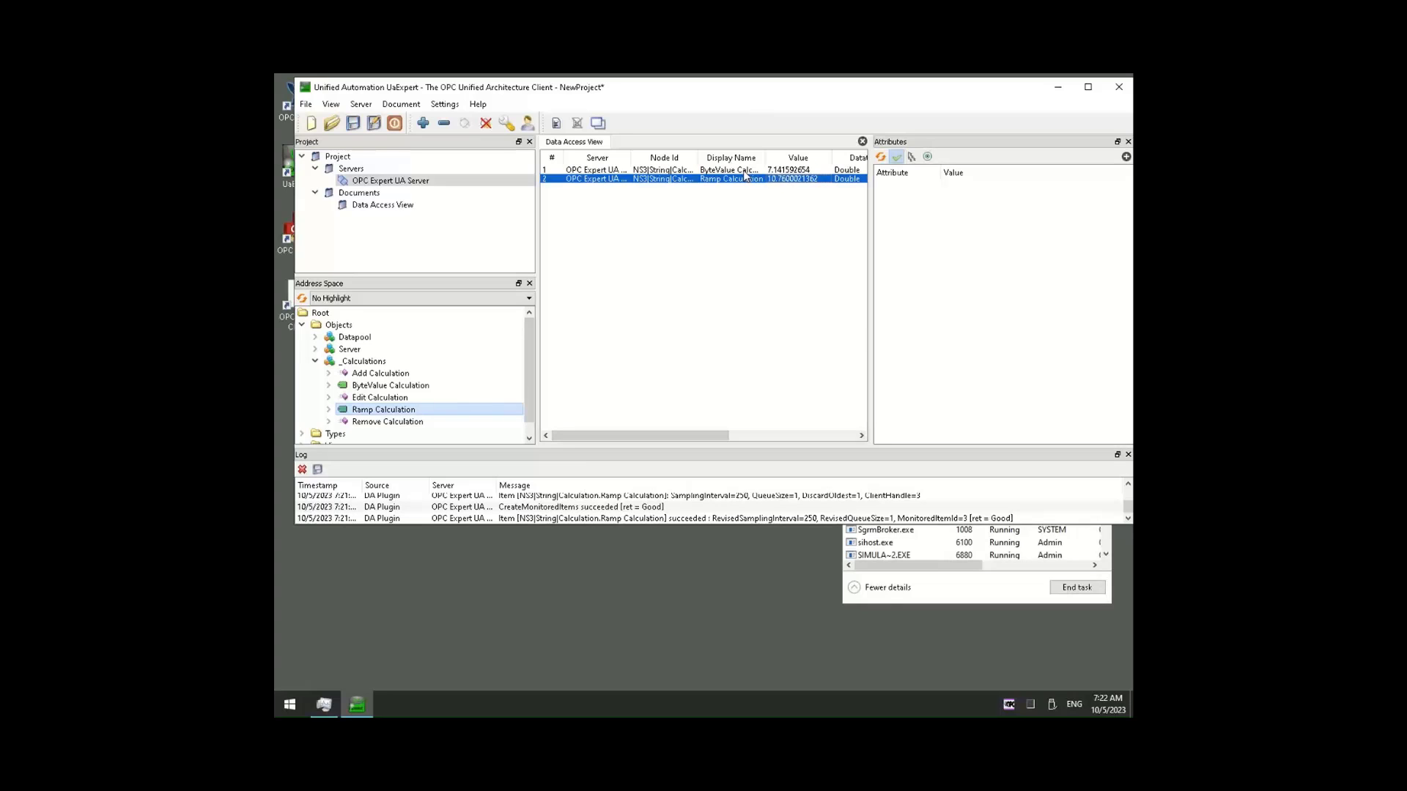
key(Up)
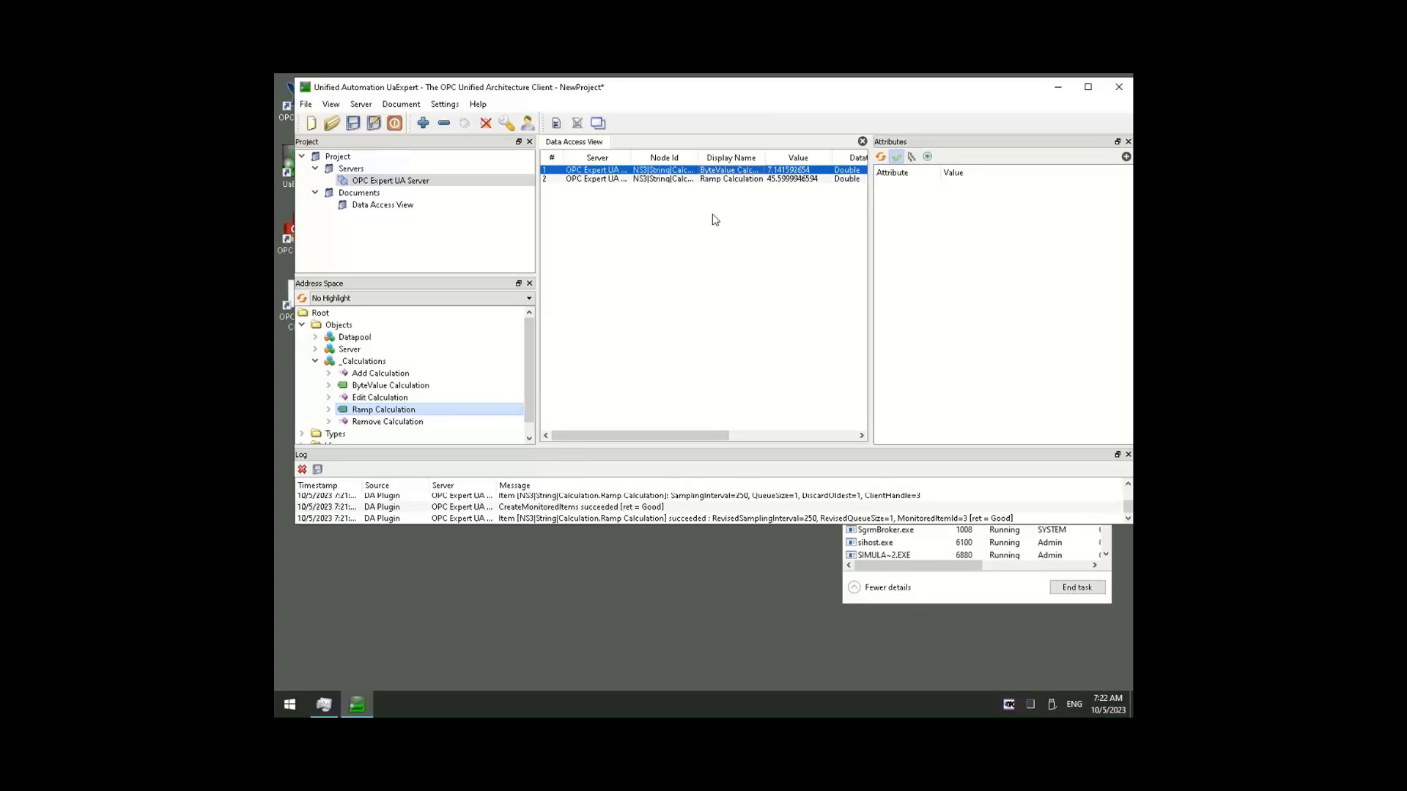
click(753, 179)
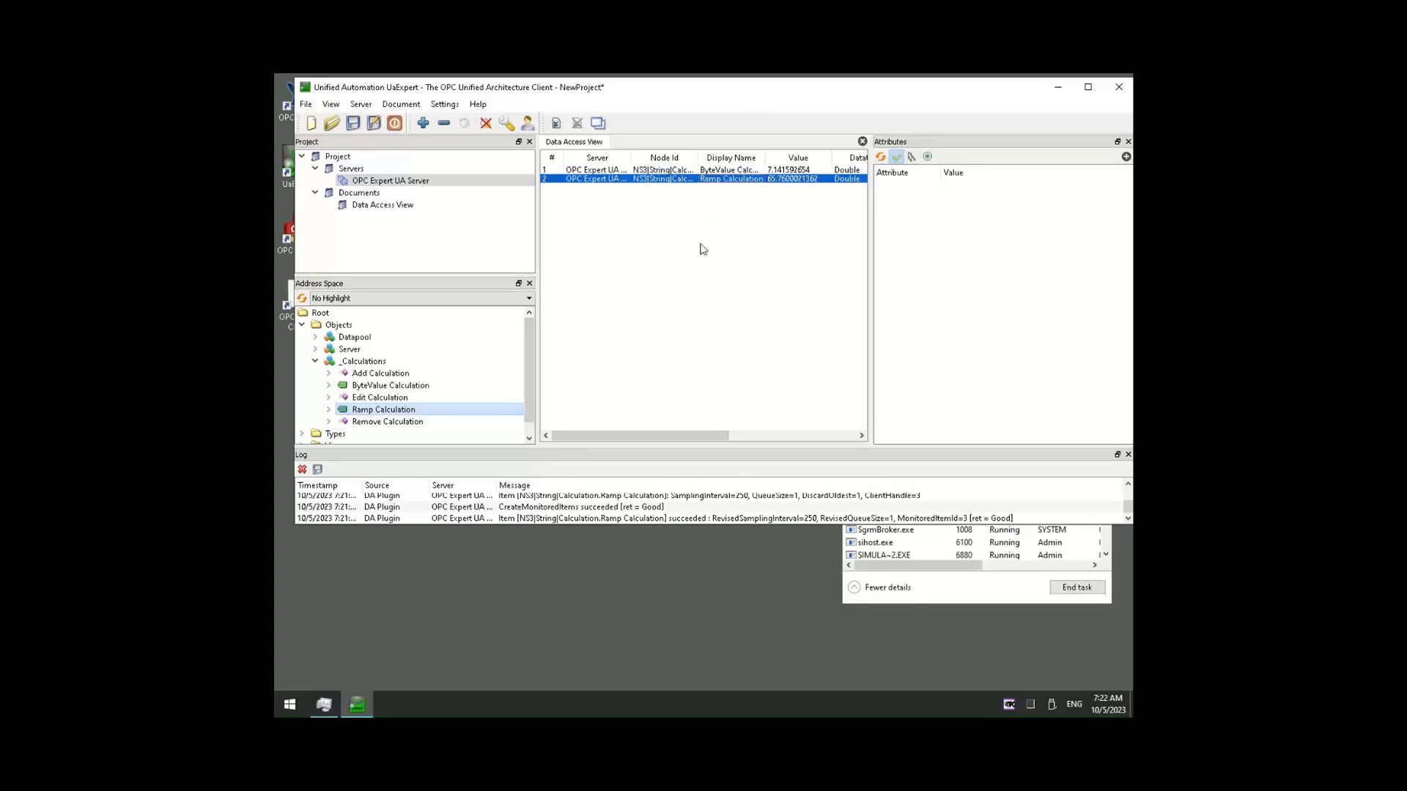
Examine the attributes of the Add Calculation, Edit Calculation and Remove Calculation methods under _Calculations.
click(399, 375)
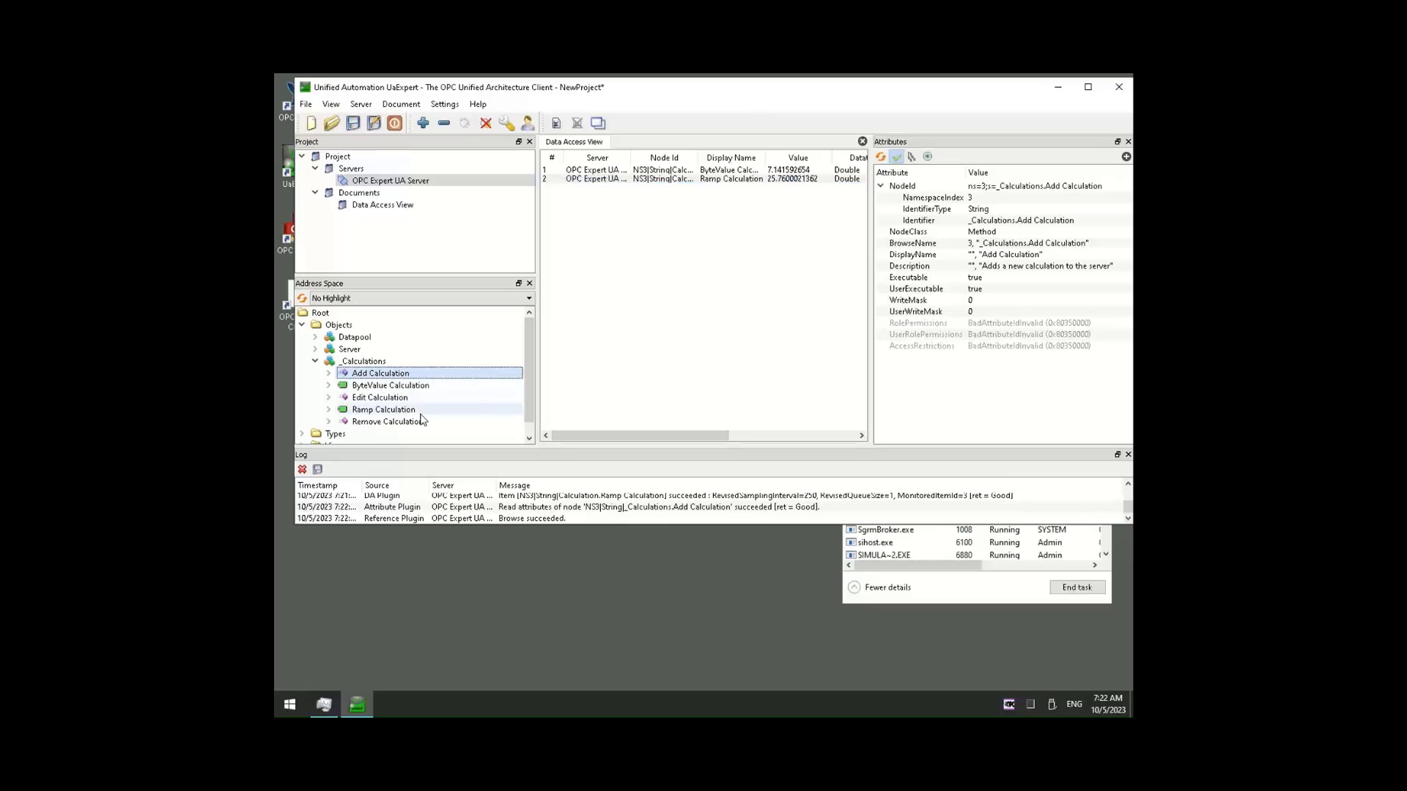
click(406, 398)
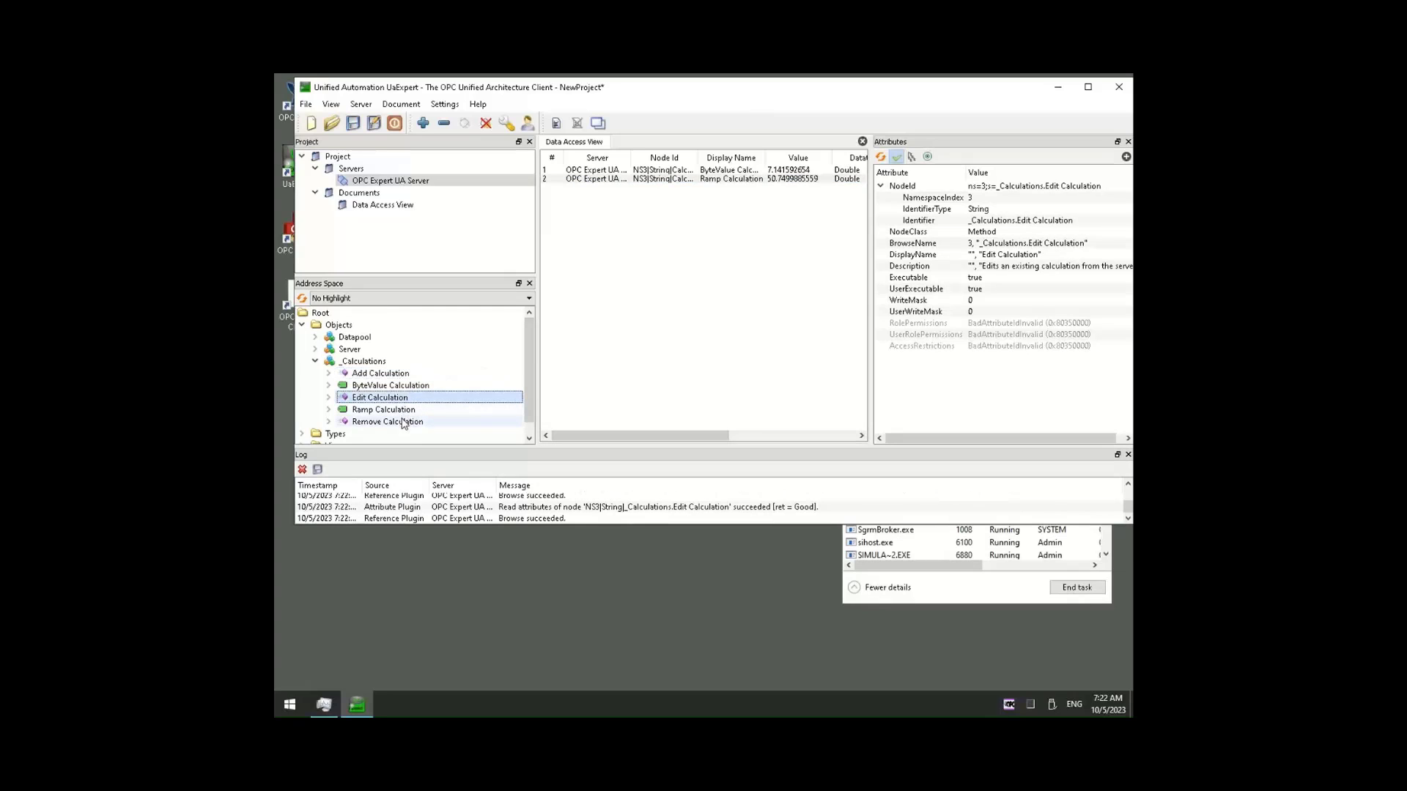
click(403, 423)
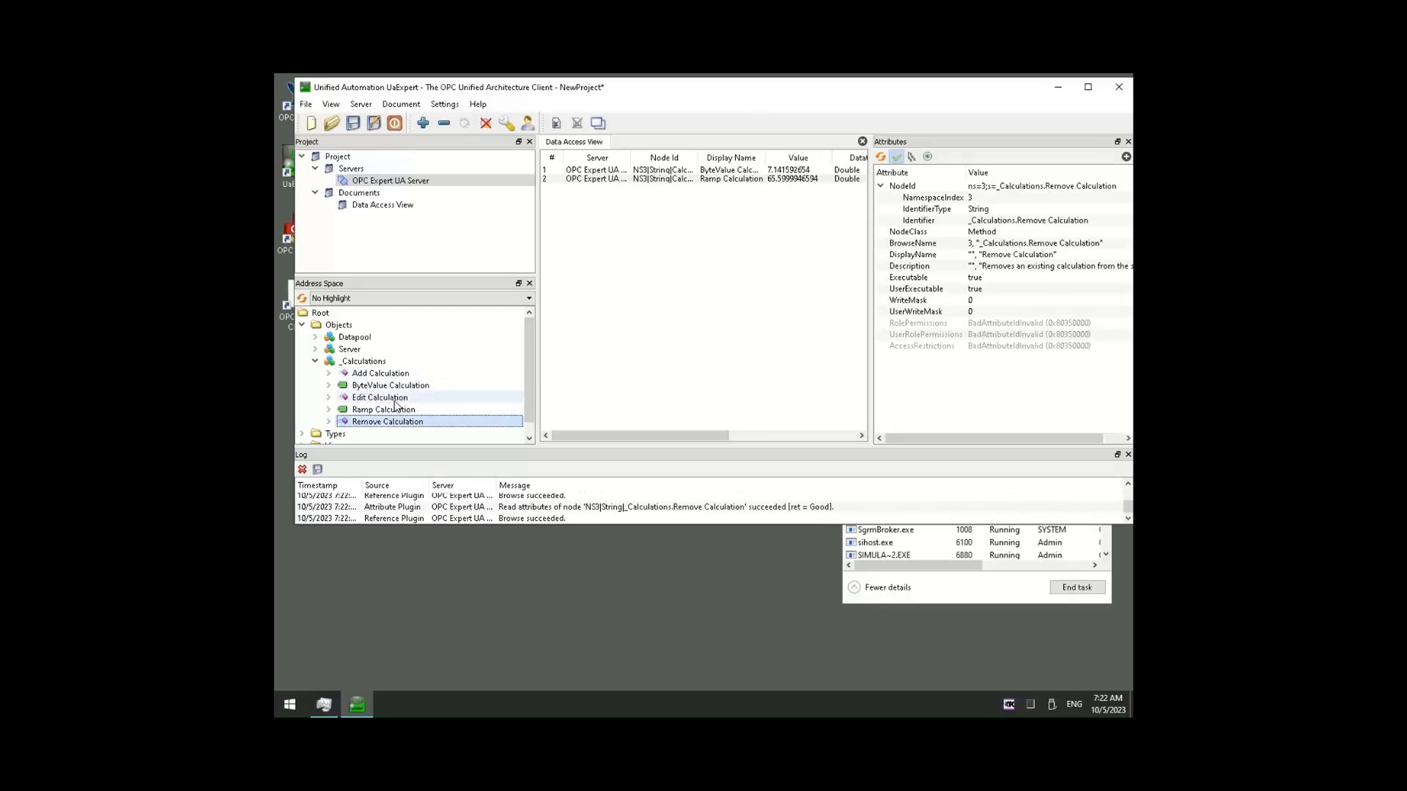
click(395, 403)
click(394, 425)
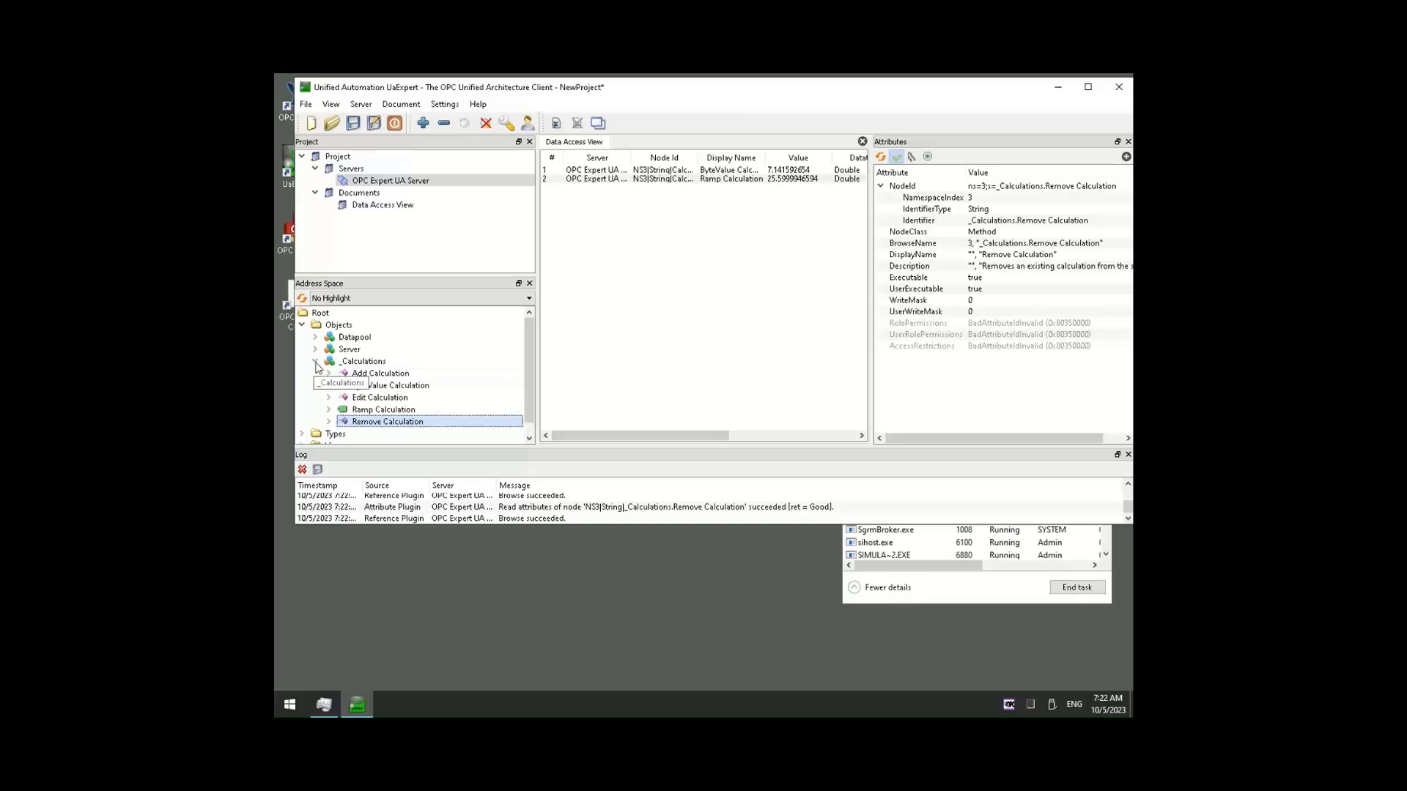
Browse Datapool to OPC01, ICONICS.SimulatorOPCDA.2, Numeric and add its Memory item to the Data Access View.
click(316, 362)
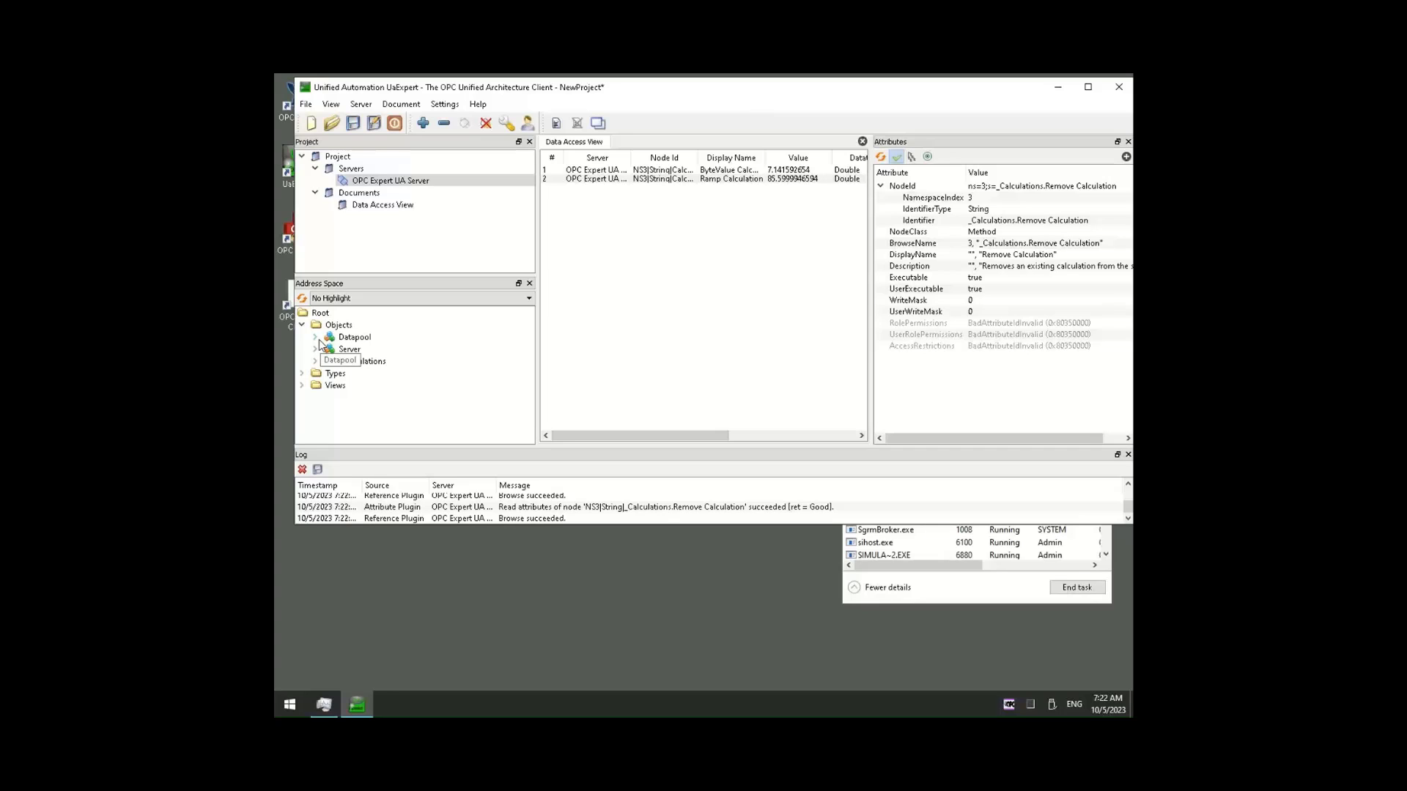
click(316, 338)
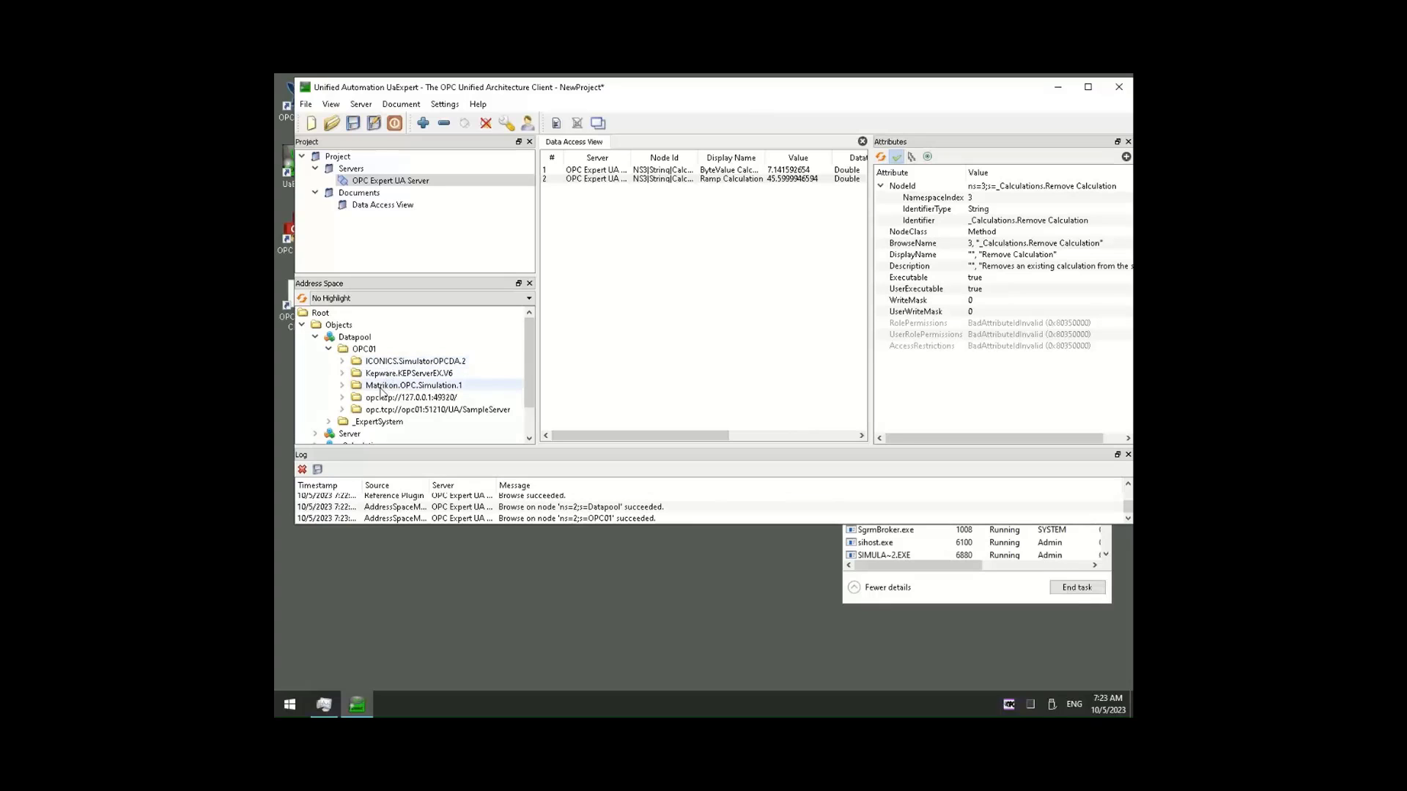
click(342, 362)
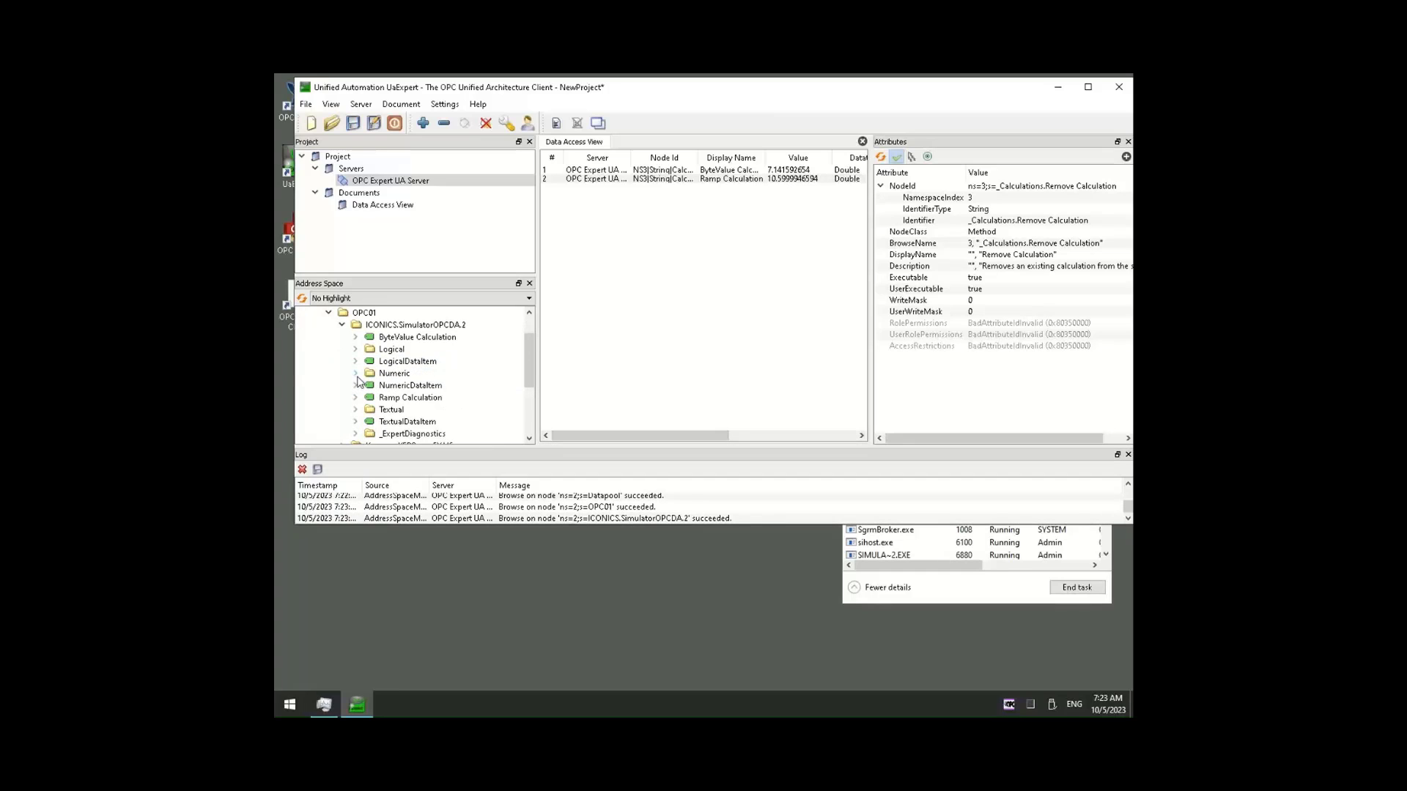
click(356, 374)
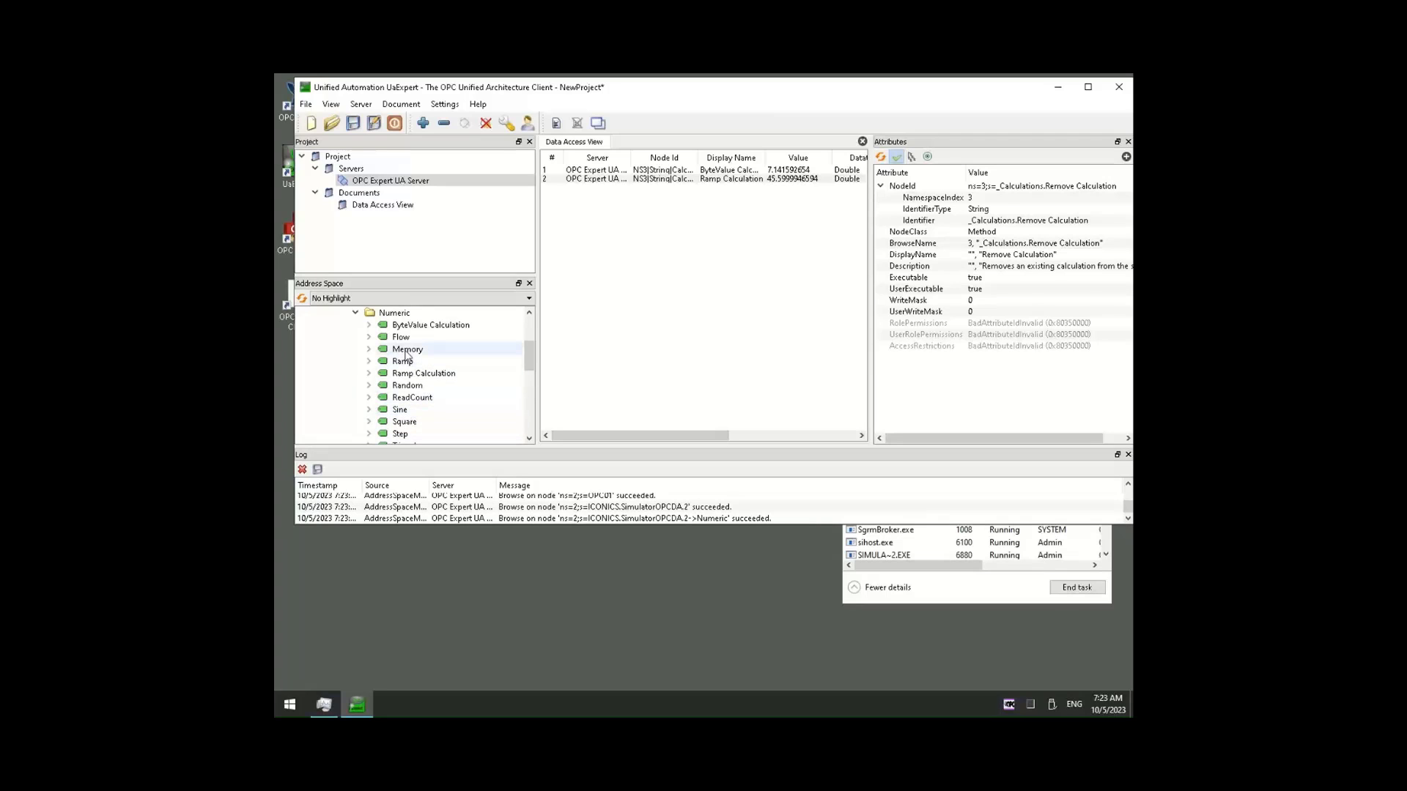
drag(408, 349, 701, 326)
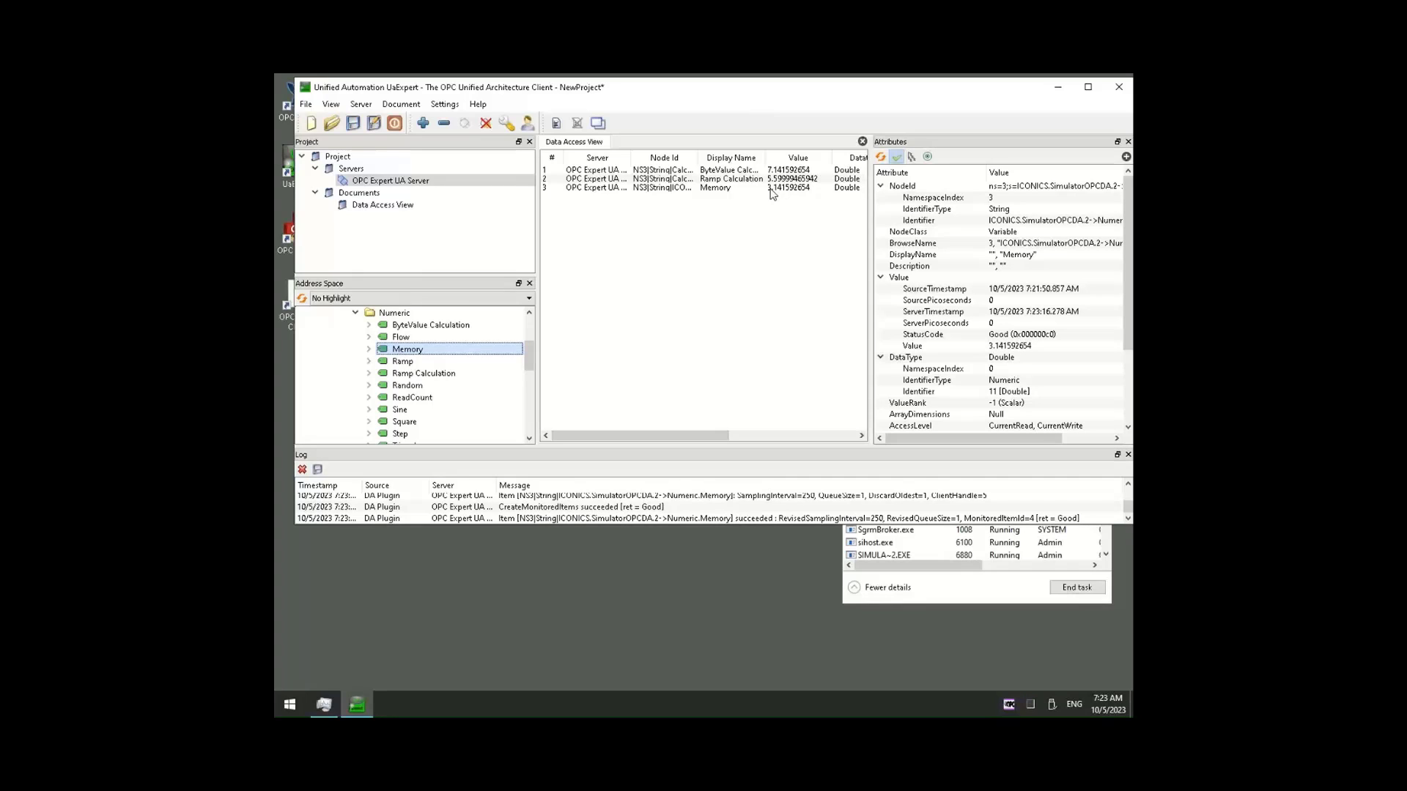
Write the value 2 to the Memory item and check the ByteValue Calculation item.
click(770, 189)
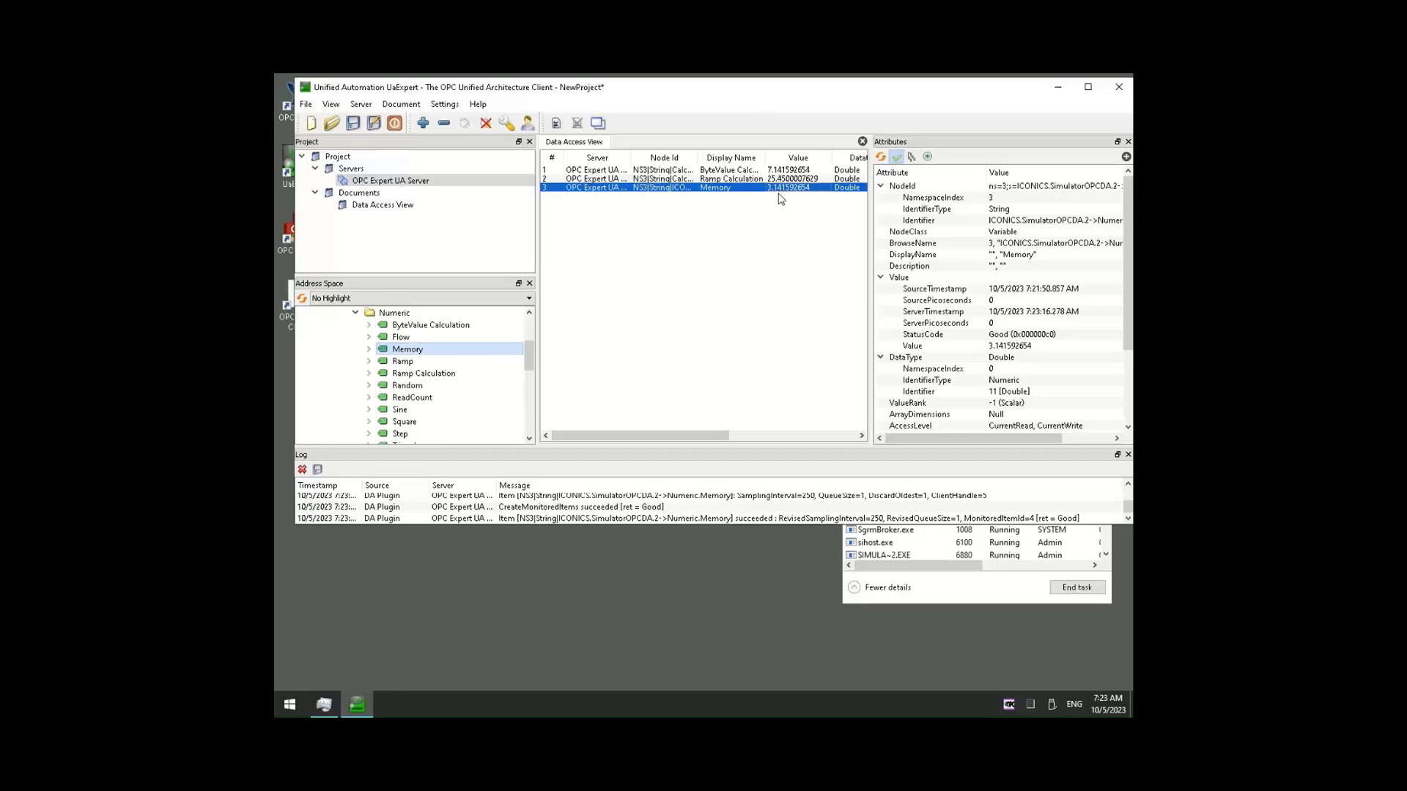
double_click(779, 187)
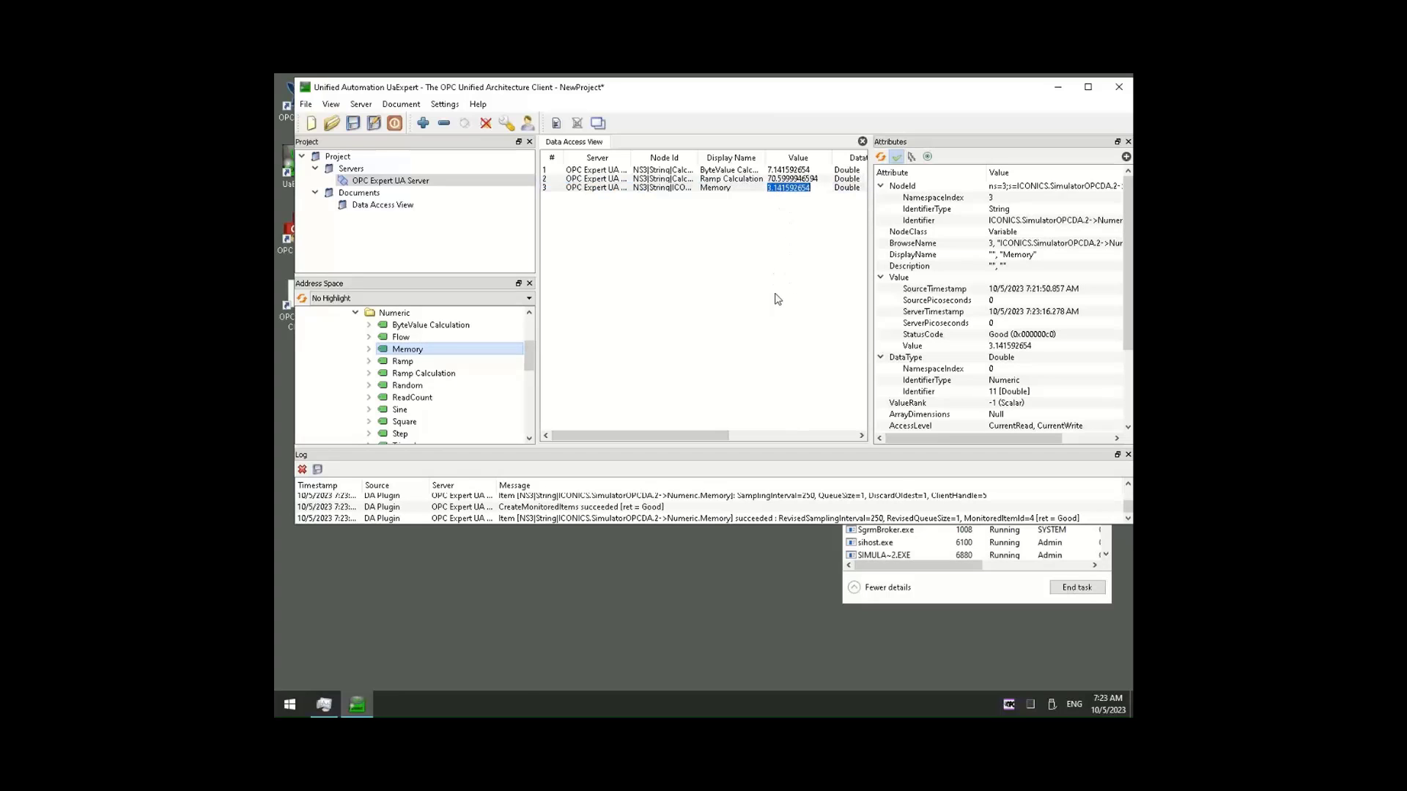
text(2)
key(Return)
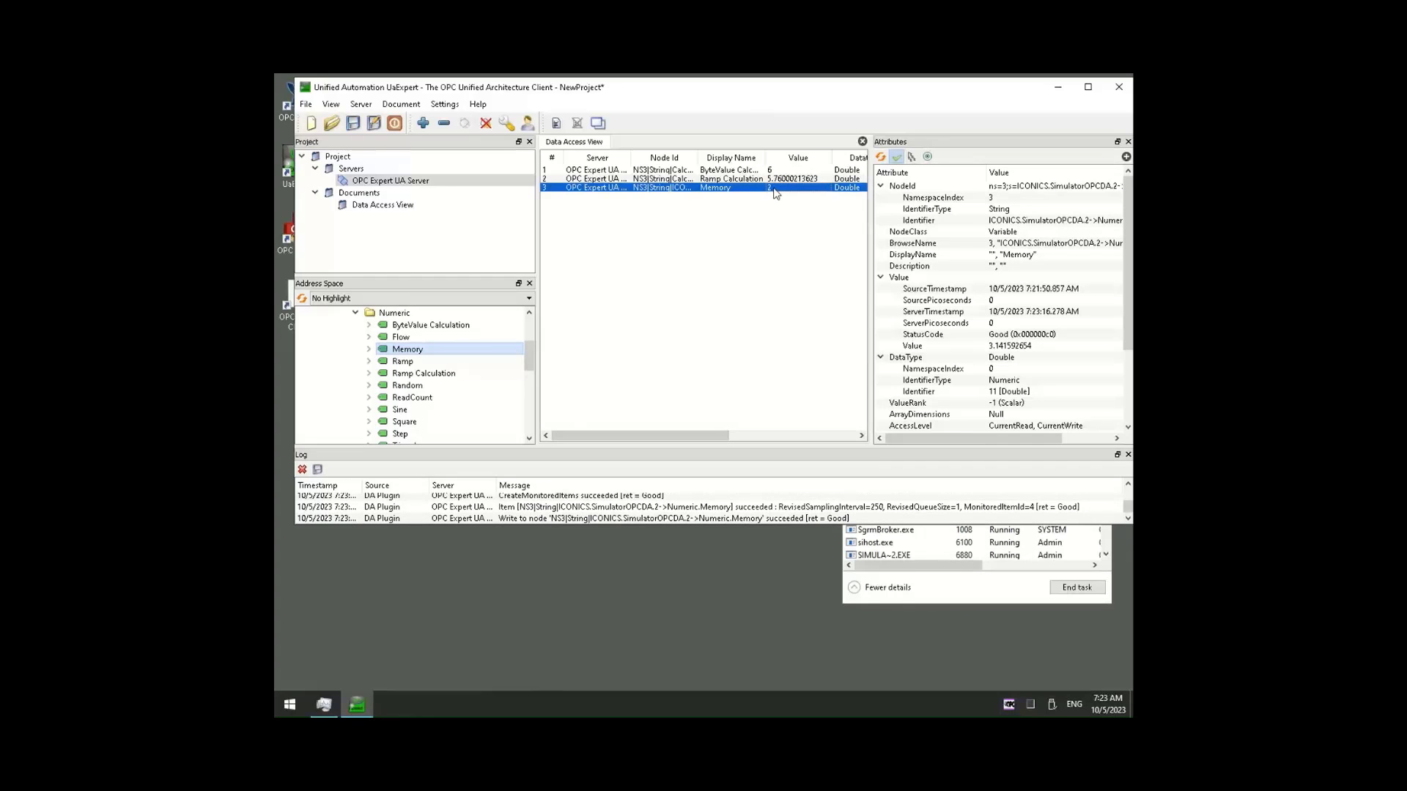
click(776, 170)
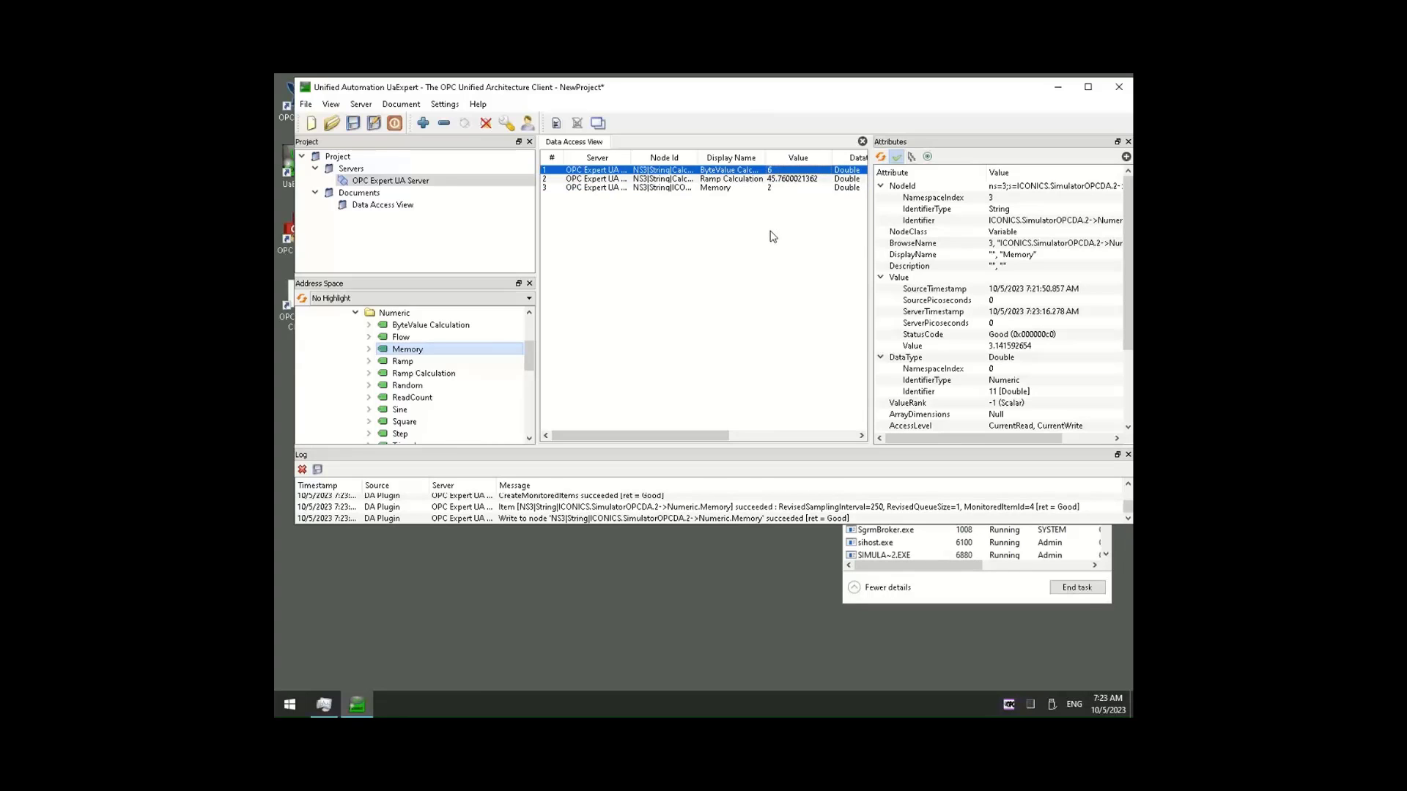
Write the value 2.3 to the Memory item in the Data Access View.
click(780, 187)
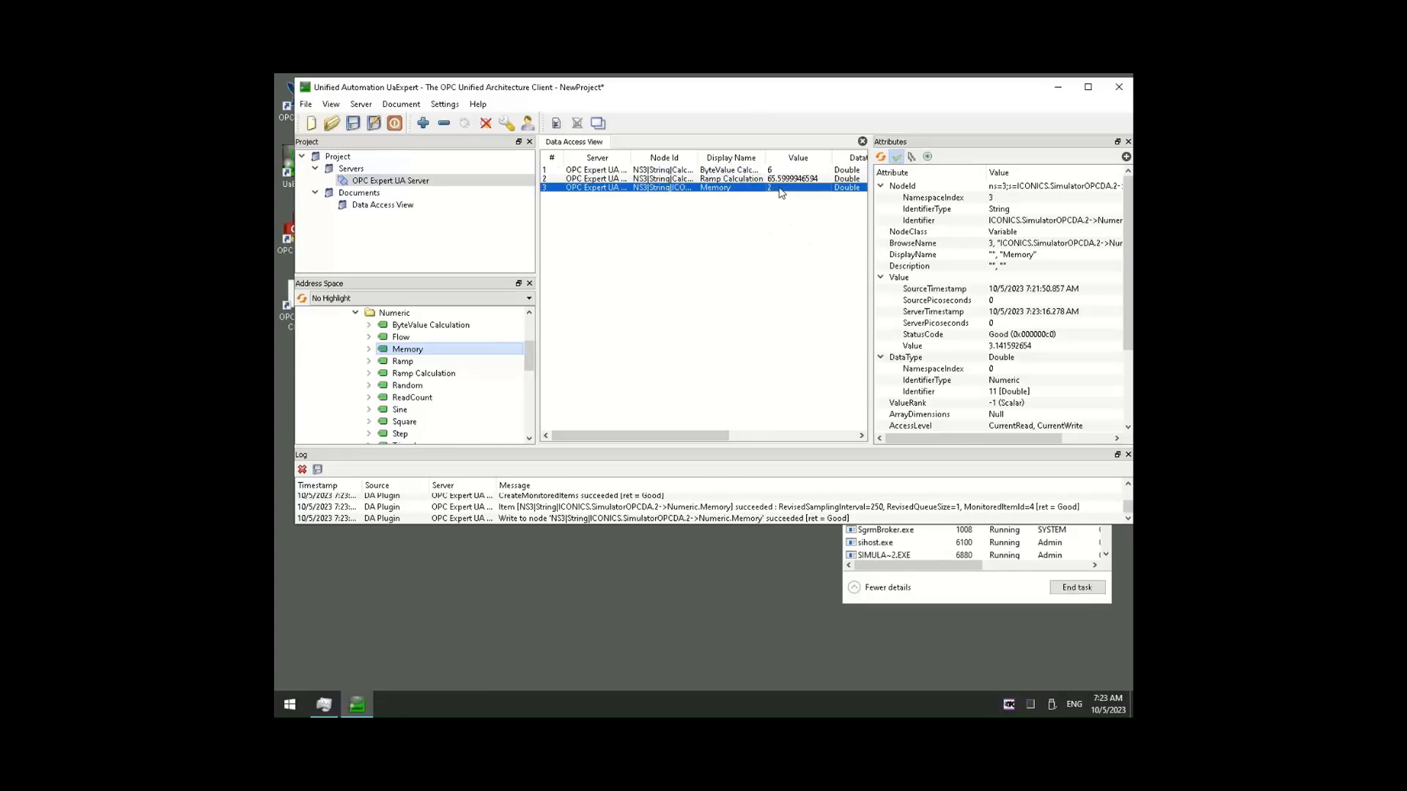
click(780, 188)
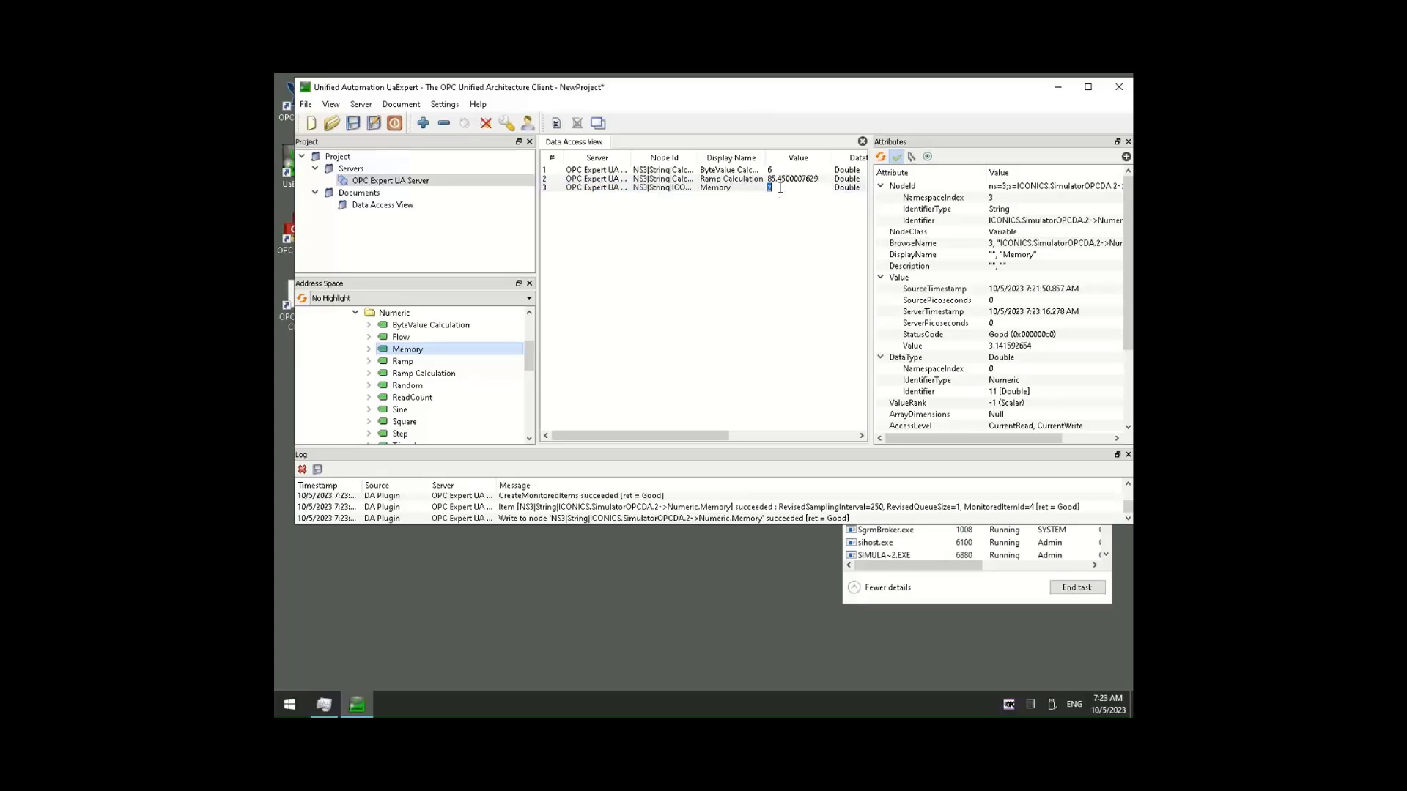
text(2.3)
key(Return)
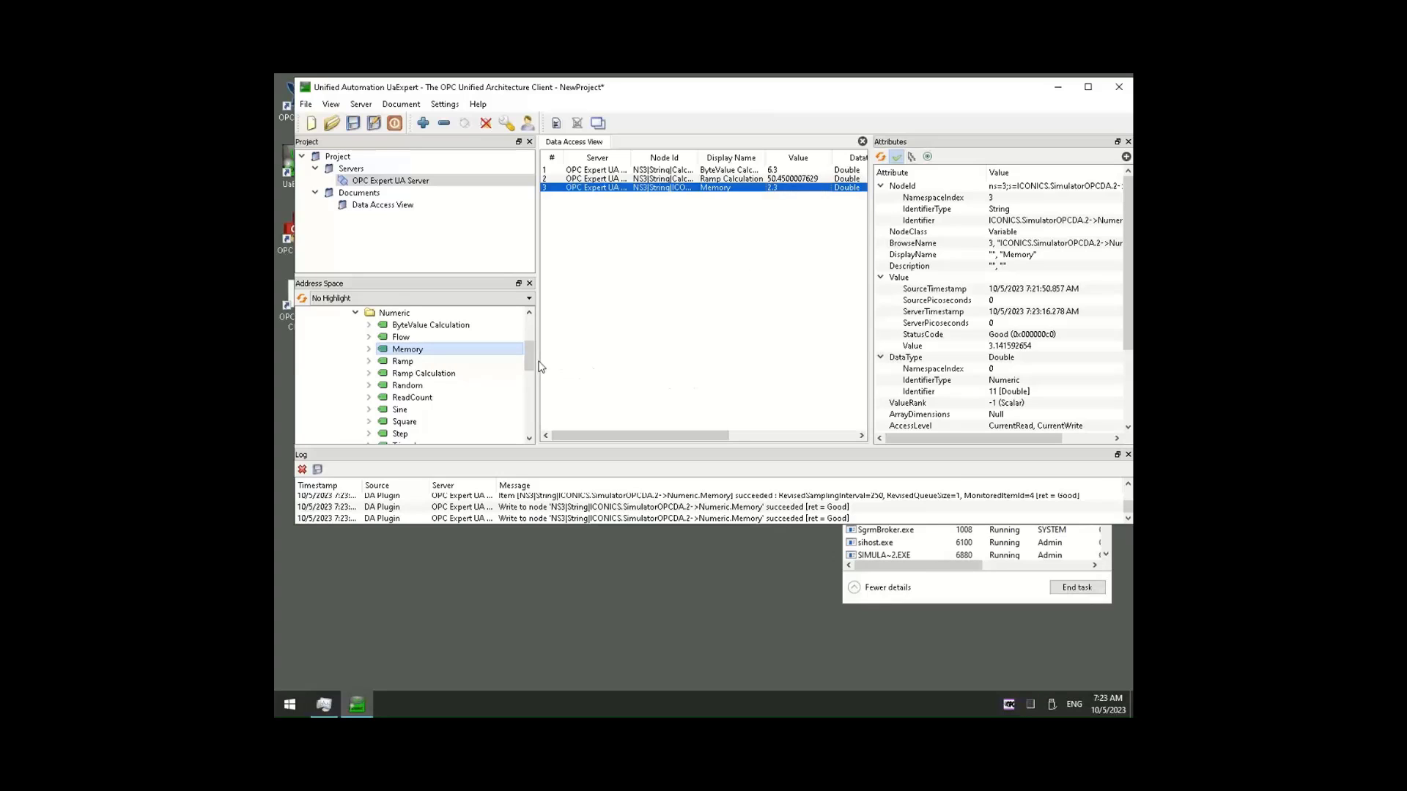
Collapse Datapool, expand _Calculations, and examine the attributes of ByteValue Calculation and Ramp Calculation.
drag(529, 358, 533, 350)
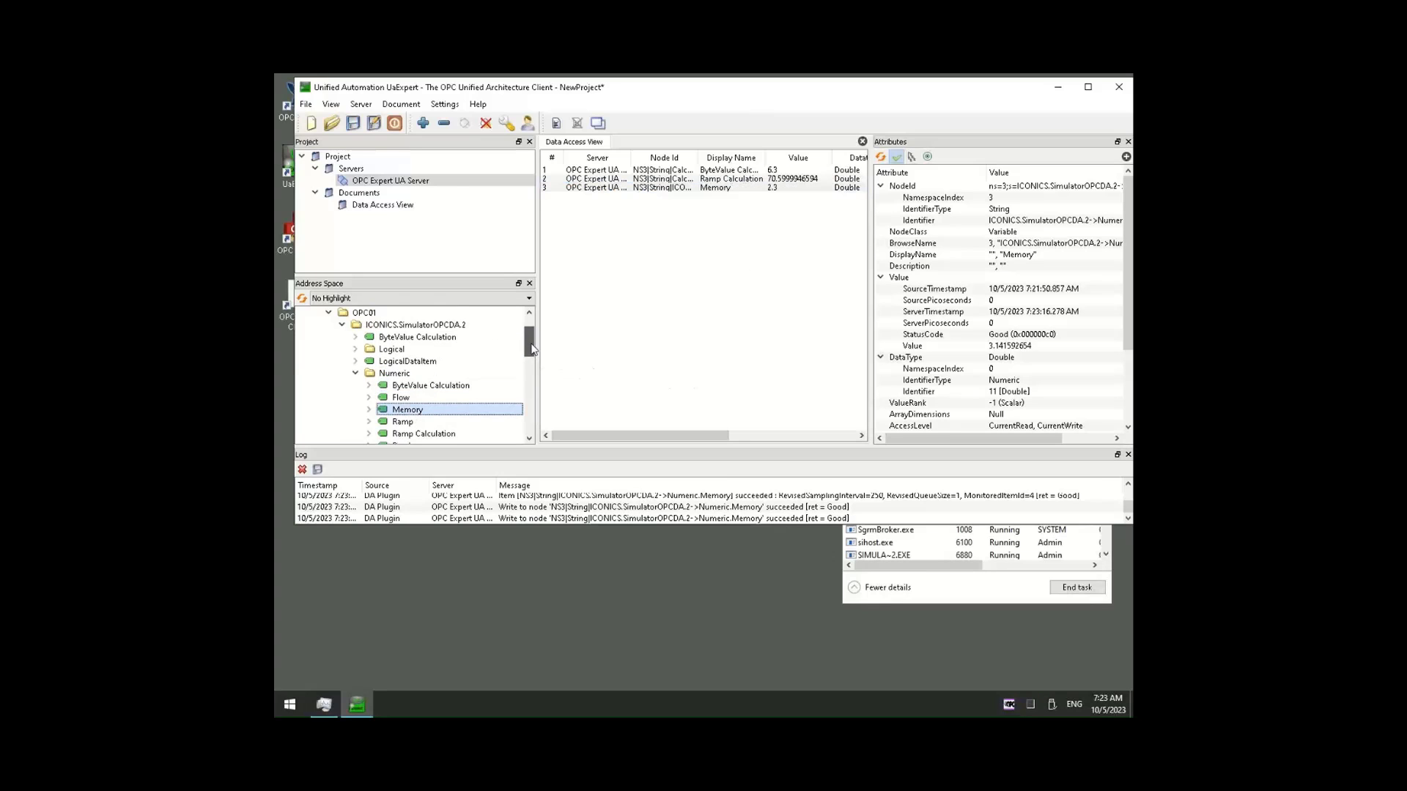
click(327, 313)
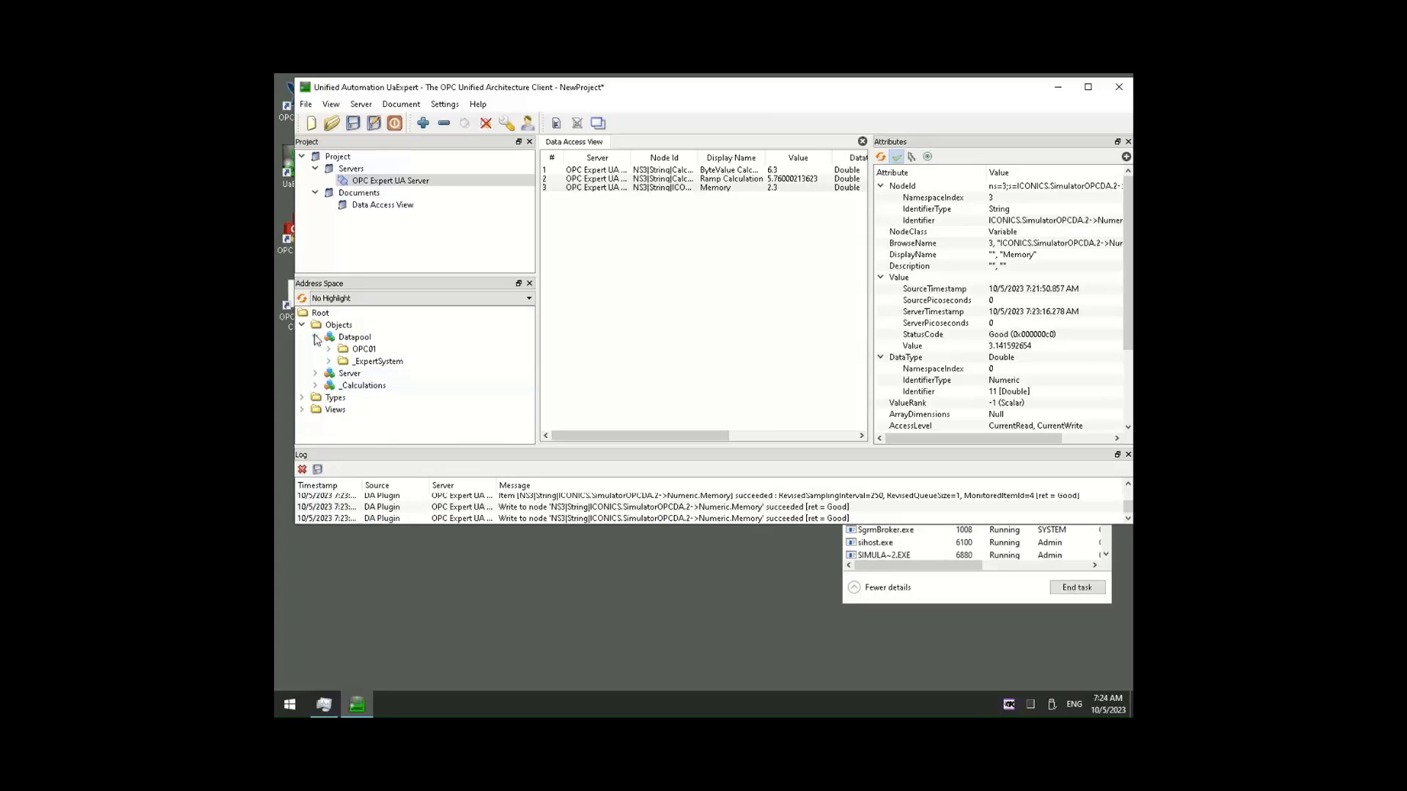
click(315, 337)
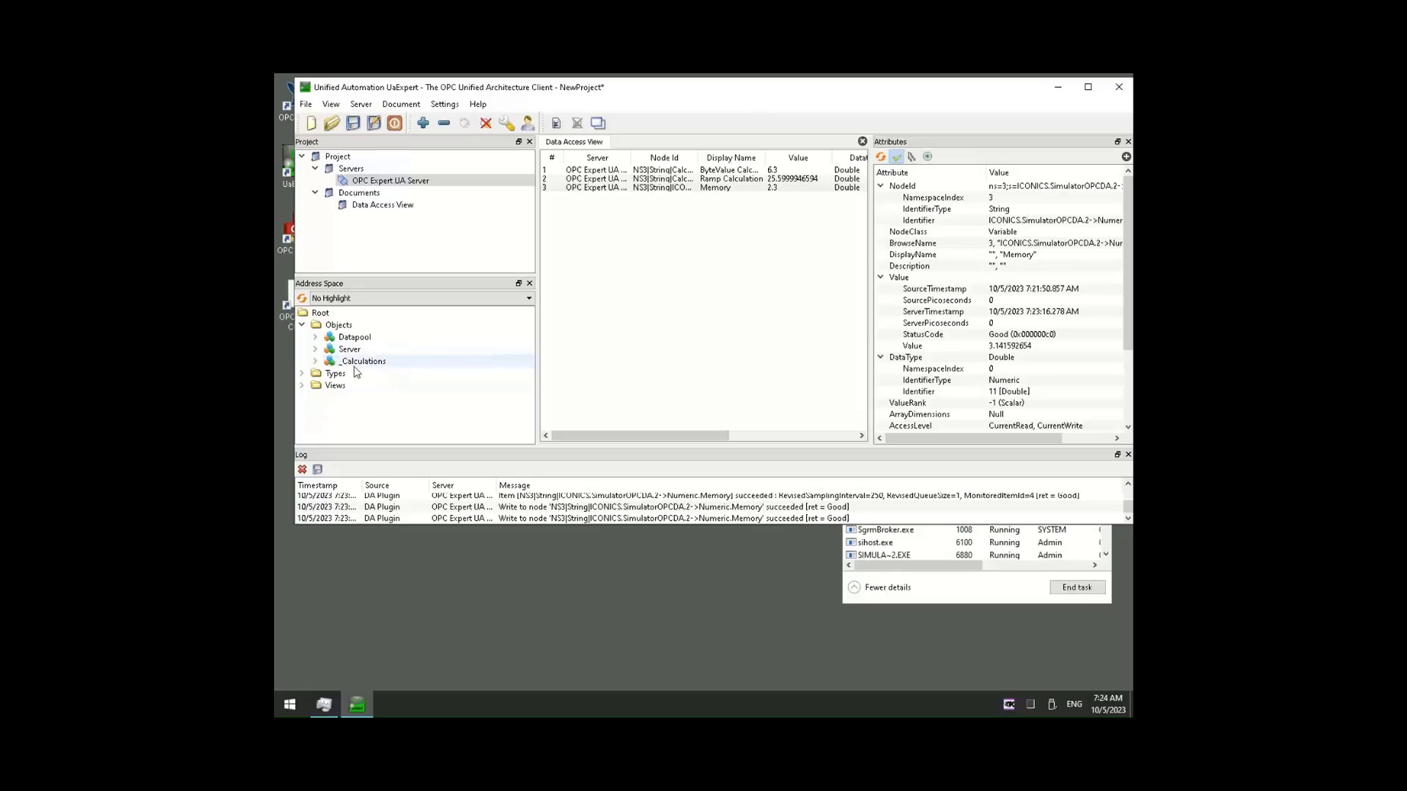
click(316, 362)
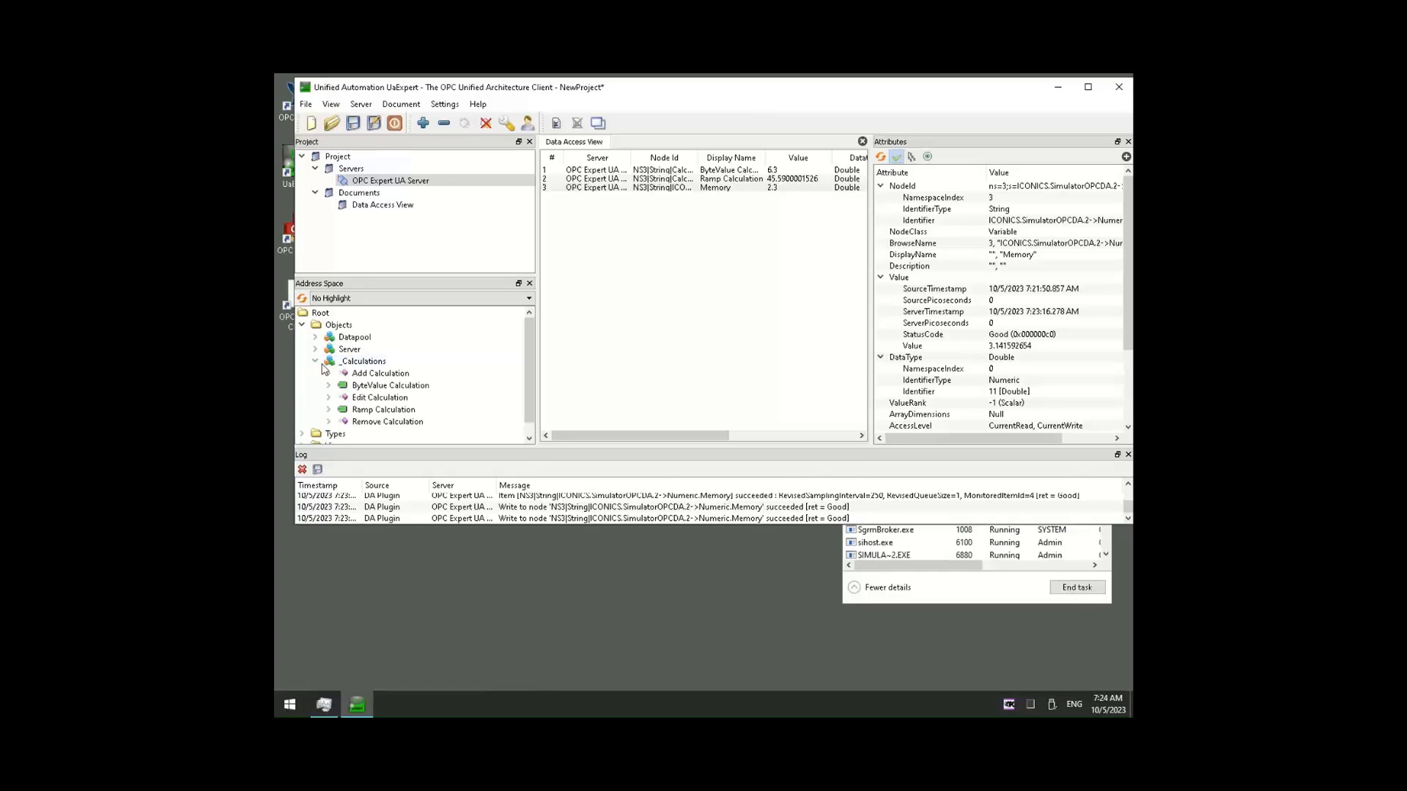
click(375, 388)
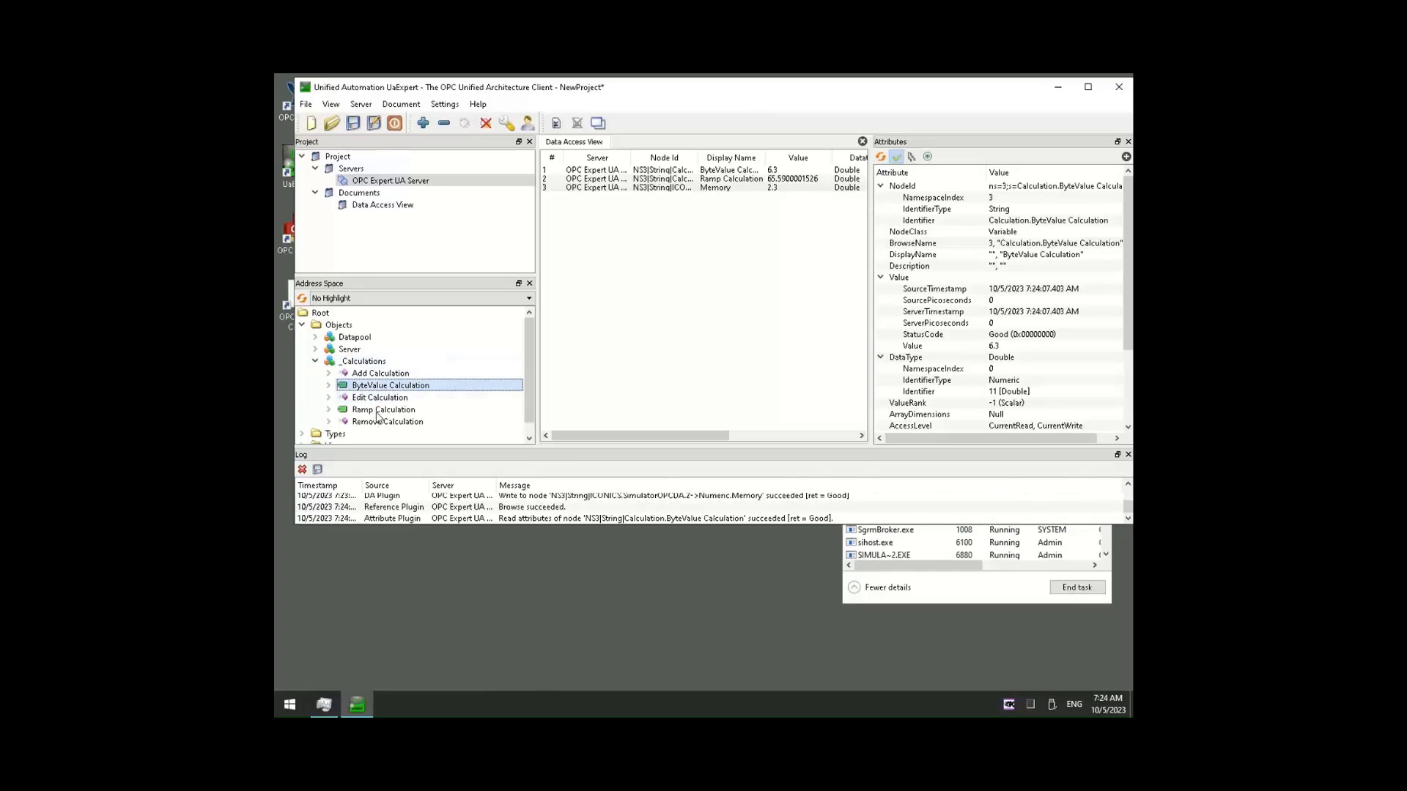
click(379, 409)
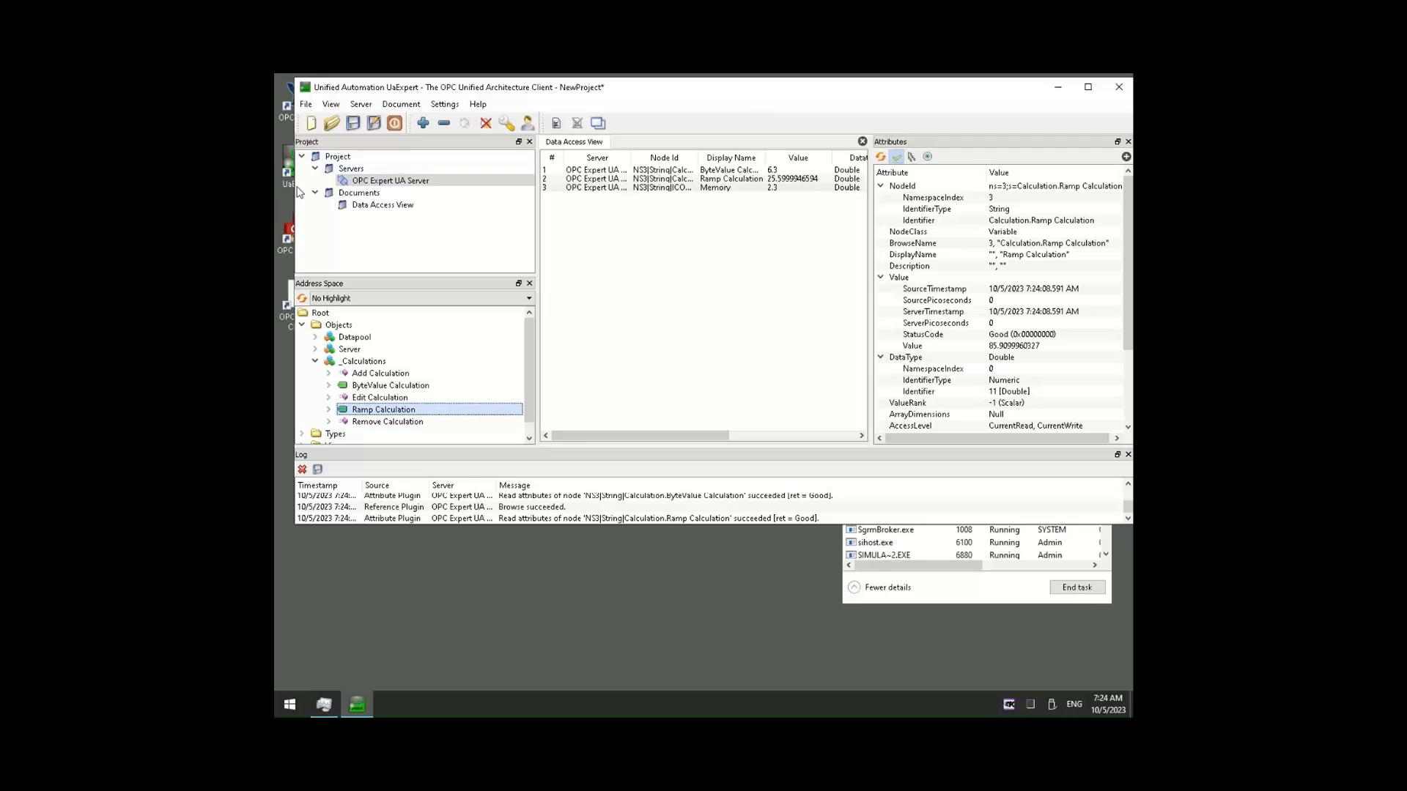
Narrow the UaExpert window to uncover the desktop shortcuts, launch OPC Expert, and move its window below the monitored values.
drag(294, 185, 325, 178)
click(294, 110)
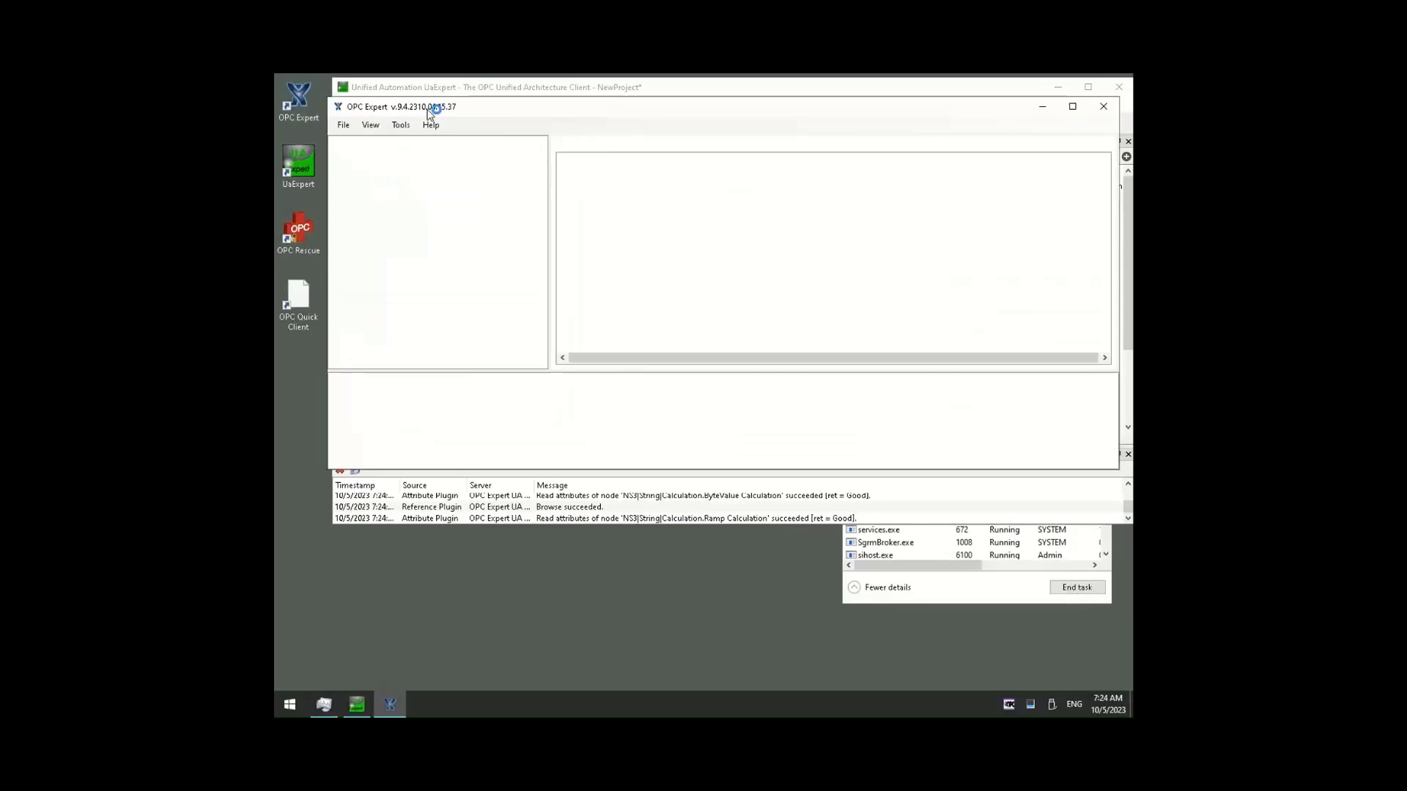
drag(474, 118, 458, 256)
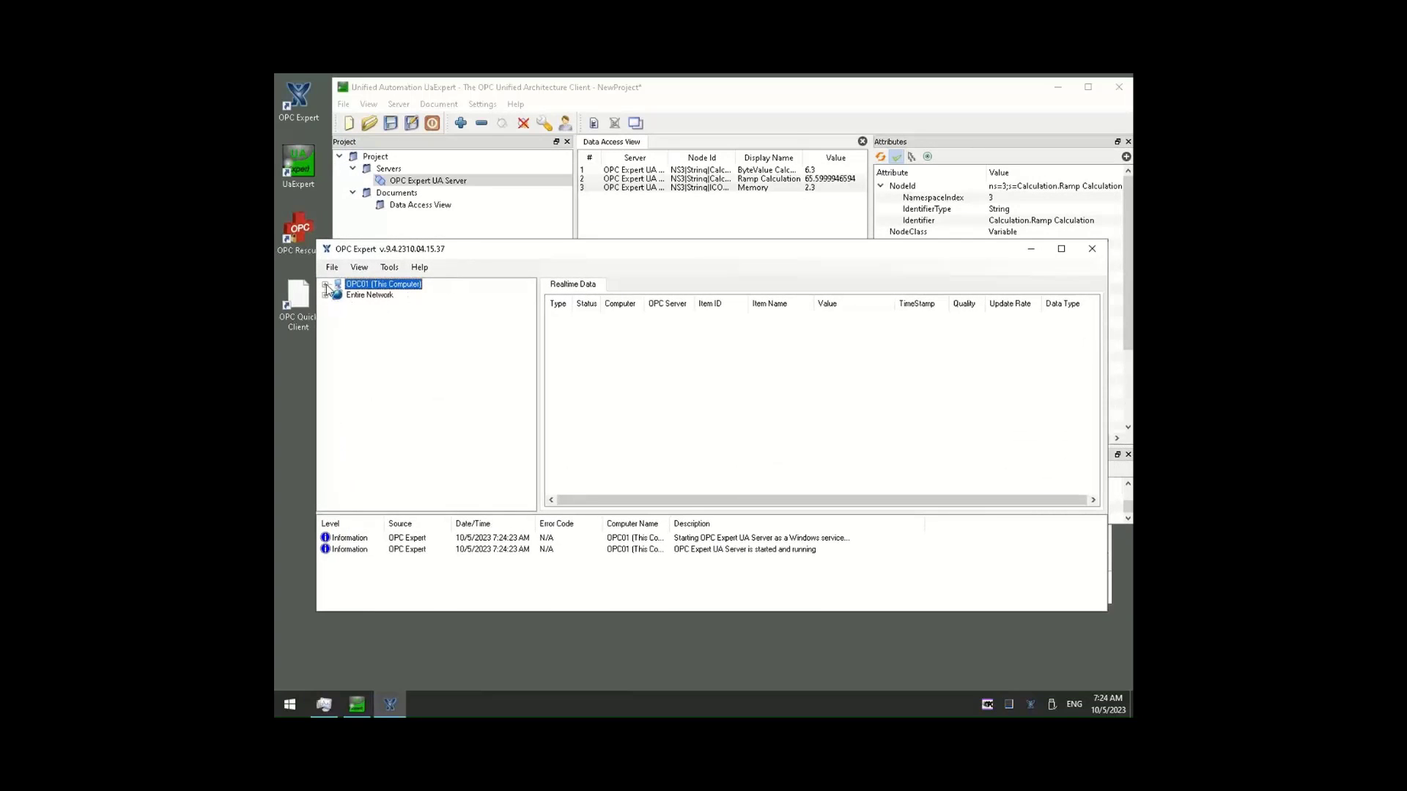
Add the computer google.com to Entire Network and create a Ping calculation that monitors it.
right_click(374, 297)
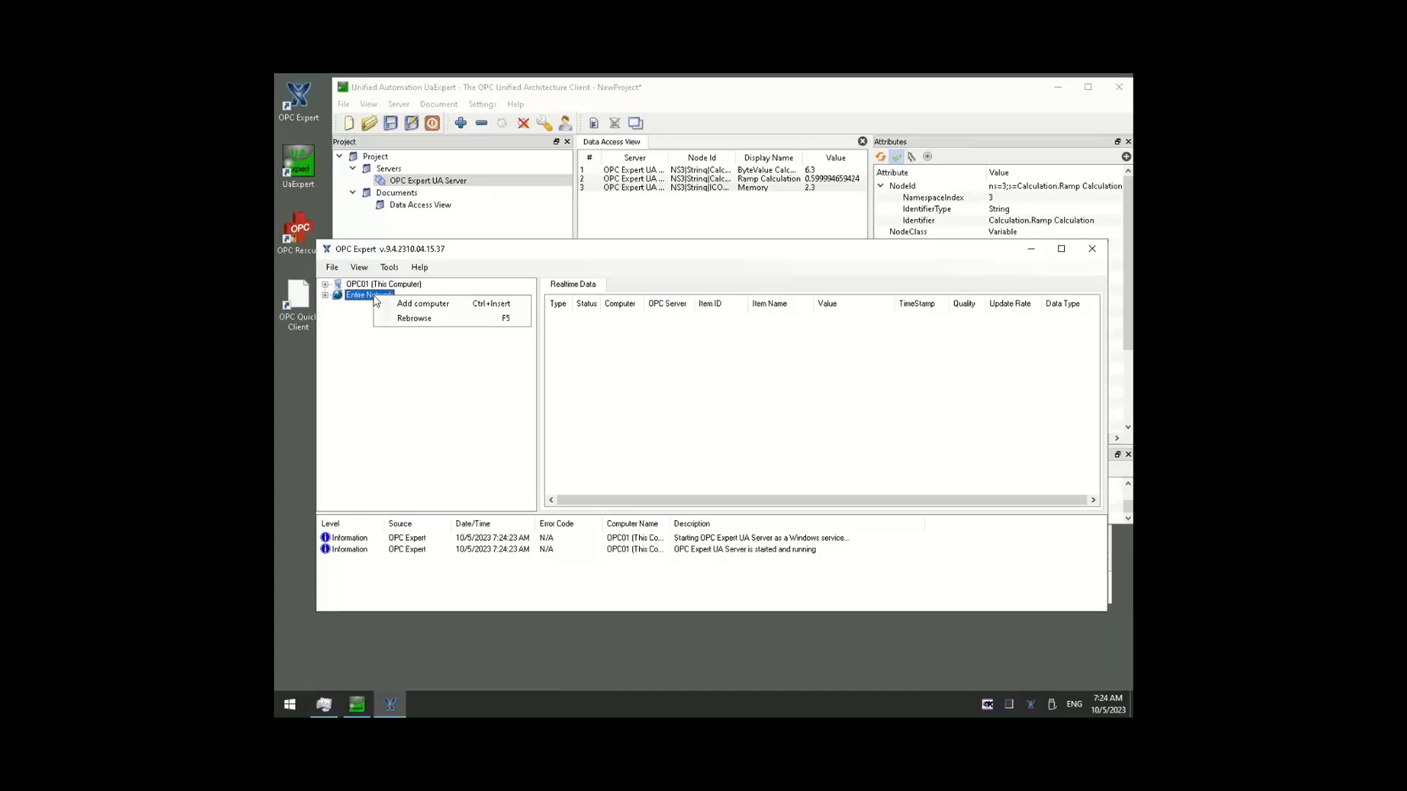
click(416, 306)
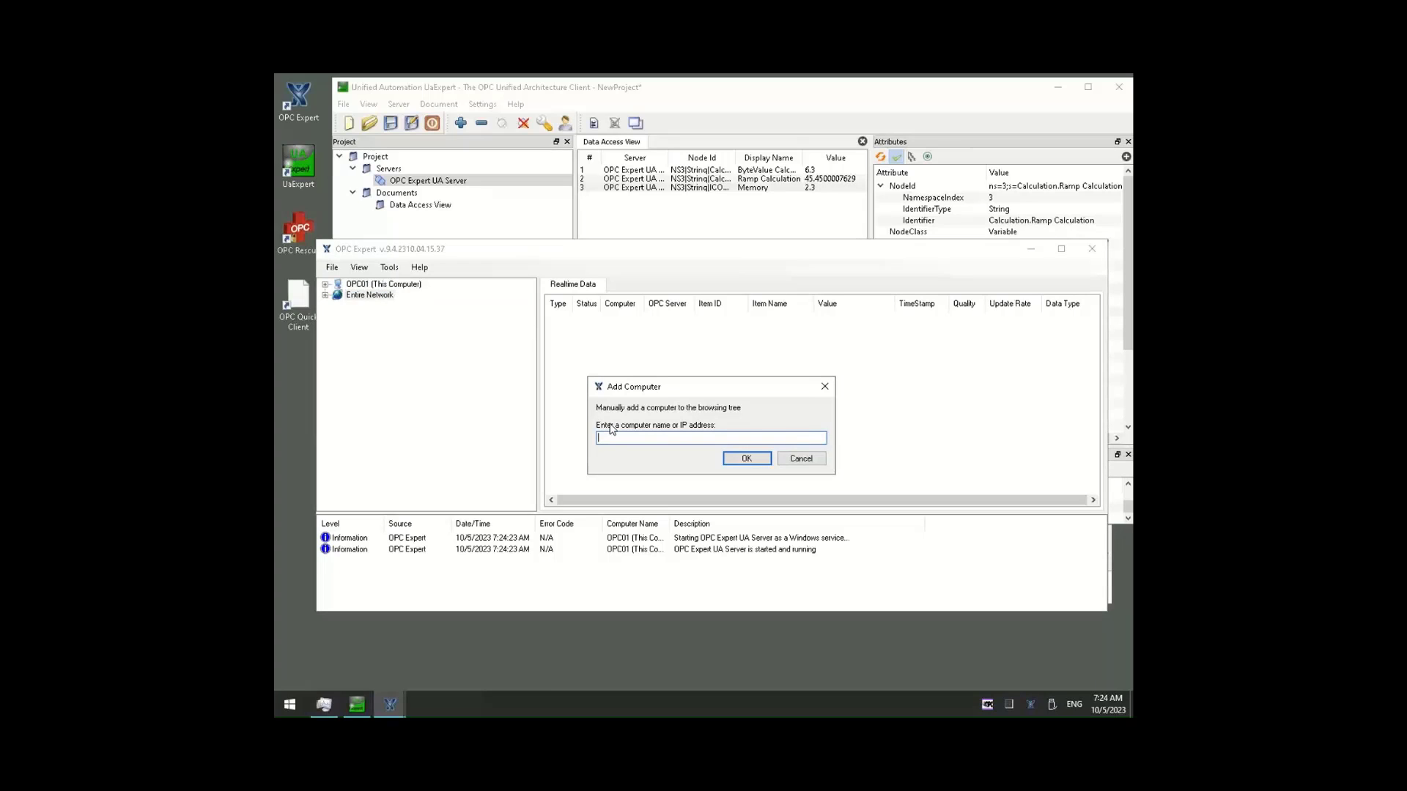
text(google.com)
key(Return)
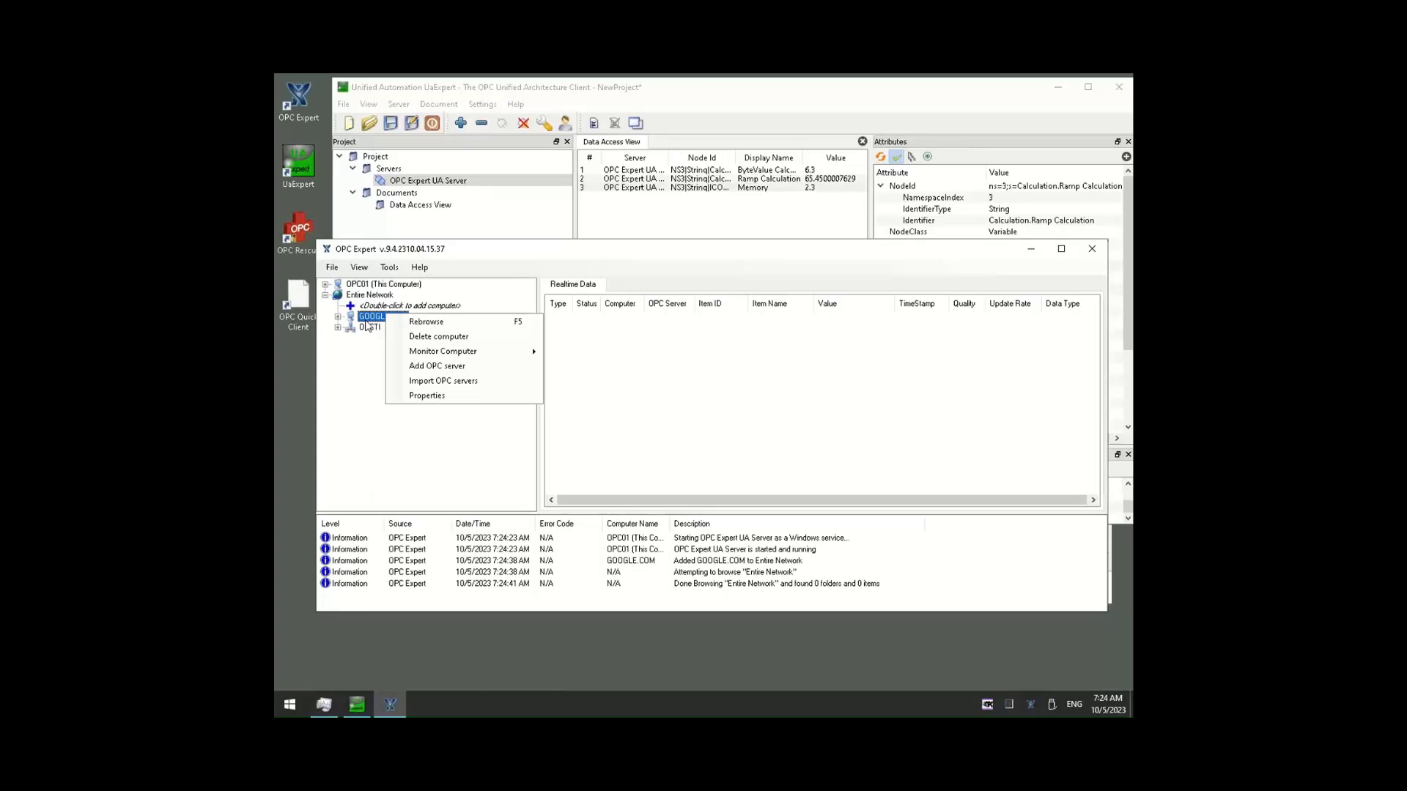
mouse_move(428, 352)
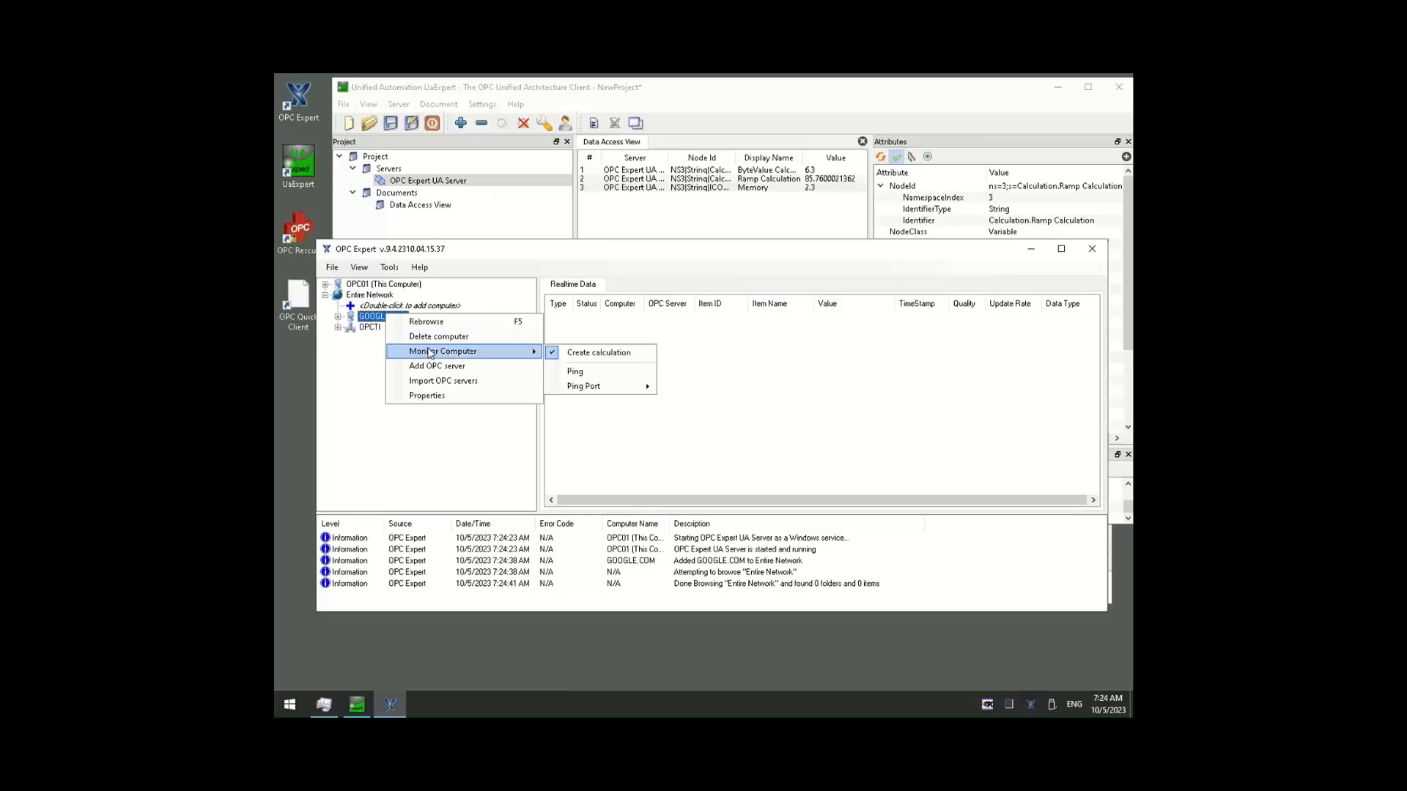
click(597, 378)
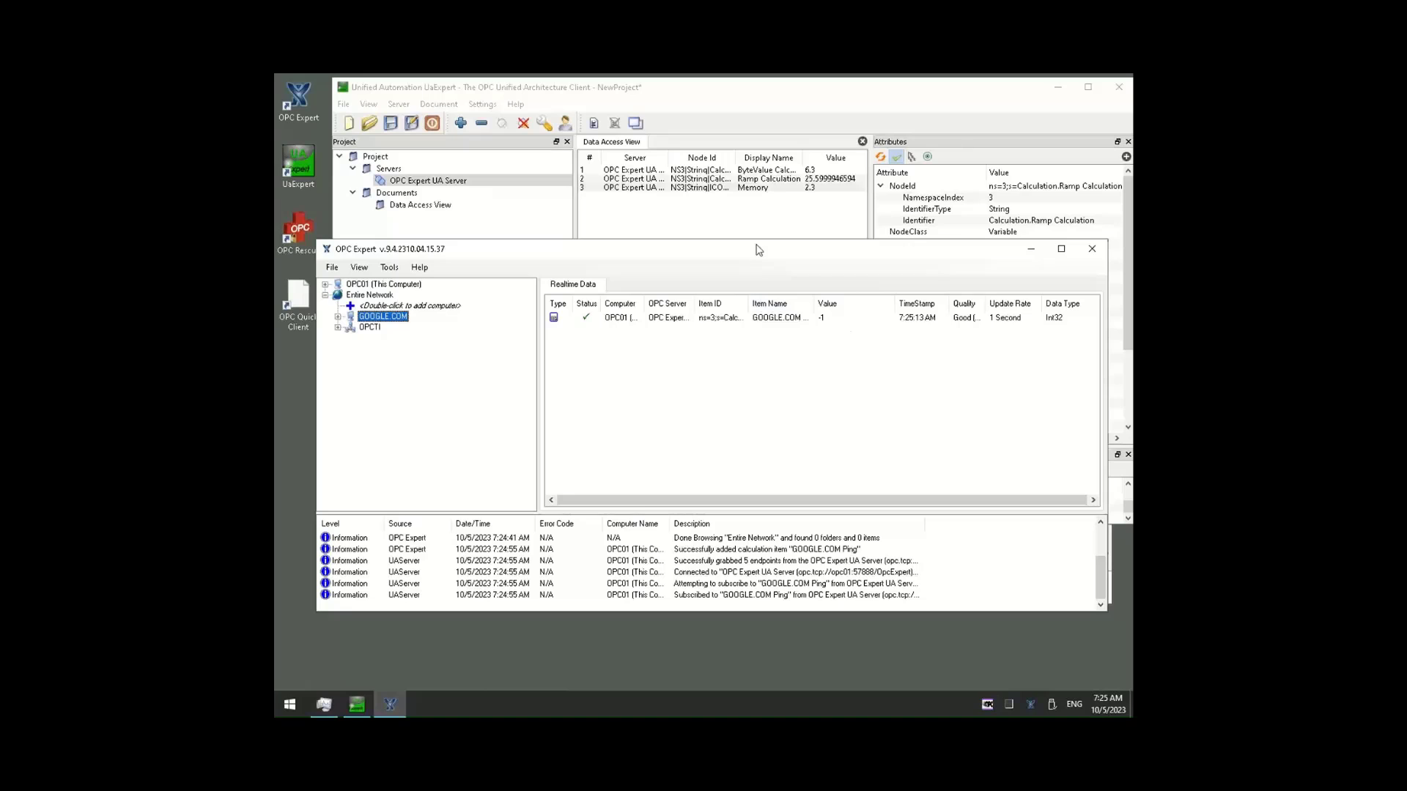
Switch to UaExpert, rebrowse the _Calculations folder, and add the GOOGLE.COM Ping item to the Data Access View.
click(681, 222)
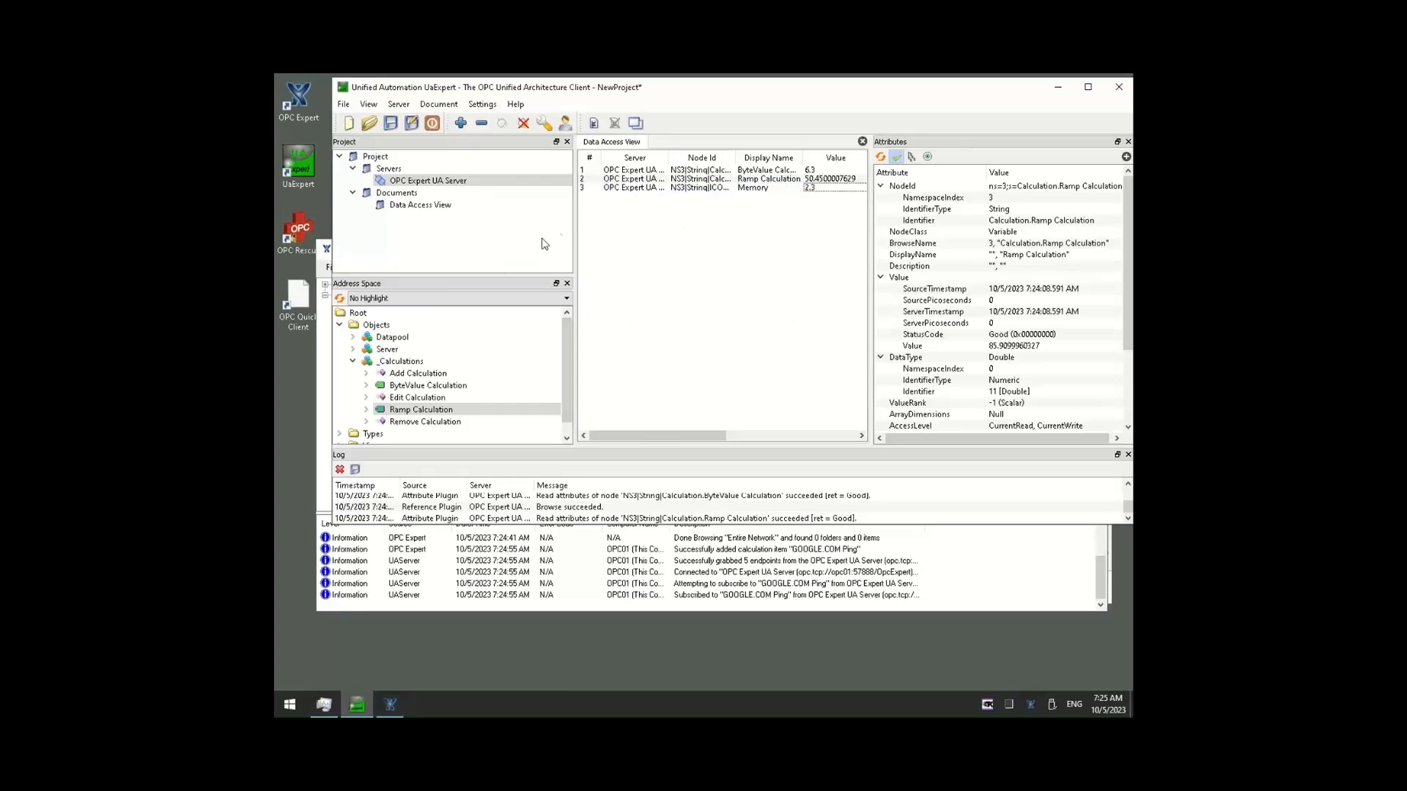
click(407, 411)
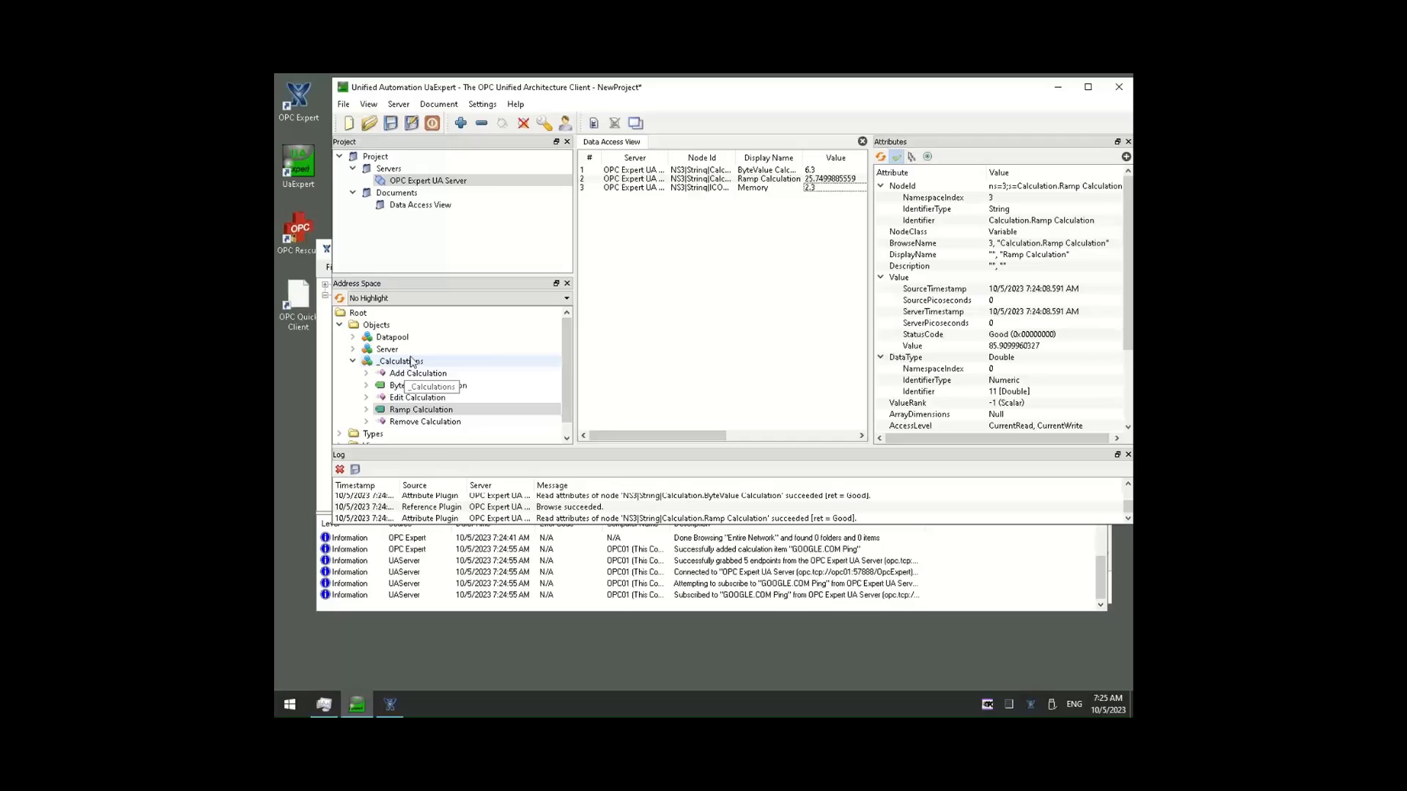
right_click(415, 365)
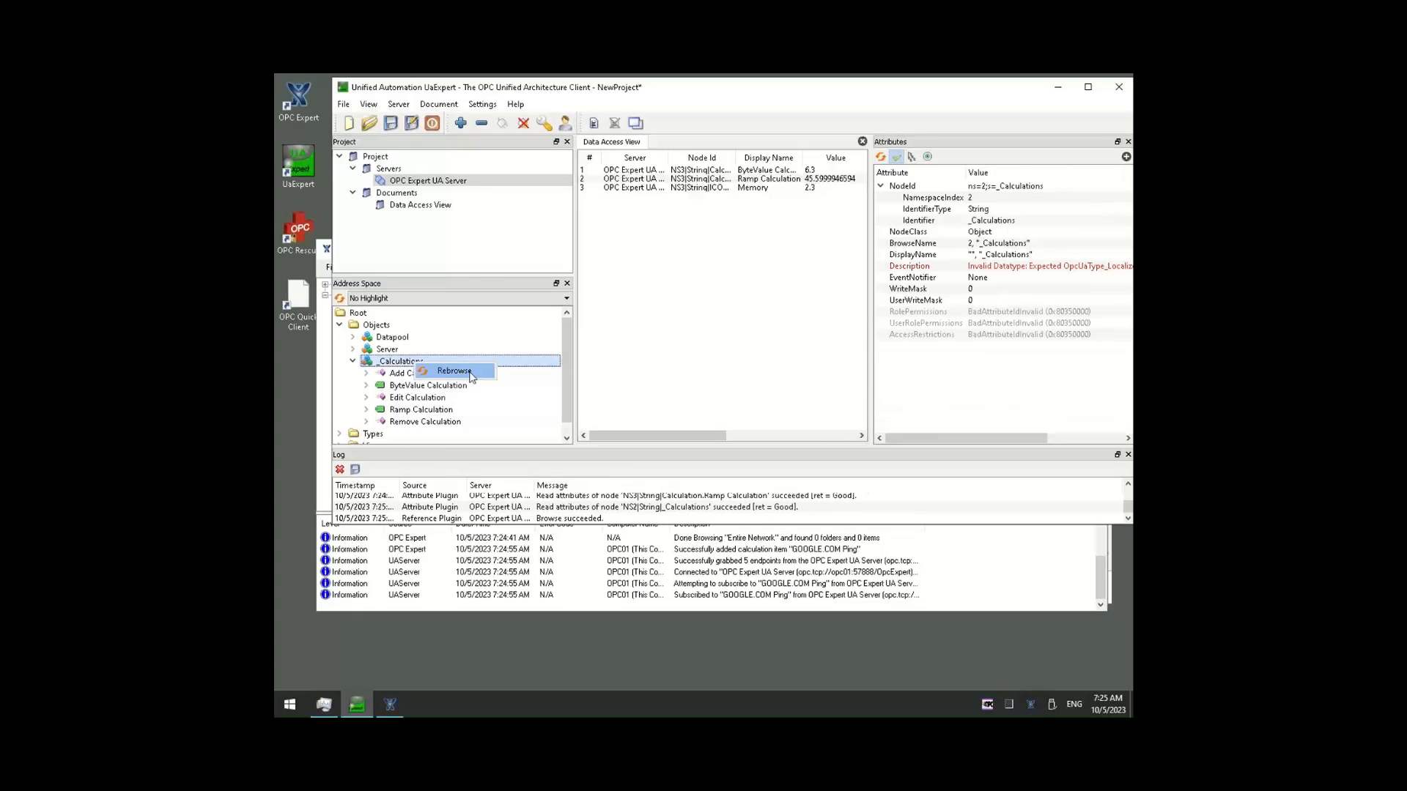
click(469, 372)
click(402, 412)
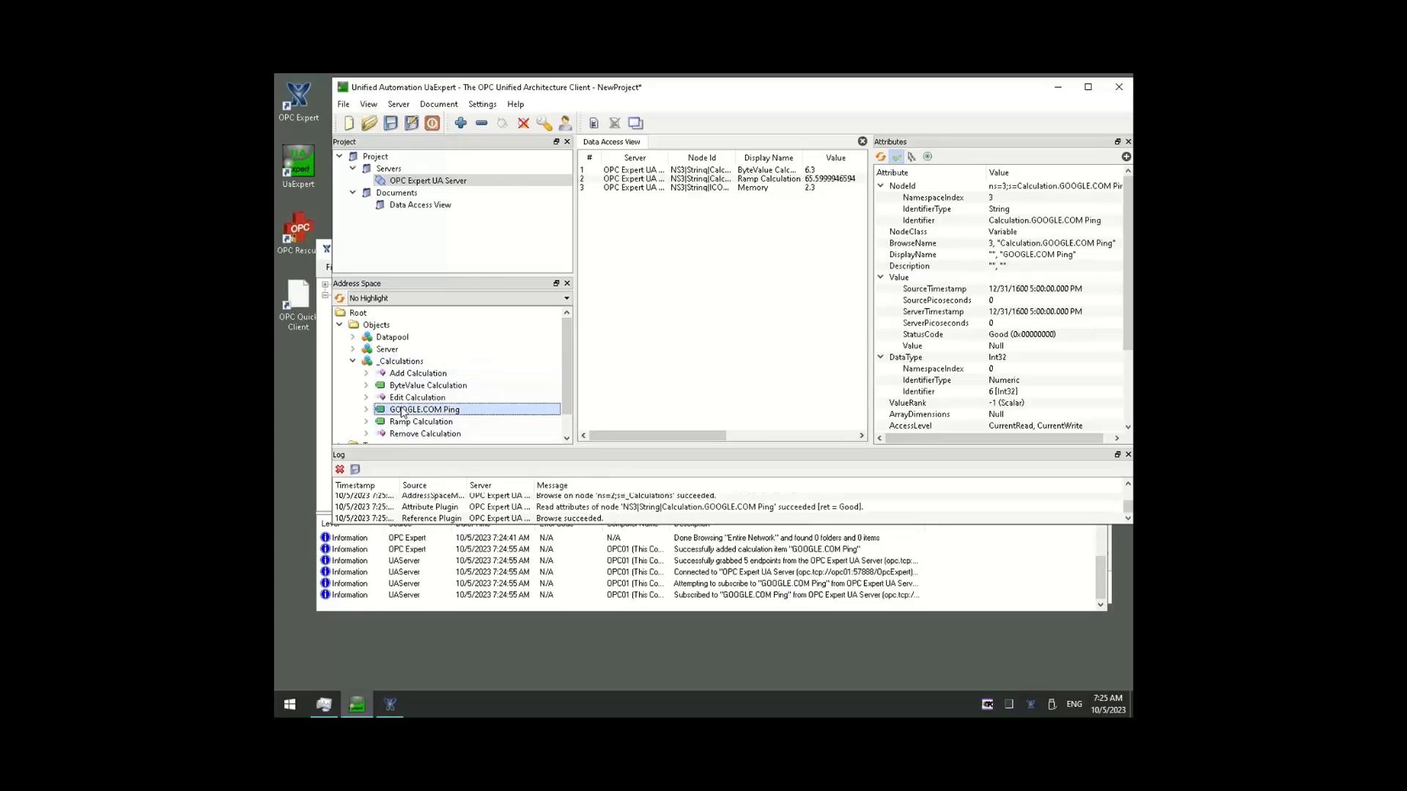
drag(402, 413, 759, 350)
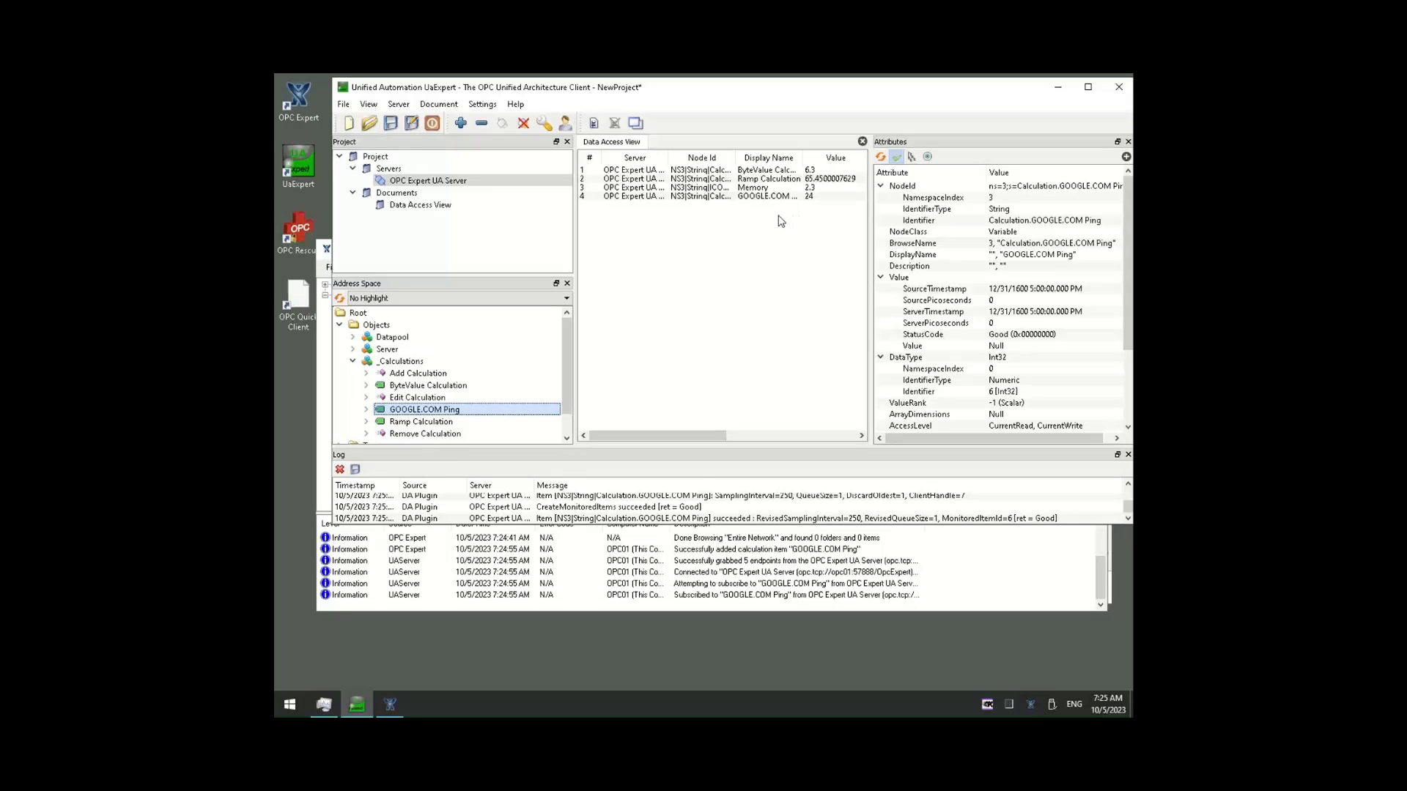
Close OPC Expert and open Calculations.csv from the Settings folder of its installation directory in Notepad, keeping UaExpert's monitored values uncovered.
click(321, 414)
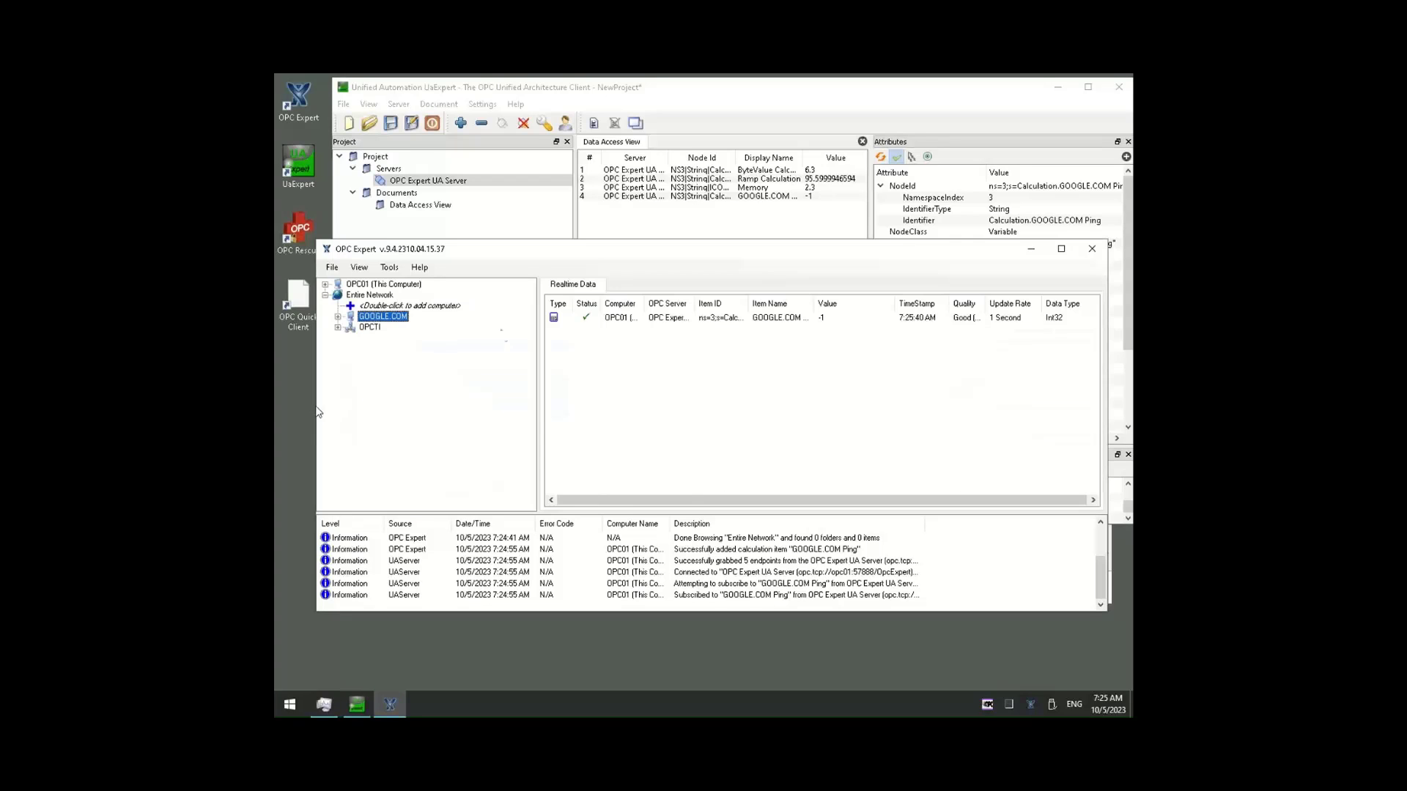
click(1092, 249)
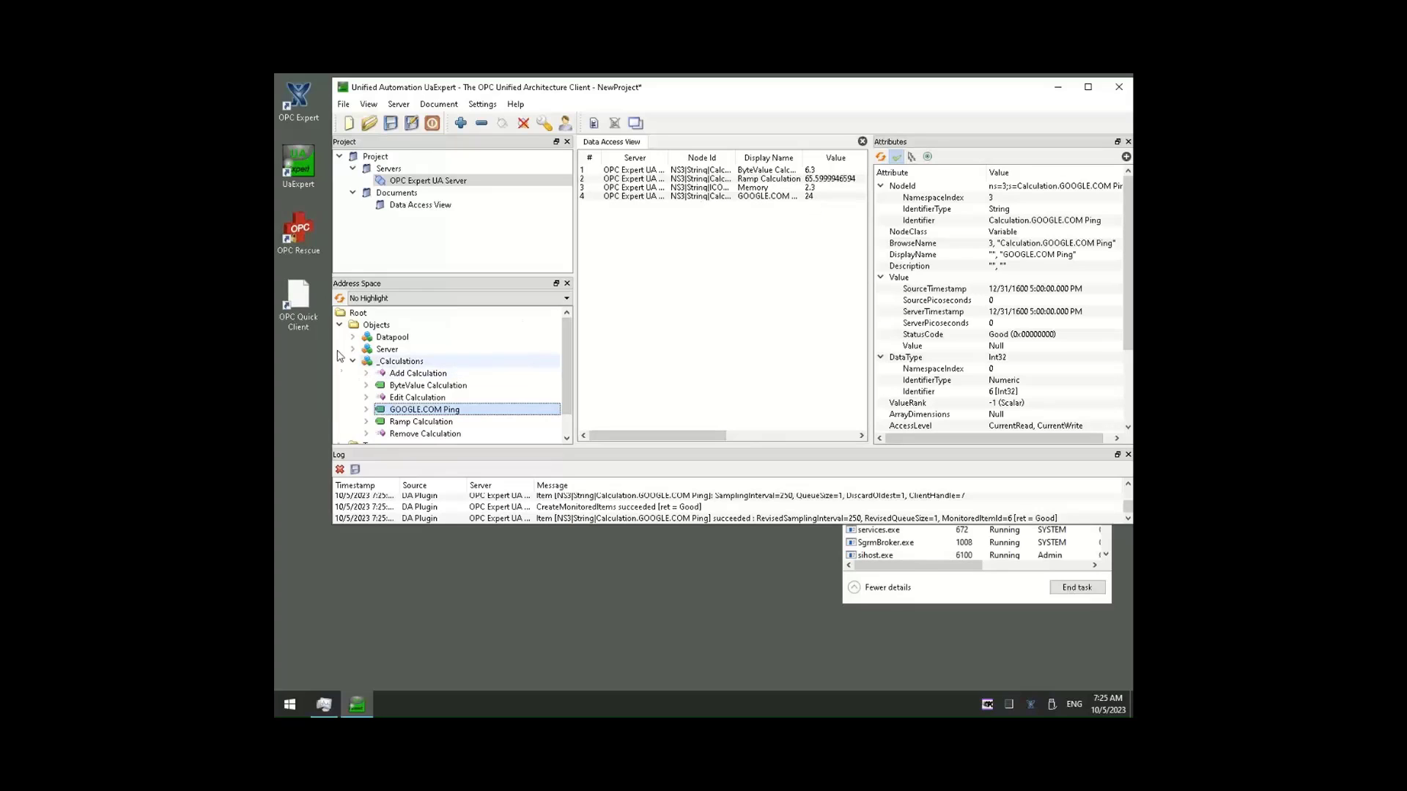
right_click(303, 115)
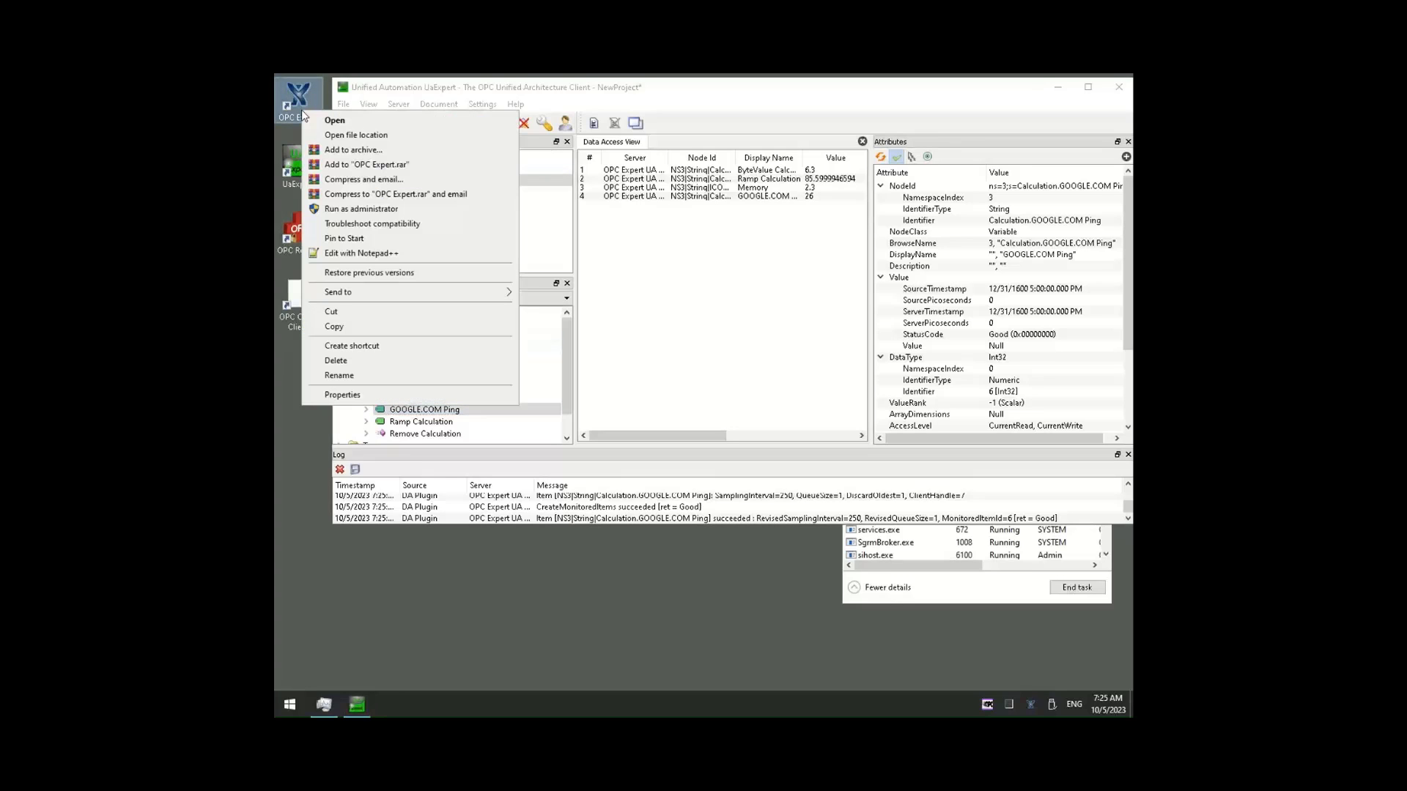
click(398, 135)
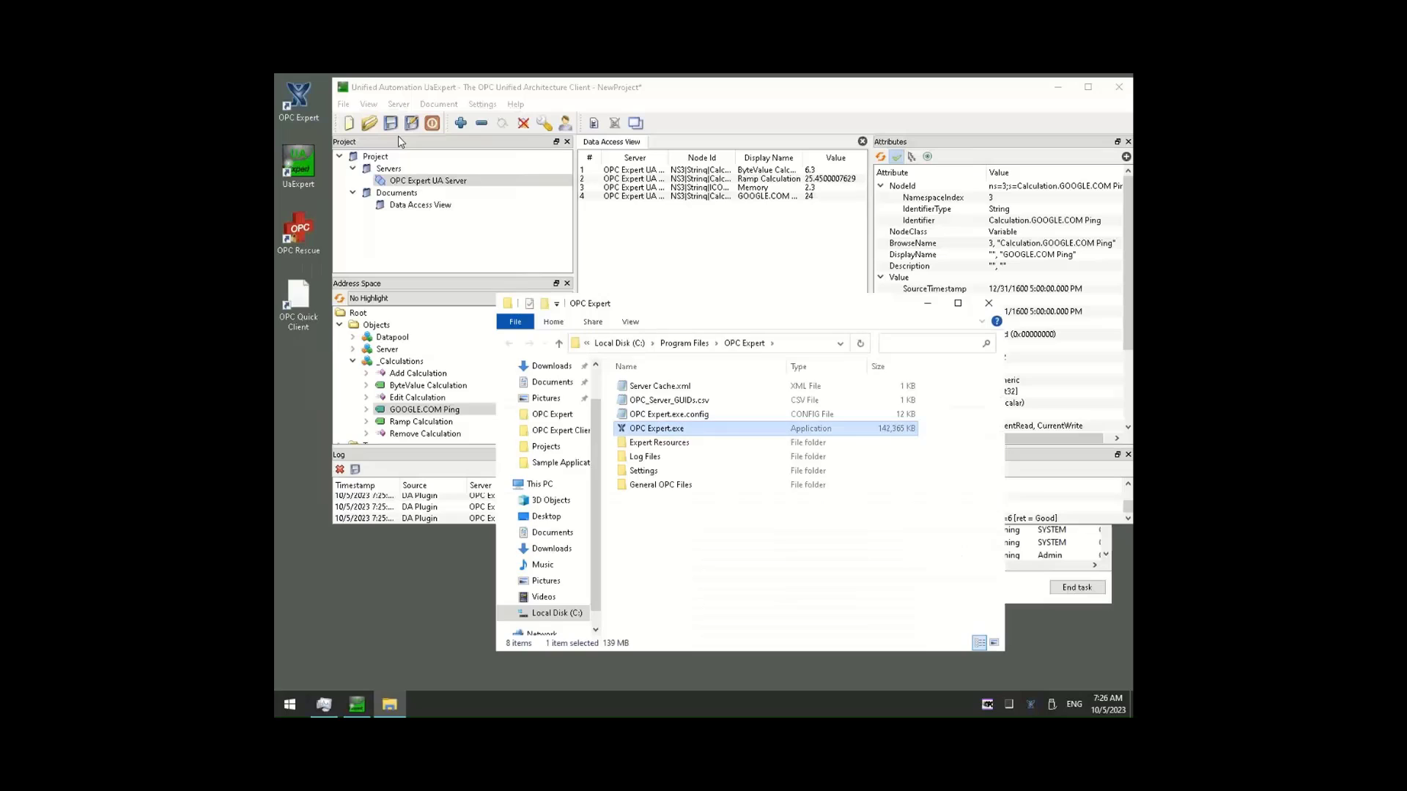
double_click(659, 475)
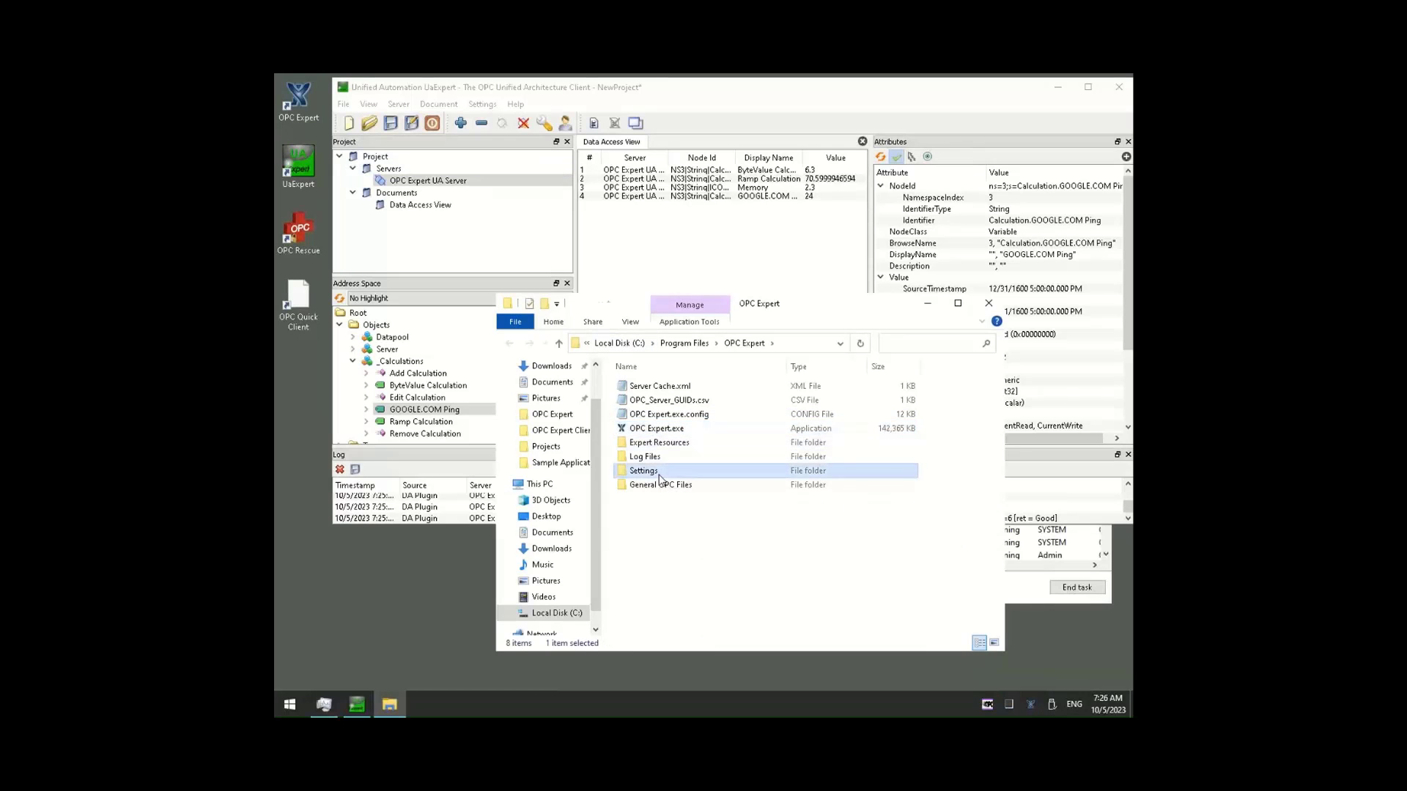
click(663, 402)
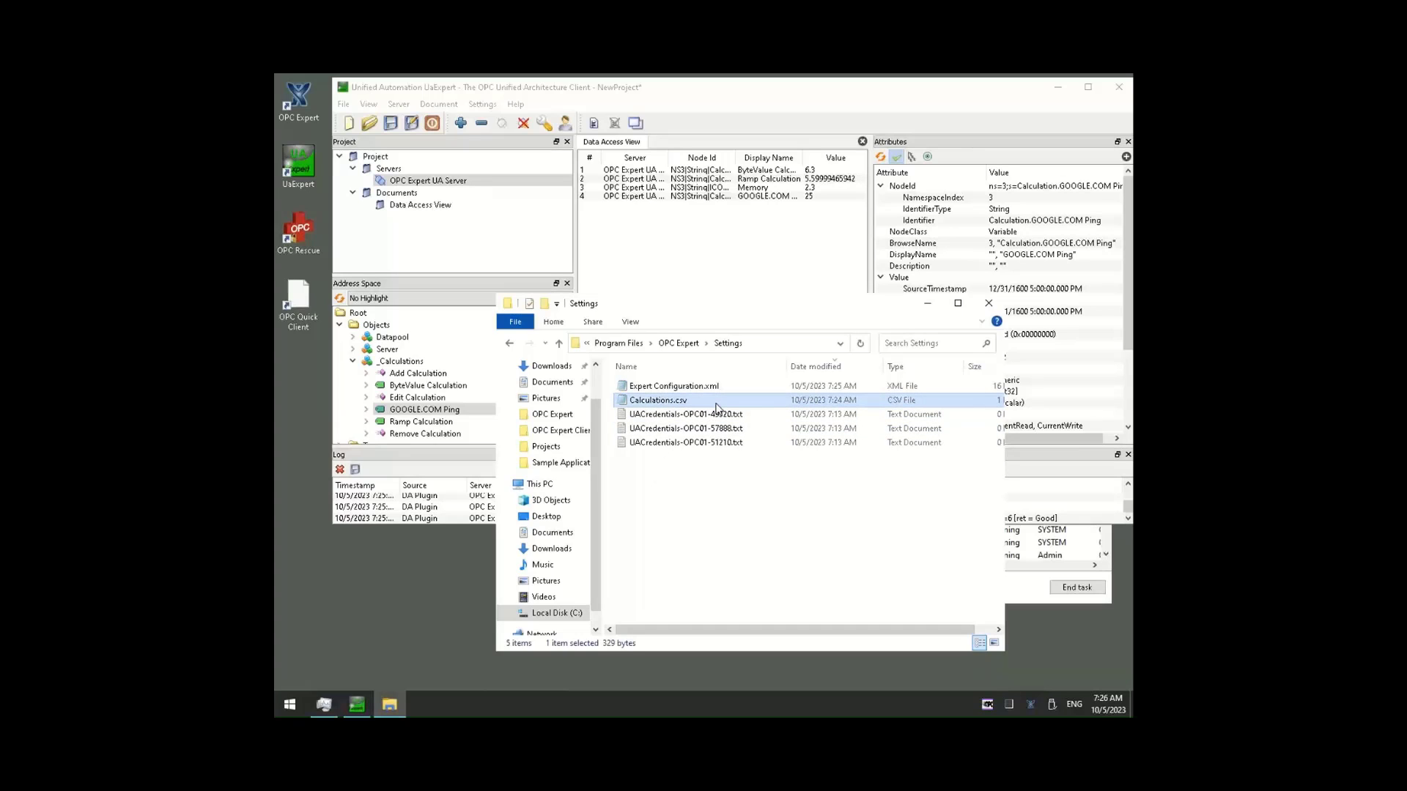
right_click(717, 408)
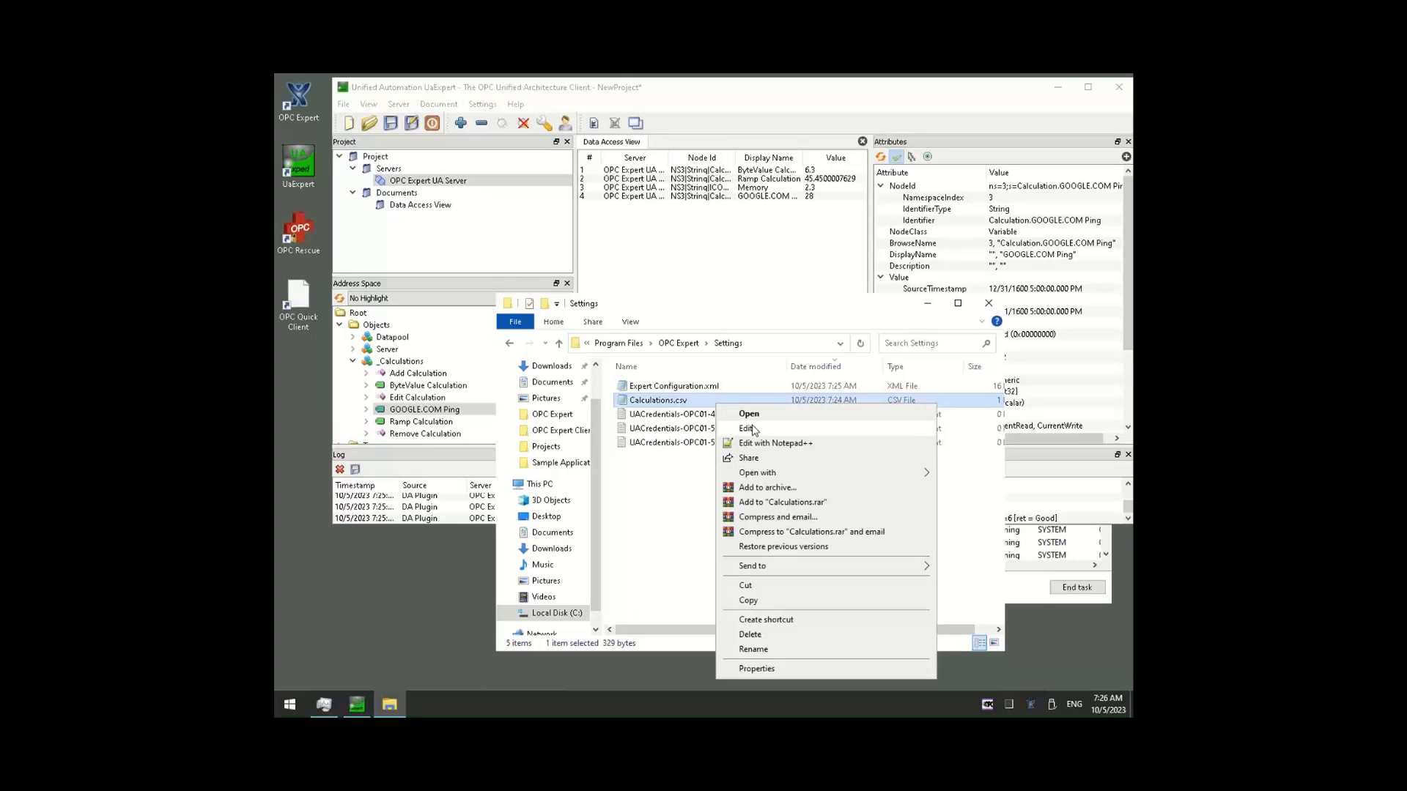
click(753, 430)
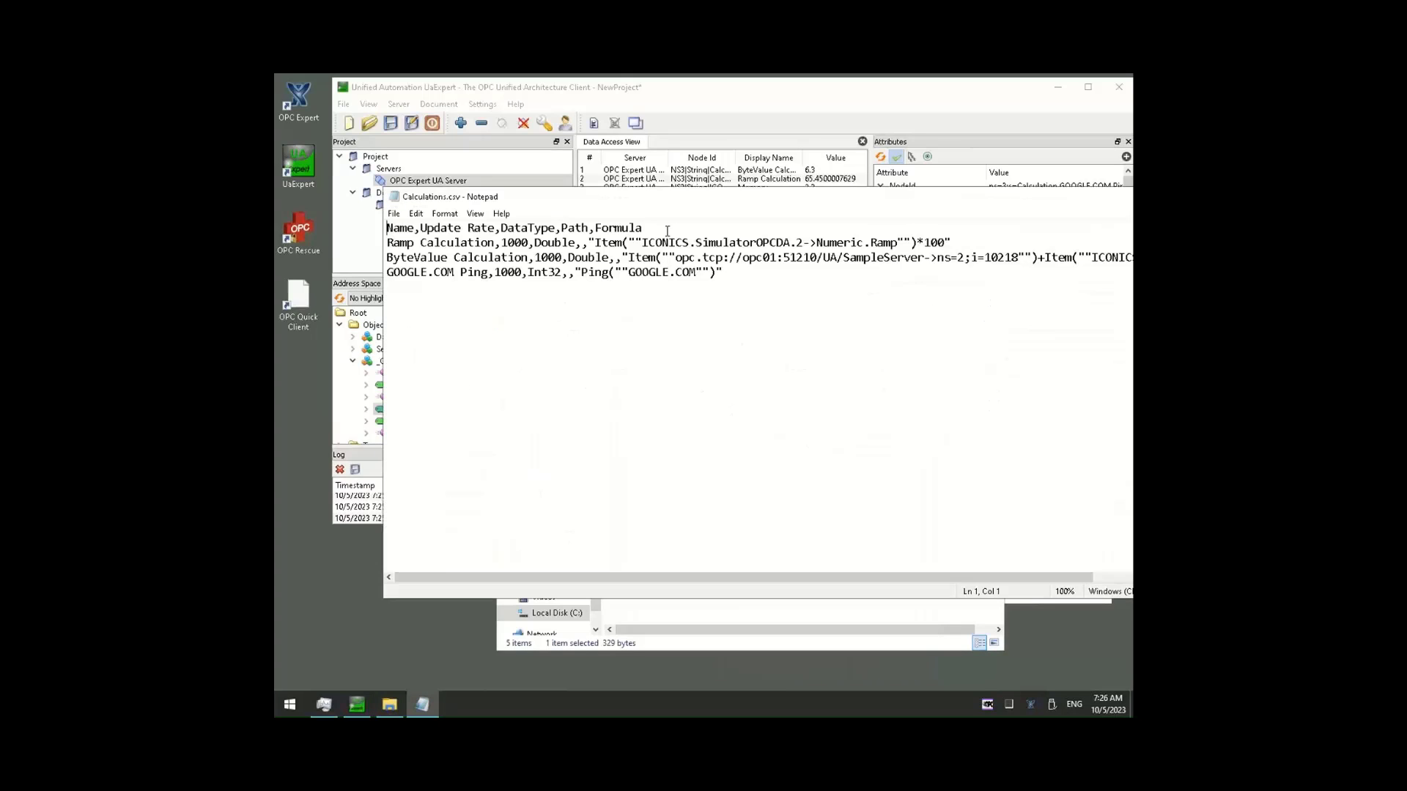
drag(679, 208, 601, 267)
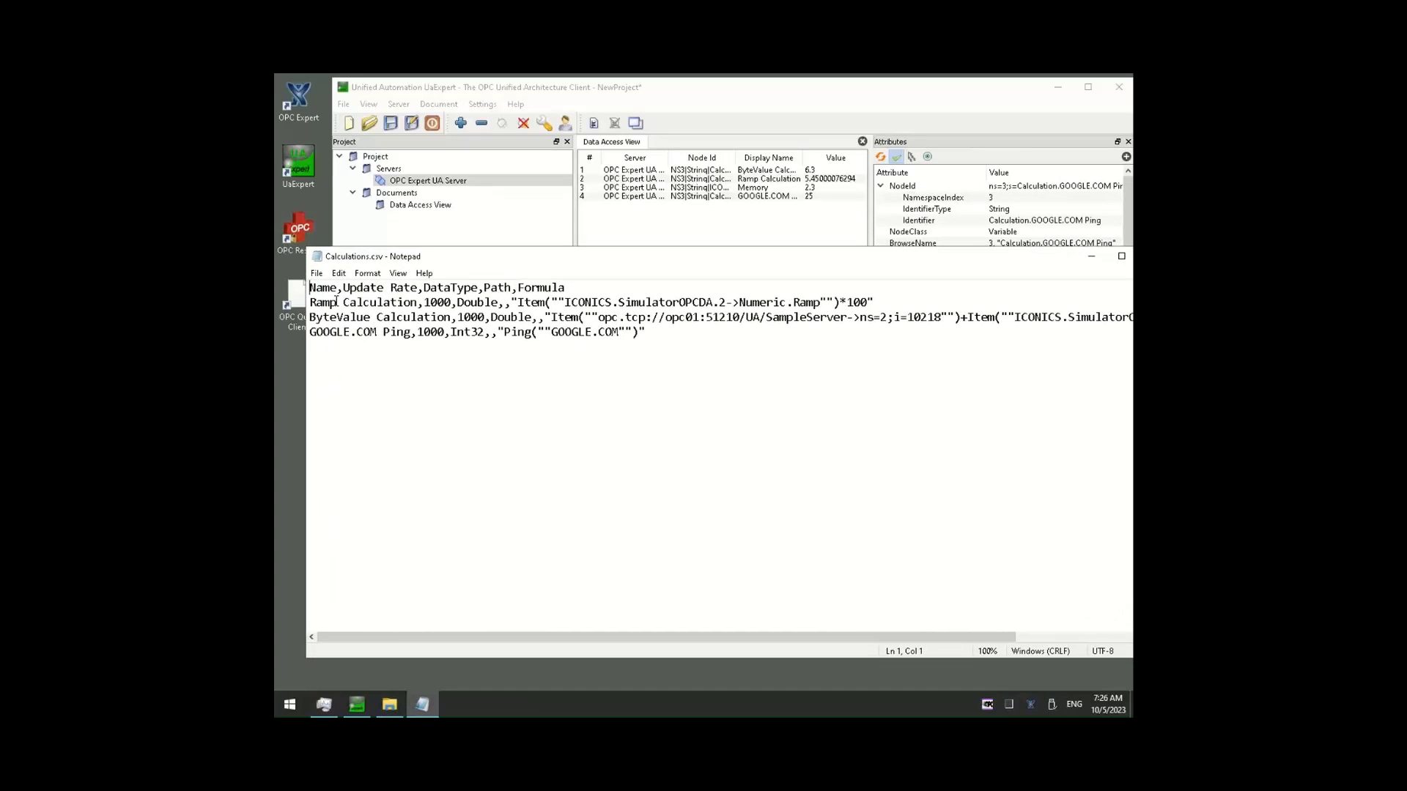
Examine the Ramp Calculation and ByteValue Calculation rows, including the OPC UA and OPC DA item references in their formulas.
drag(317, 302, 330, 302)
drag(861, 301, 835, 301)
drag(311, 320, 994, 317)
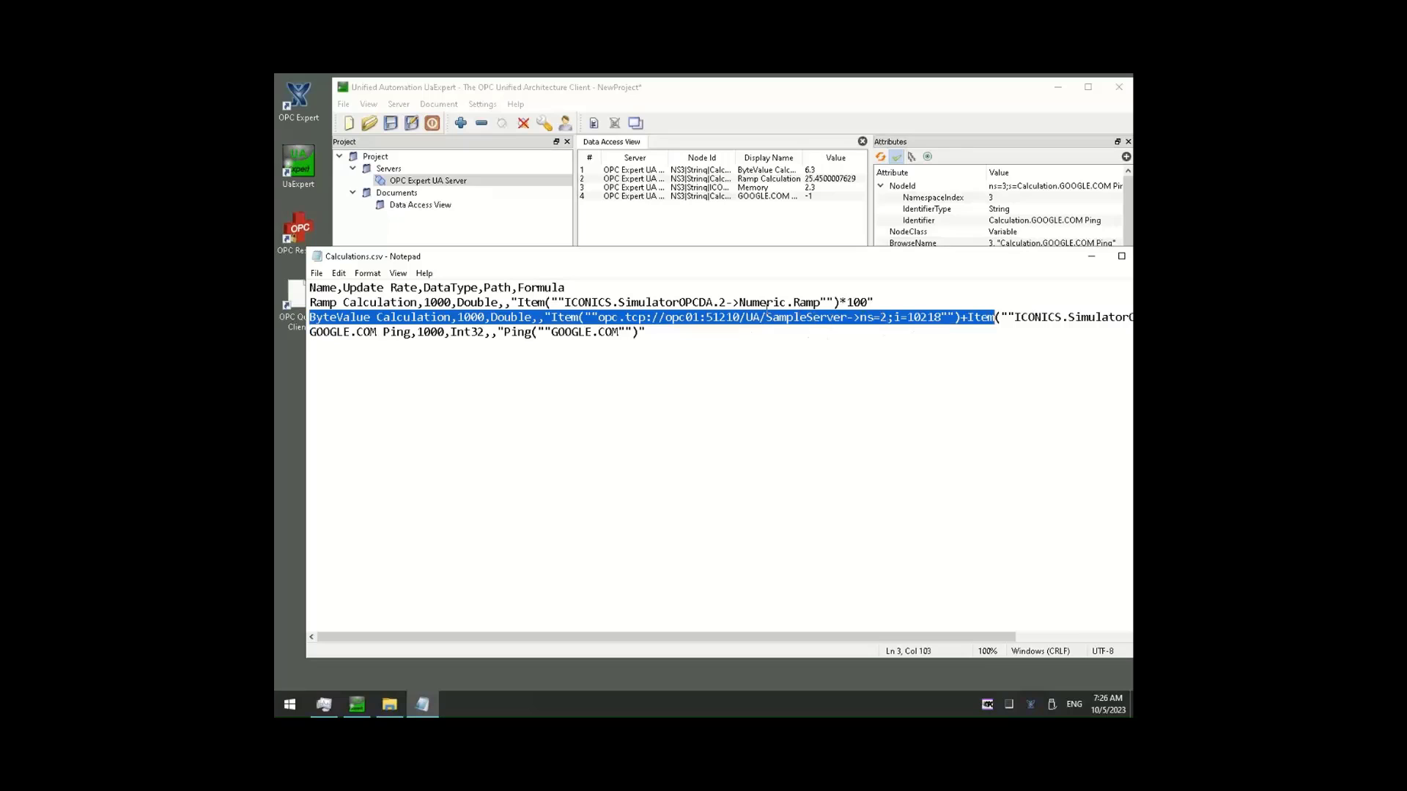
click(935, 317)
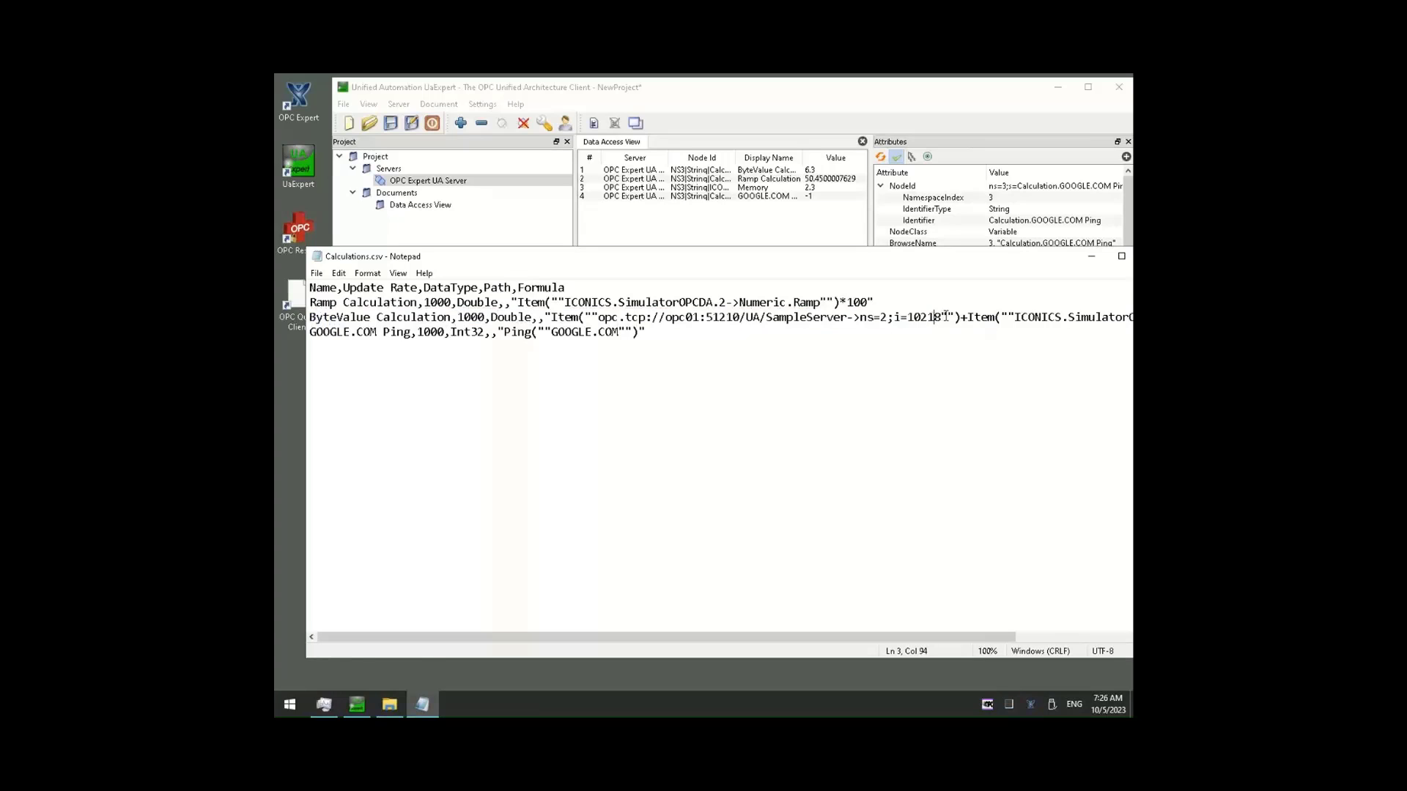
drag(945, 317, 599, 320)
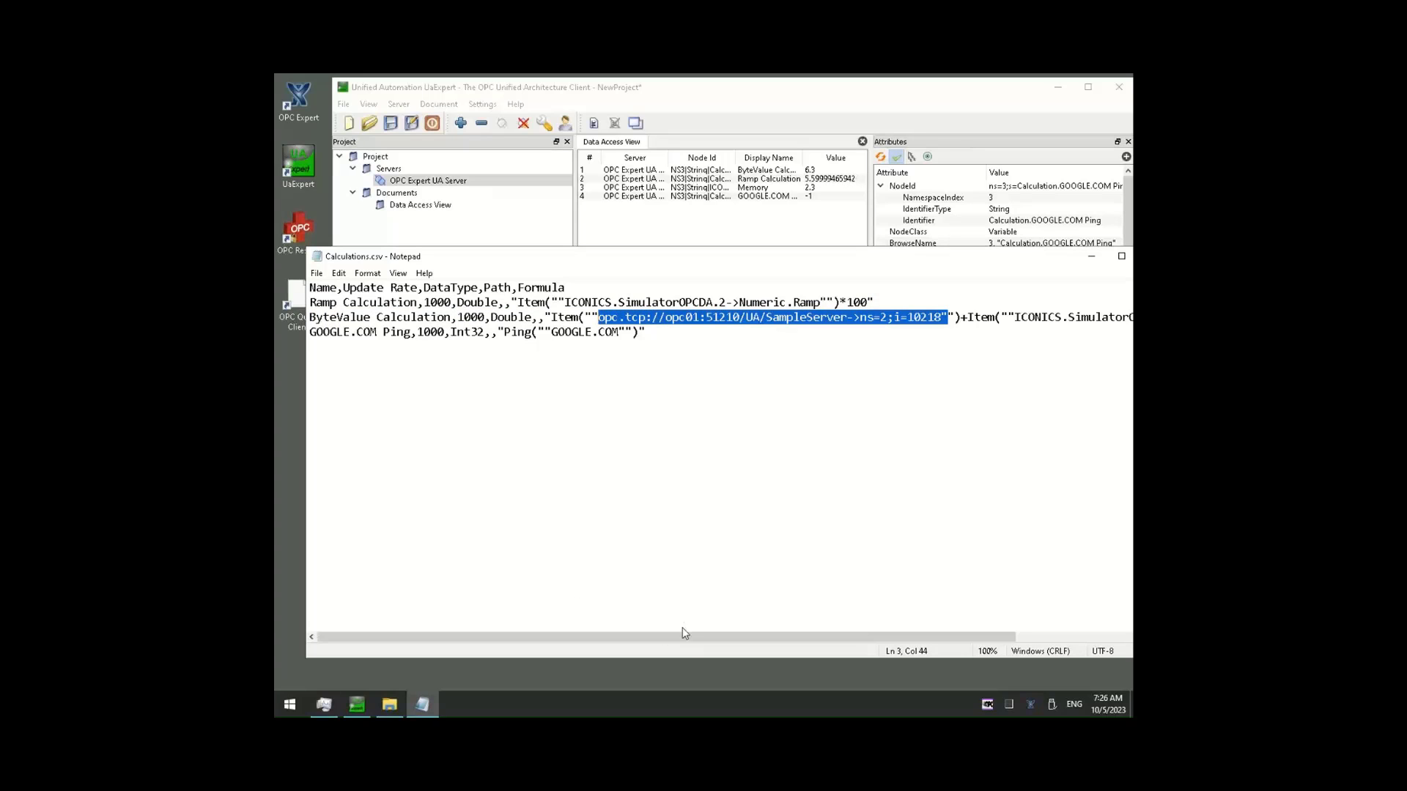
drag(674, 639, 839, 630)
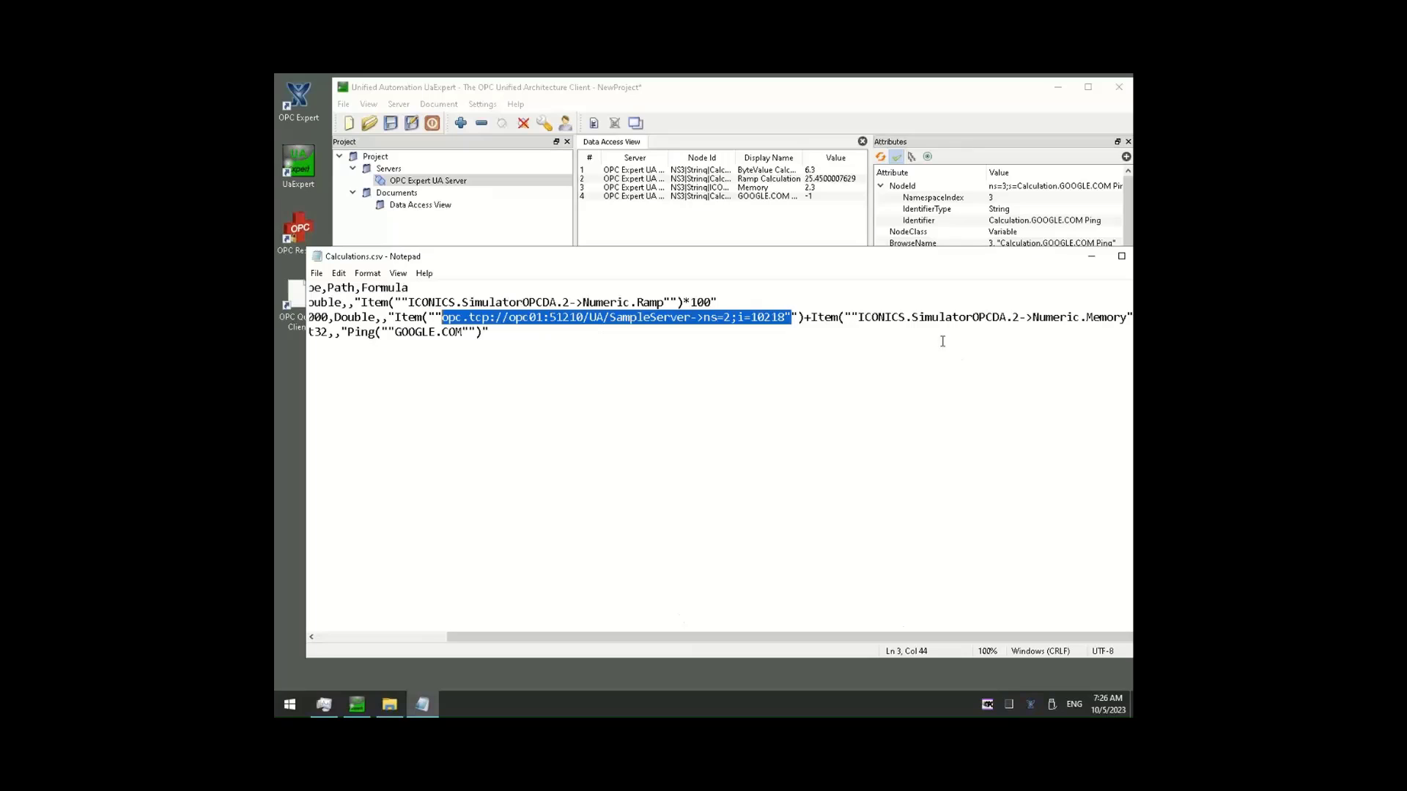
drag(858, 320, 1038, 331)
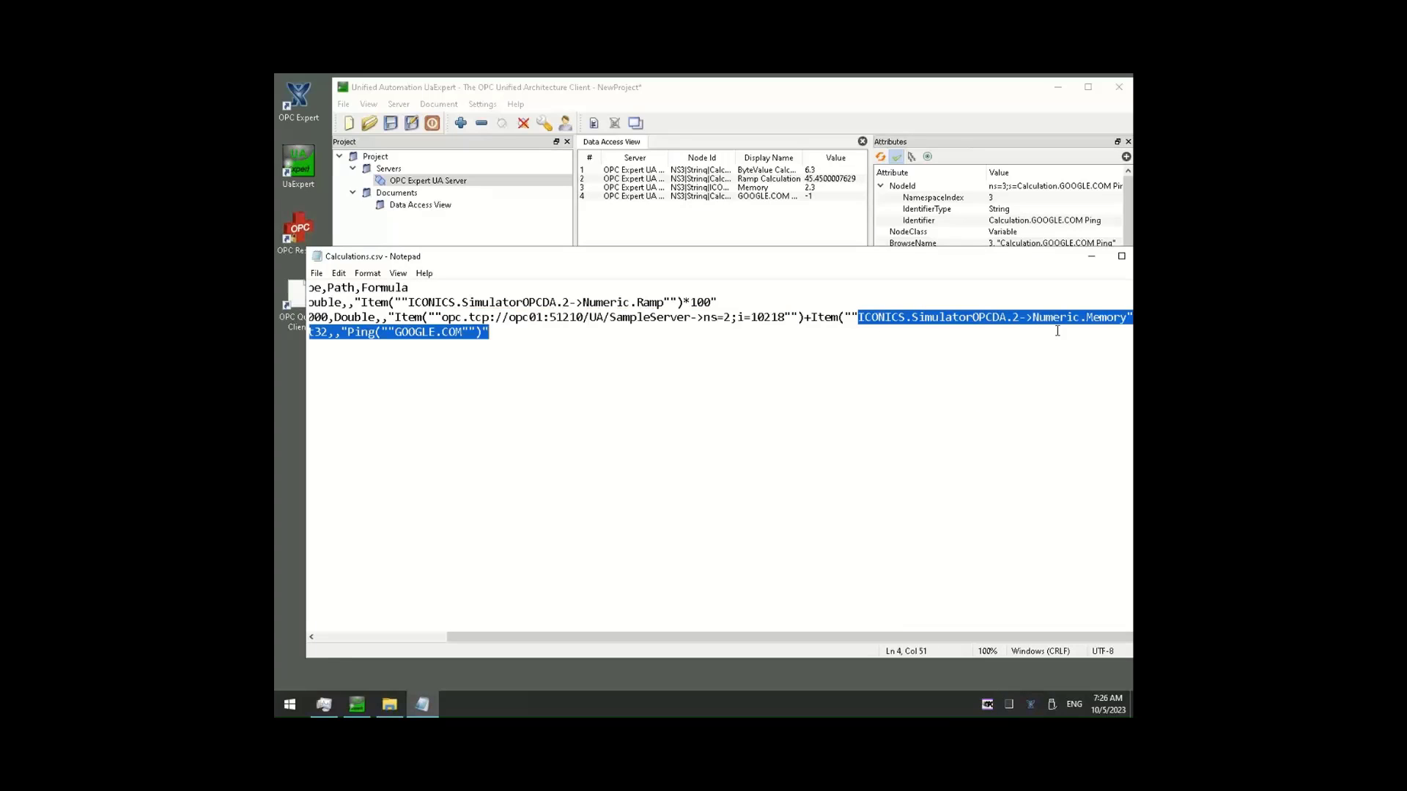
Duplicate the GOOGLE.COM Ping row on the line below it in Calculations.csv.
click(1024, 513)
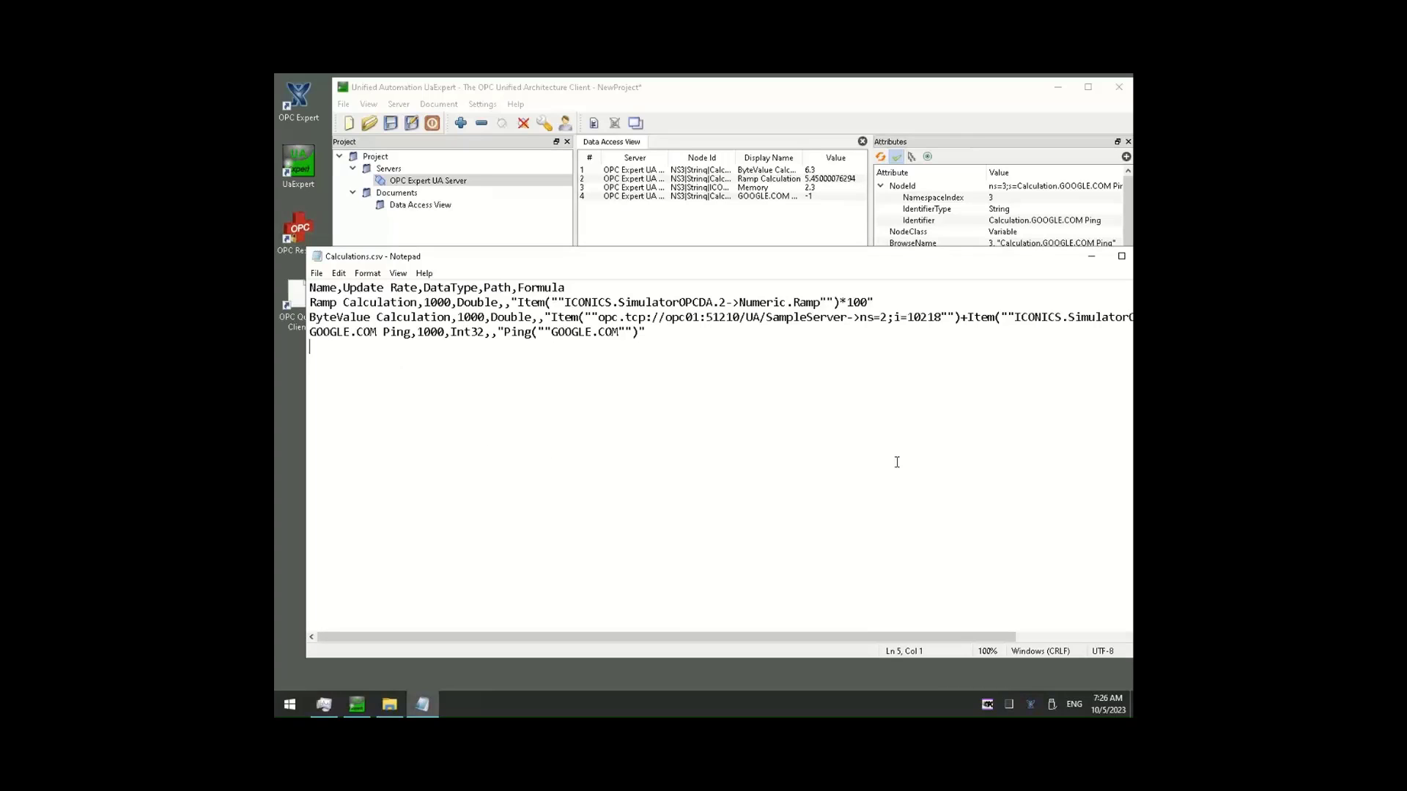
key(Up)
key(shift+Down)
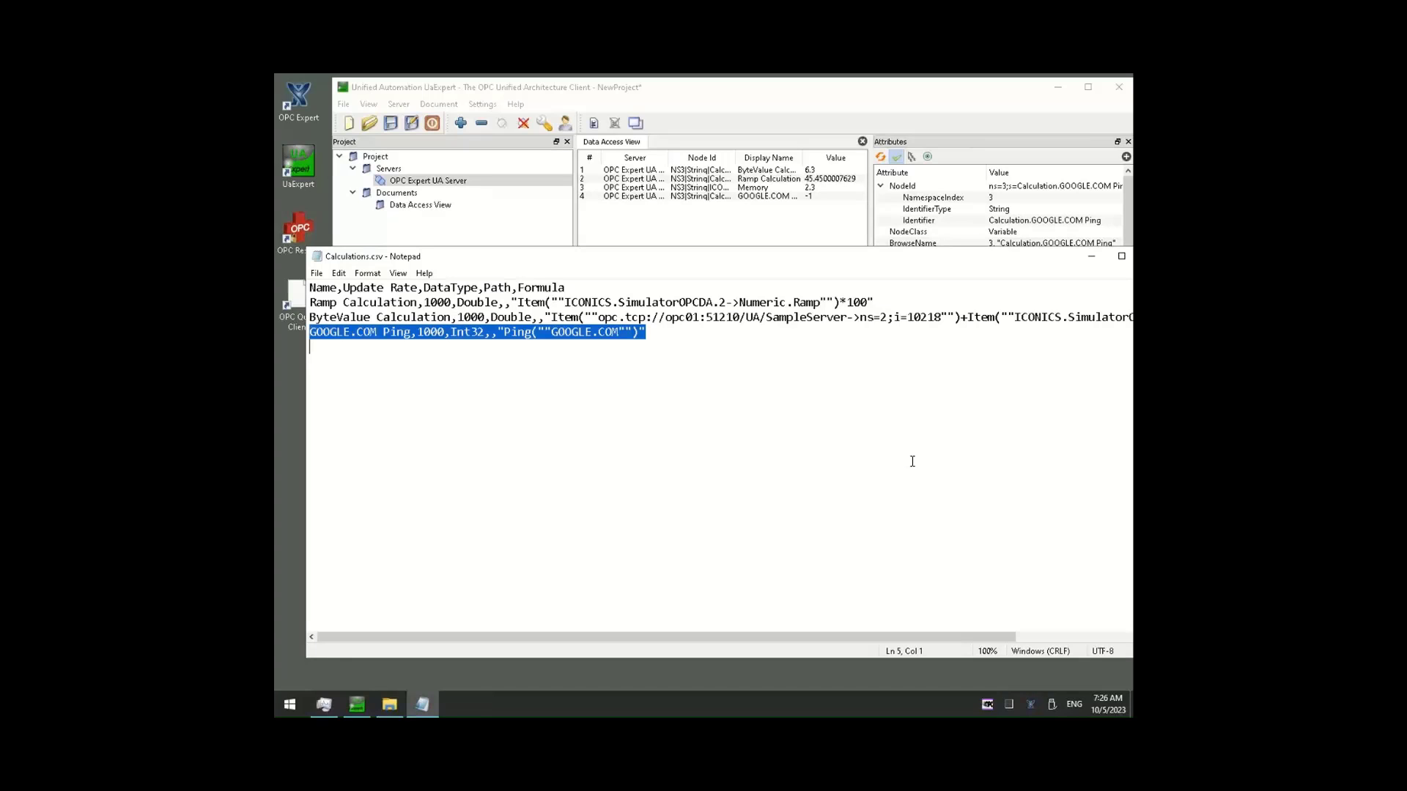
text(GOOGLE.COM Ping,1000,Int32,,"Ping(""GOOGLE.COM"")")
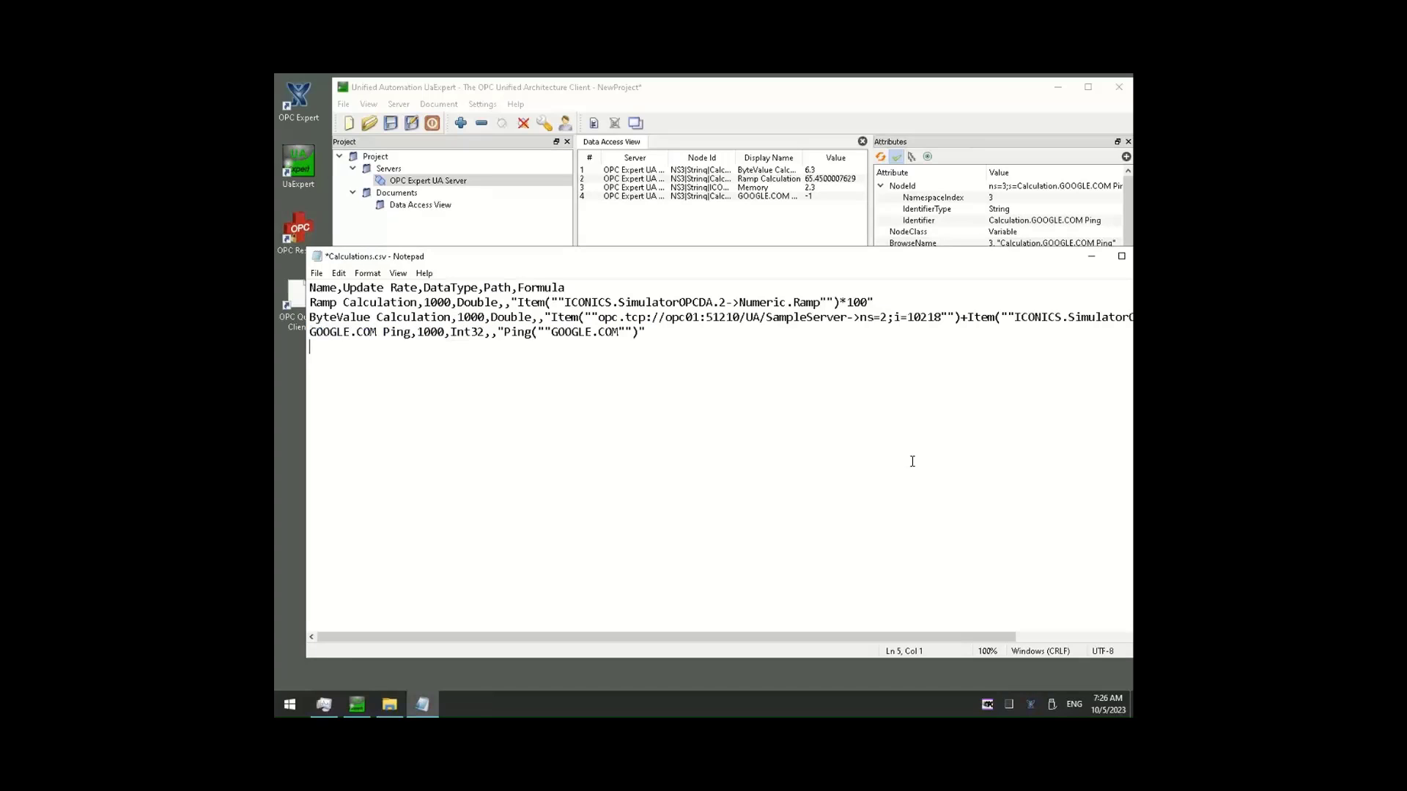
text(GOOGLE.COM Ping,1000,Int32,,"Ping(""GOOGLE.COM"")")
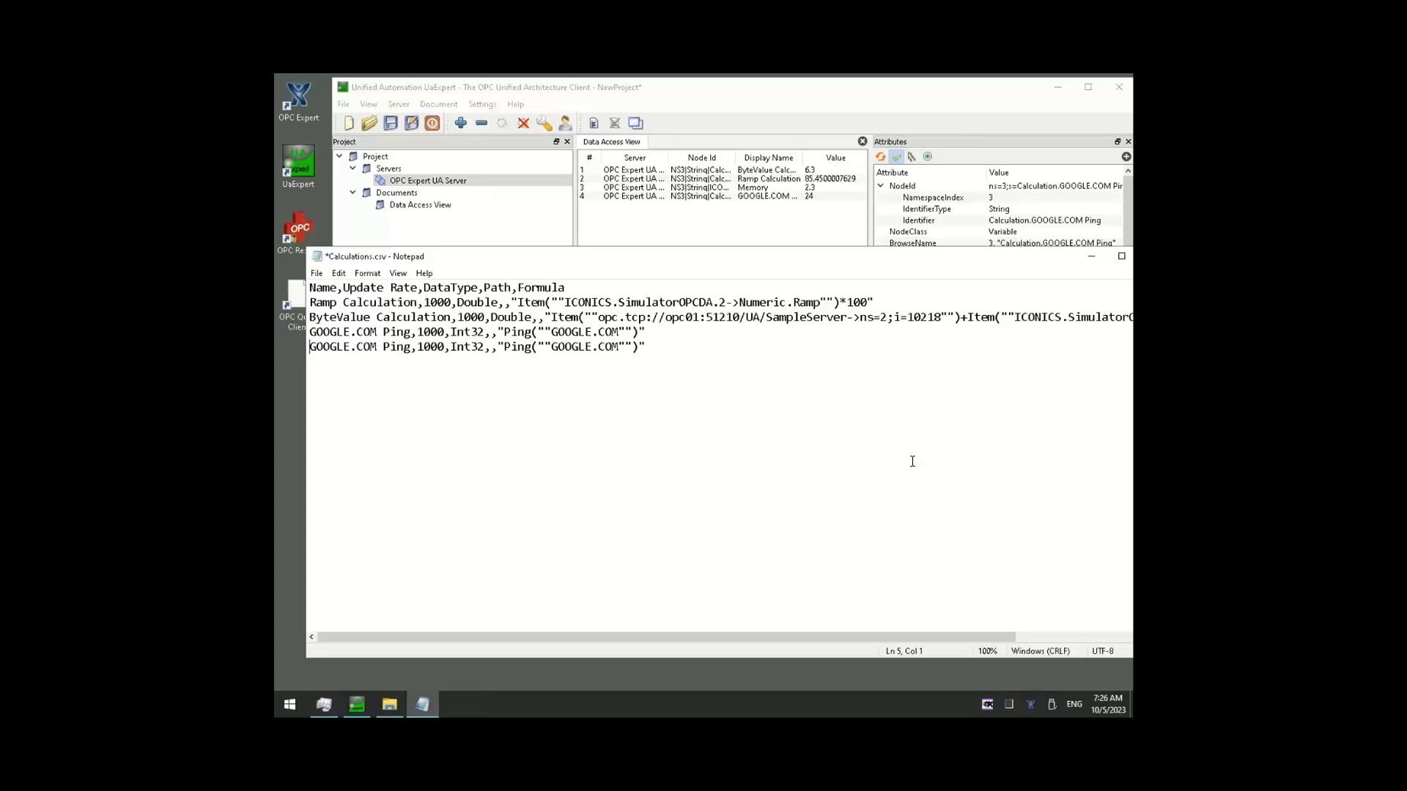
Strip GOOGLE.COM from the duplicated row's name and GOOGLE from its Ping formula, leaving a blank ping template.
key(Delete)
key(Delete)
key(Delete)
key(Delete)
key(Delete)
key(Delete)
key(Delete)
key(Delete)
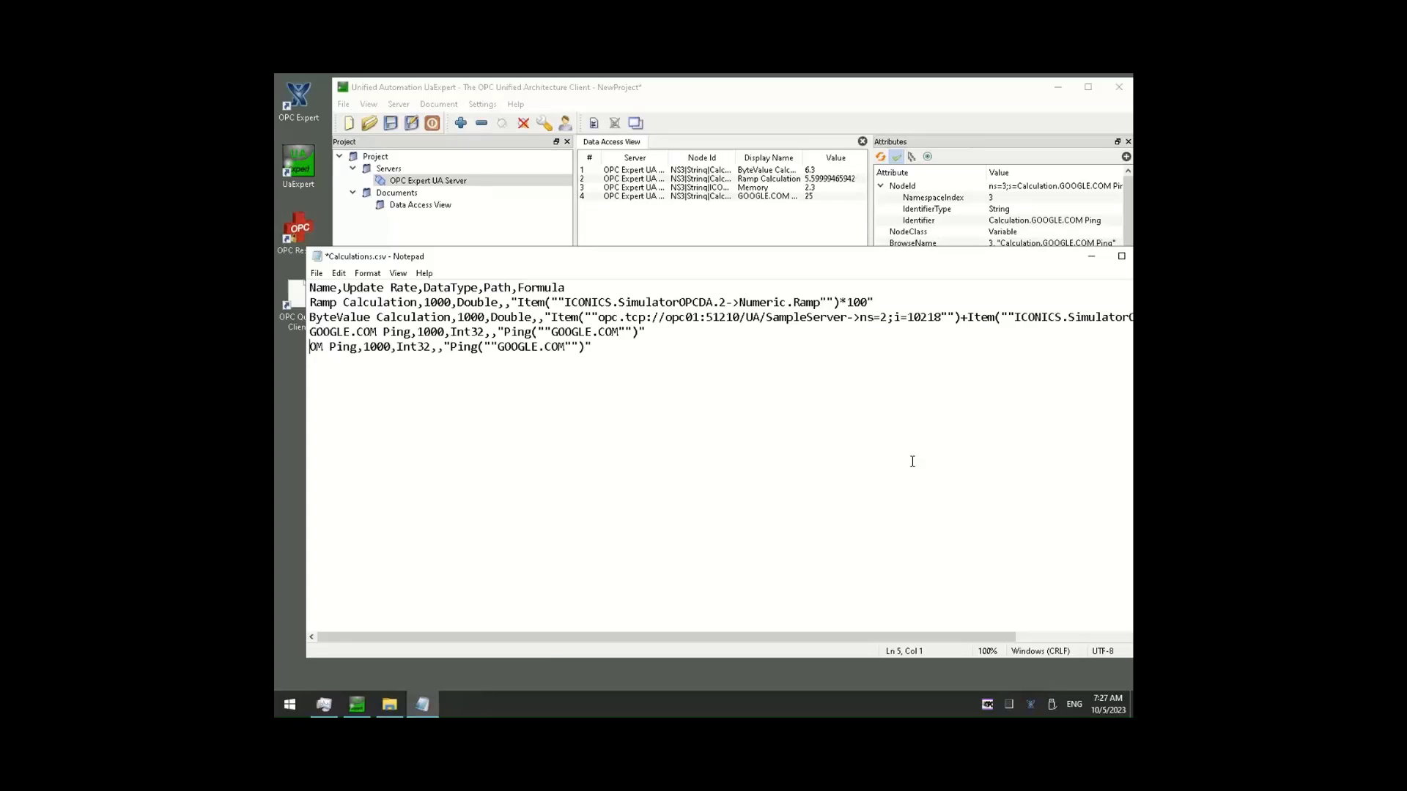
key(Delete)
key(Delete)
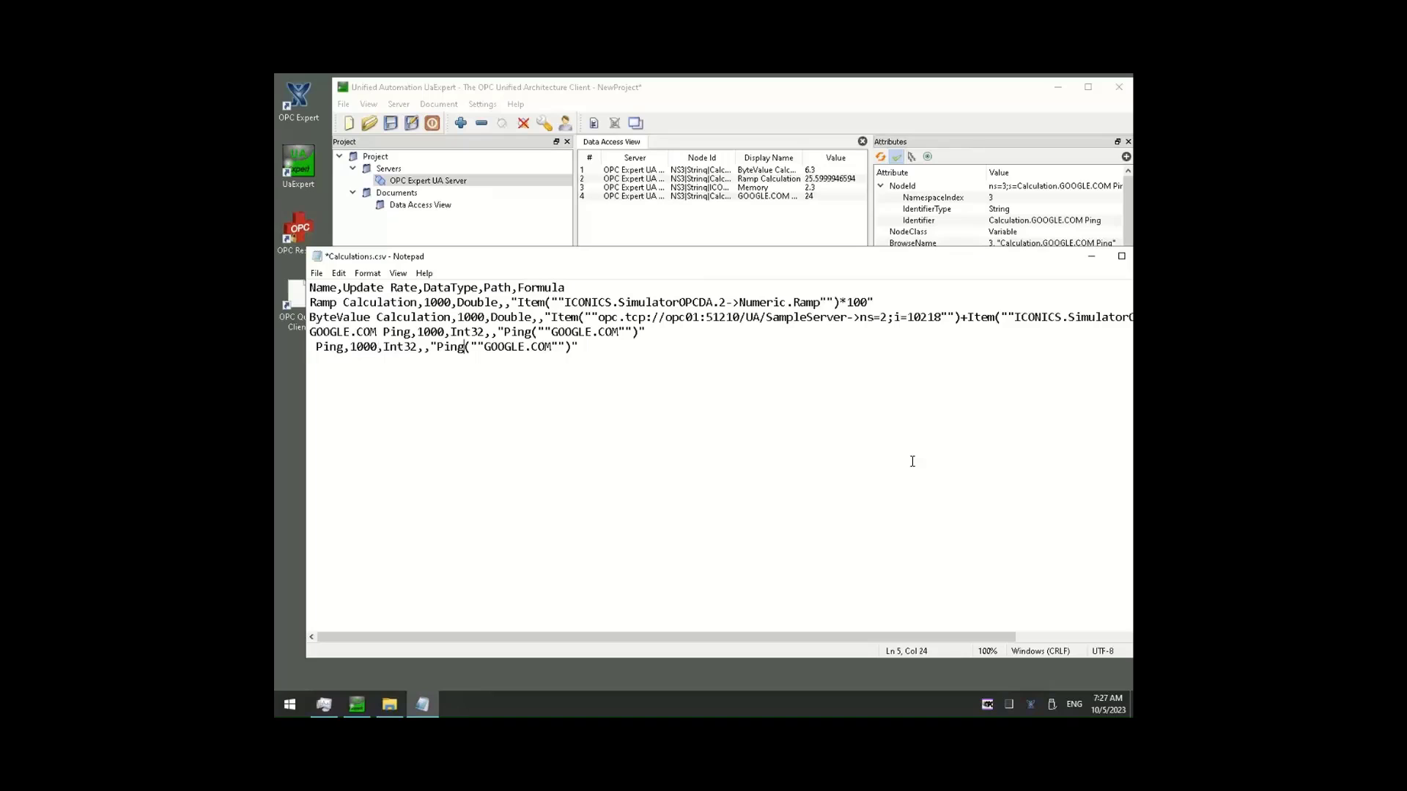
key(Right)
key(Right)
key(Right)
key(Delete)
key(Delete)
key(Delete)
key(Delete)
key(Delete)
key(Delete)
Replicate the blank ping template row so that Calculations.csv holds three of them.
key(Up)
key(End)
key(Home)
key(shift+Down)
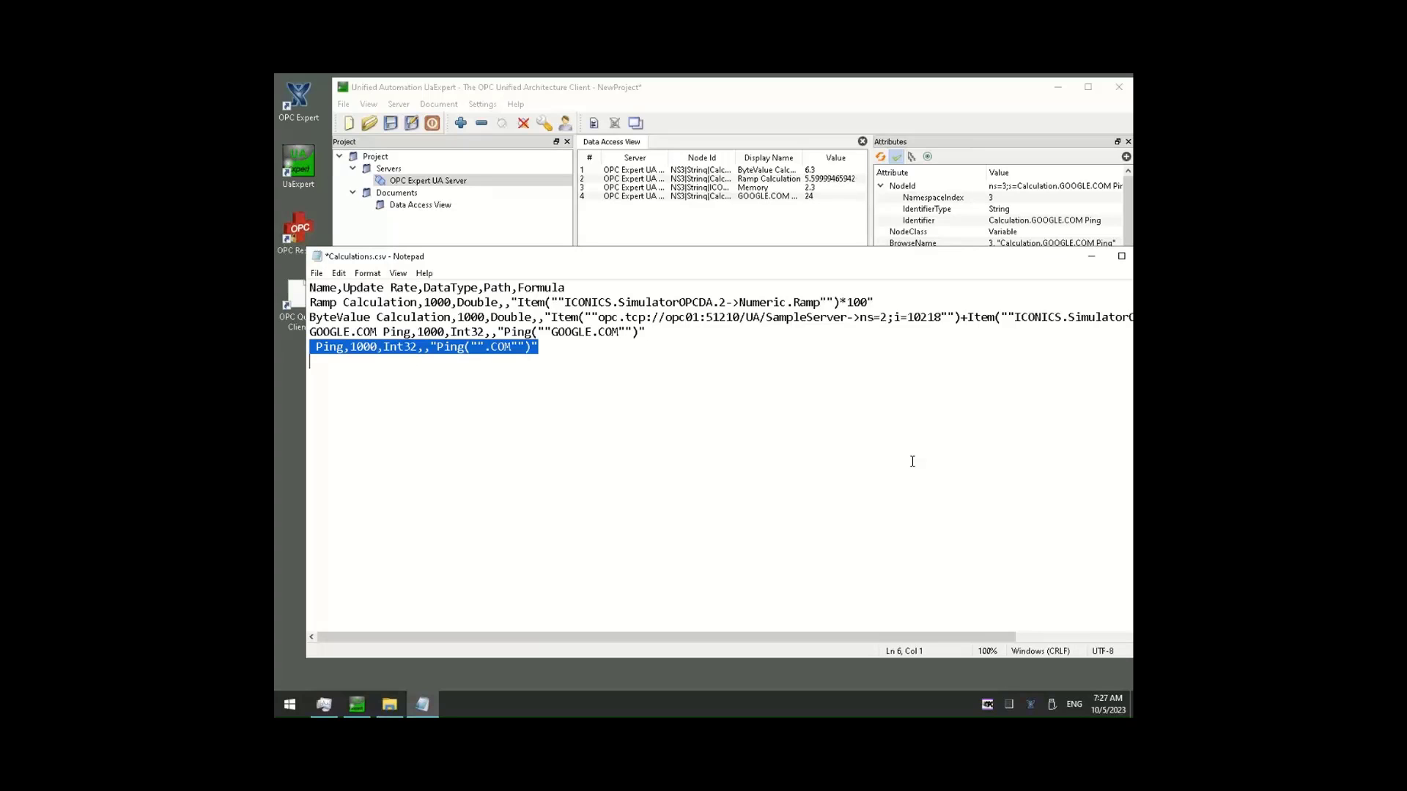
key(ctrl+c)
key(ctrl+v)
key(ctrl+v)
key(ctrl+v)
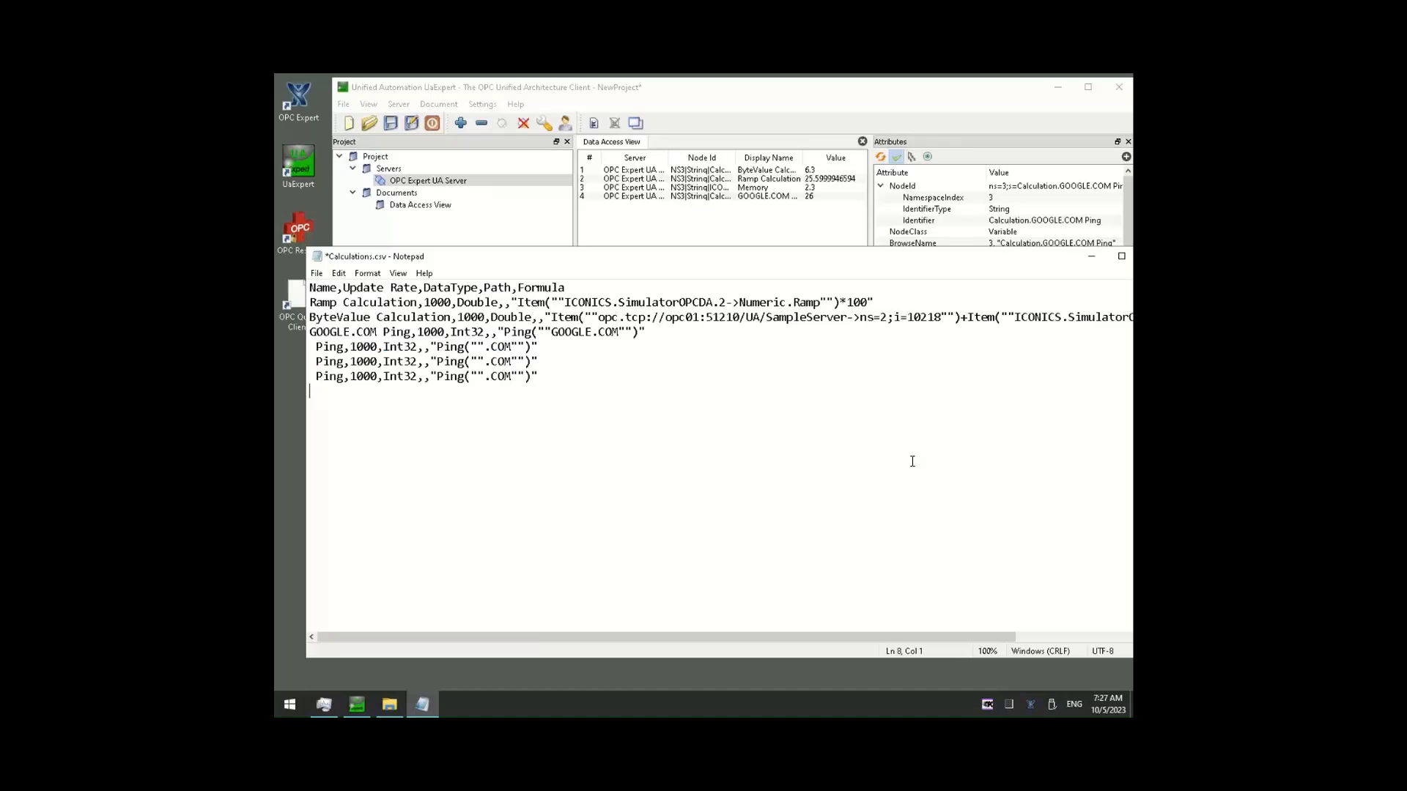
Fill in the first template row with the name Microsoft Ping and the ping target Microsoft.COM.
key(Up)
key(Up)
key(Up)
text(Micro)
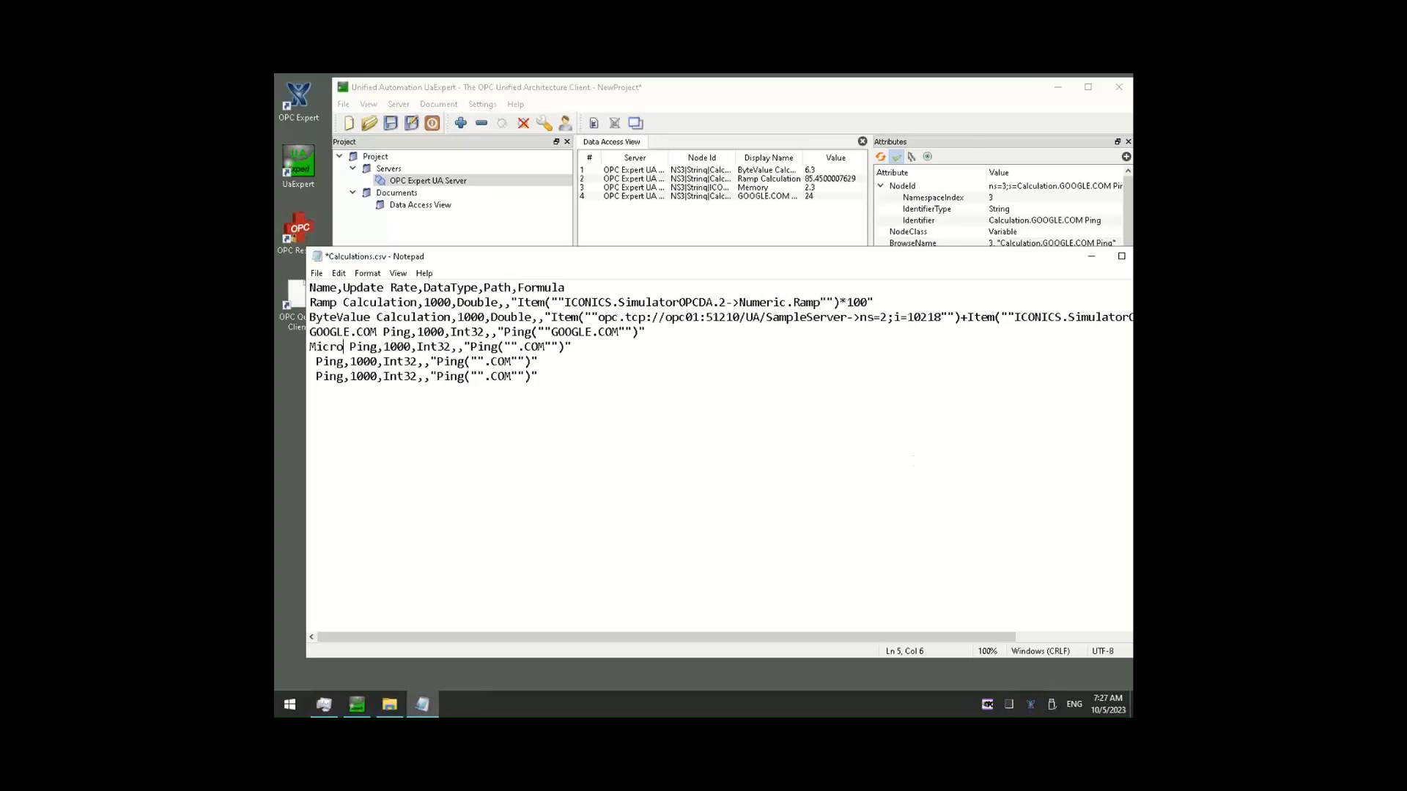
text(soft)
key(Down)
key(Left)
key(Left)
key(Left)
key(Left)
key(Left)
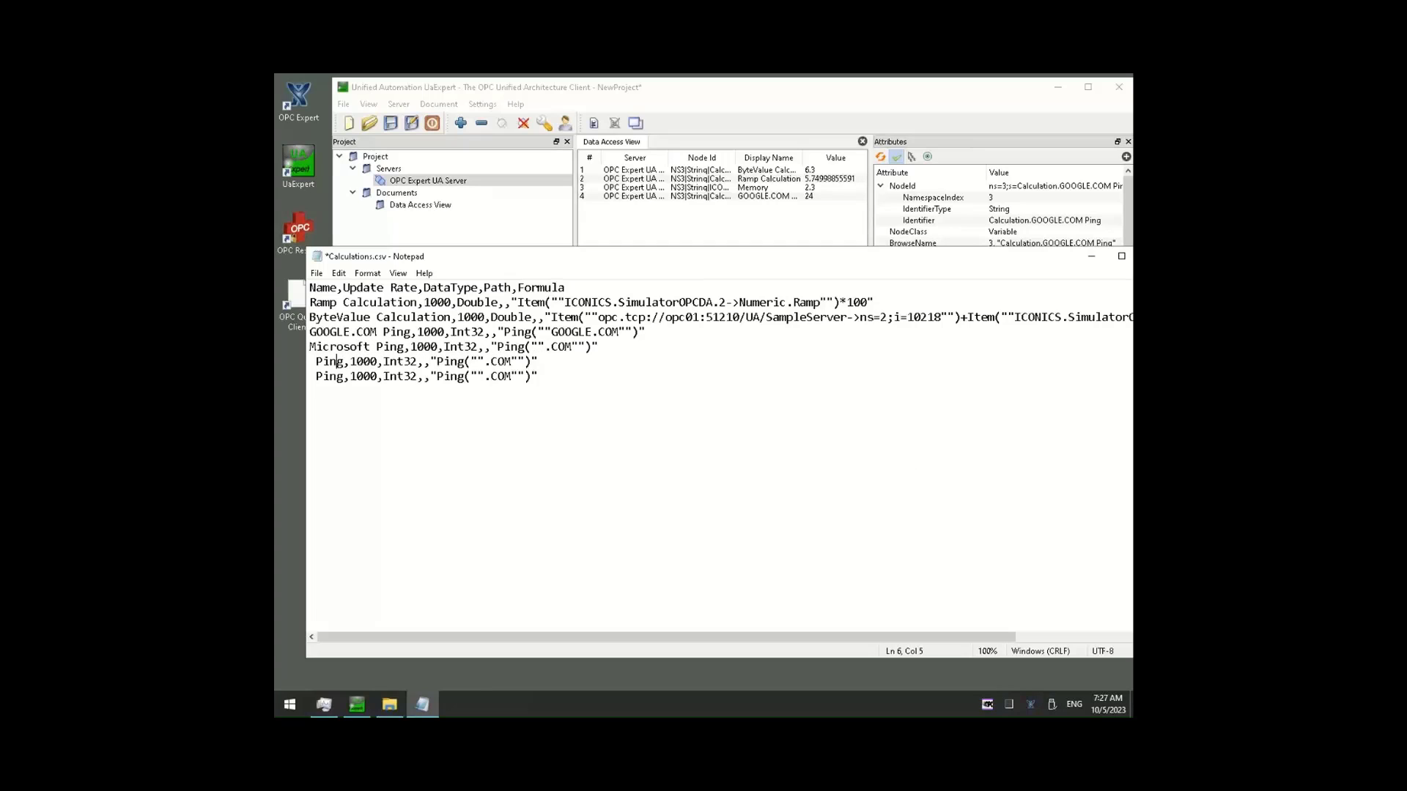
key(Up)
key(Right)
key(Right)
key(Right)
key(Right)
key(Right)
key(Right)
key(Right)
key(Right)
key(Right)
key(Right)
key(Right)
key(Right)
key(Right)
key(Right)
text(Microsoft)
Fill in the second template row with the name IBM Ping and the ping target IBM.COM.
key(Left)
key(Left)
key(Left)
key(Left)
key(Left)
key(Left)
key(Left)
key(Left)
key(Left)
key(Left)
key(Left)
key(Left)
key(Left)
key(Left)
key(Left)
key(Left)
key(Left)
key(Left)
key(Left)
key(Left)
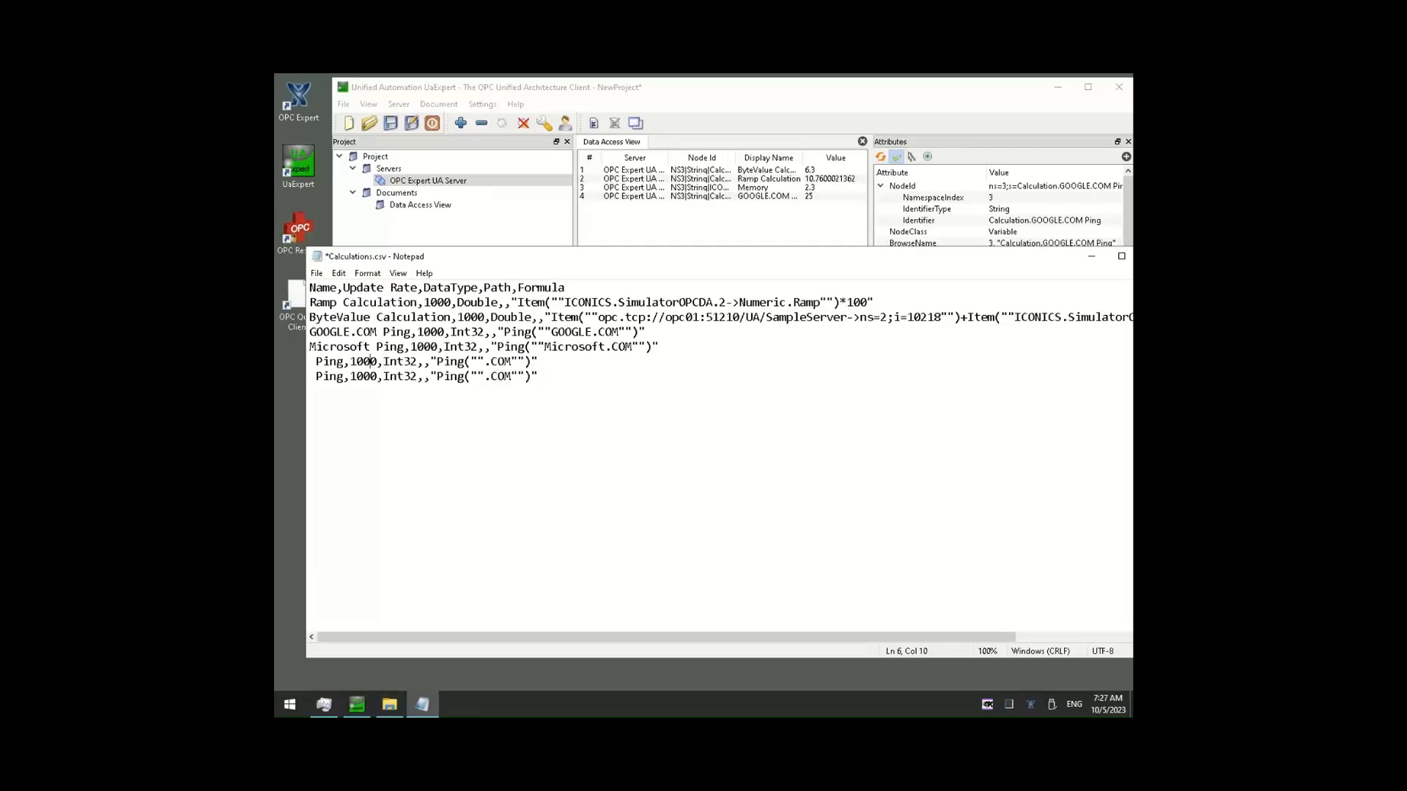
key(Left)
key(Left)
key(Left)
key(Left)
key(Left)
key(Left)
text(IBM)
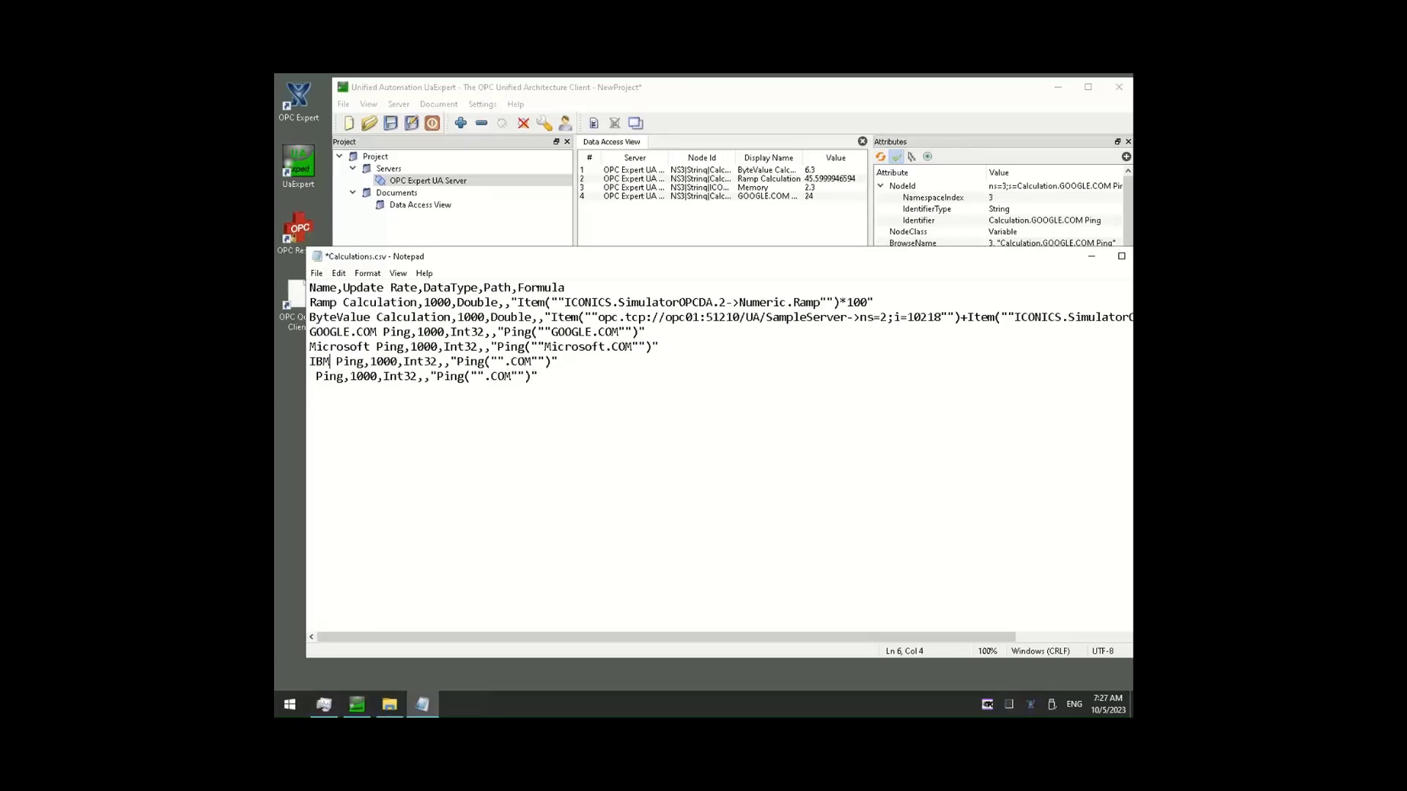
key(Right)
key(Right)
key(Right)
key(Right)
key(Right)
key(Right)
key(Right)
key(Right)
key(Right)
key(Right)
key(Right)
key(Right)
key(Right)
key(Right)
key(Right)
key(Right)
key(Right)
key(Right)
key(Right)
key(Right)
key(Right)
text(IM)
key(BackSpace)
text(BM)
Fill in the third template row of Calculations.csv with the name Nike Ping and the ping target Nike.COM.
key(Down)
key(Left)
key(Left)
key(Left)
text(Nike)
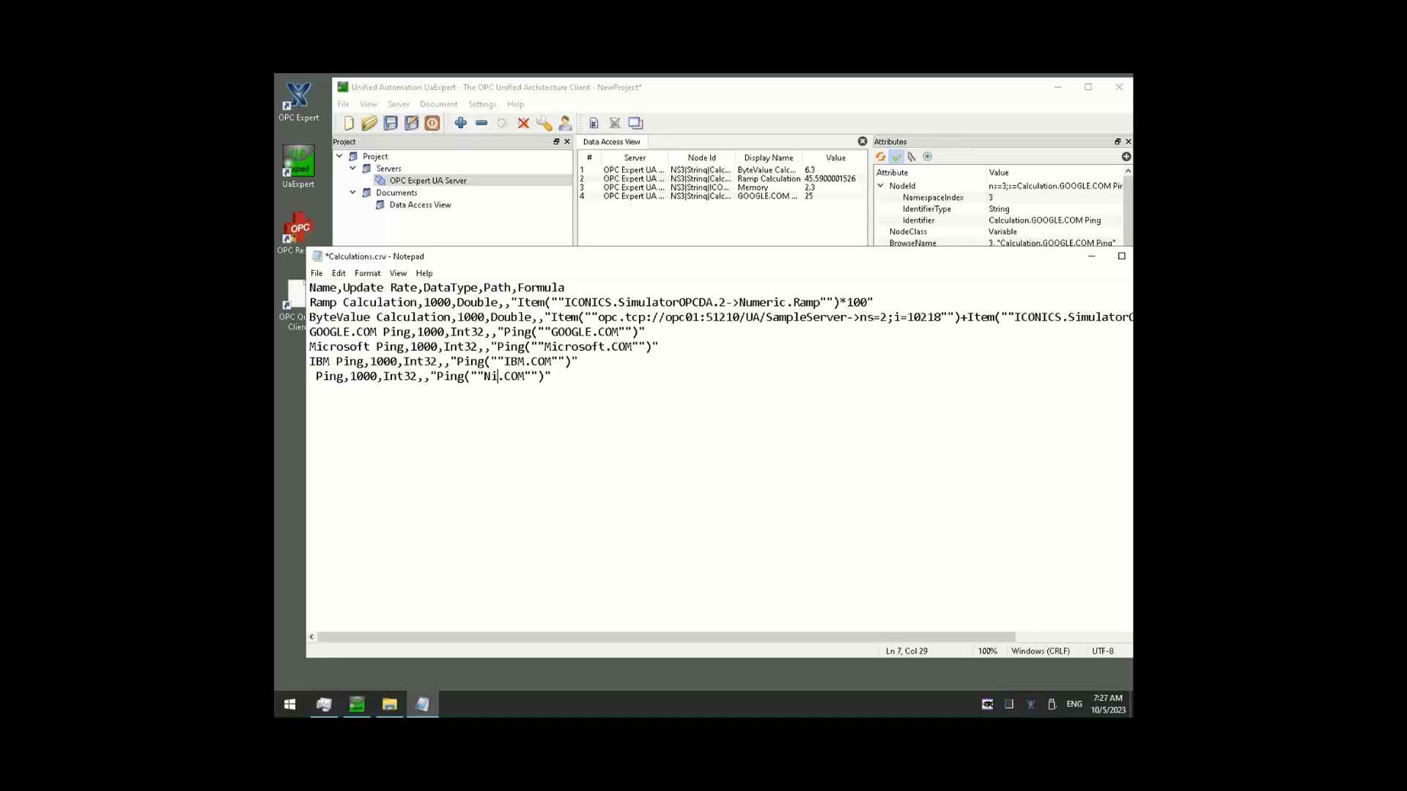
key(Left)
key(Left)
key(Left)
key(Left)
key(Left)
key(Left)
key(Left)
key(Left)
key(Left)
key(Left)
key(Left)
key(Left)
key(Left)
key(Left)
key(Left)
key(Left)
key(Left)
key(Left)
key(Left)
key(Left)
key(Left)
key(Left)
key(Left)
key(Left)
key(Left)
key(Left)
text(Nike)
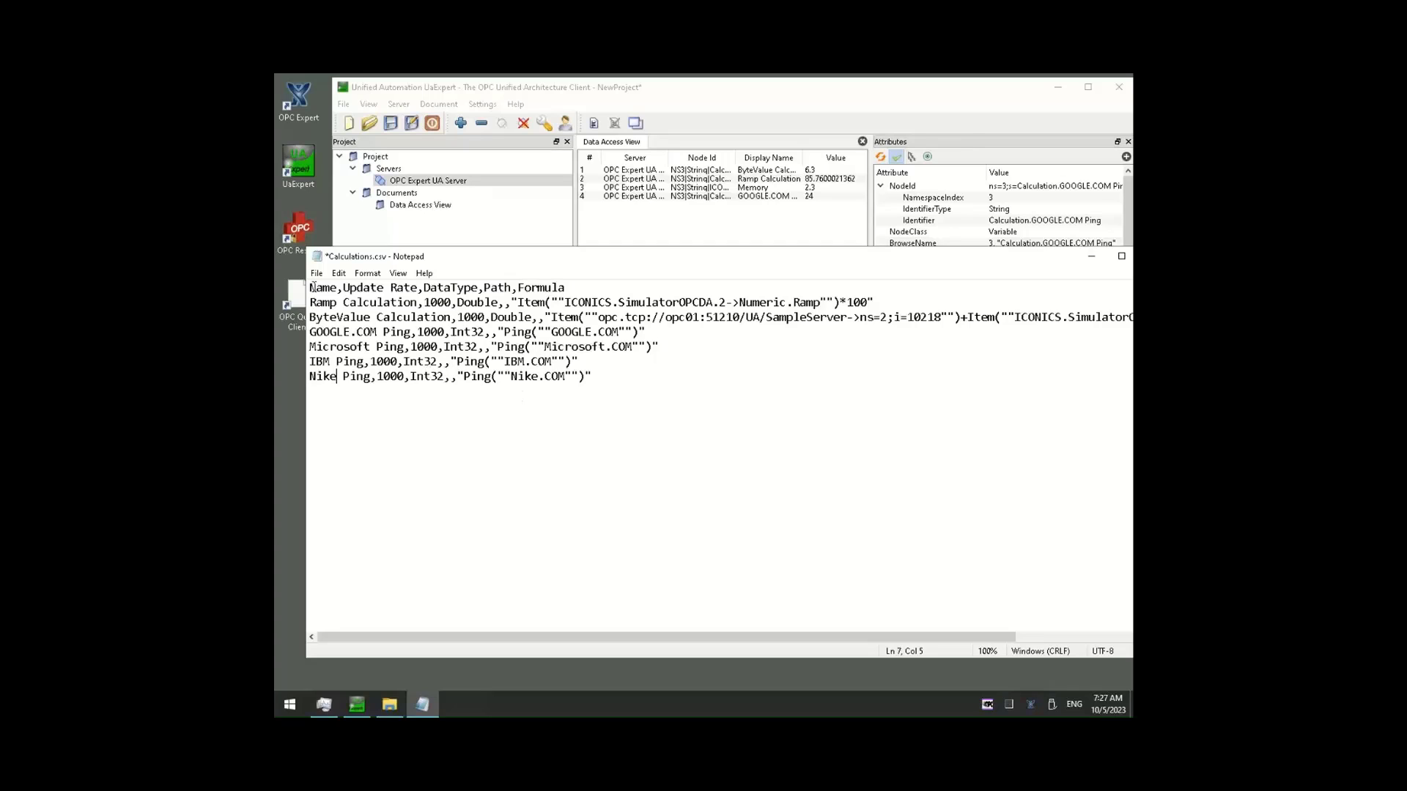
Save Calculations.csv, exit Notepad and close the Settings folder window.
click(315, 283)
click(316, 273)
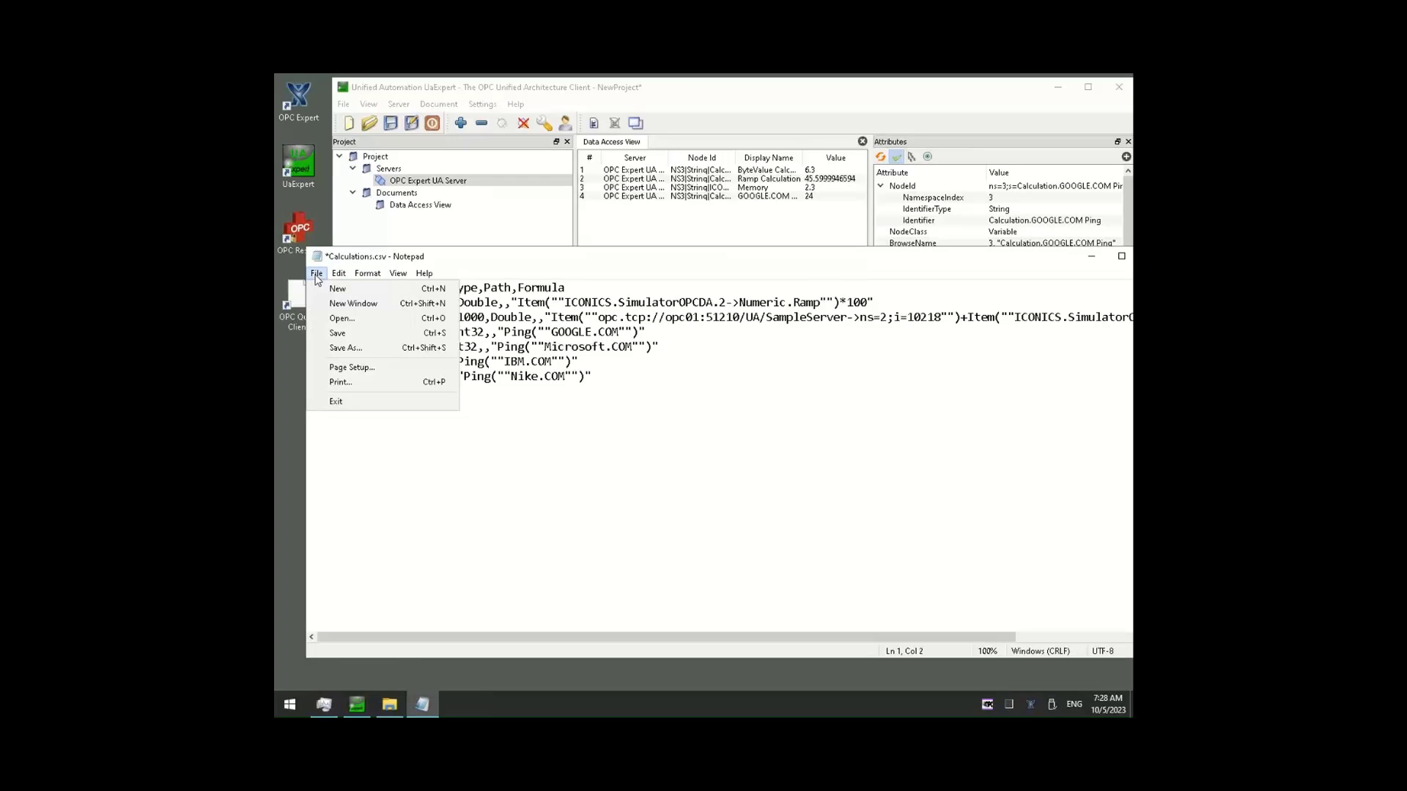
click(336, 334)
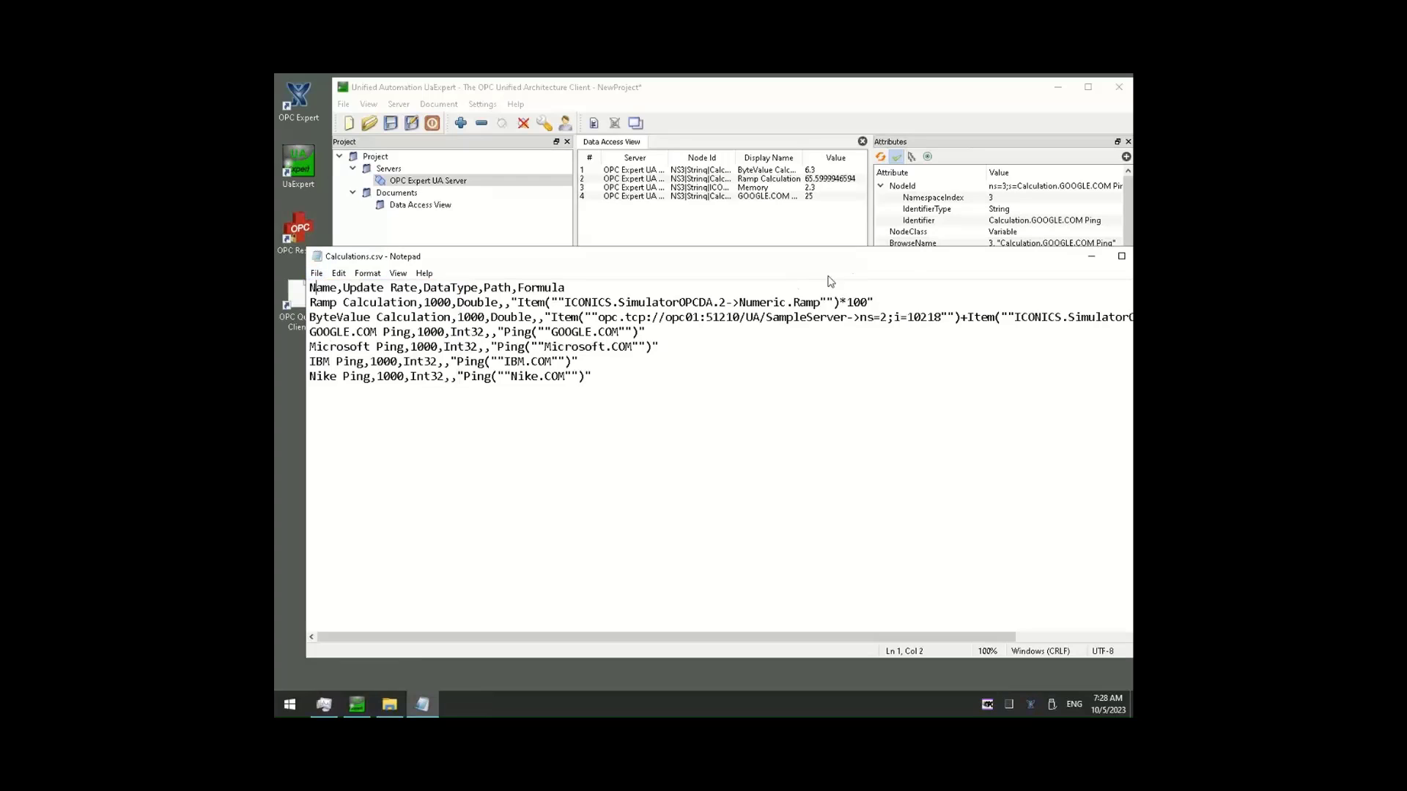
double_click(324, 256)
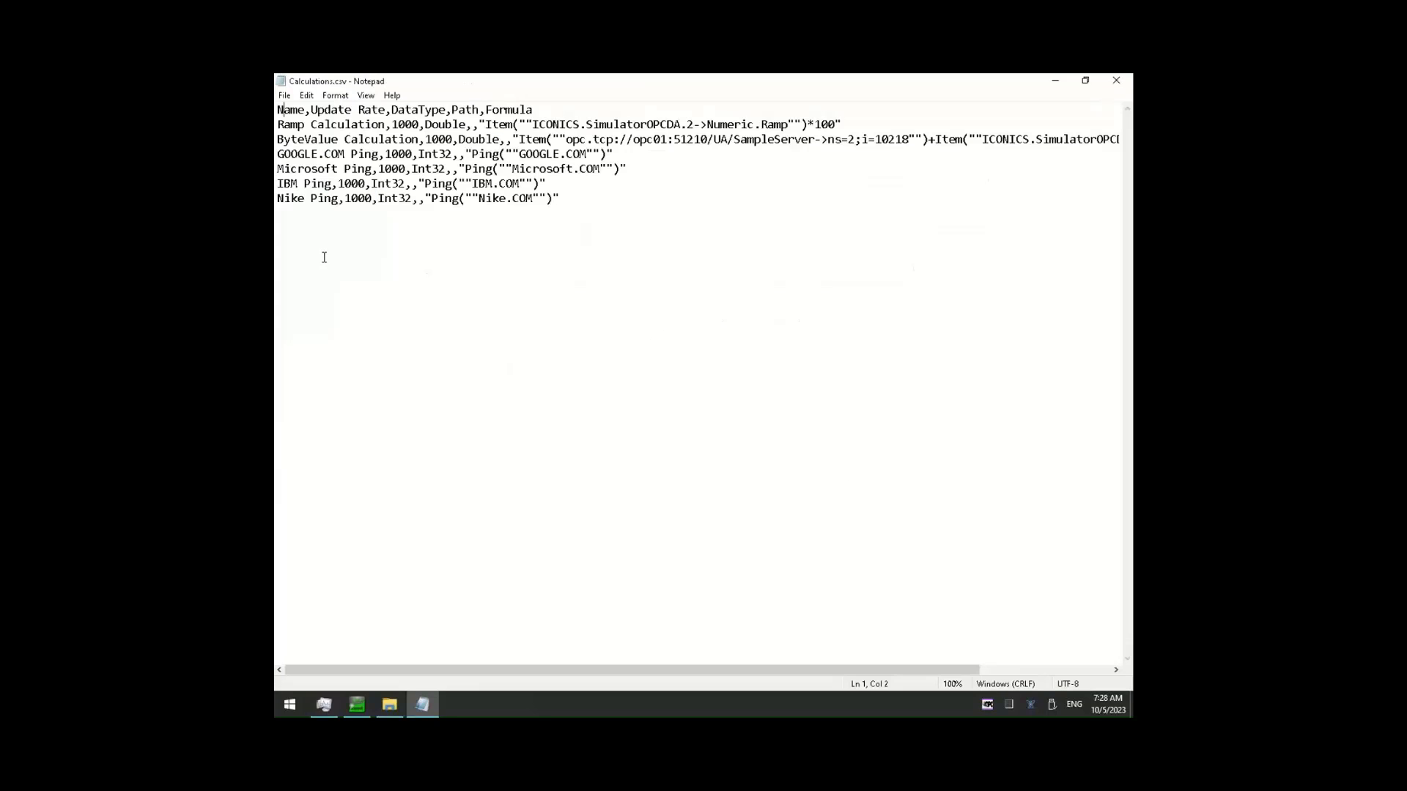
click(284, 95)
click(304, 176)
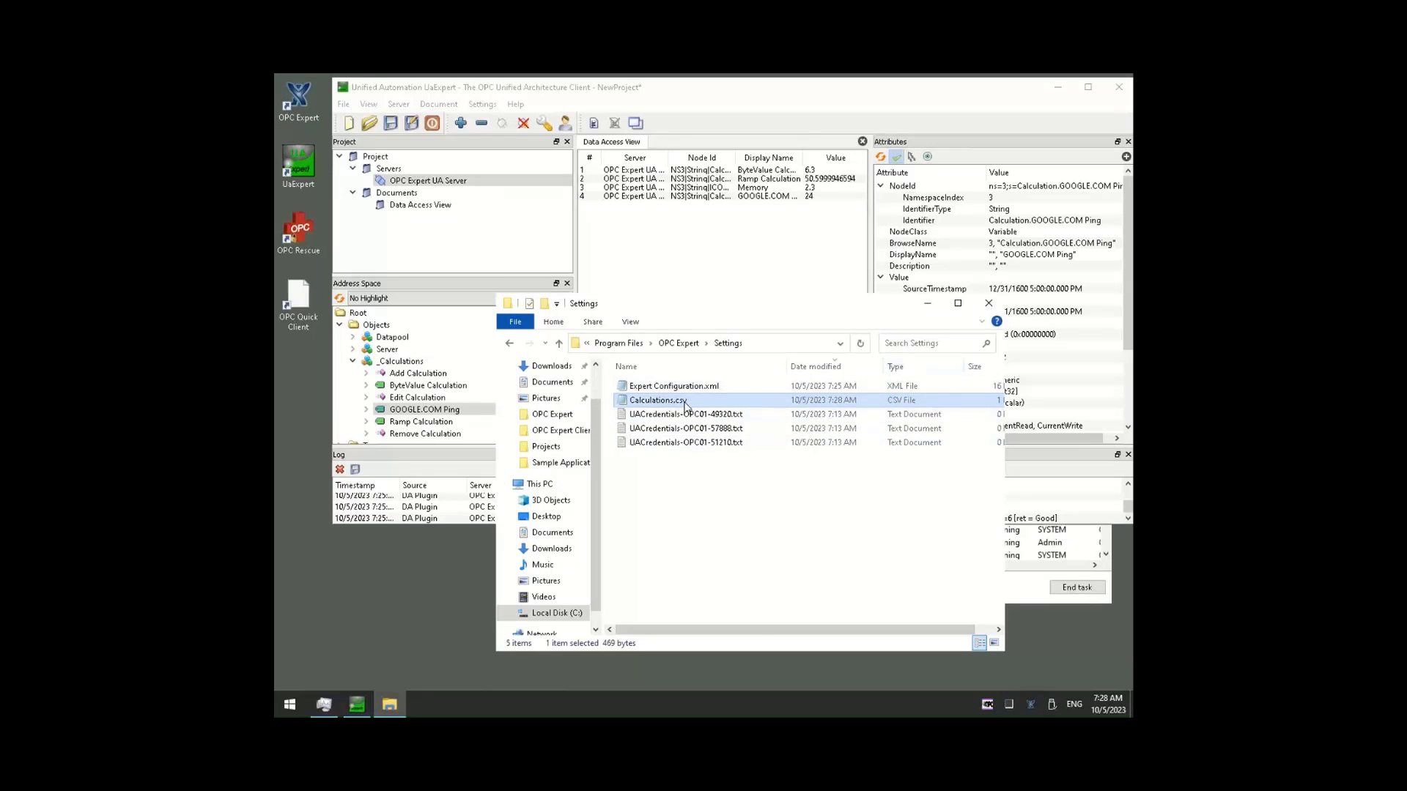
click(988, 303)
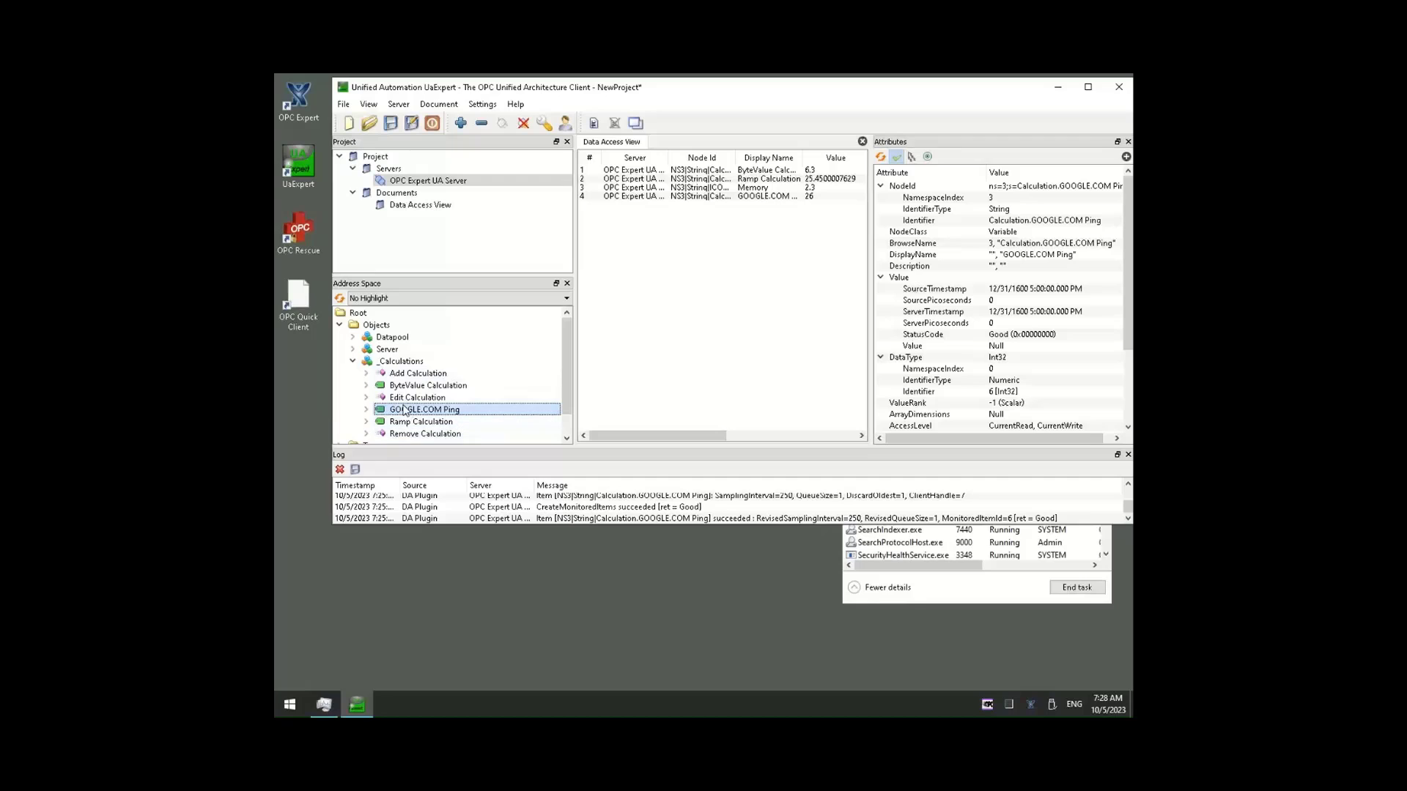
Rebrowse the _Calculations node in UaExpert to check for the added ping calculations.
click(393, 362)
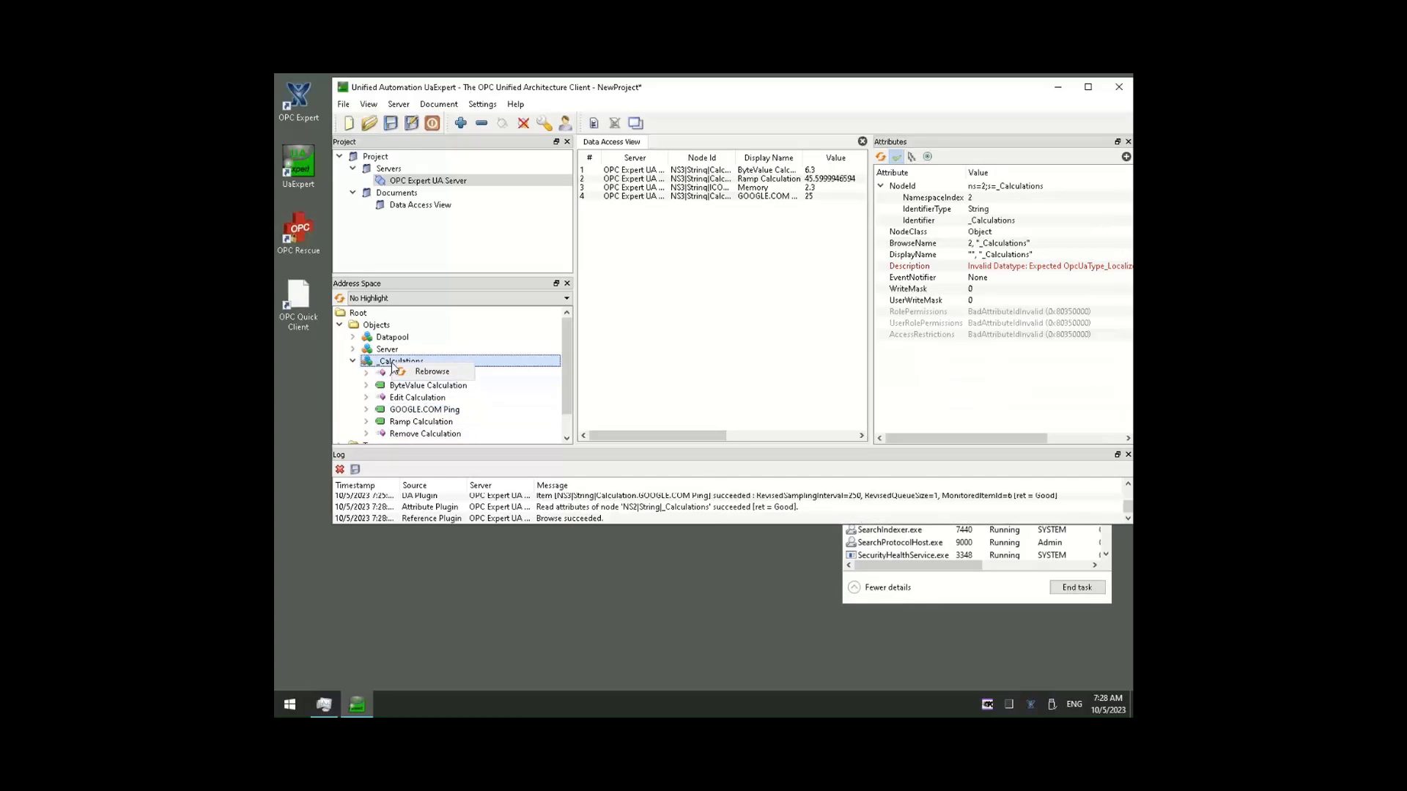
right_click(396, 362)
click(431, 371)
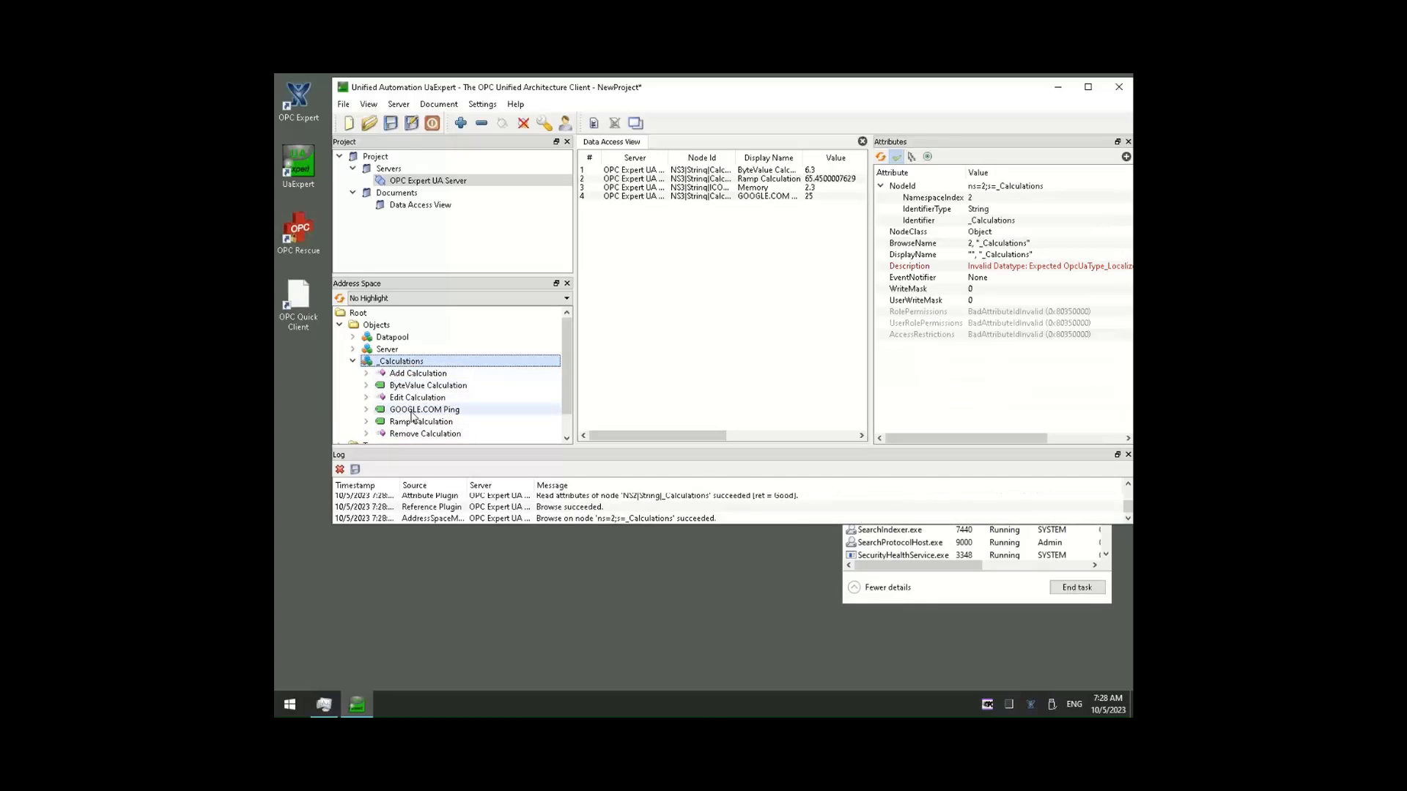
Switch to Task Manager and end the OPC Expert UA Server.exe process.
click(990, 607)
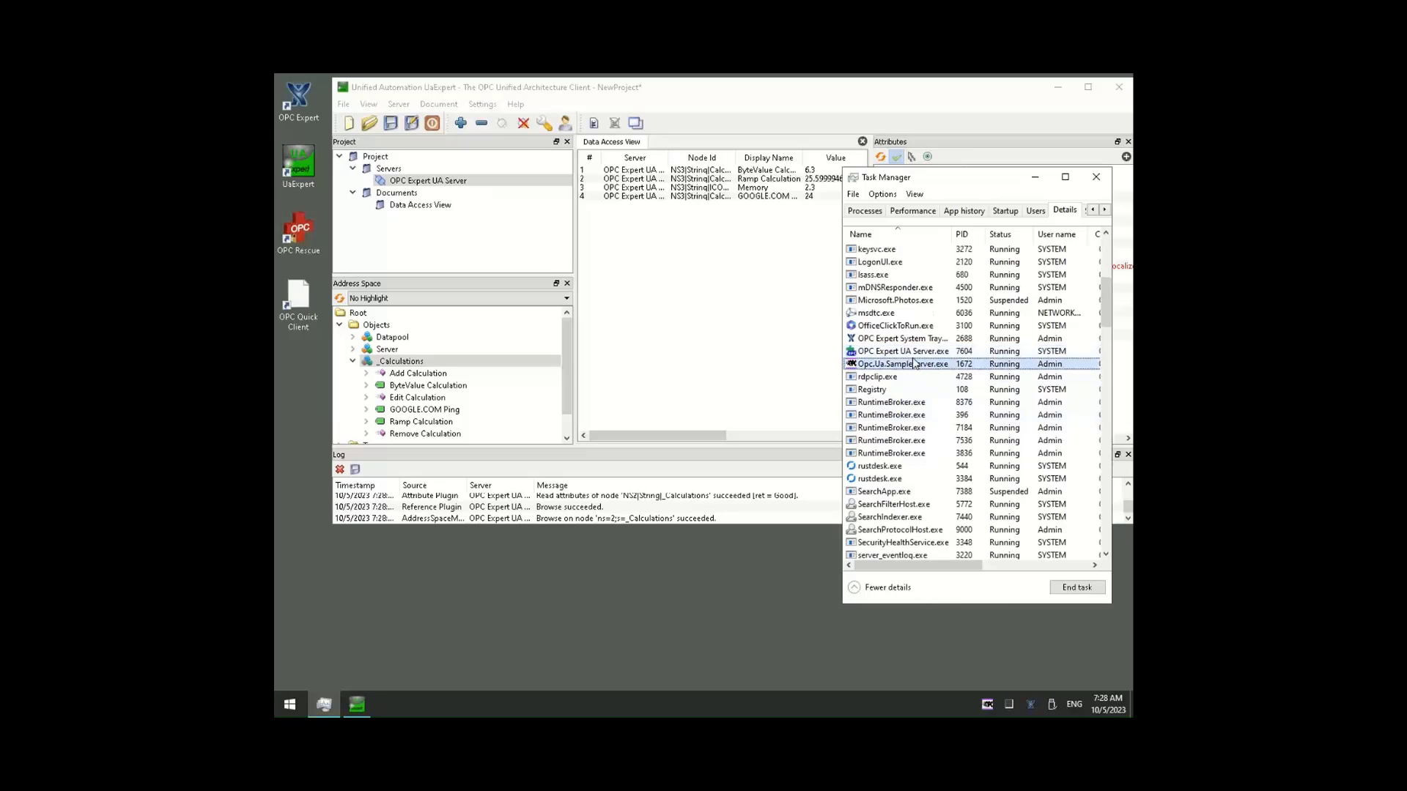
click(1076, 590)
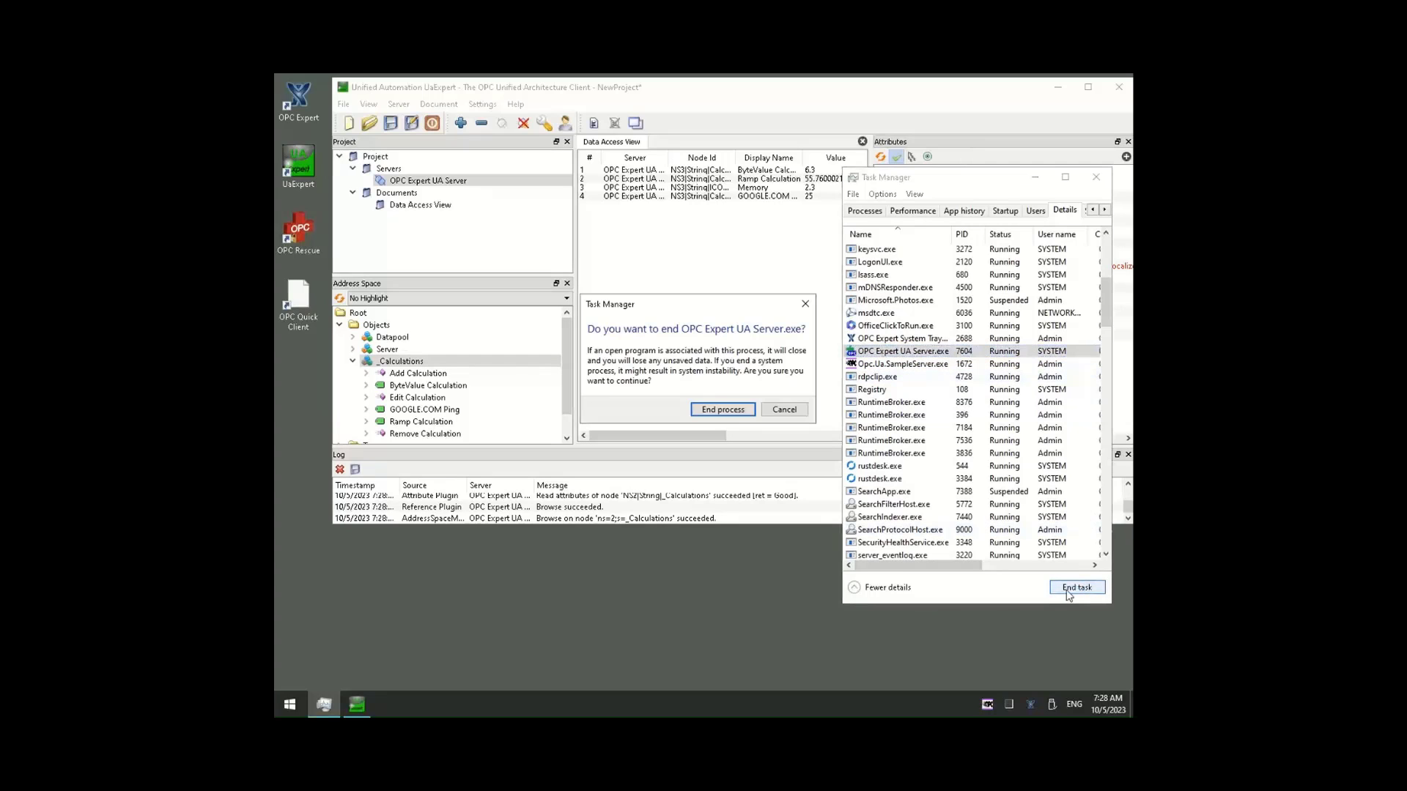
click(726, 405)
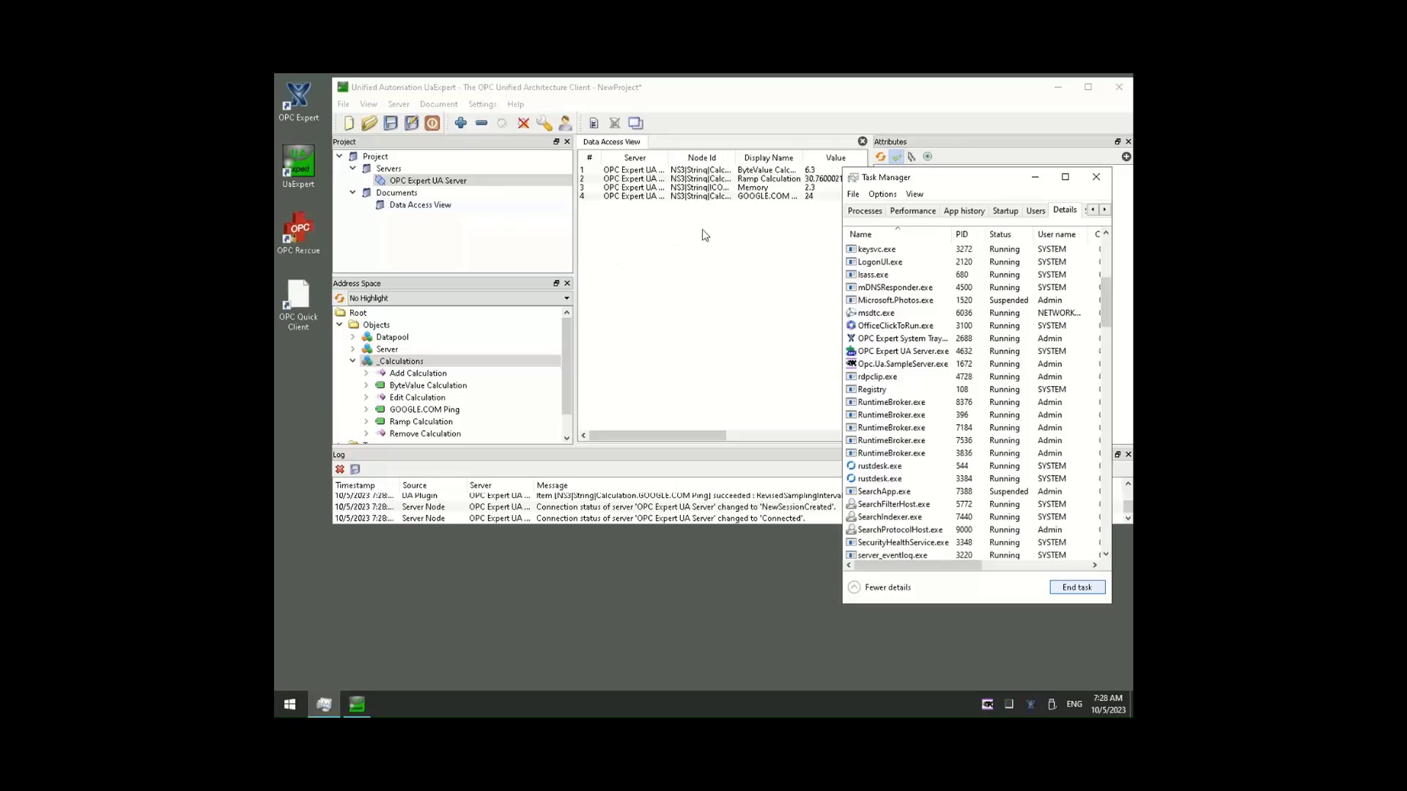
Return to UaExpert, make its window taller and rebrowse the _Calculations node of the restarted server.
click(743, 322)
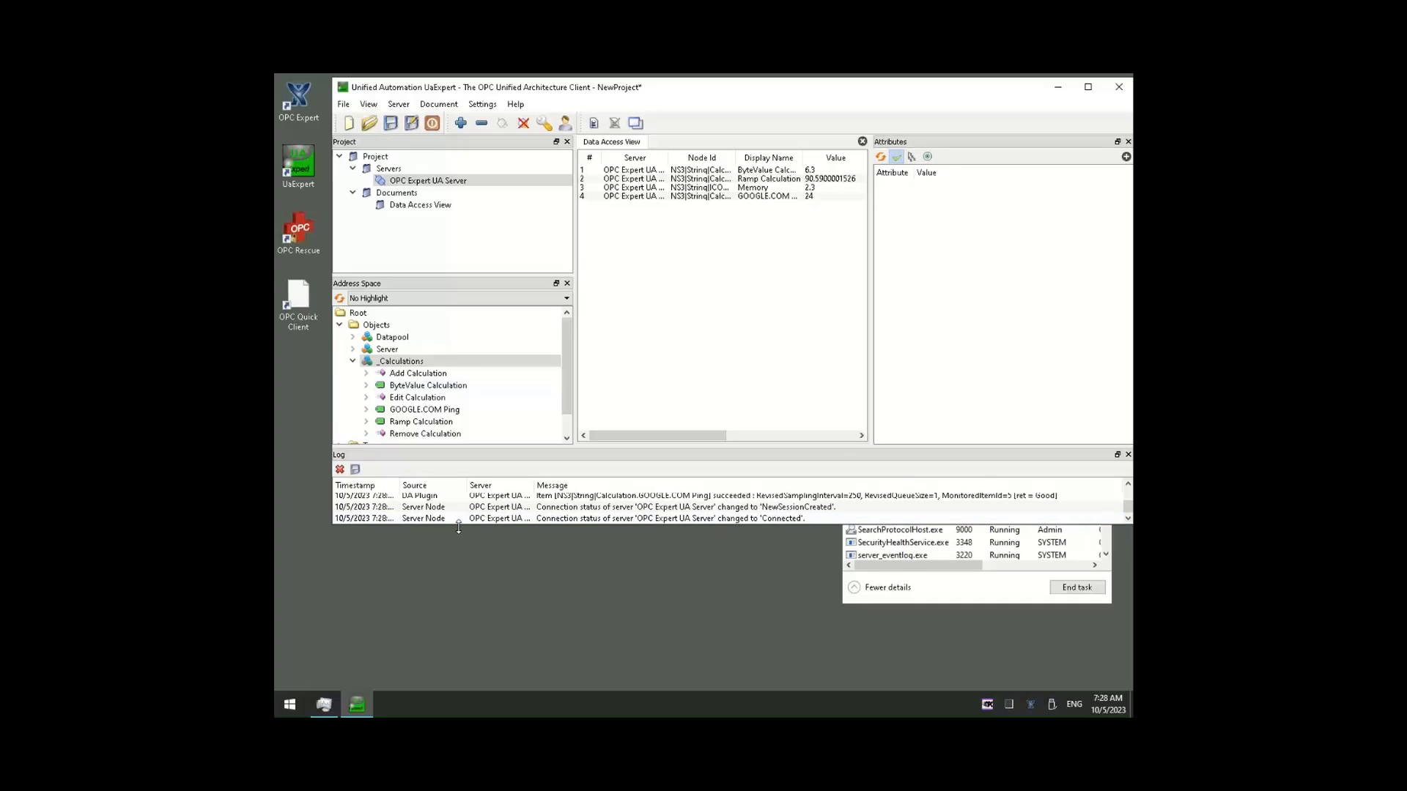
drag(459, 525, 459, 554)
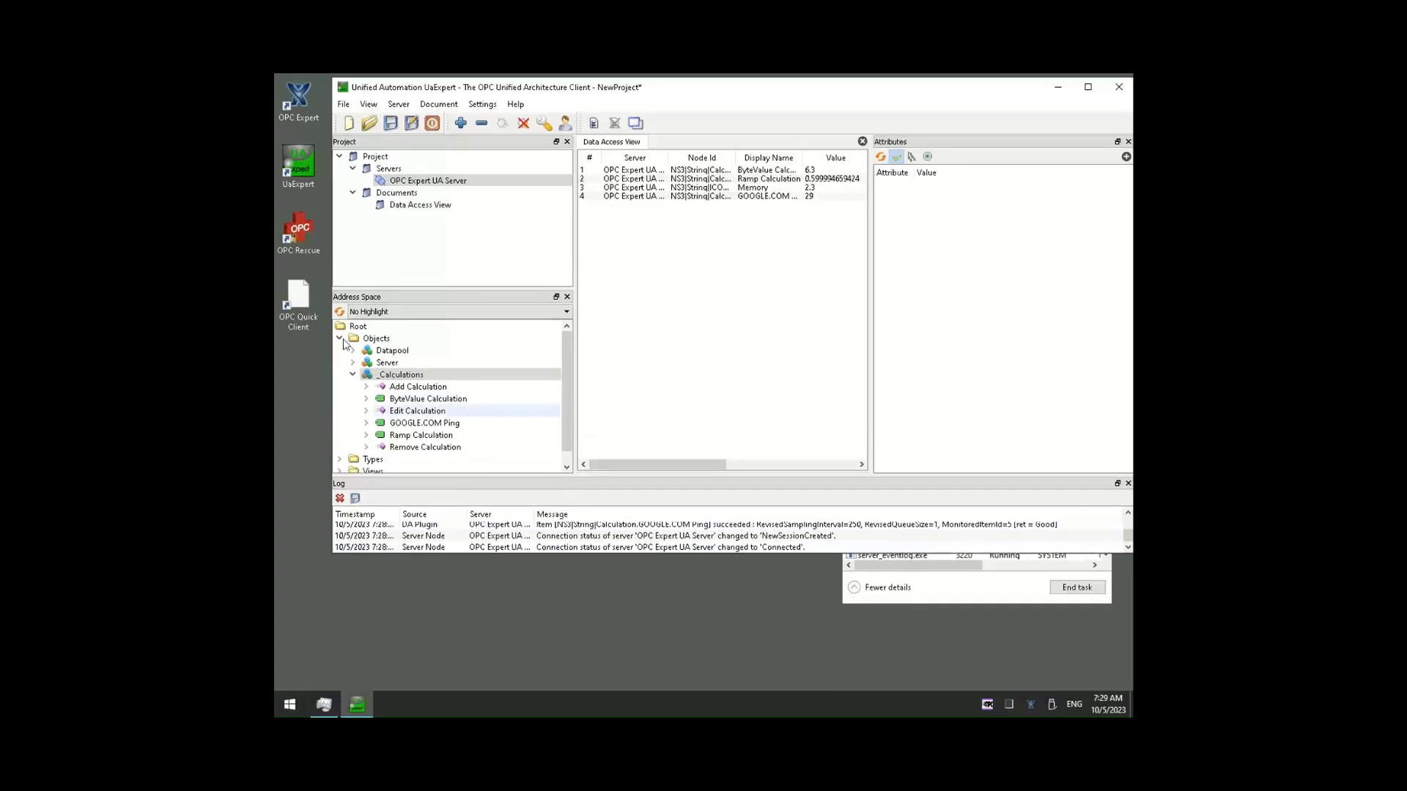
right_click(395, 377)
click(429, 389)
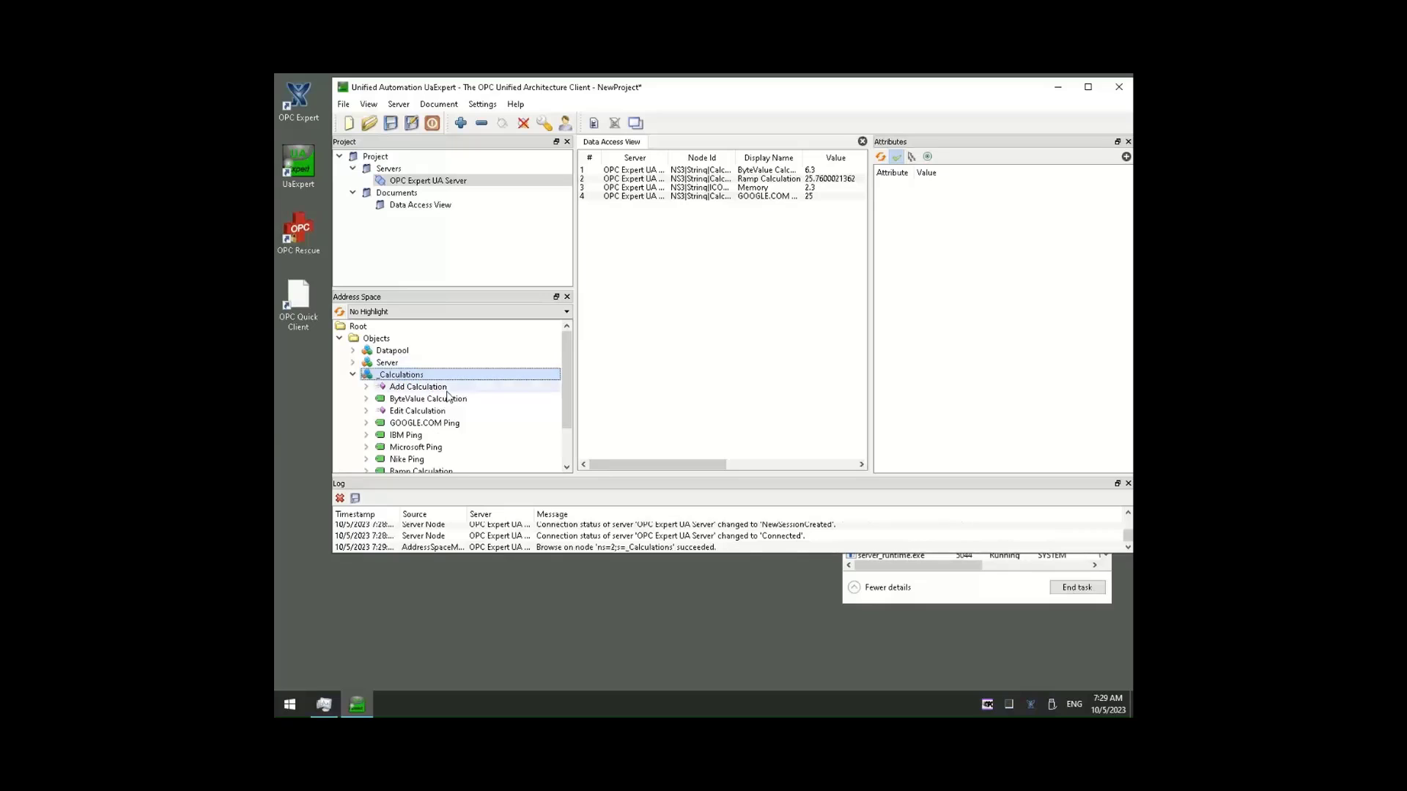
Add the IBM Ping, Microsoft Ping and Nike Ping calculations to the Data Access View.
drag(565, 407, 569, 425)
drag(403, 410, 704, 392)
drag(428, 428, 661, 381)
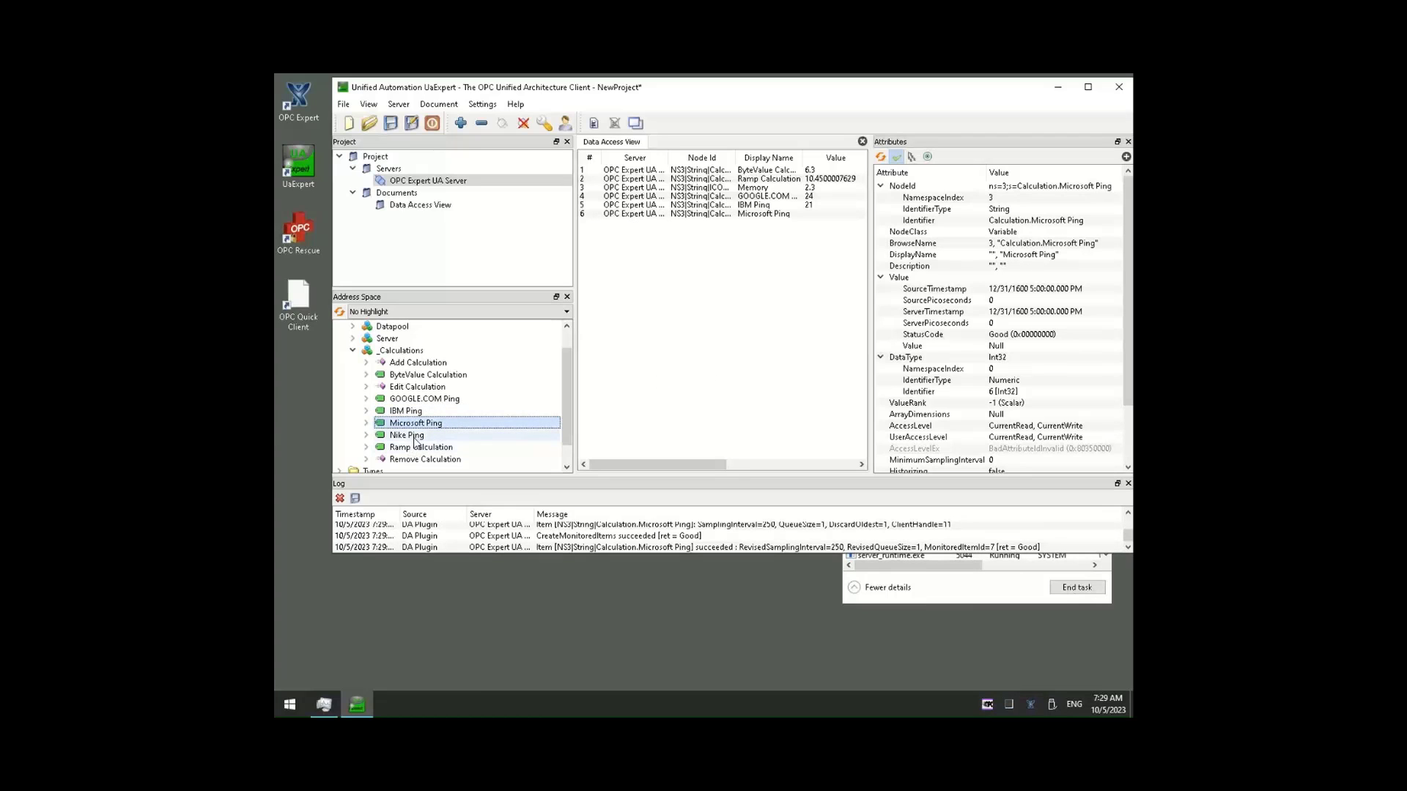
drag(408, 437, 721, 326)
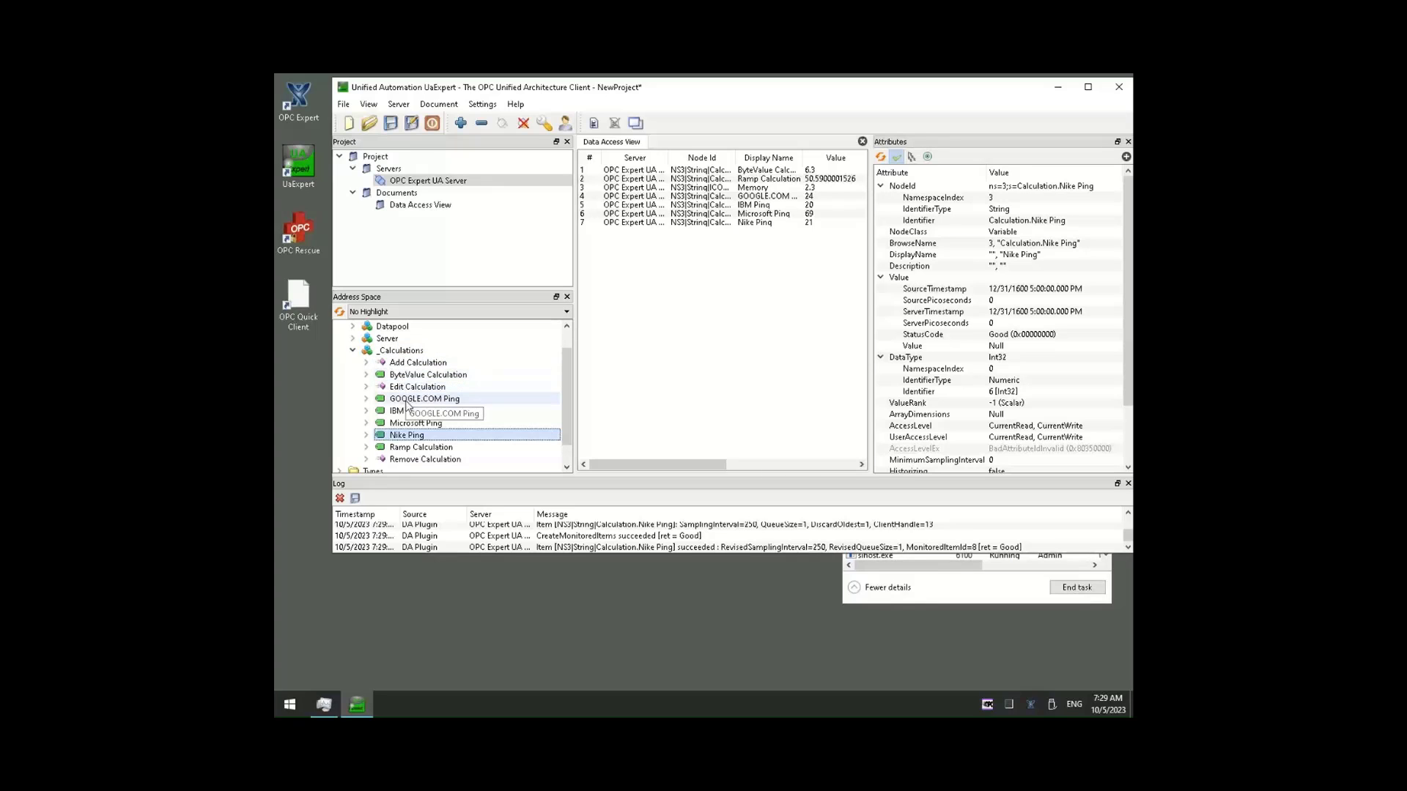
Collapse _Calculations, expand Datapool down to OPC01's ICONICS.SimulatorOPCDA.2 Numeric folder and rebrowse that folder.
click(353, 351)
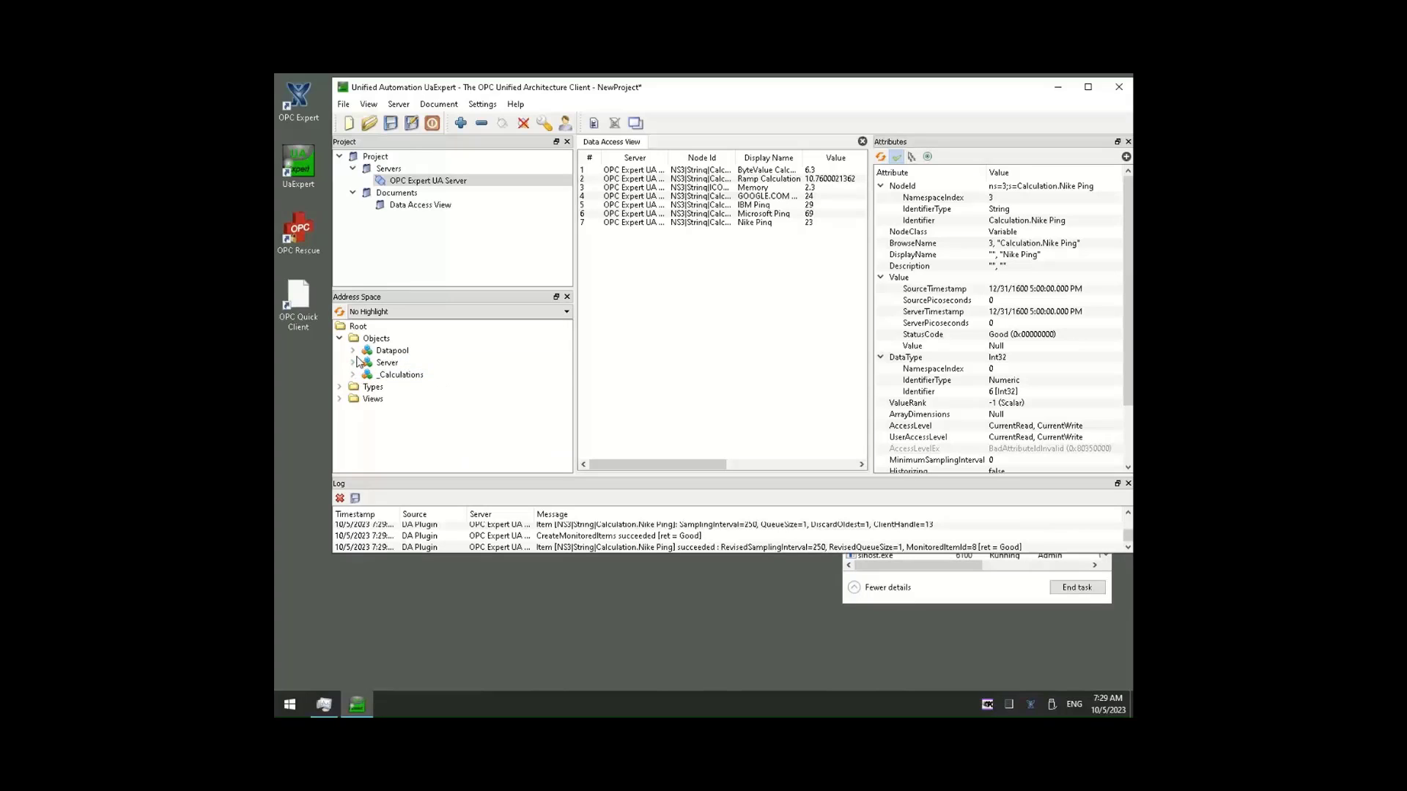
click(353, 351)
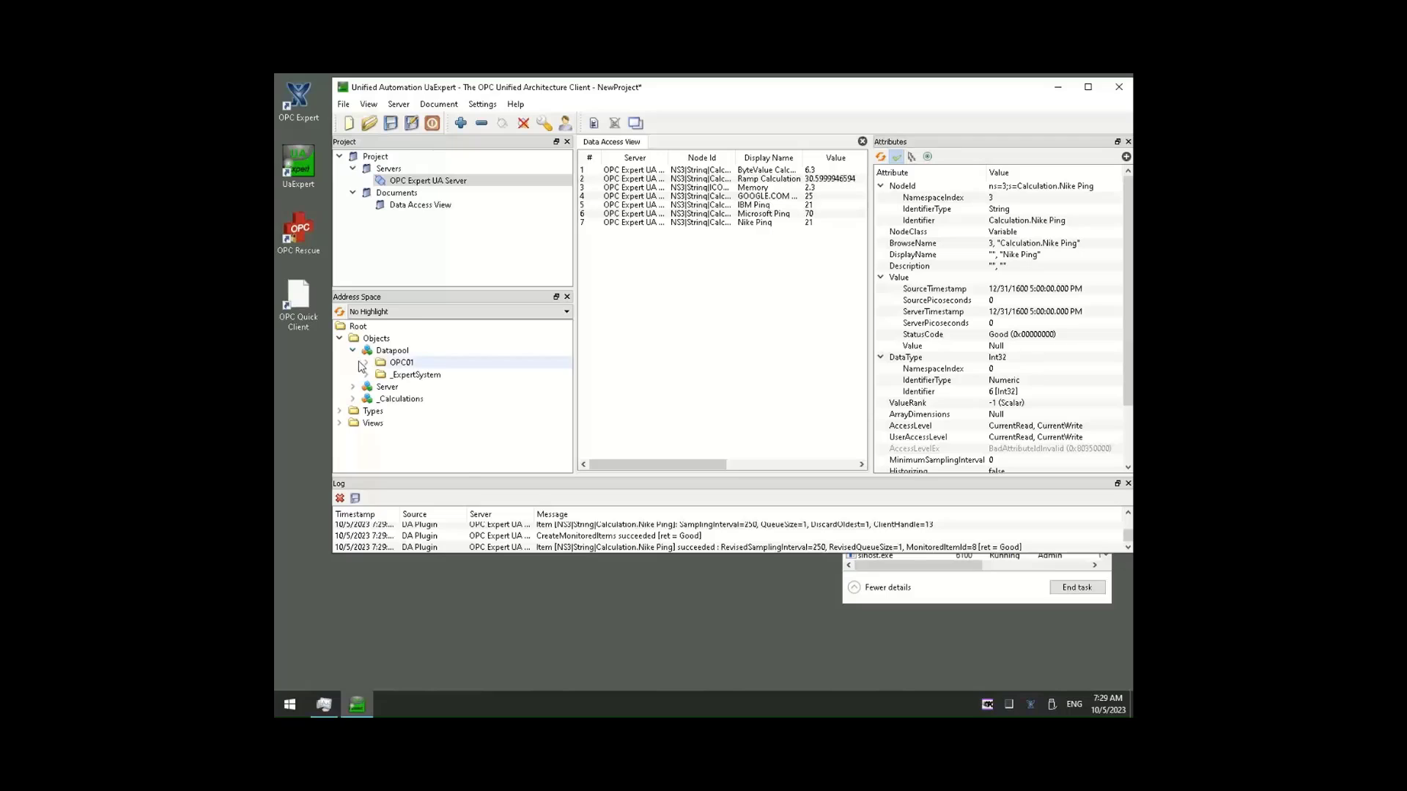
click(366, 363)
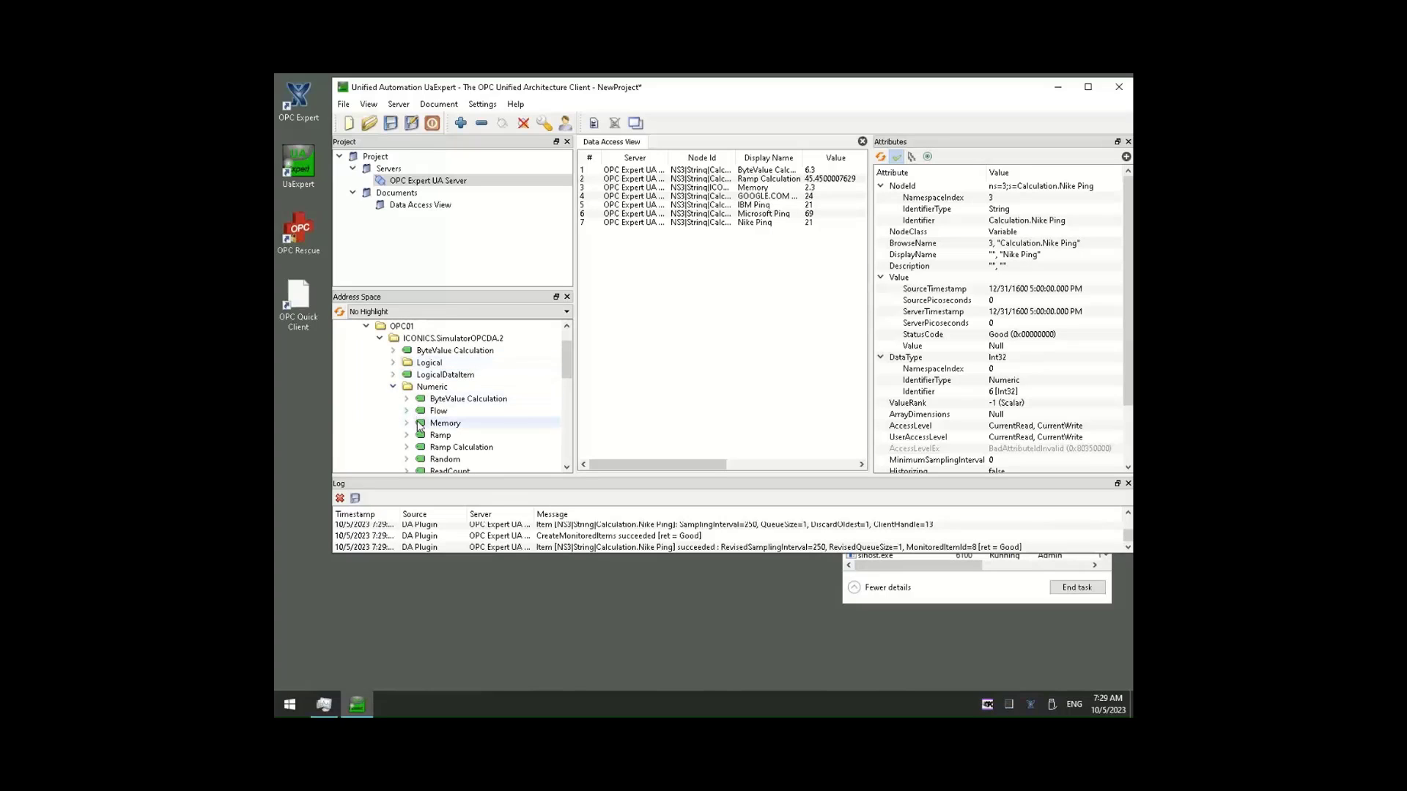
right_click(425, 389)
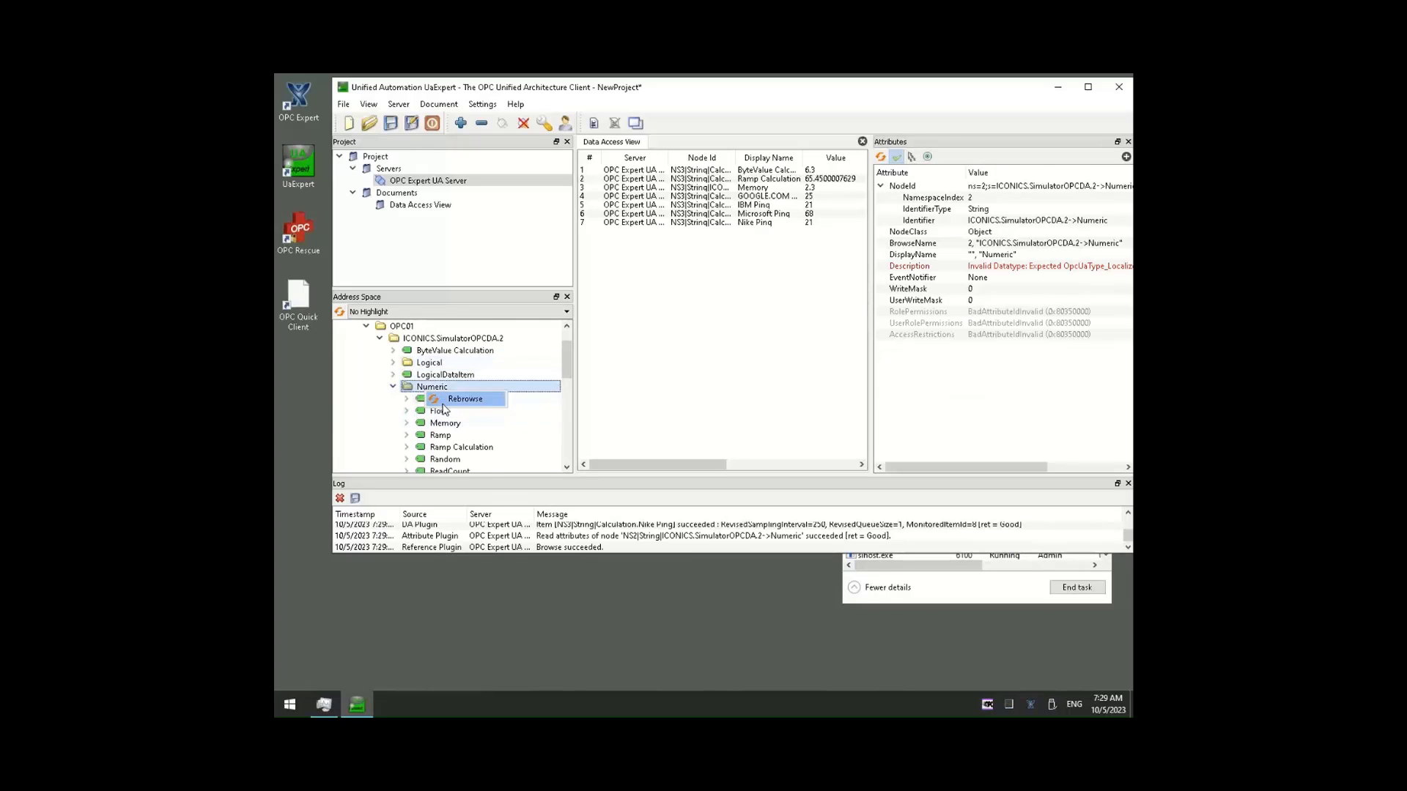
click(439, 400)
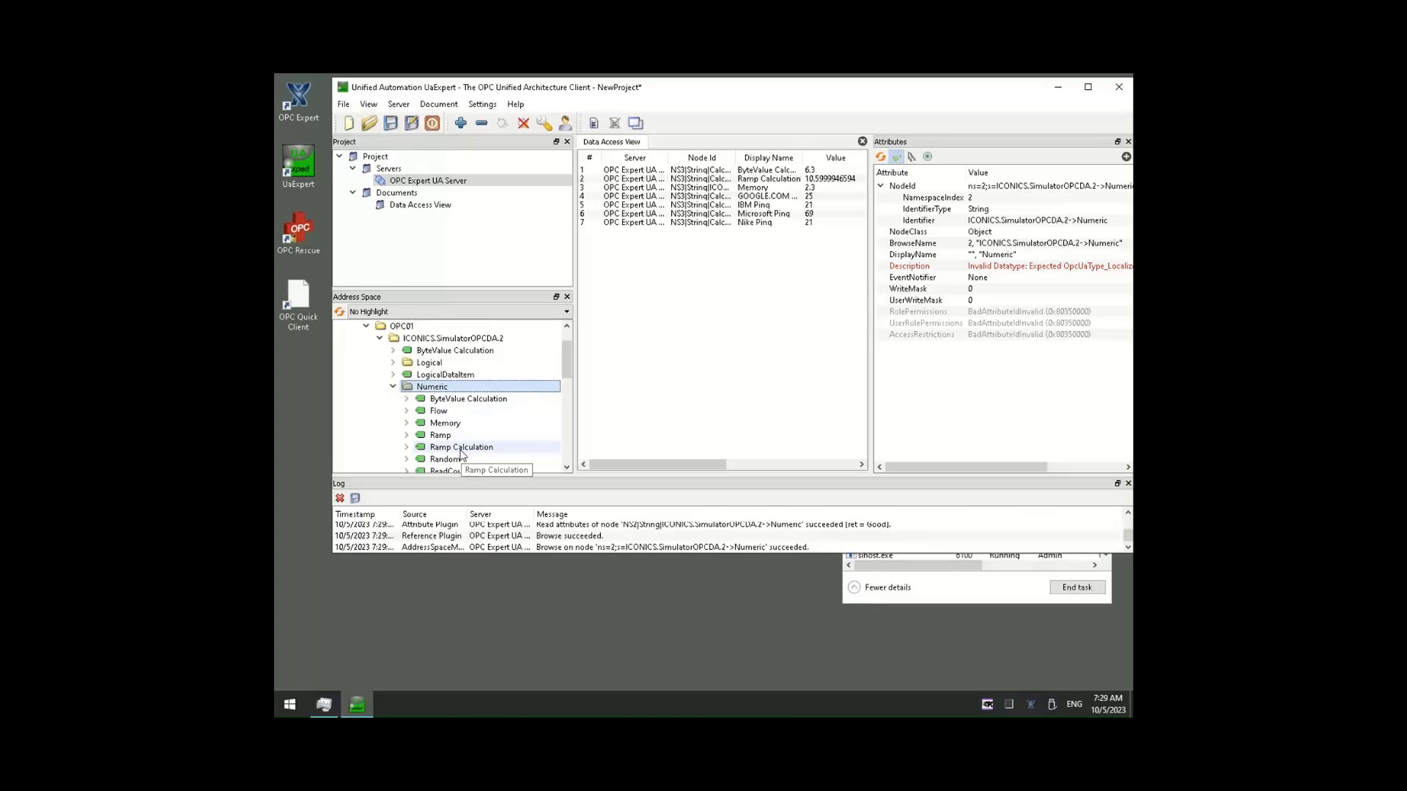
Add the Numeric folder's Ramp item to the Data Access View and select Ramp Calculation there for comparison.
click(441, 436)
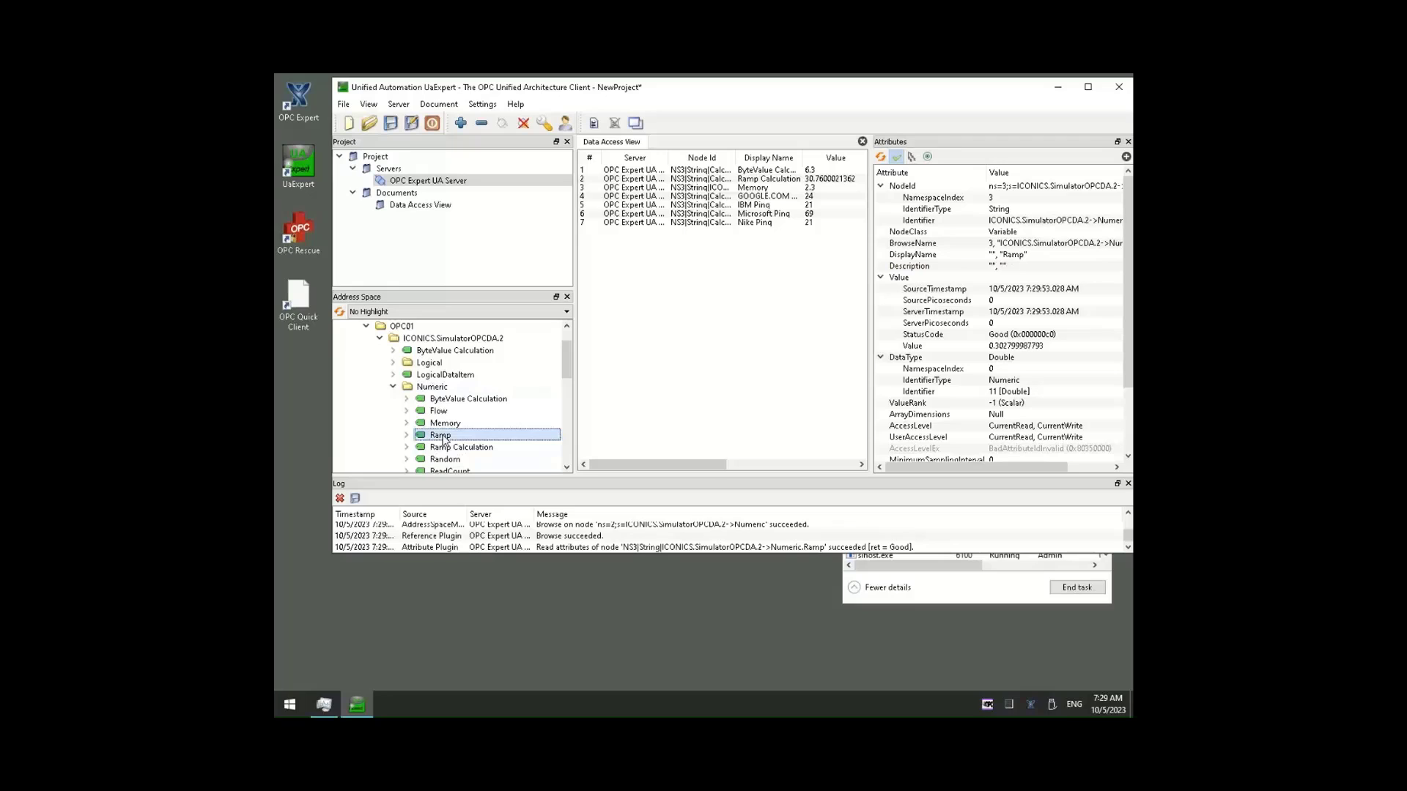
drag(441, 436, 678, 357)
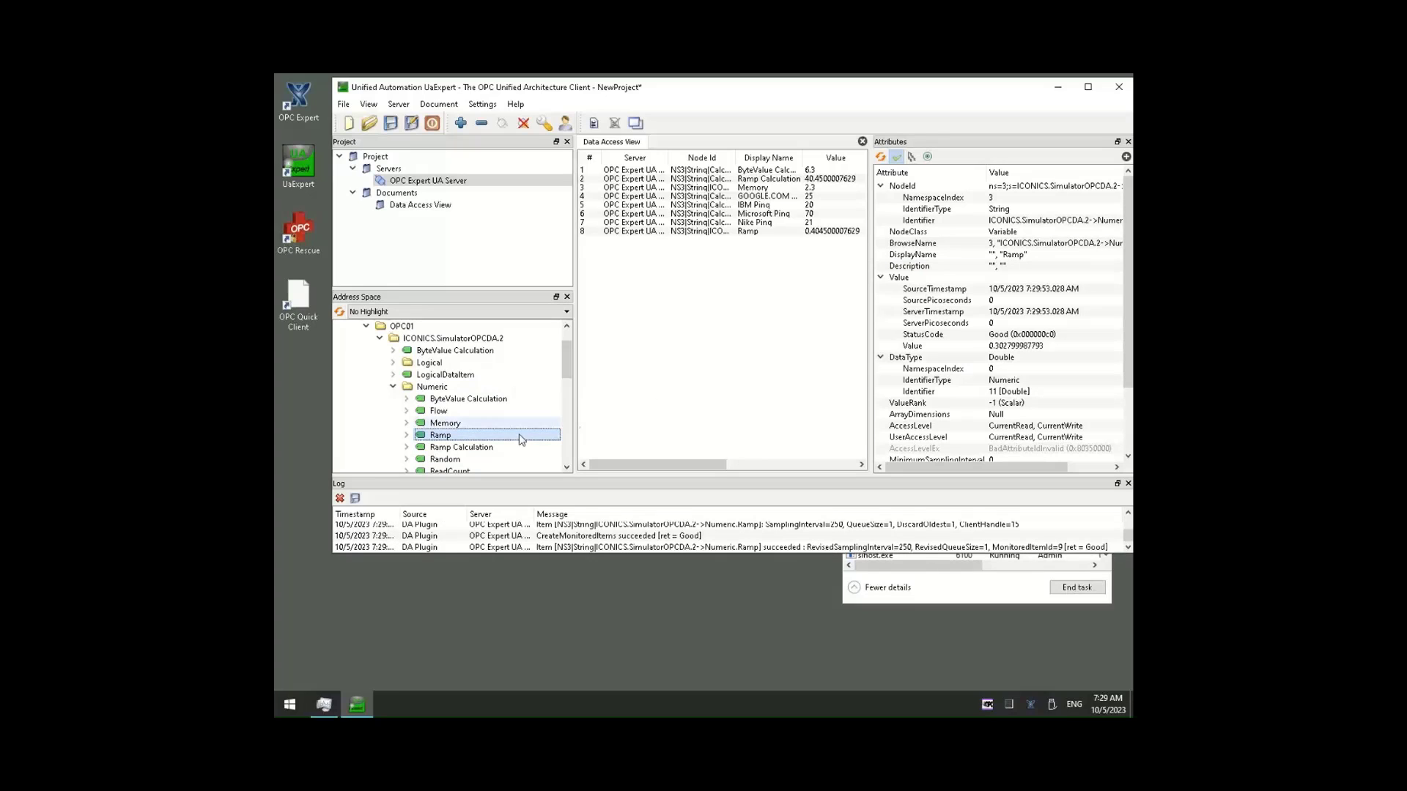
click(465, 449)
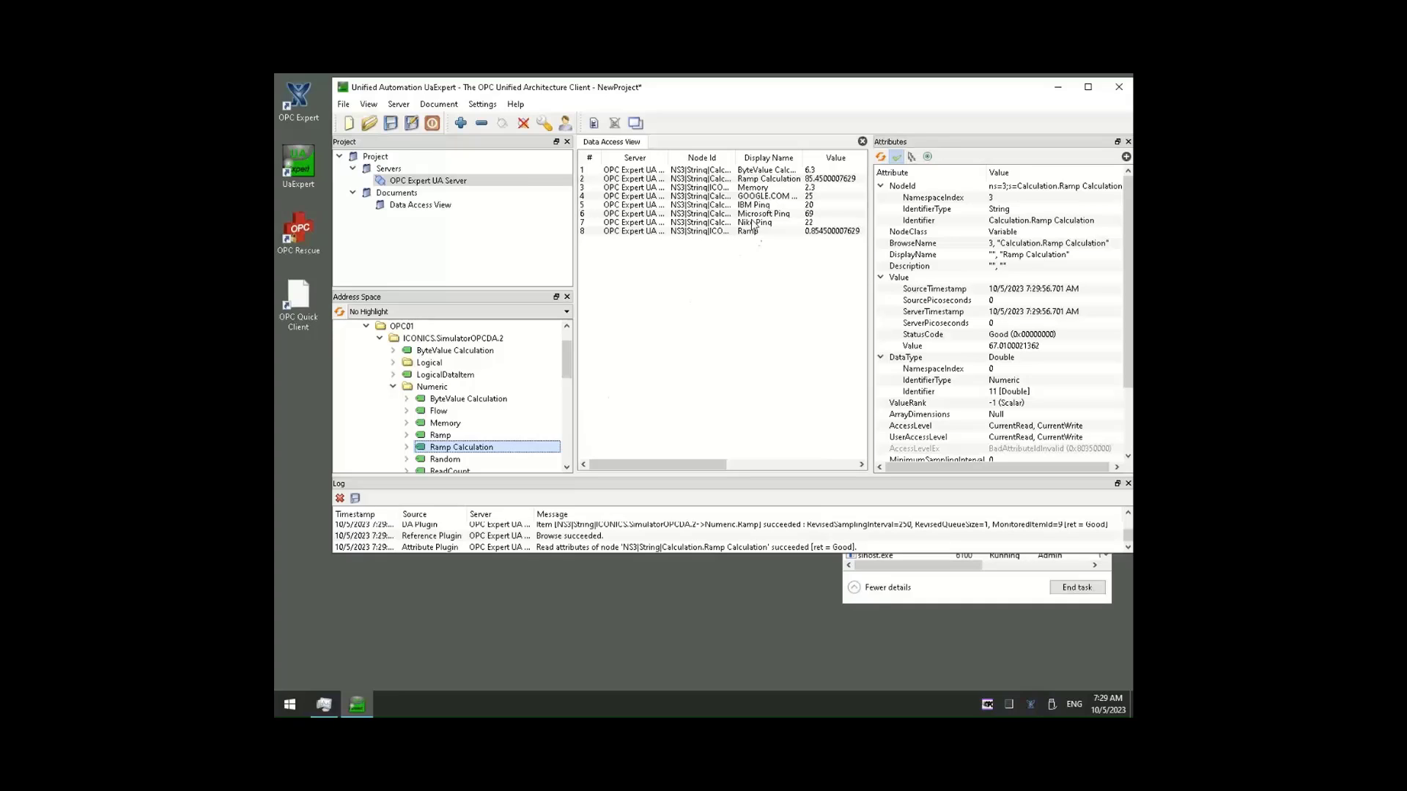
click(760, 180)
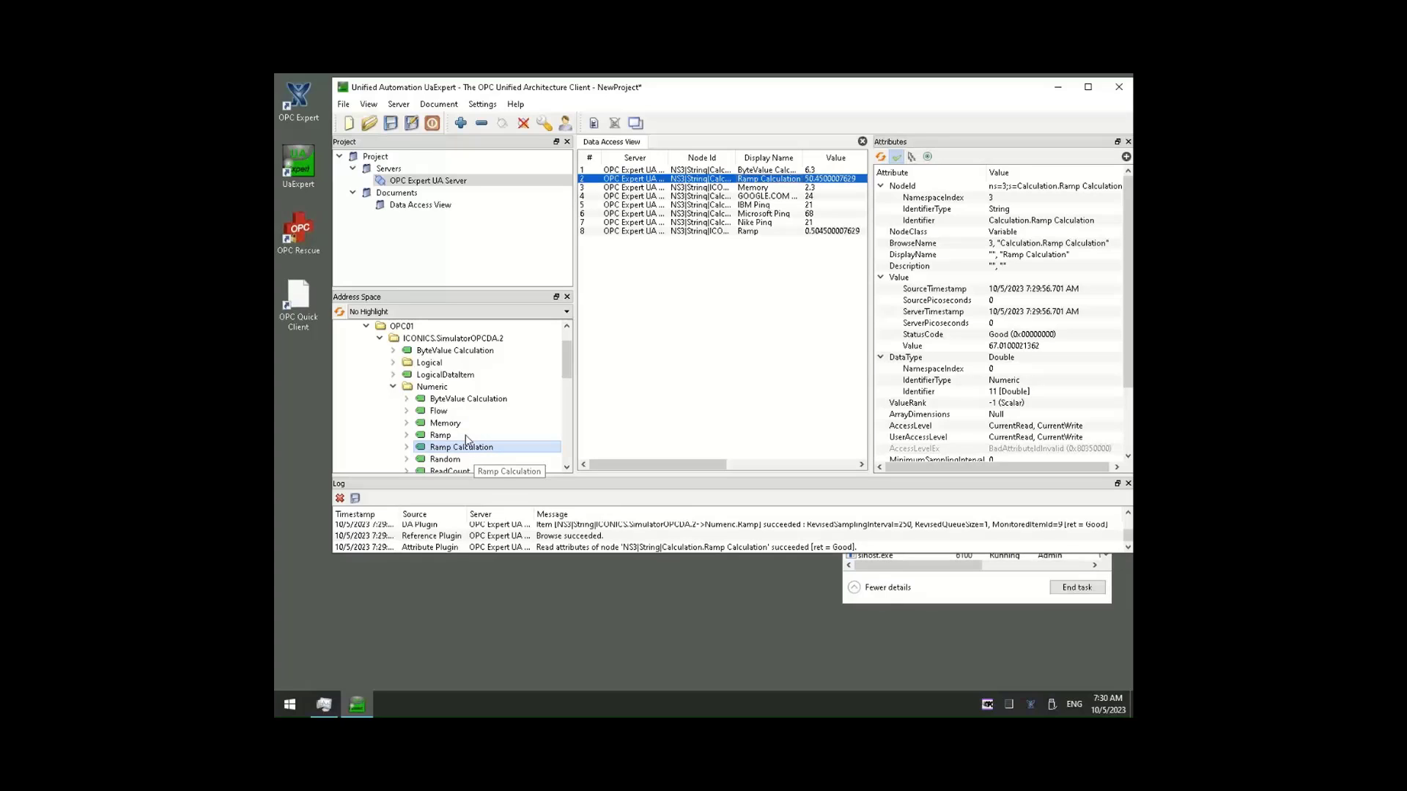
Inspect ByteValue Calculation in the Numeric folder and locate its row in the Data Access View.
click(468, 400)
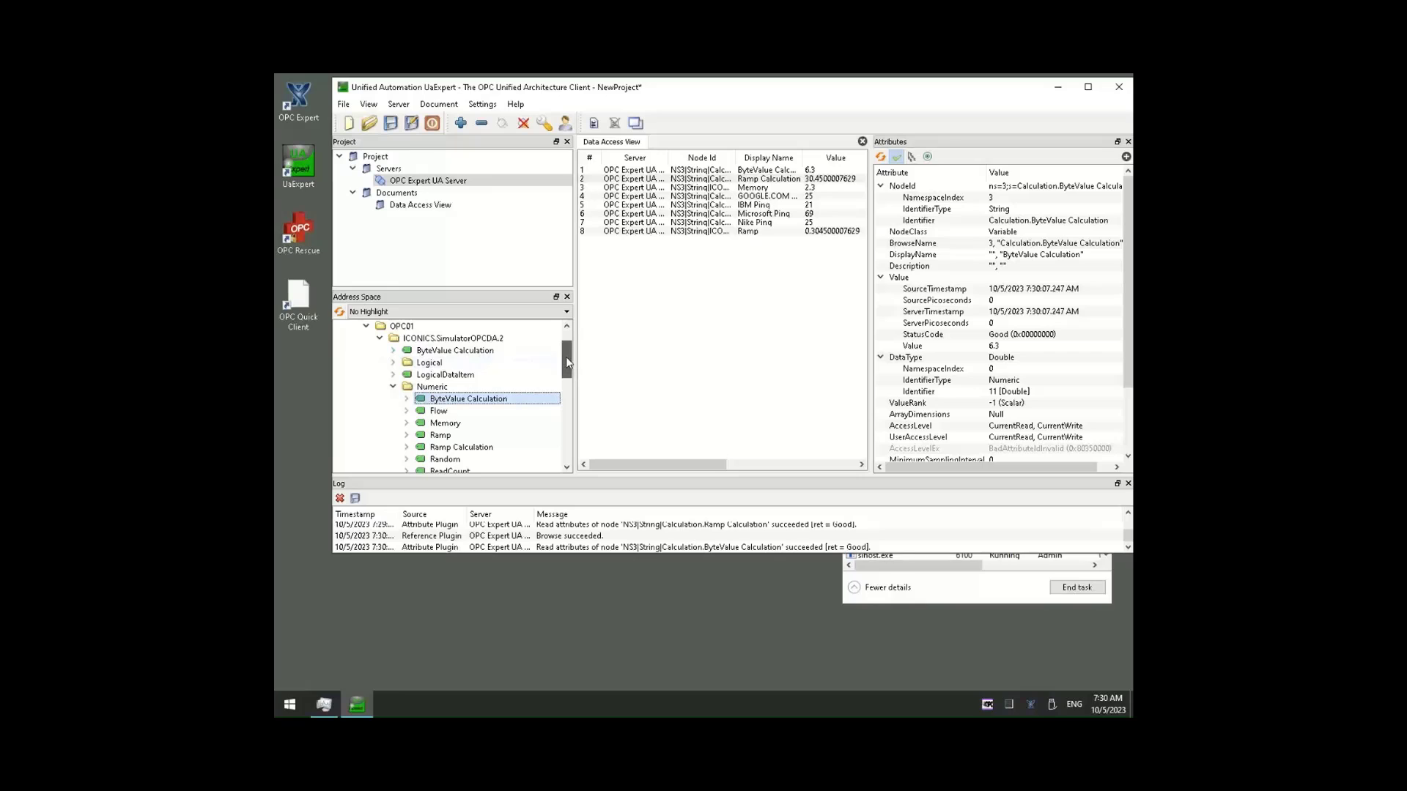
drag(566, 361, 565, 341)
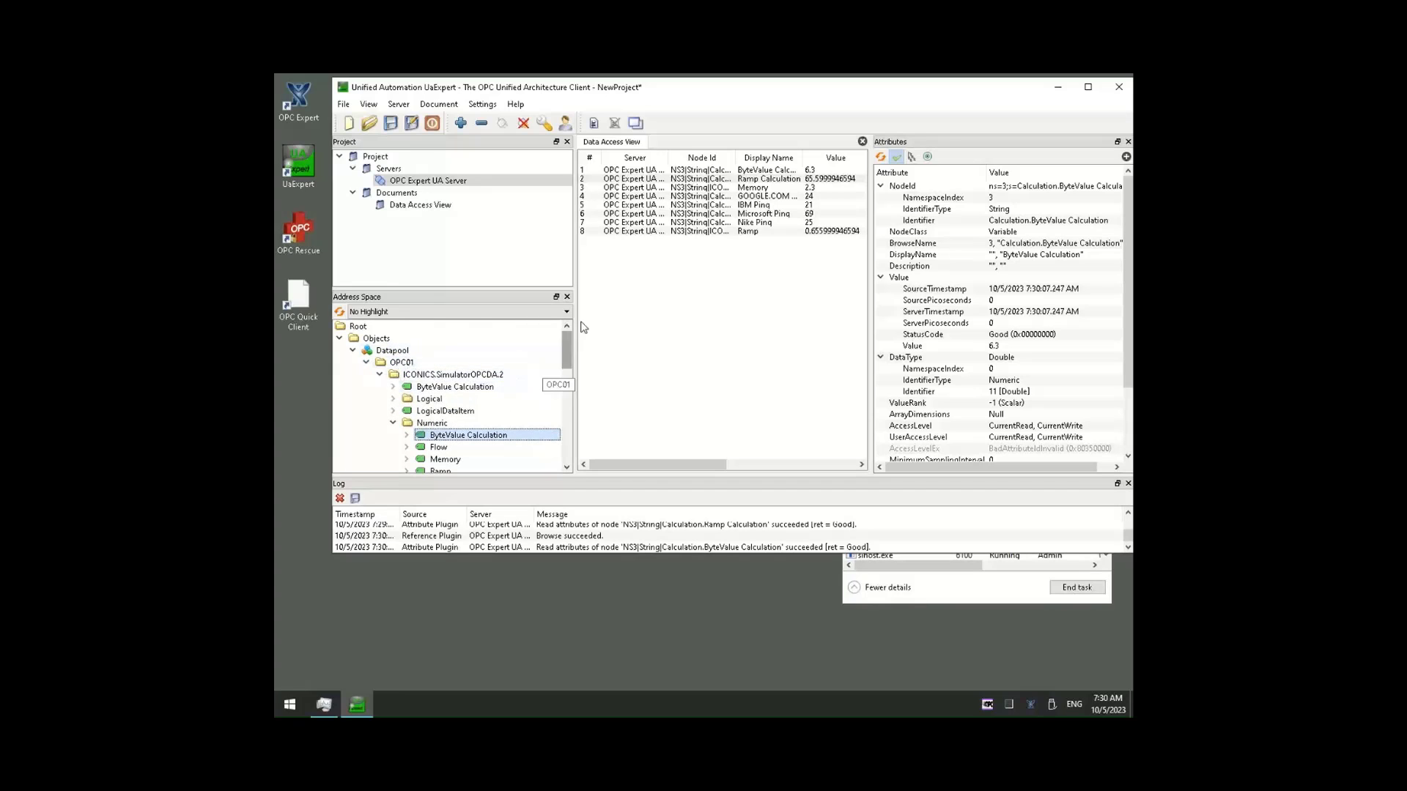
click(768, 172)
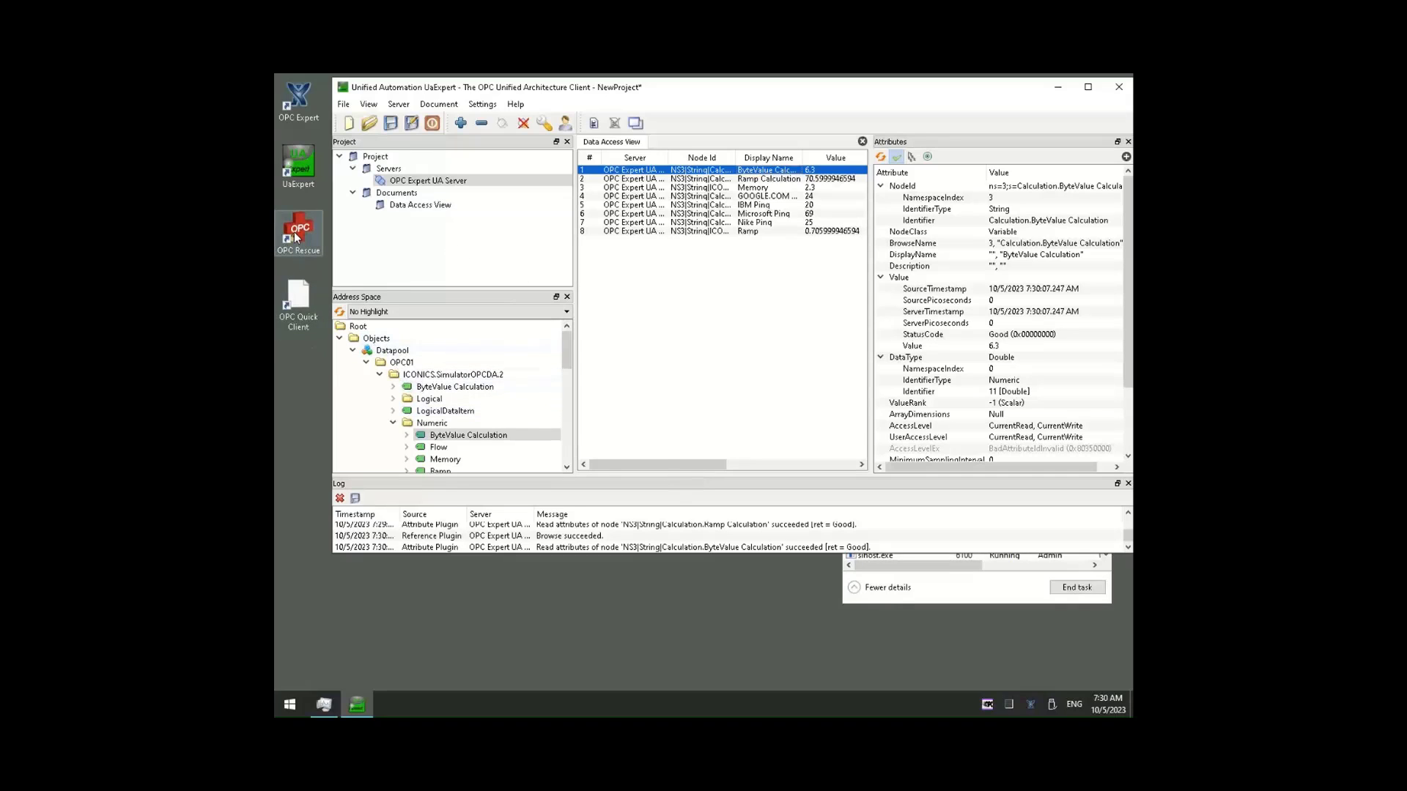
List this computer's OPC servers in OPC Rescue and in OPC Quick Client's new-connection dialog, without connecting to any.
double_click(296, 236)
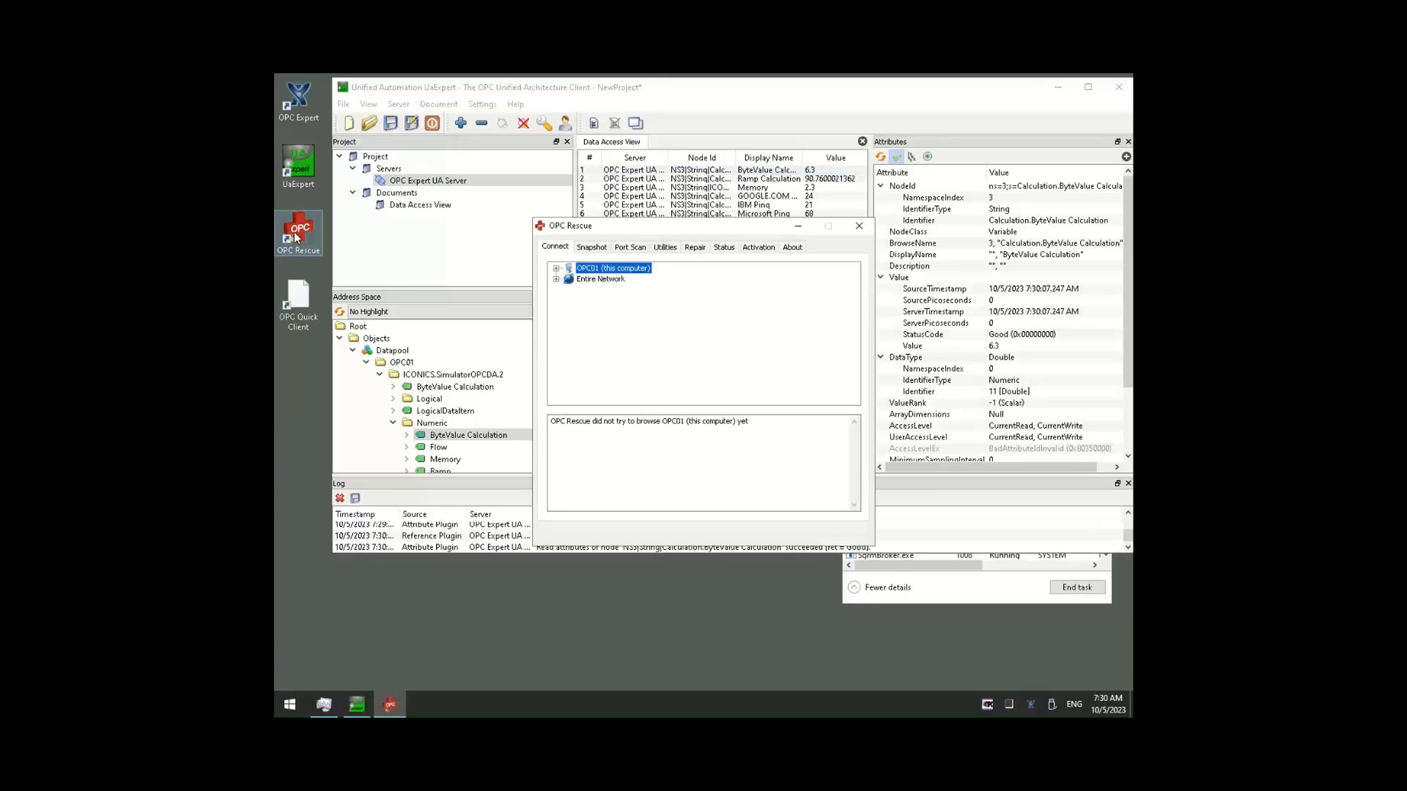
click(556, 268)
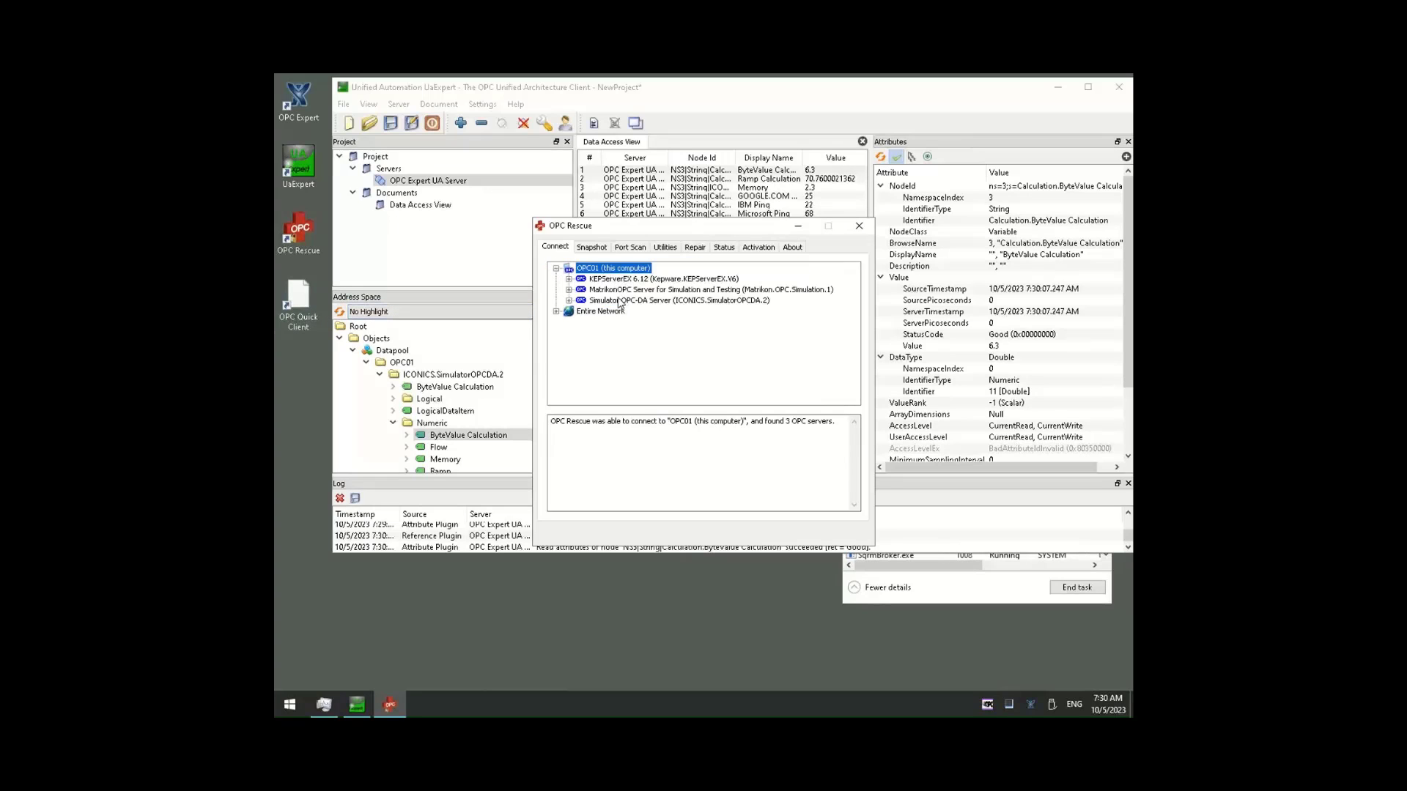
double_click(312, 309)
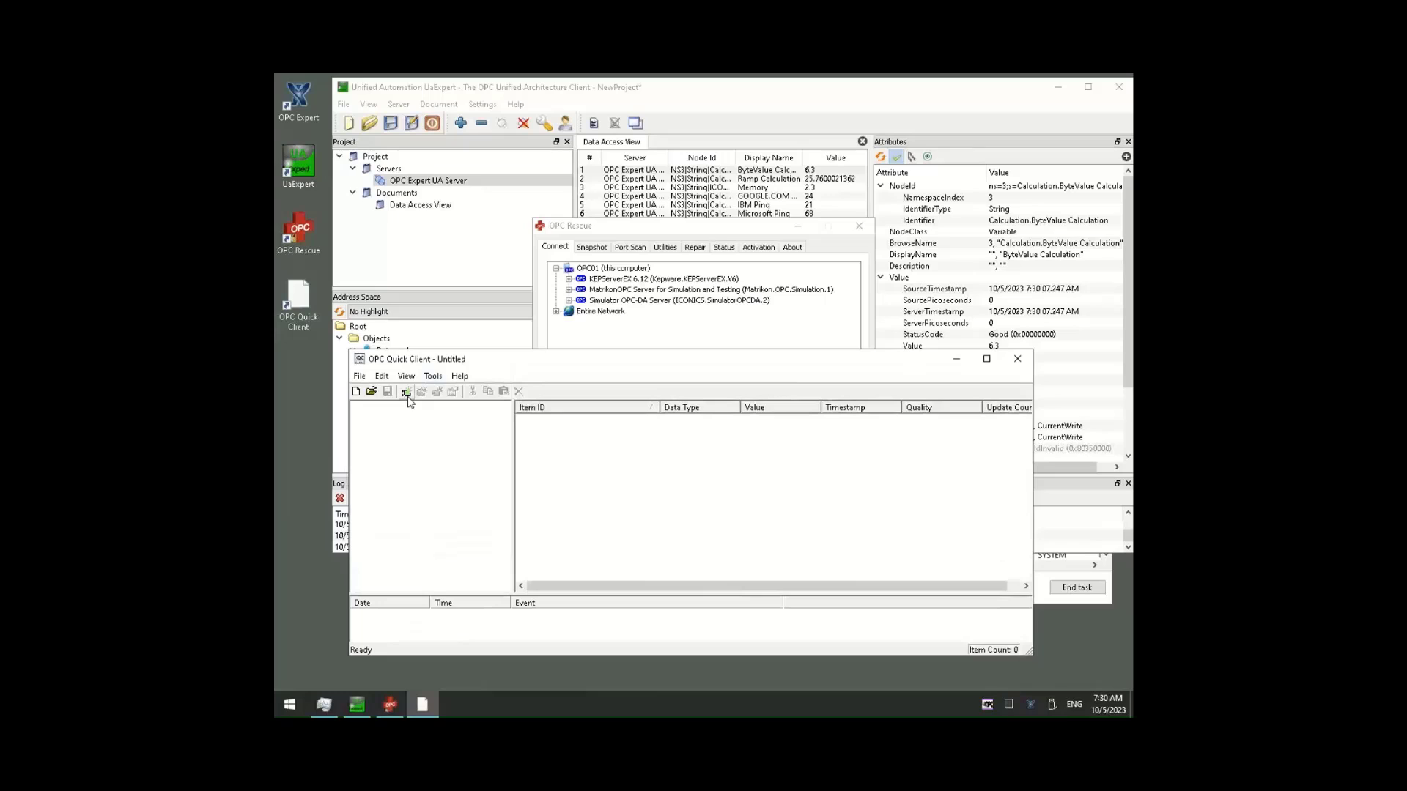
click(406, 394)
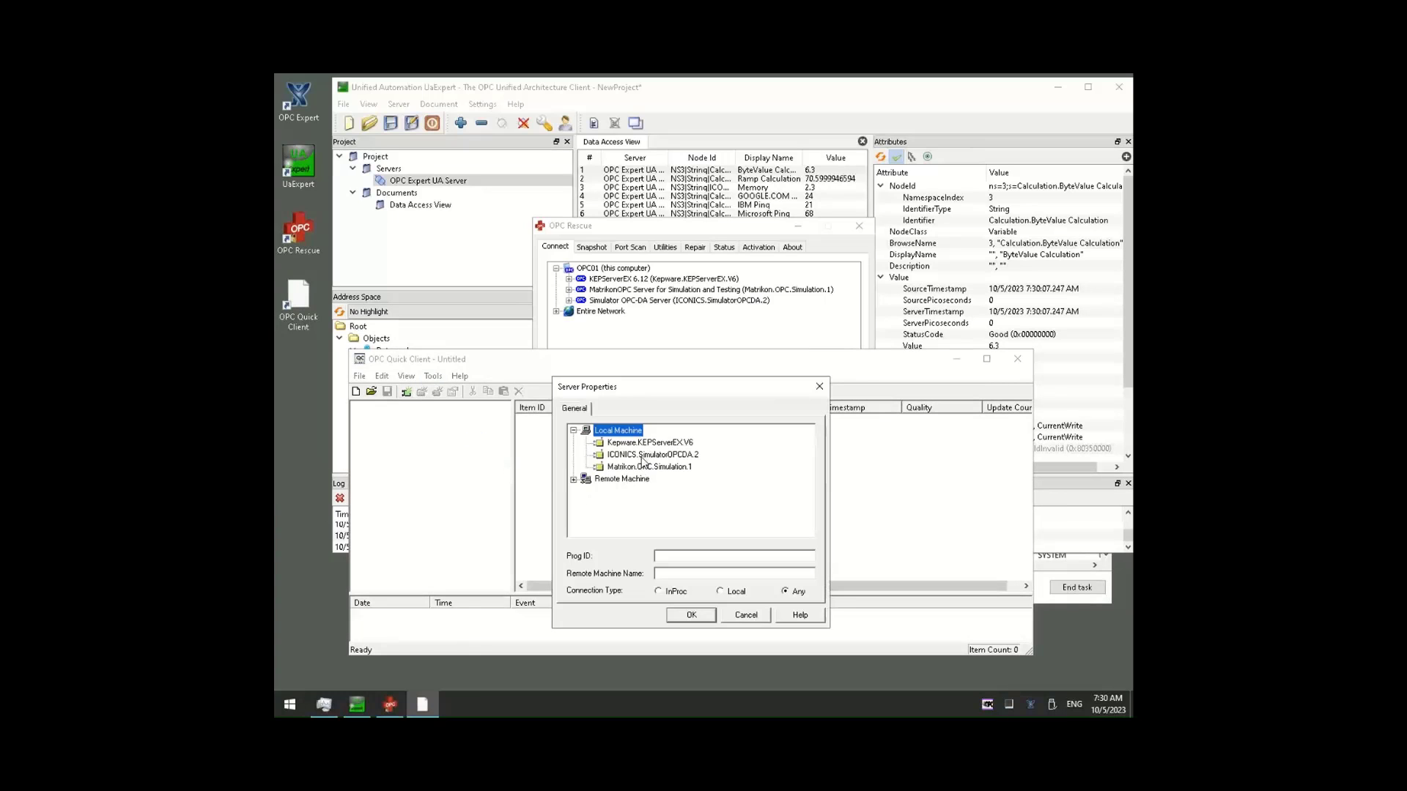
click(747, 615)
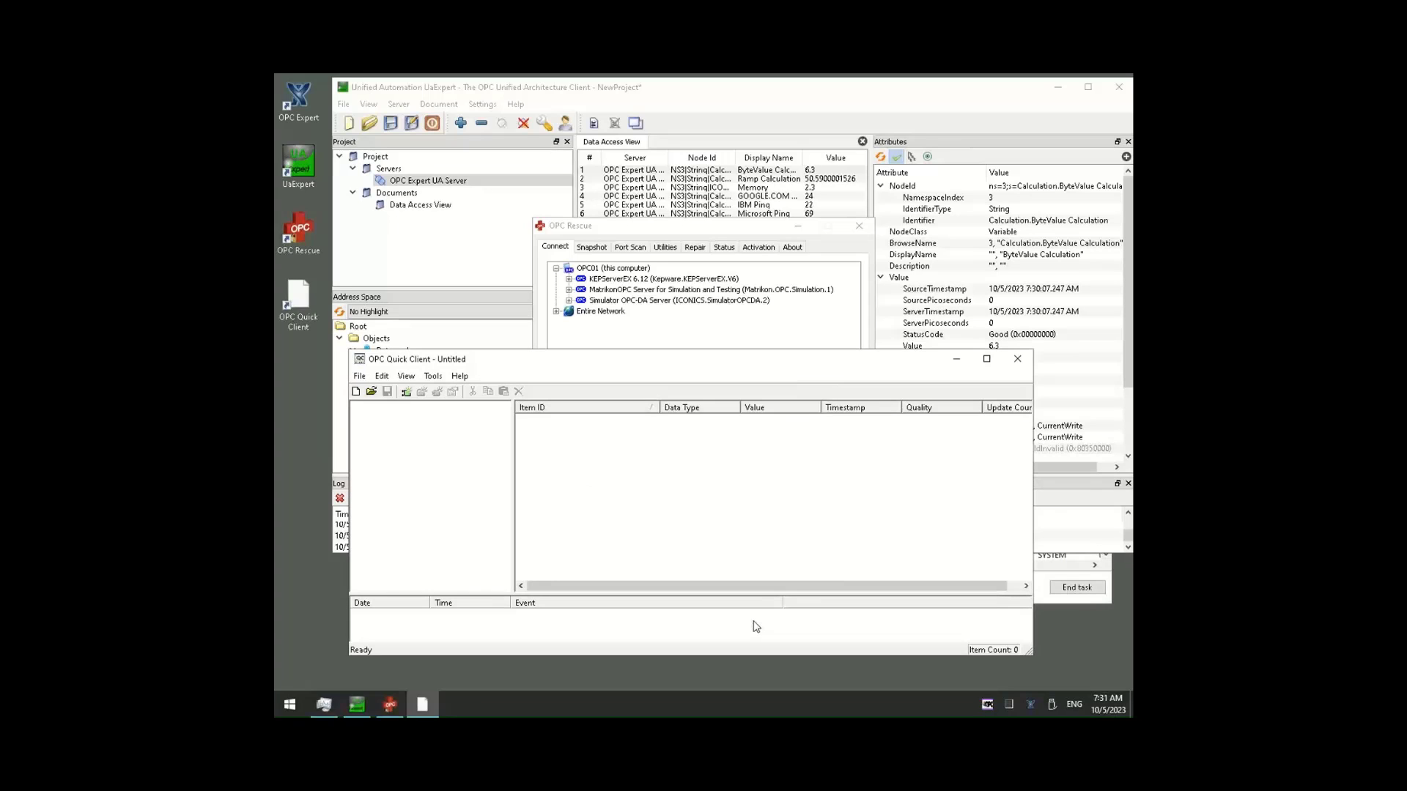
Open OPC Expert, create the OPC Expert Classic Server from OPC01's OPC Expert UA Server entry, select it in the tree, and close OPC Expert.
click(310, 102)
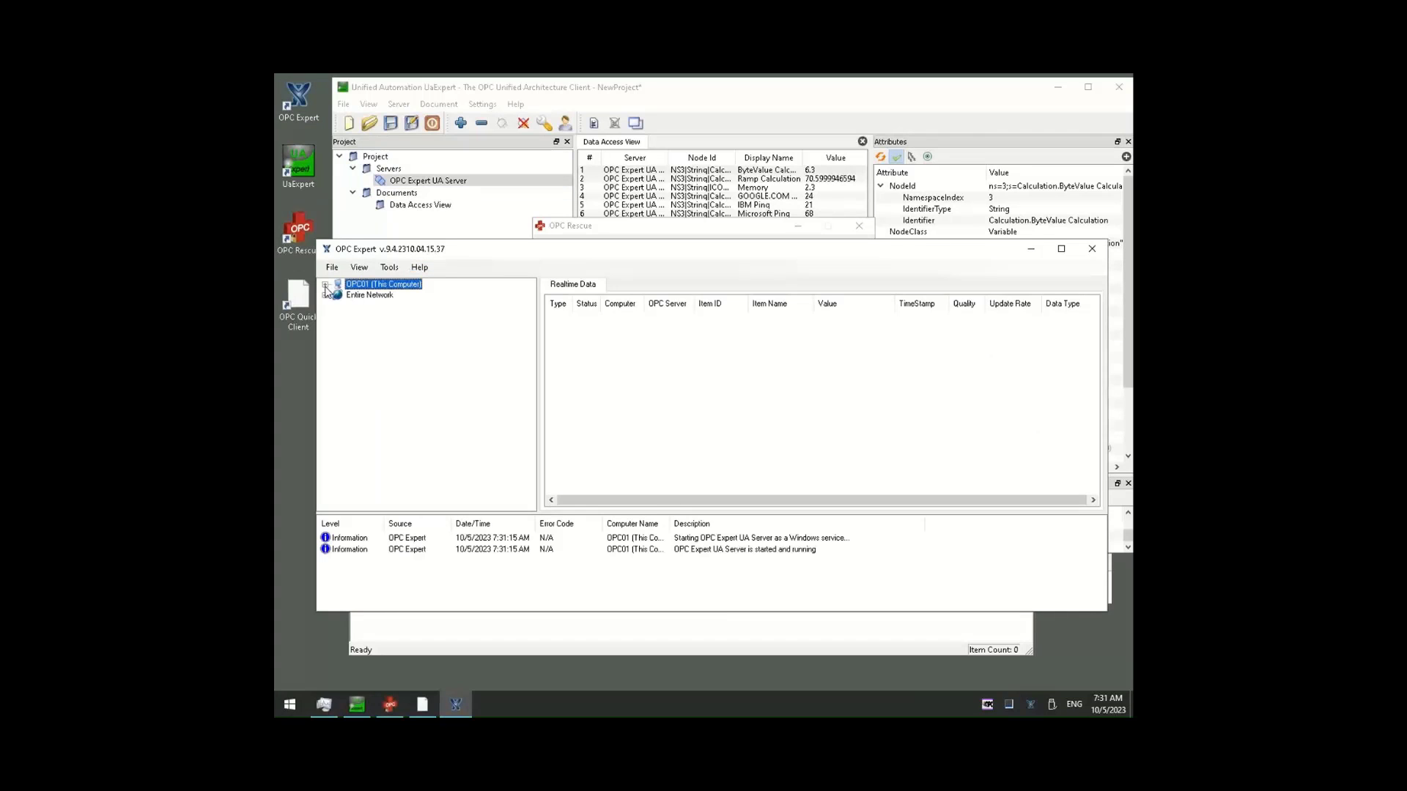
click(325, 285)
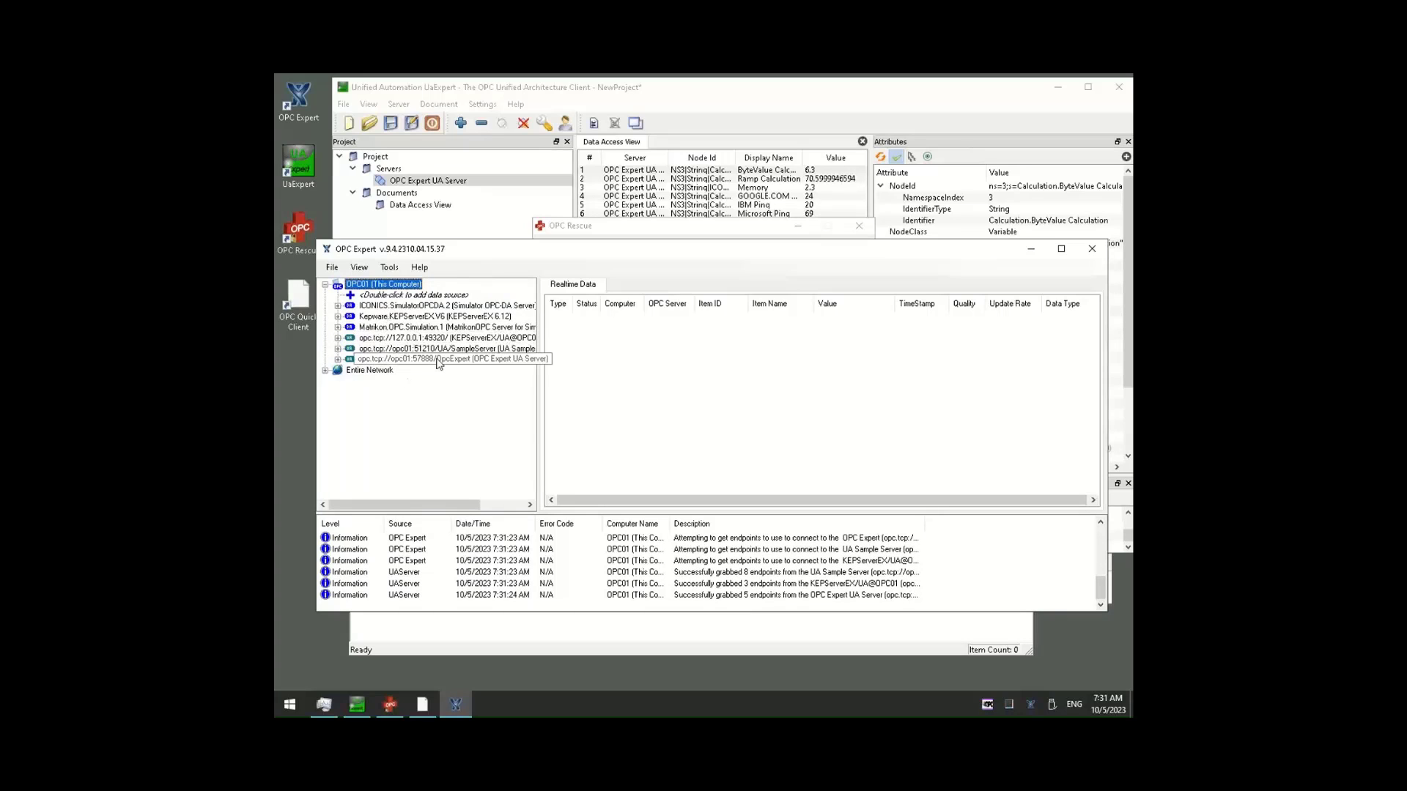
right_click(438, 365)
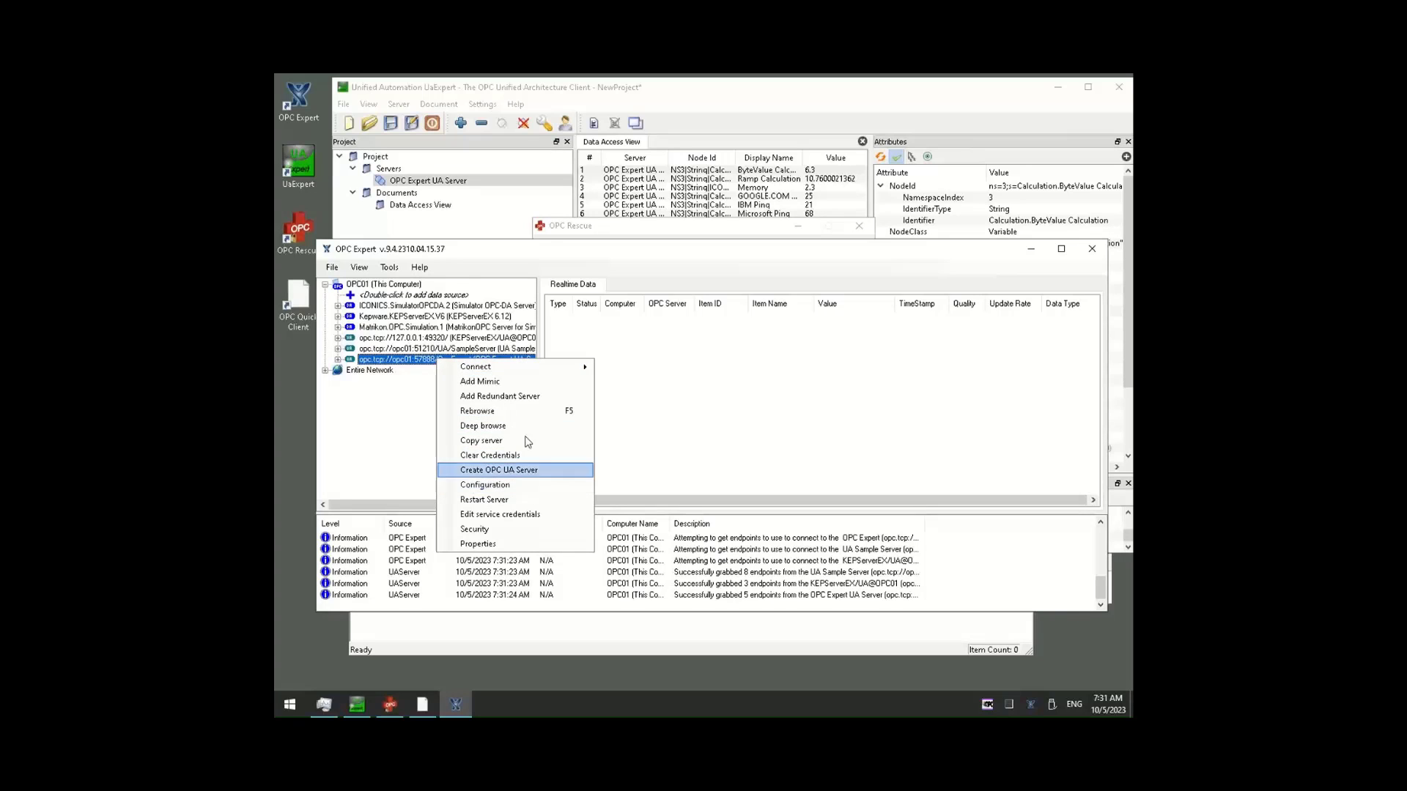
click(505, 385)
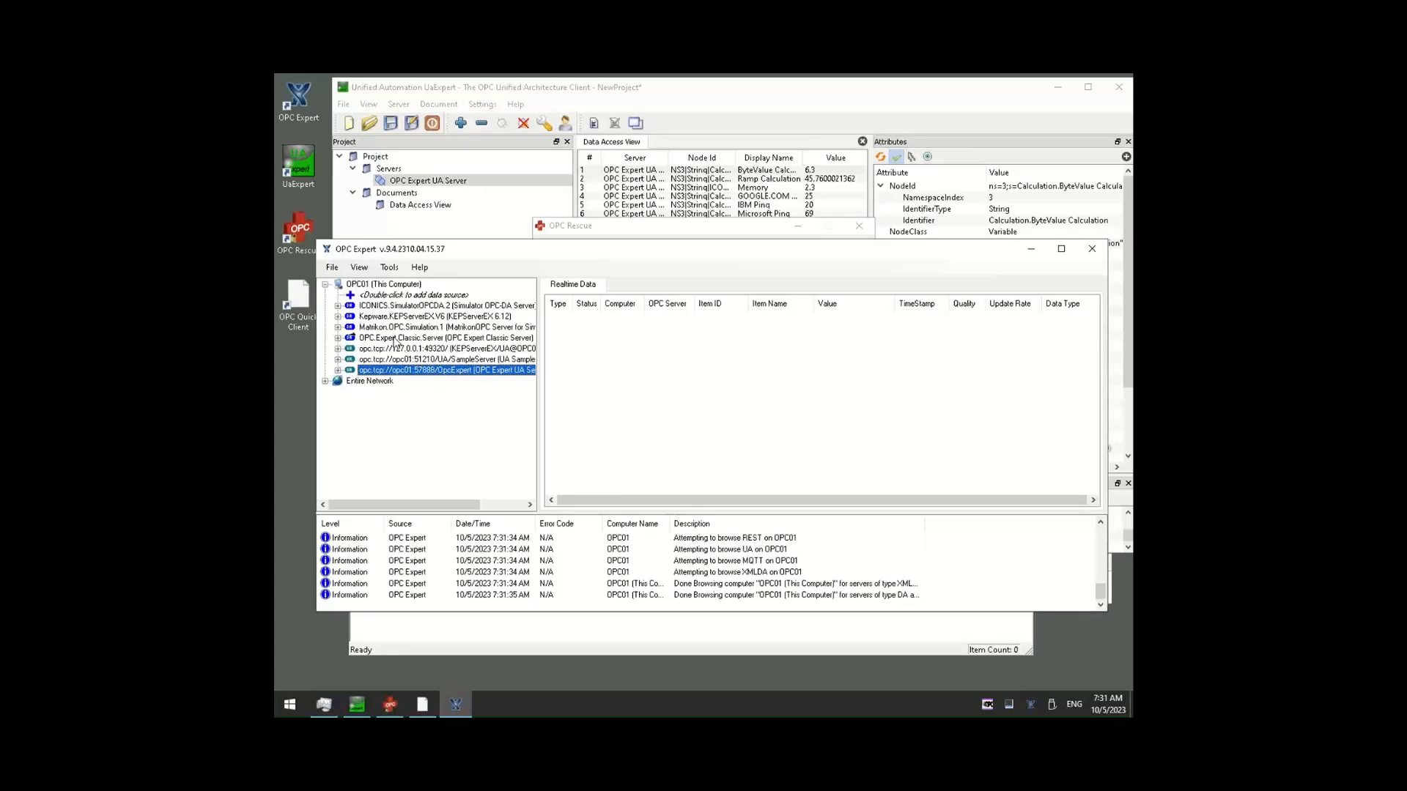
click(384, 339)
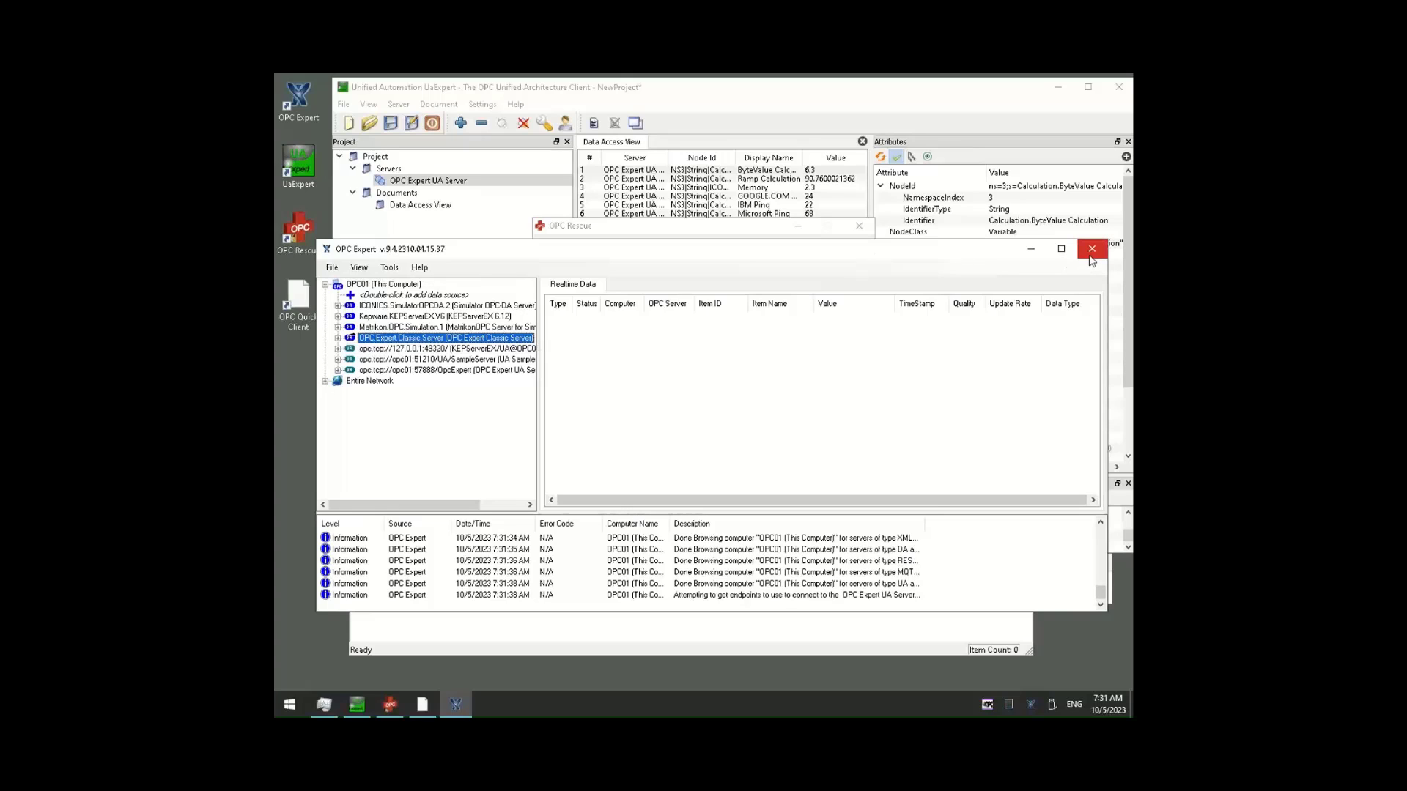
click(1092, 253)
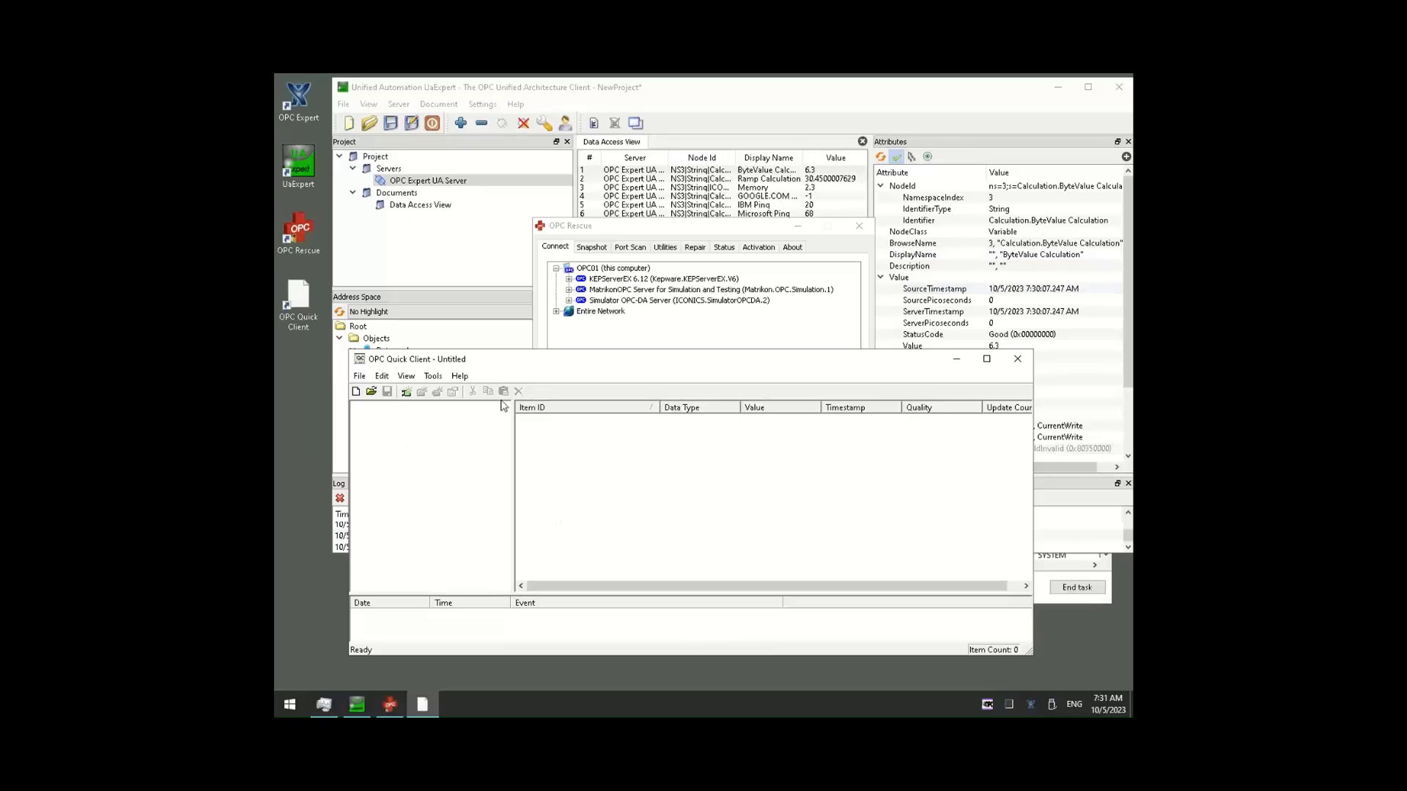
Switch to OPC Rescue, rebrowse OPC01 and select the OPC Expert Classic Server.
right_click(584, 272)
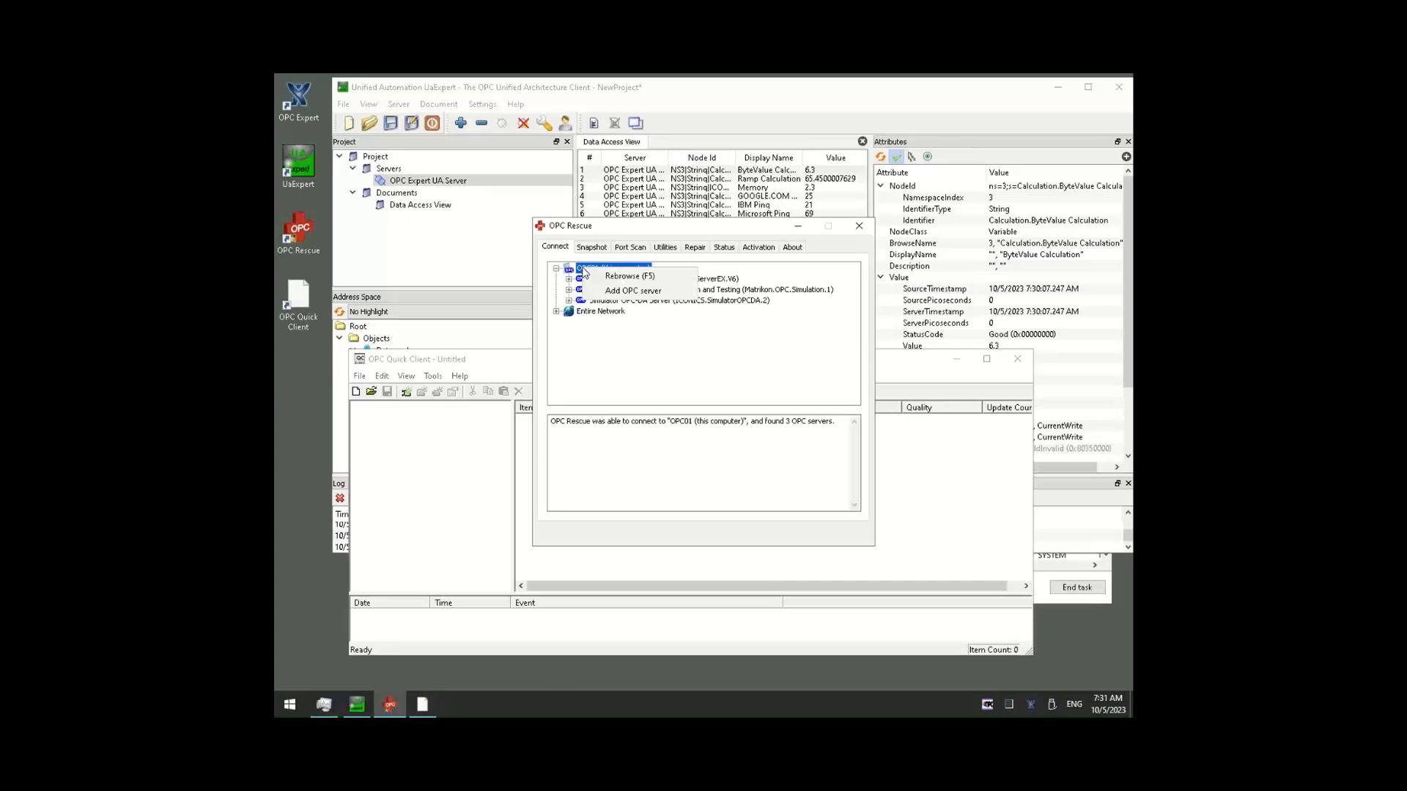
click(600, 277)
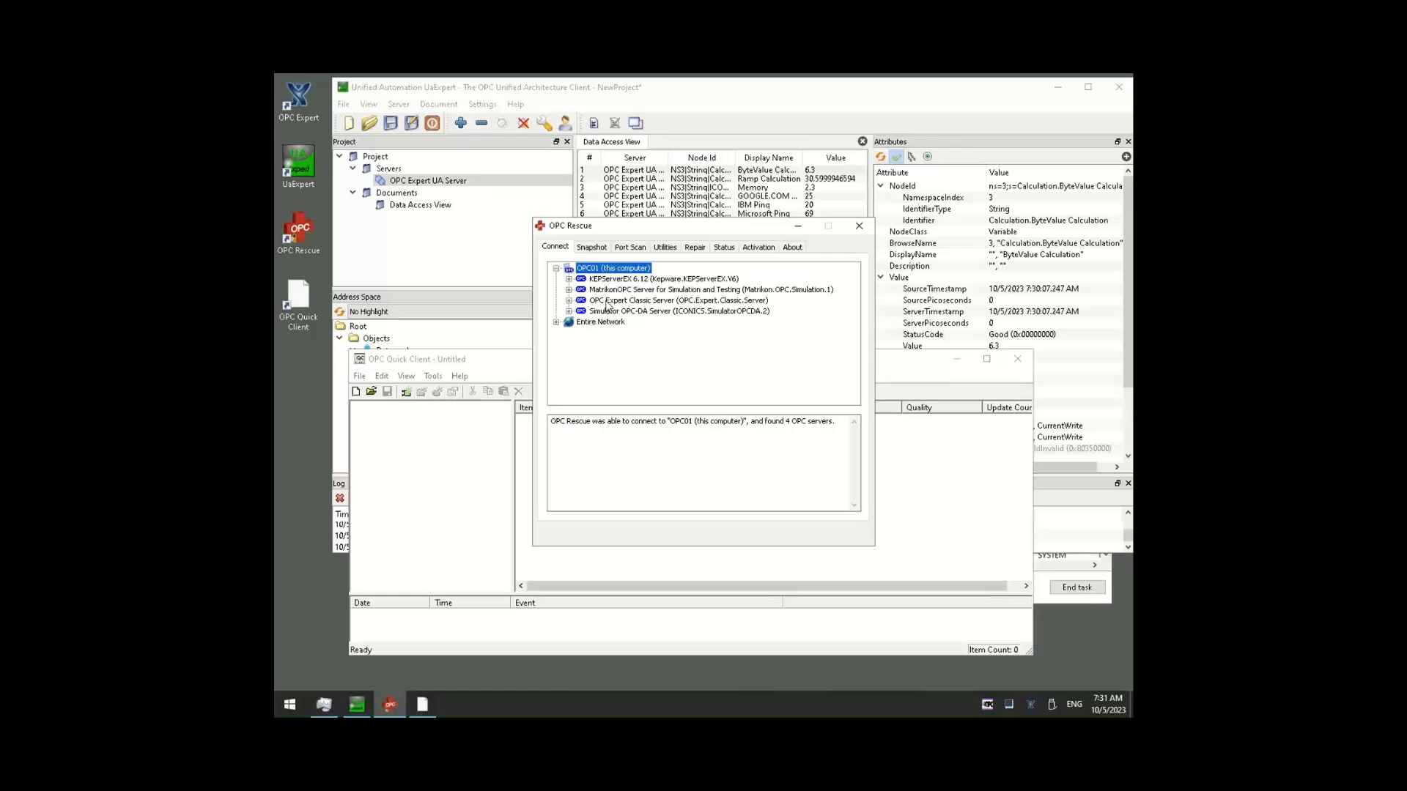
click(608, 302)
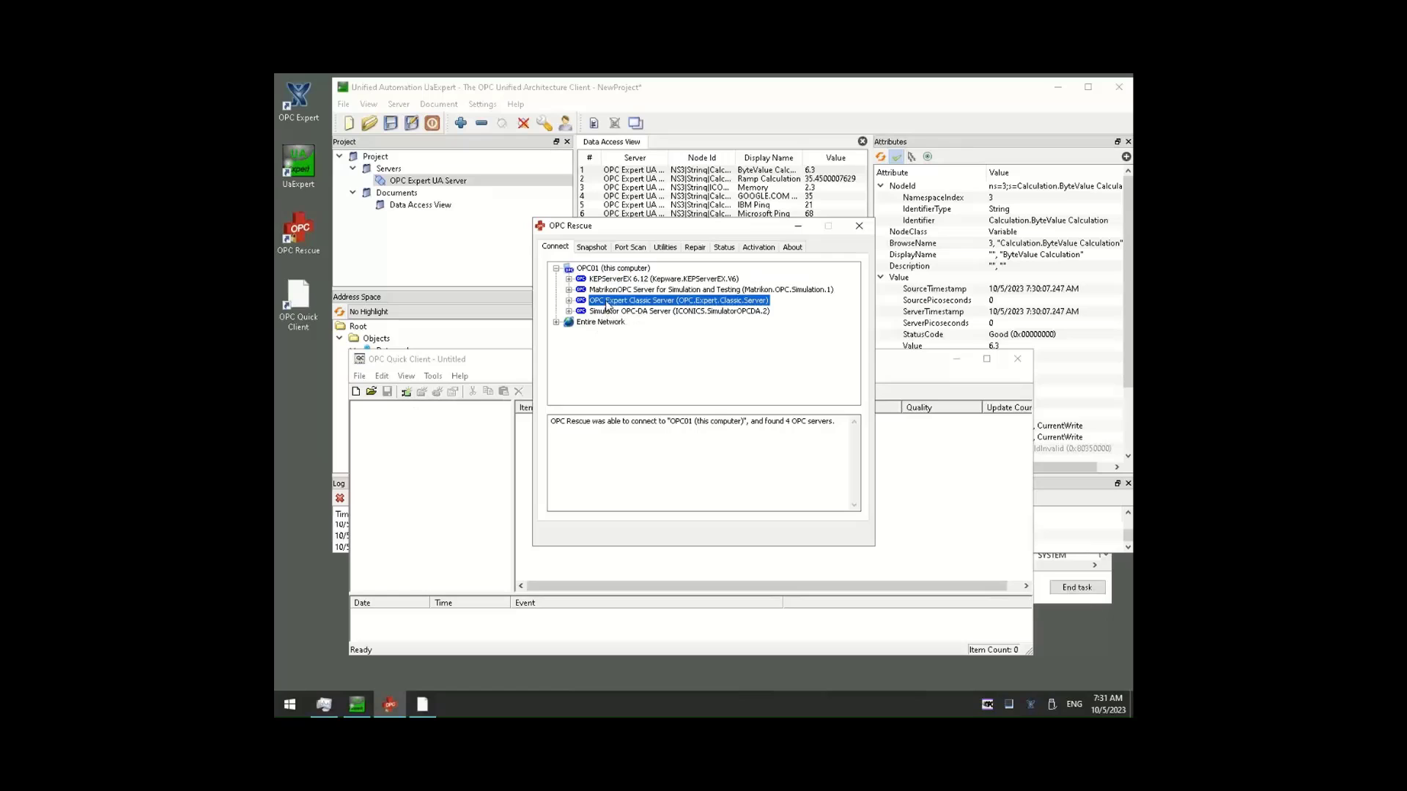
Switch to OPC Quick Client and connect to OPC.Expert.Classic.Server on the local machine, with connection type Any.
click(409, 394)
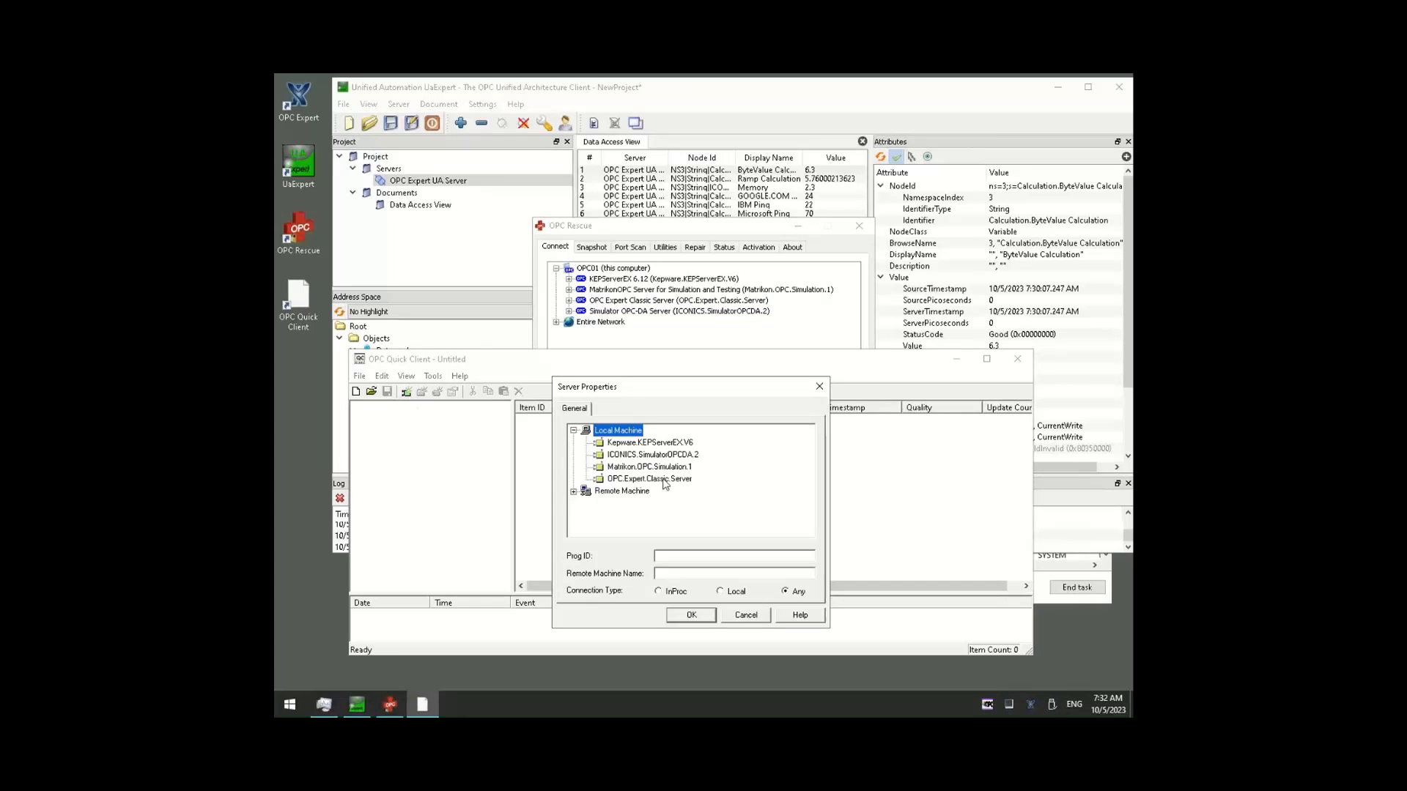
click(648, 480)
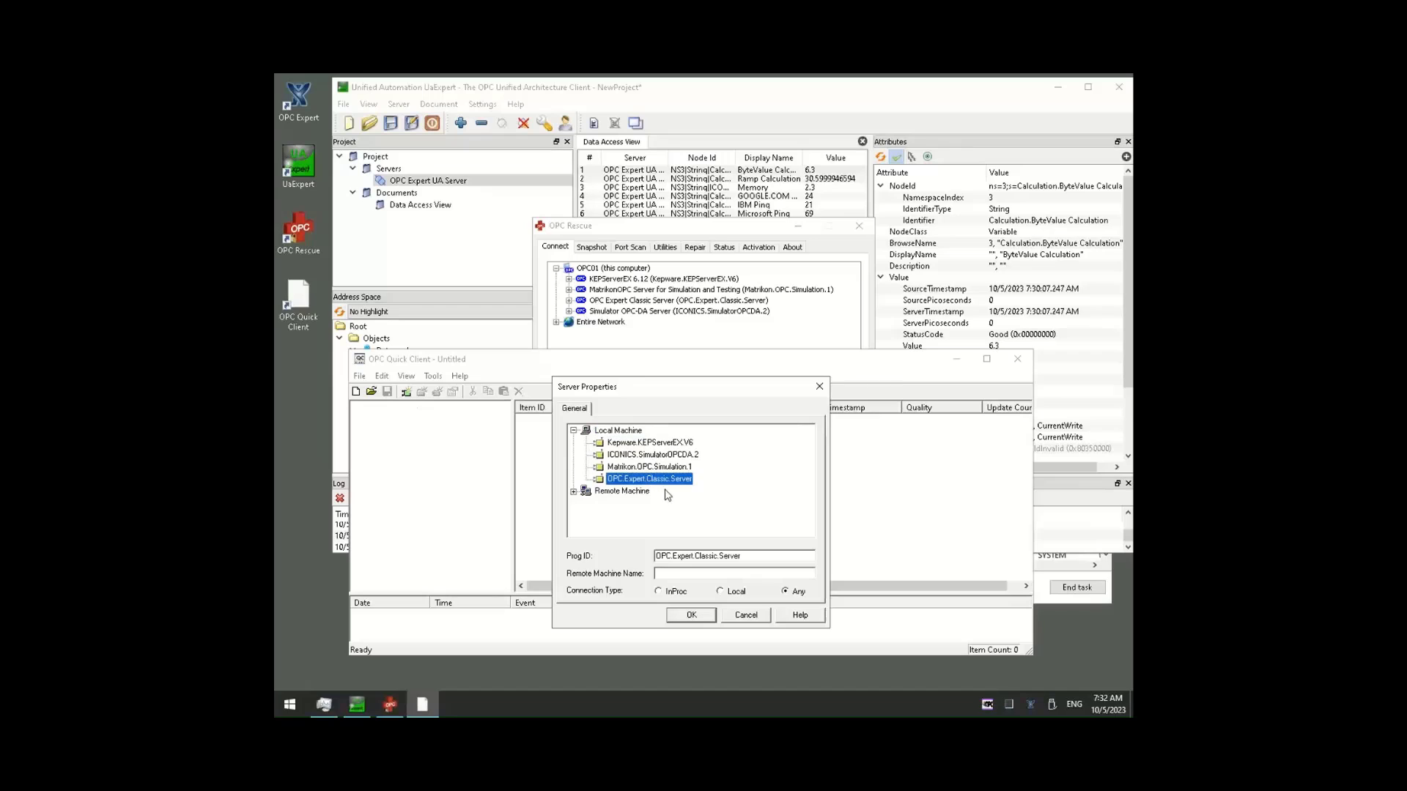
click(701, 619)
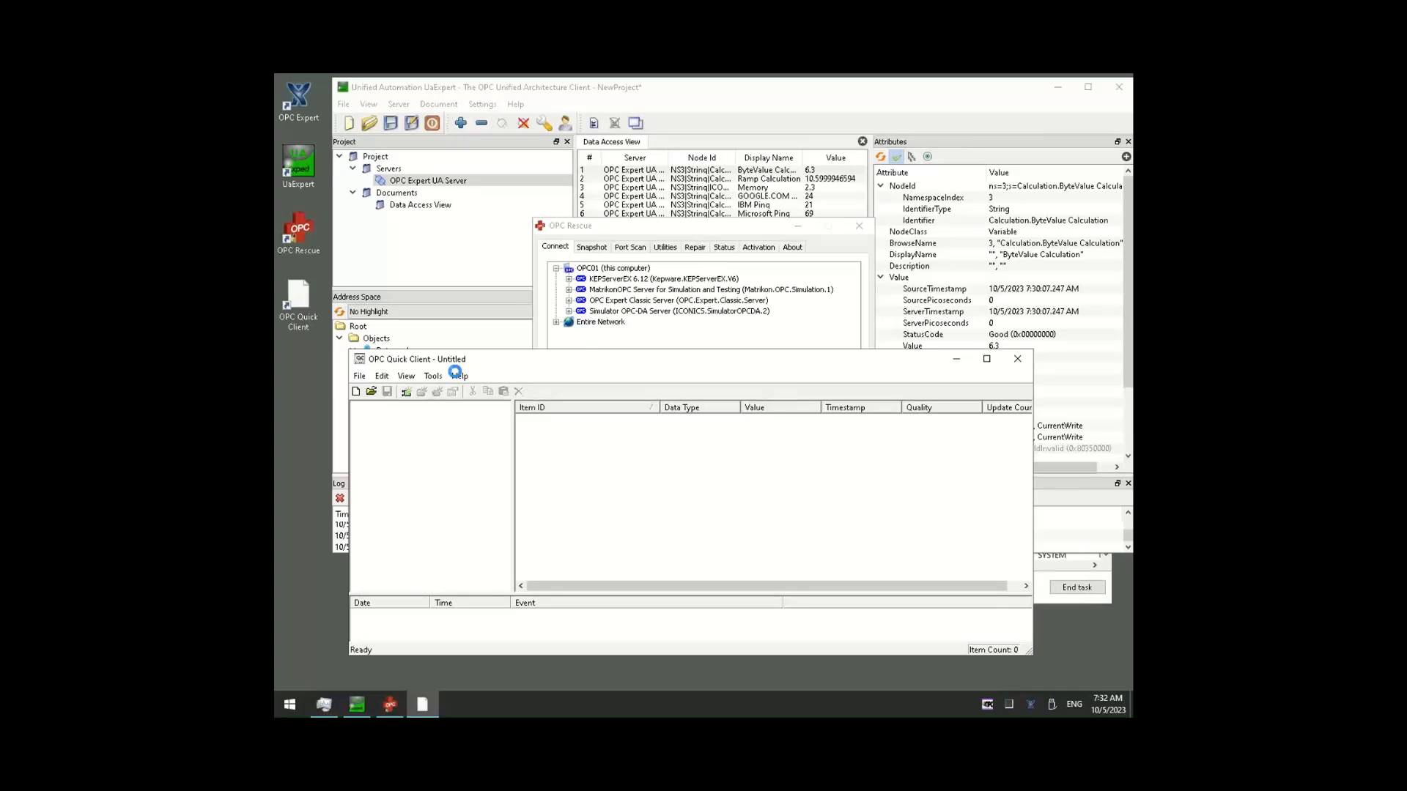
Return to OPC Rescue, connect to the OPC Expert Classic Server and expand its _Calculations folder.
click(613, 301)
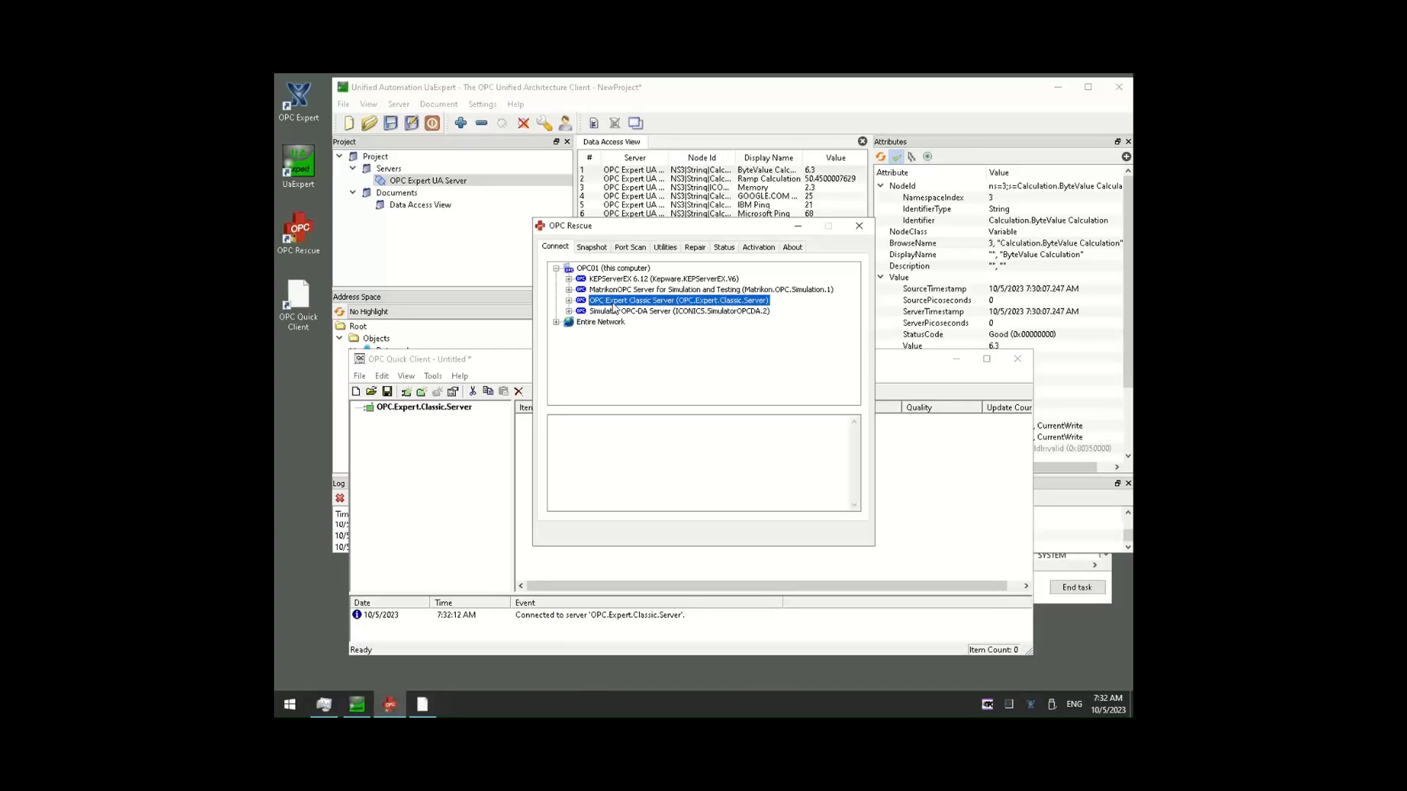
click(569, 301)
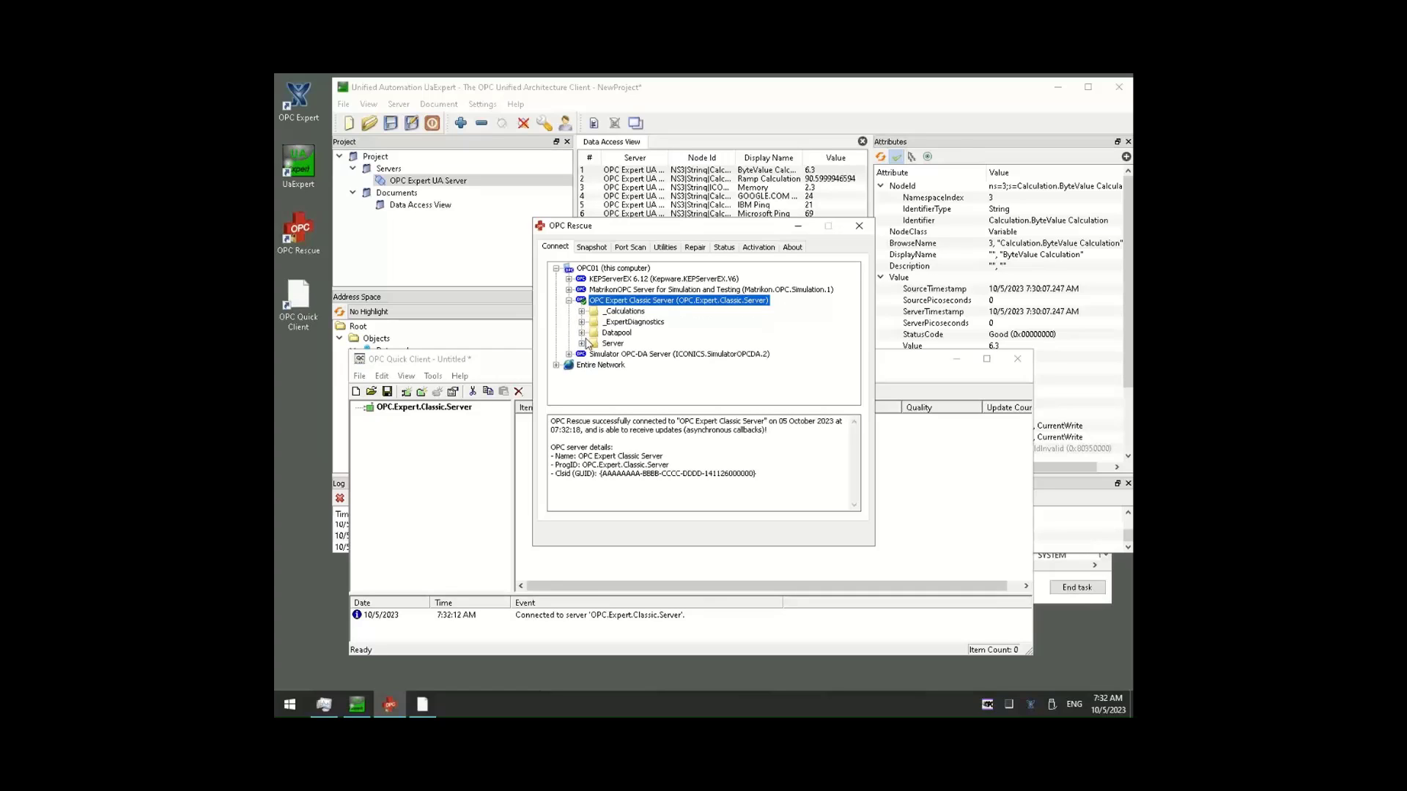
click(582, 312)
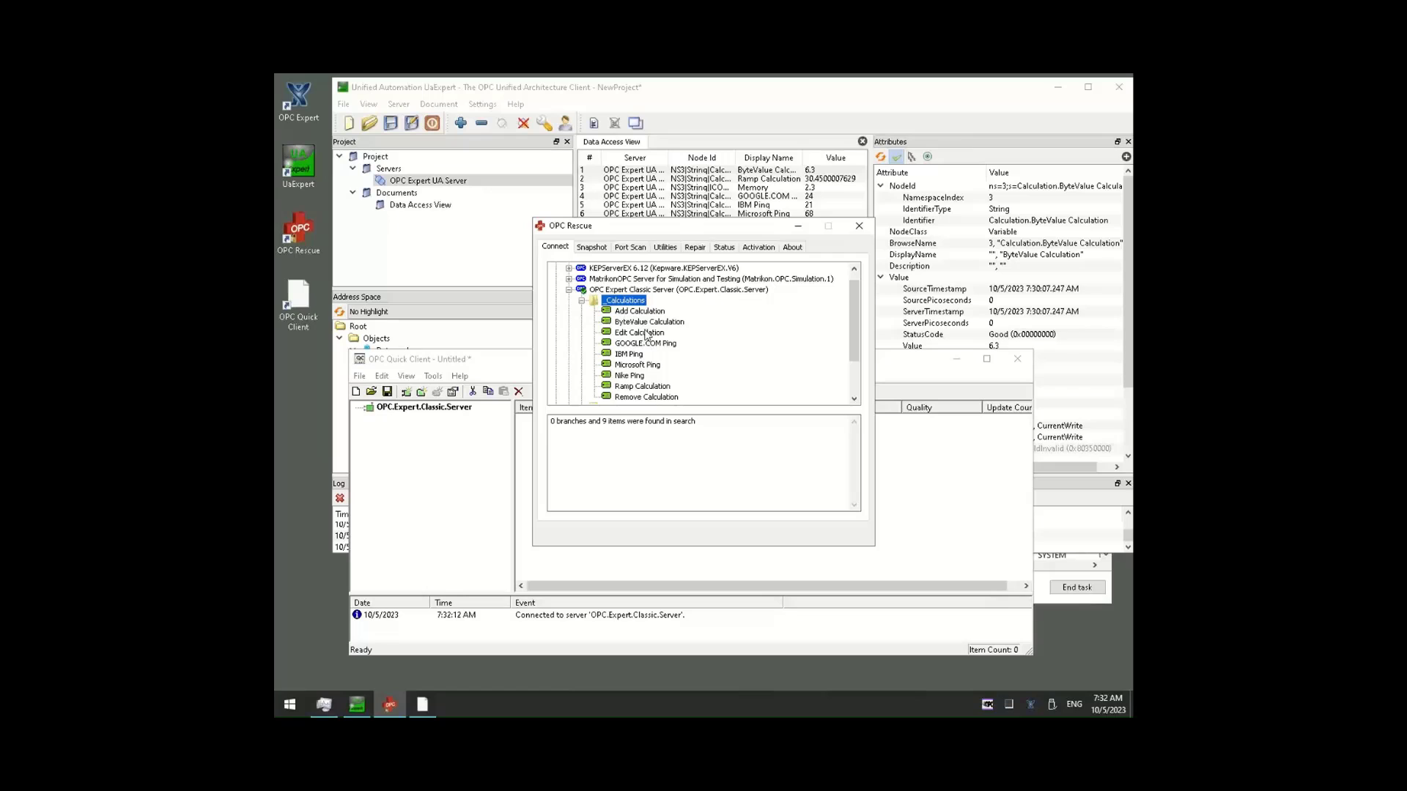
Monitor the ByteValue Calculation, GOOGLE.COM Ping, IBM Ping, Ramp Calculation, Nike Ping and Microsoft Ping items in the _Calculations folder.
click(648, 325)
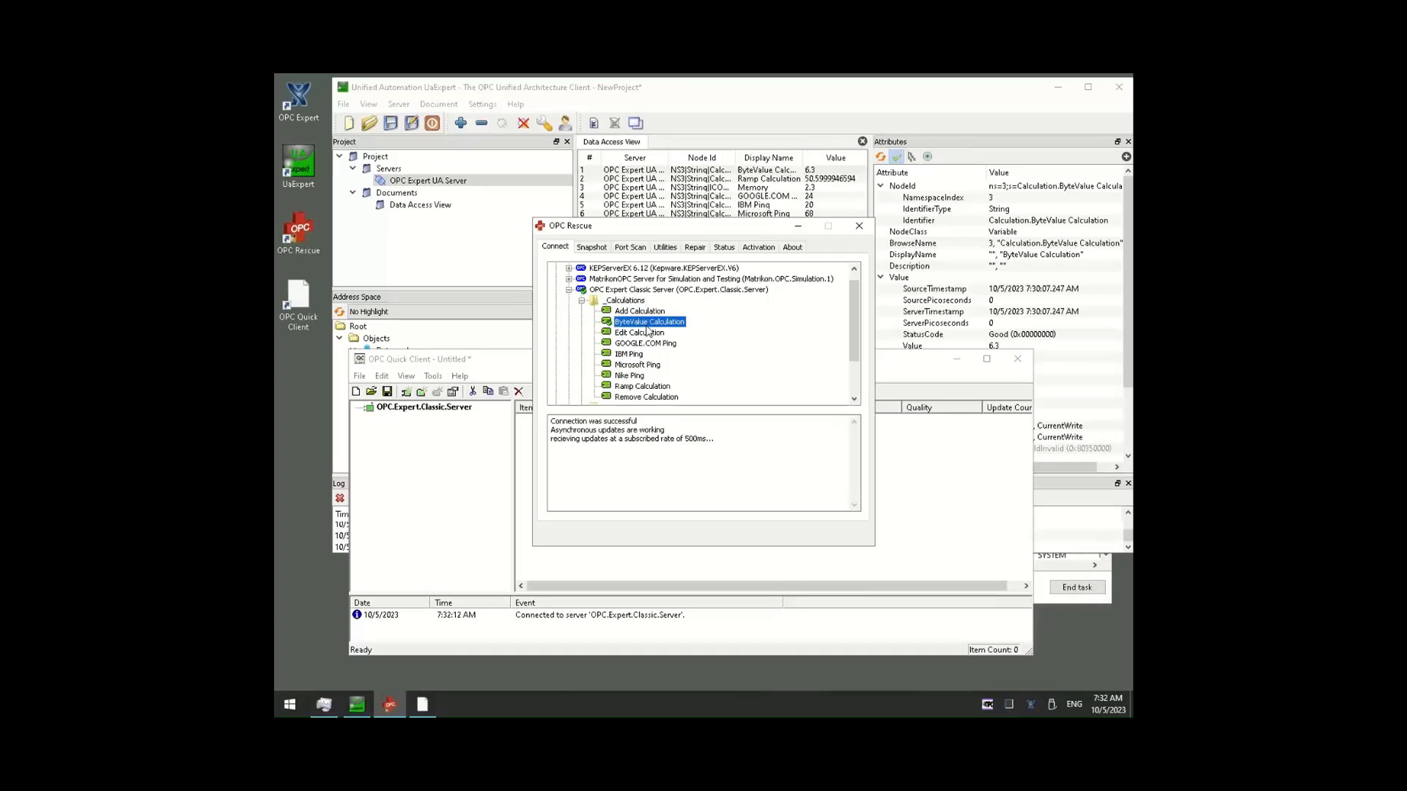
click(640, 344)
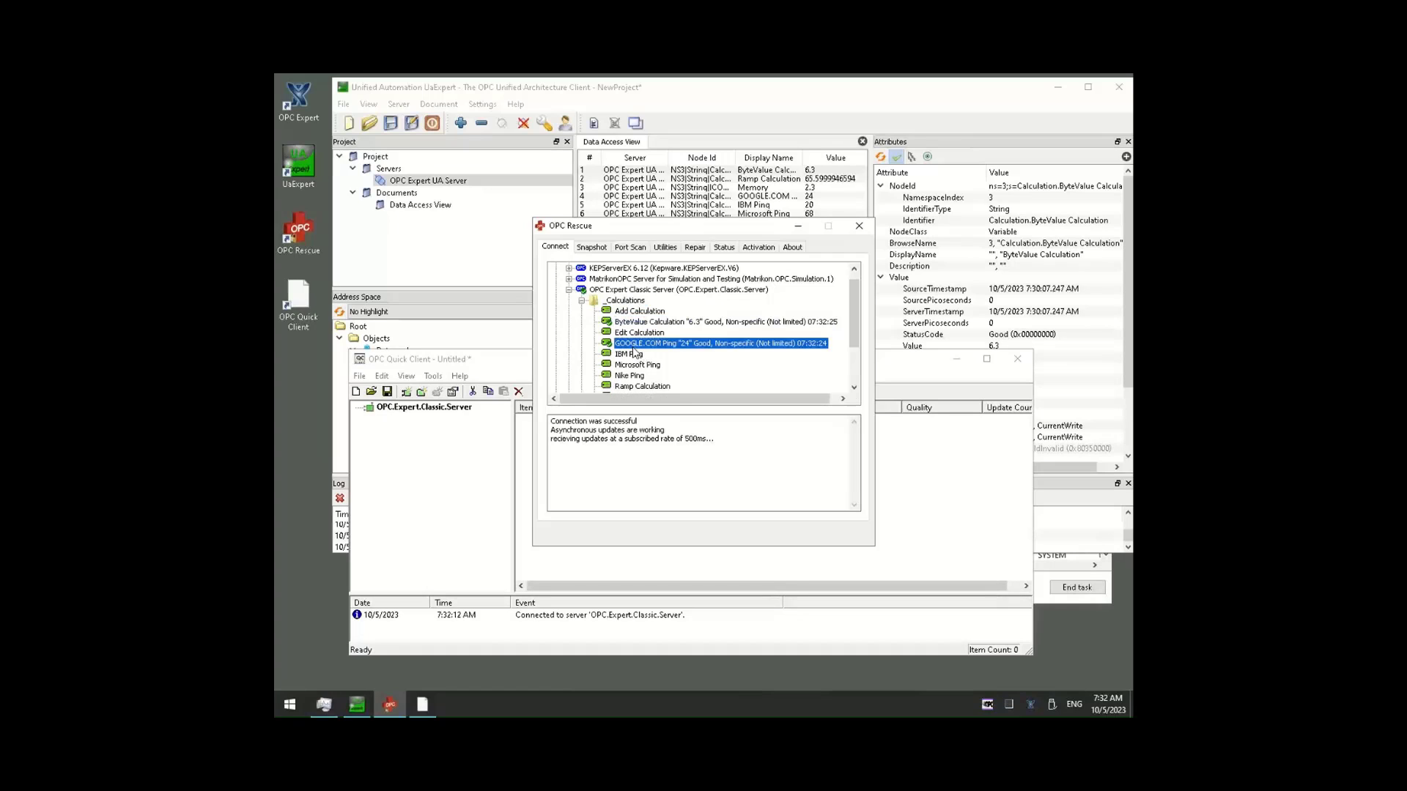
click(634, 353)
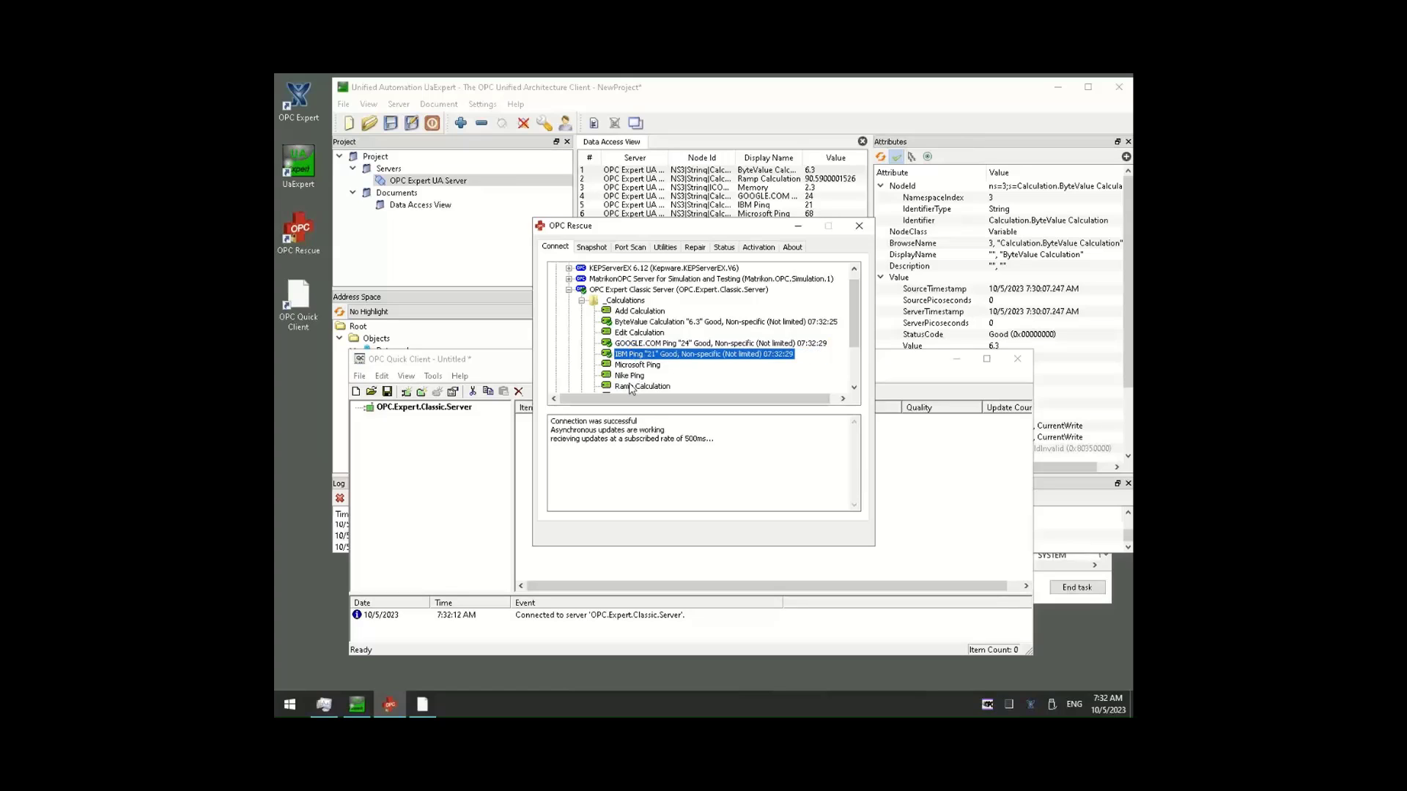
click(634, 388)
click(634, 379)
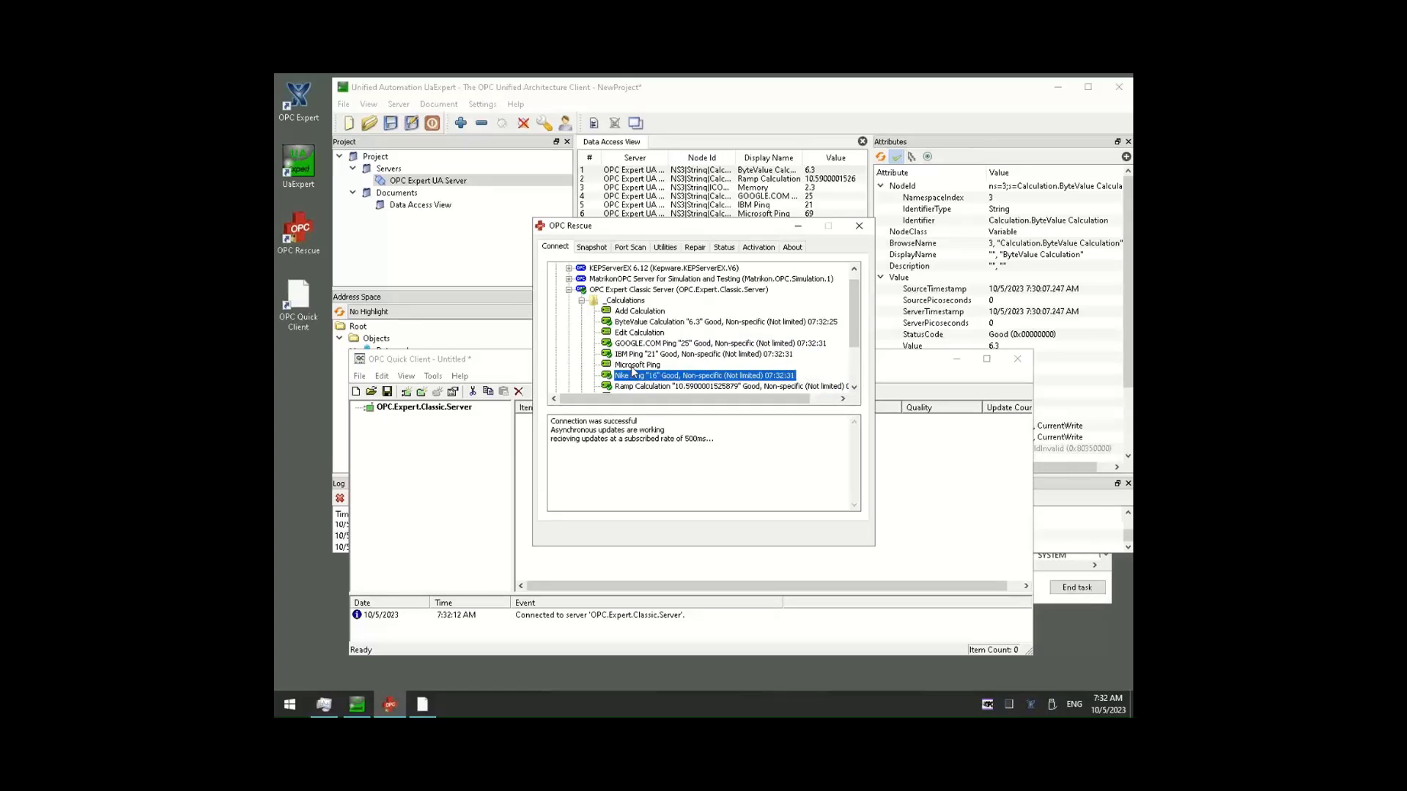
click(635, 365)
scroll(649, 376, down, 1)
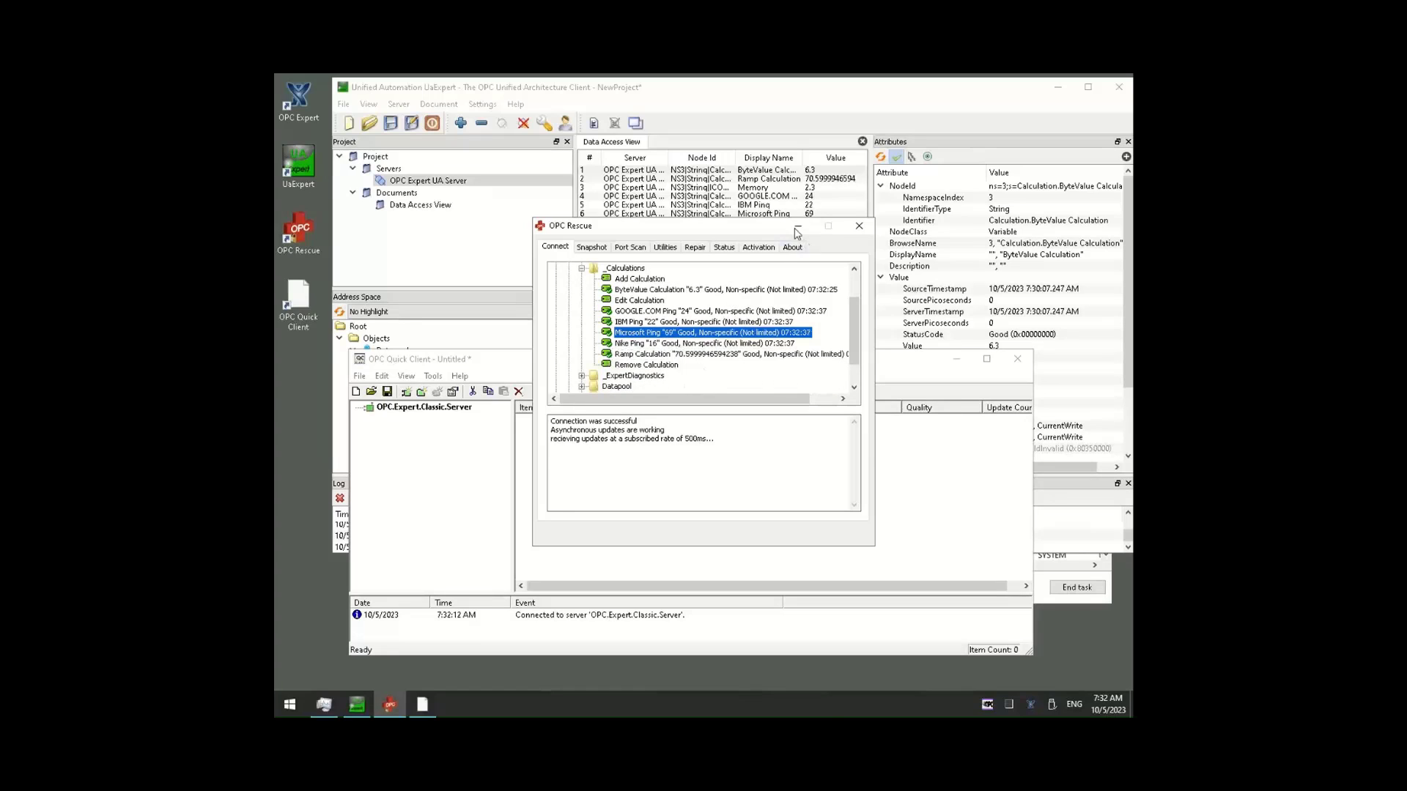
Switch to OPC Quick Client and add a new group with default settings to OPC.Expert.Classic.Server.
click(404, 501)
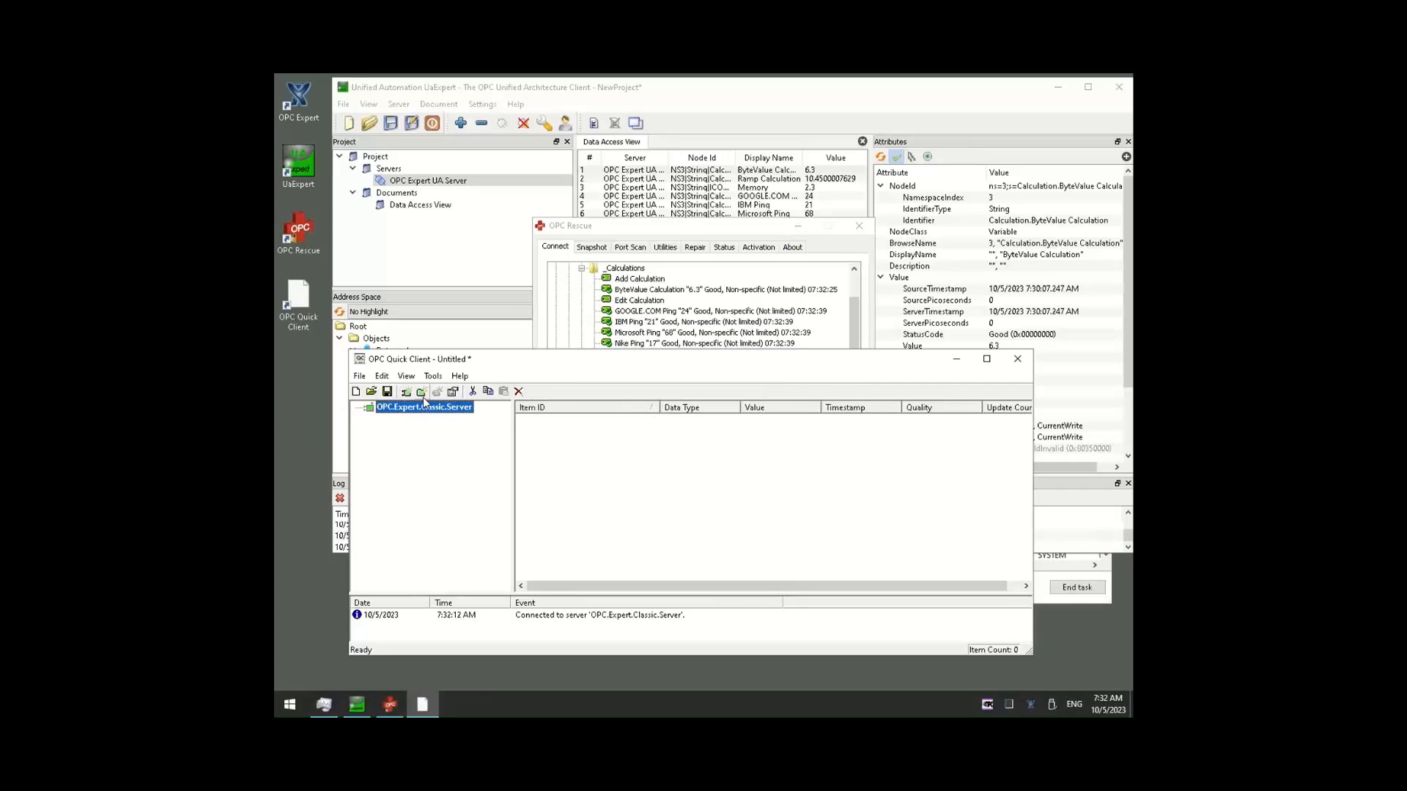
click(422, 393)
click(725, 611)
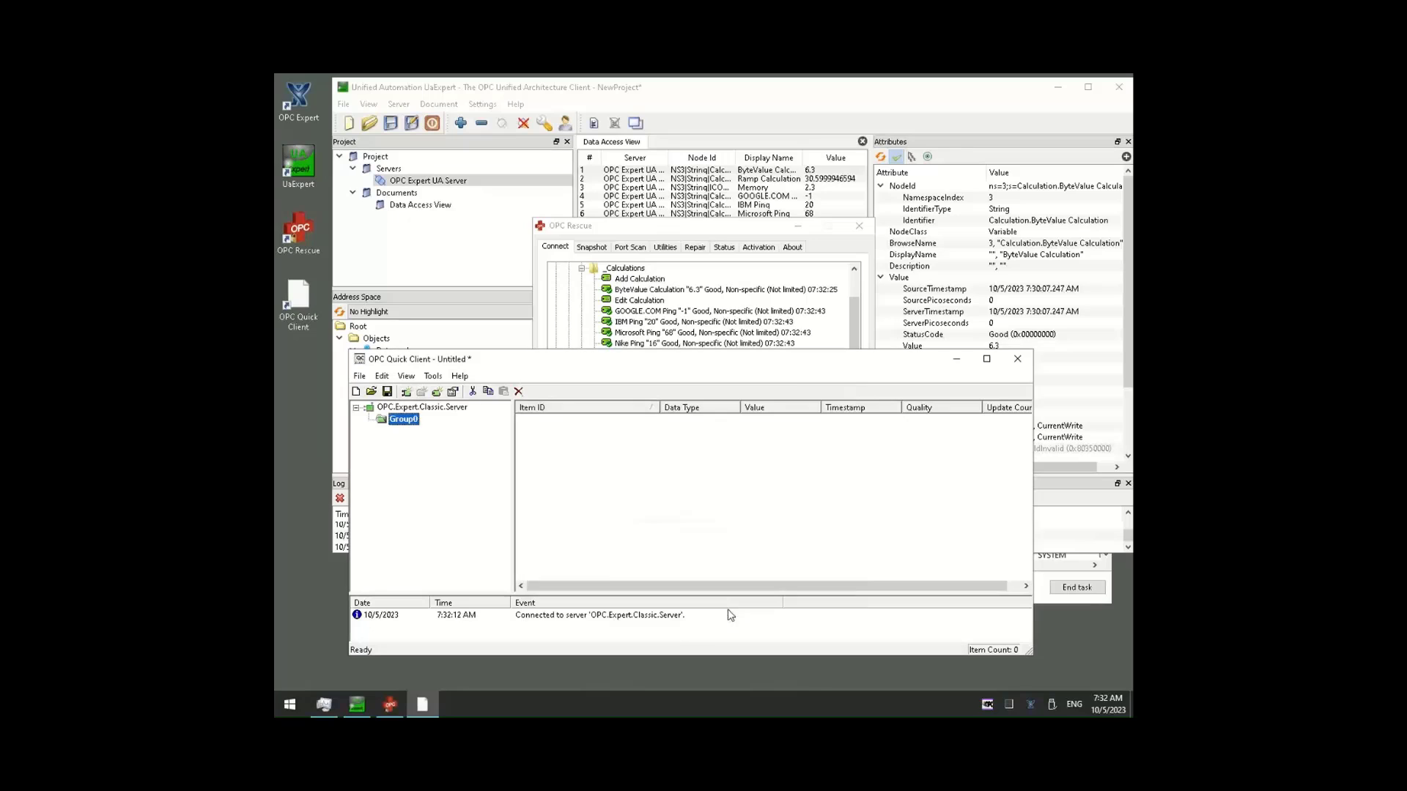
Start adding items to Group0, view the _Calculations leaves, and browse Datapool through OPC01 and ICONICS.SimulatorOPCDA.2 to the Numeric branch.
click(436, 394)
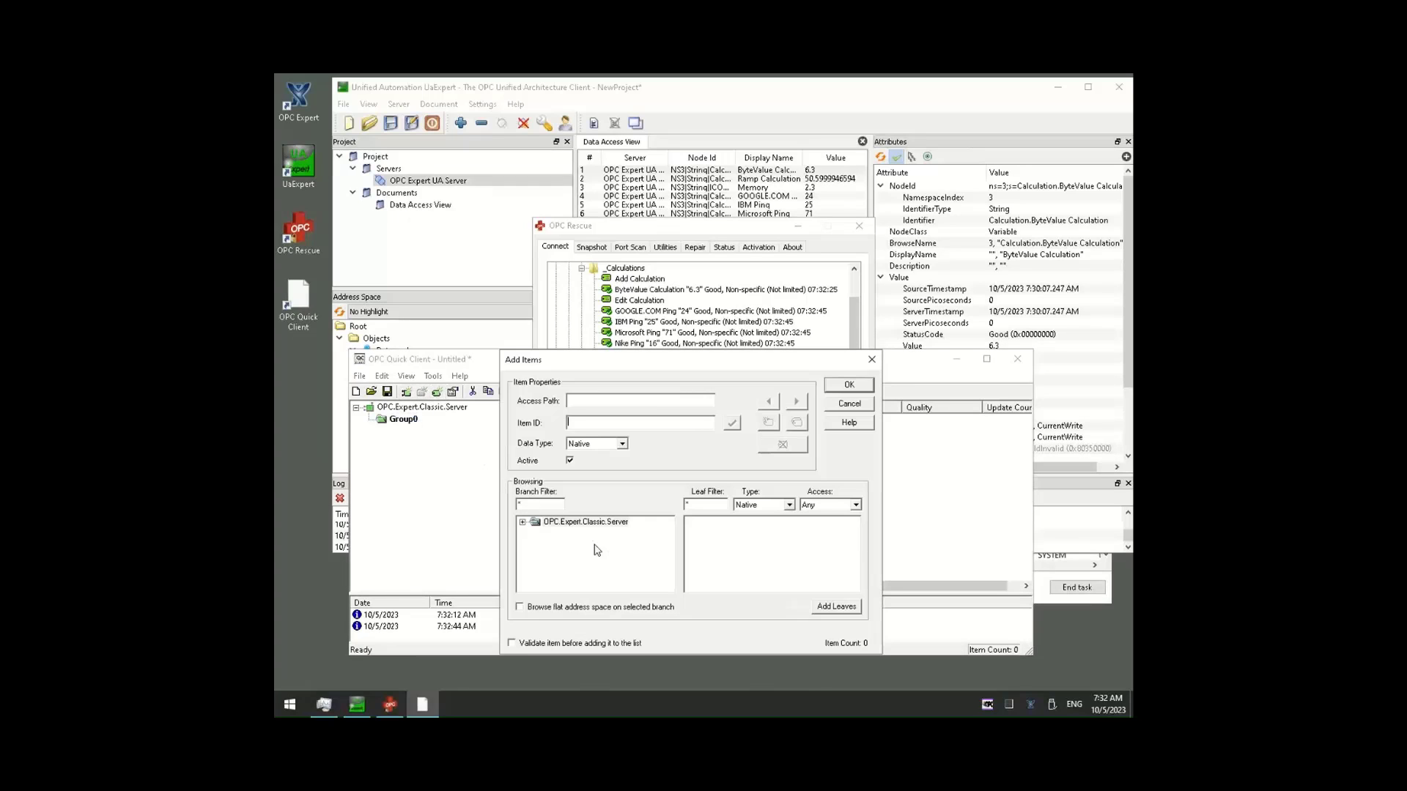
click(523, 522)
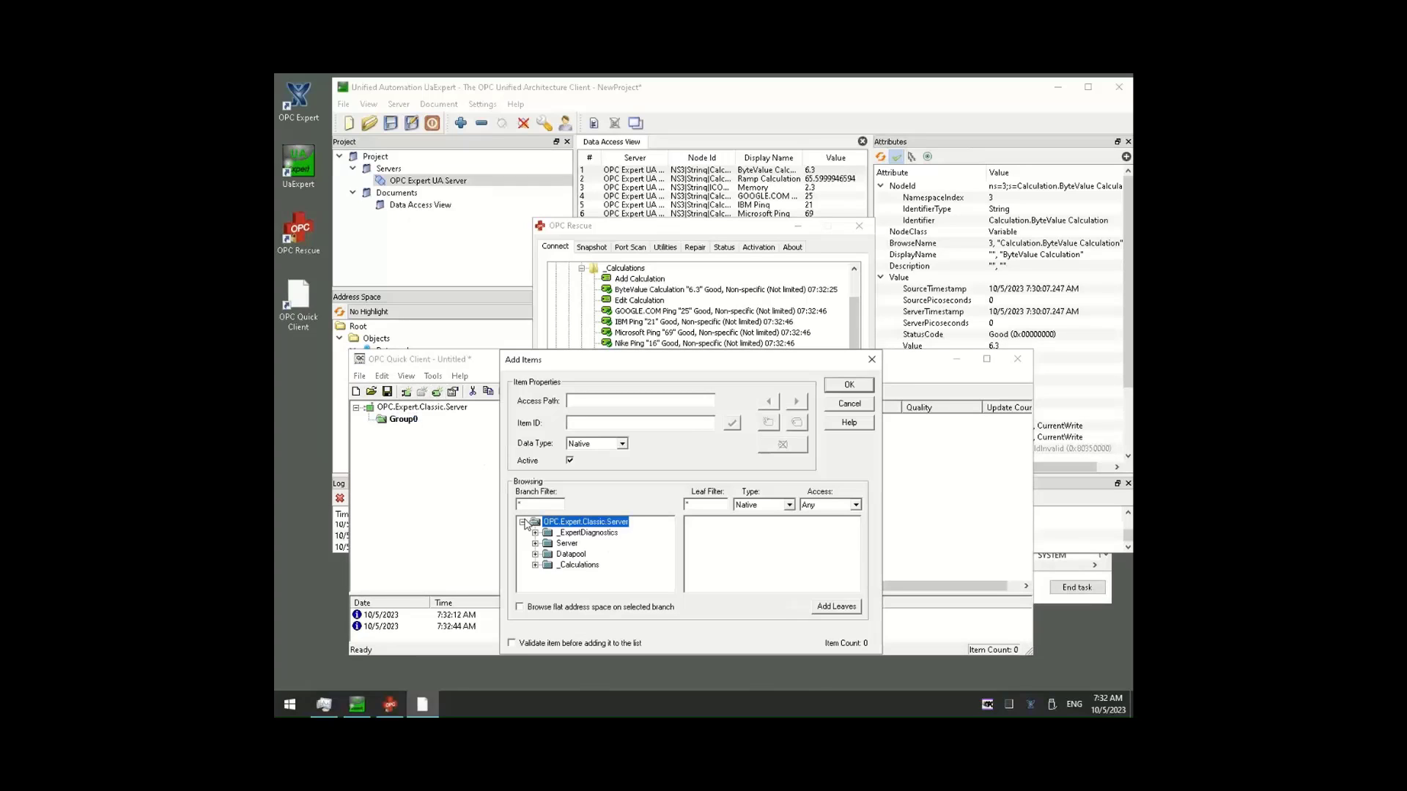
click(563, 566)
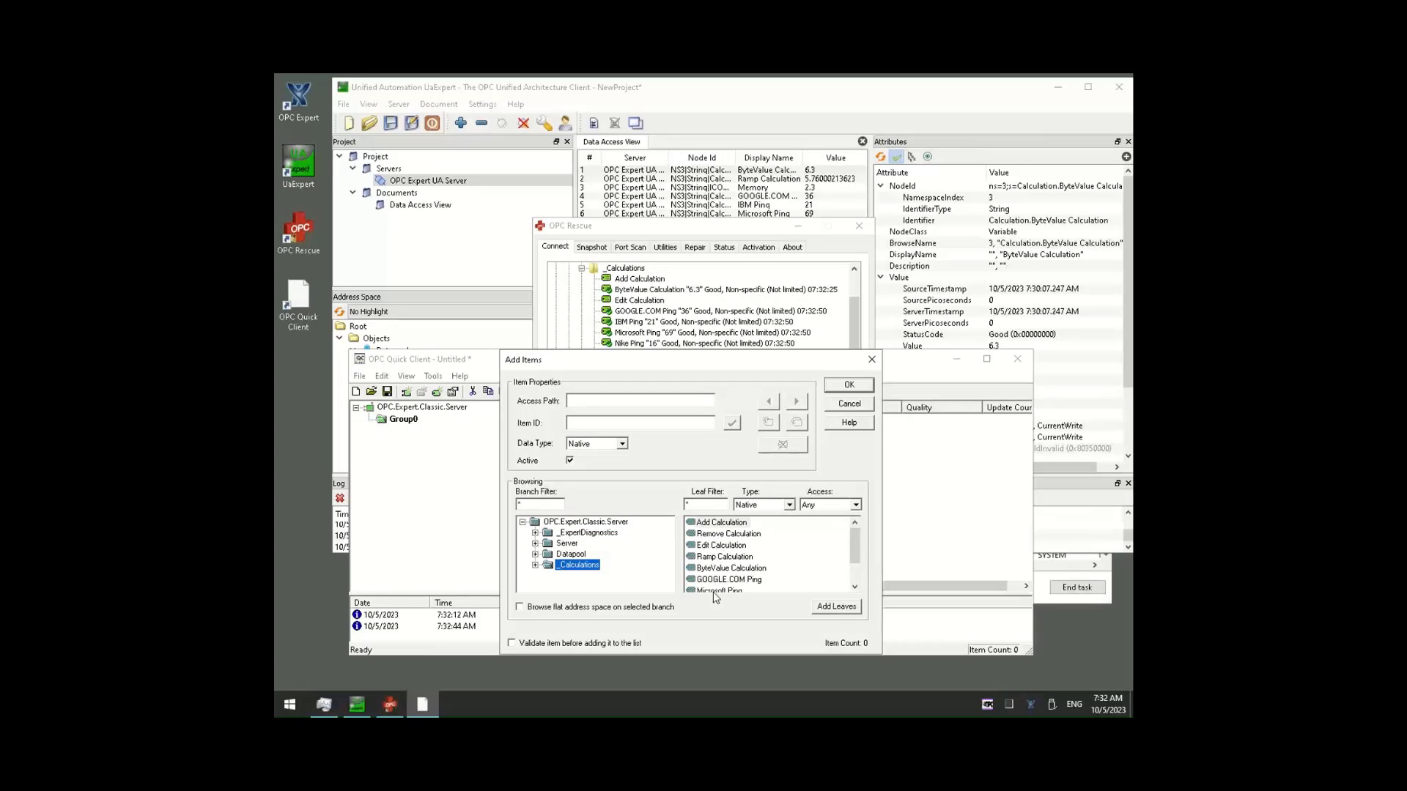
click(534, 555)
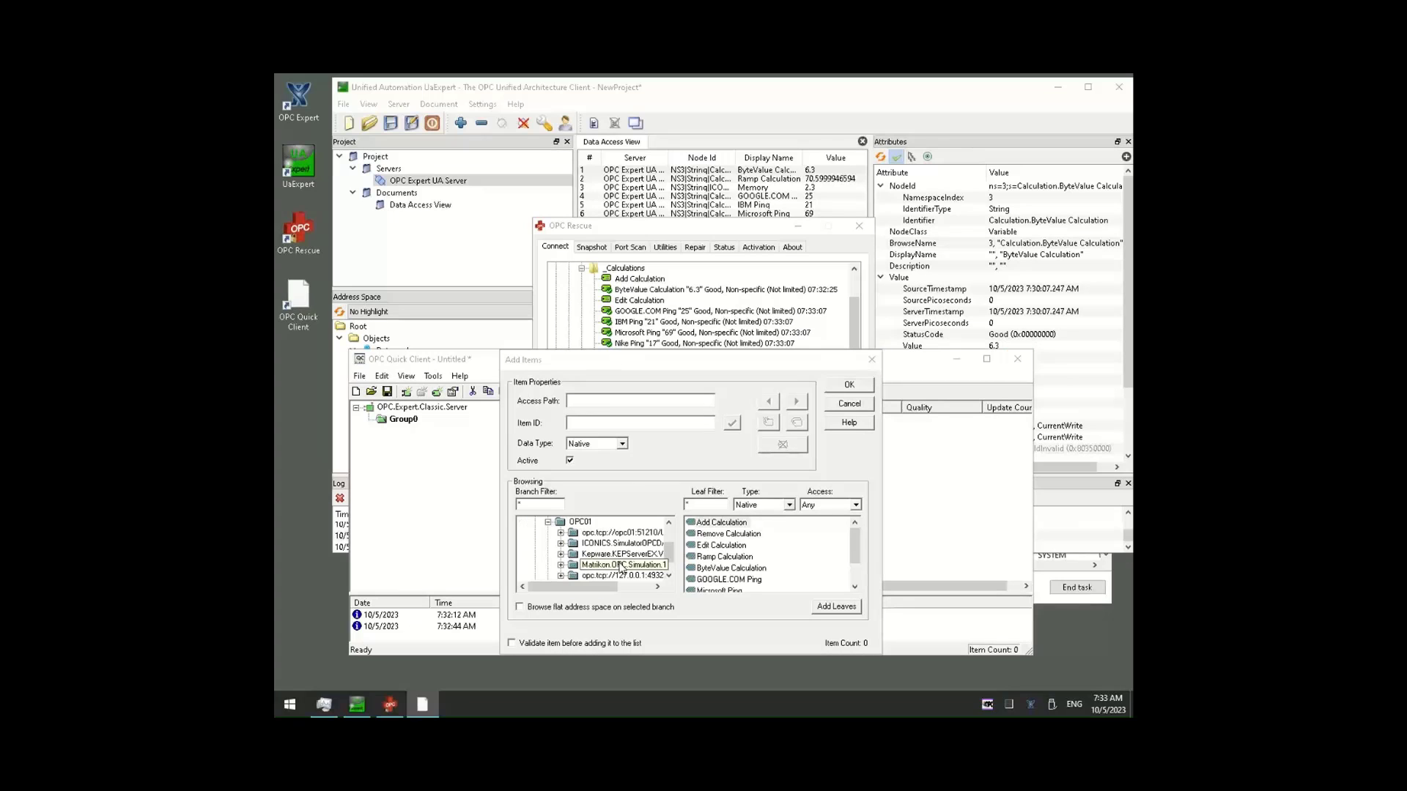
click(607, 544)
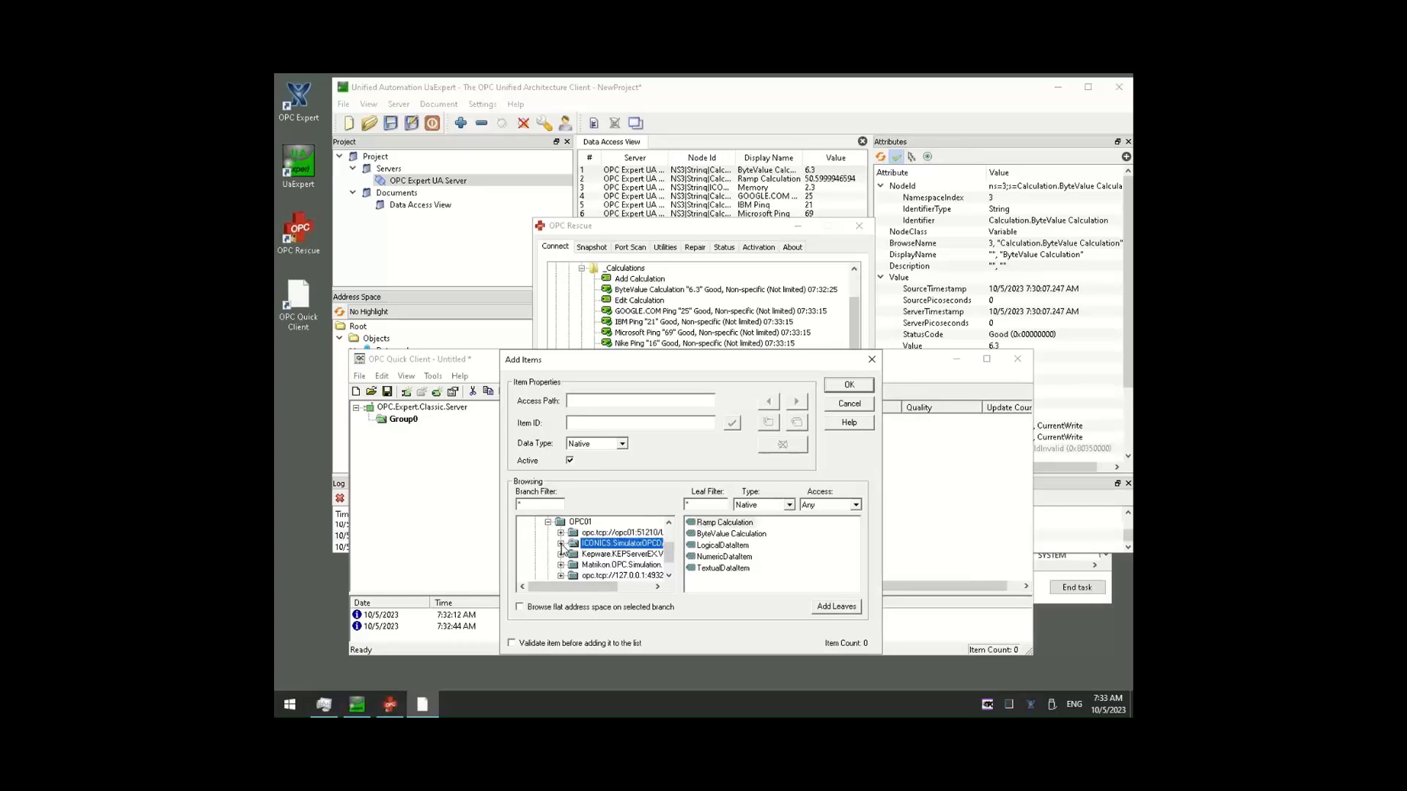
click(564, 544)
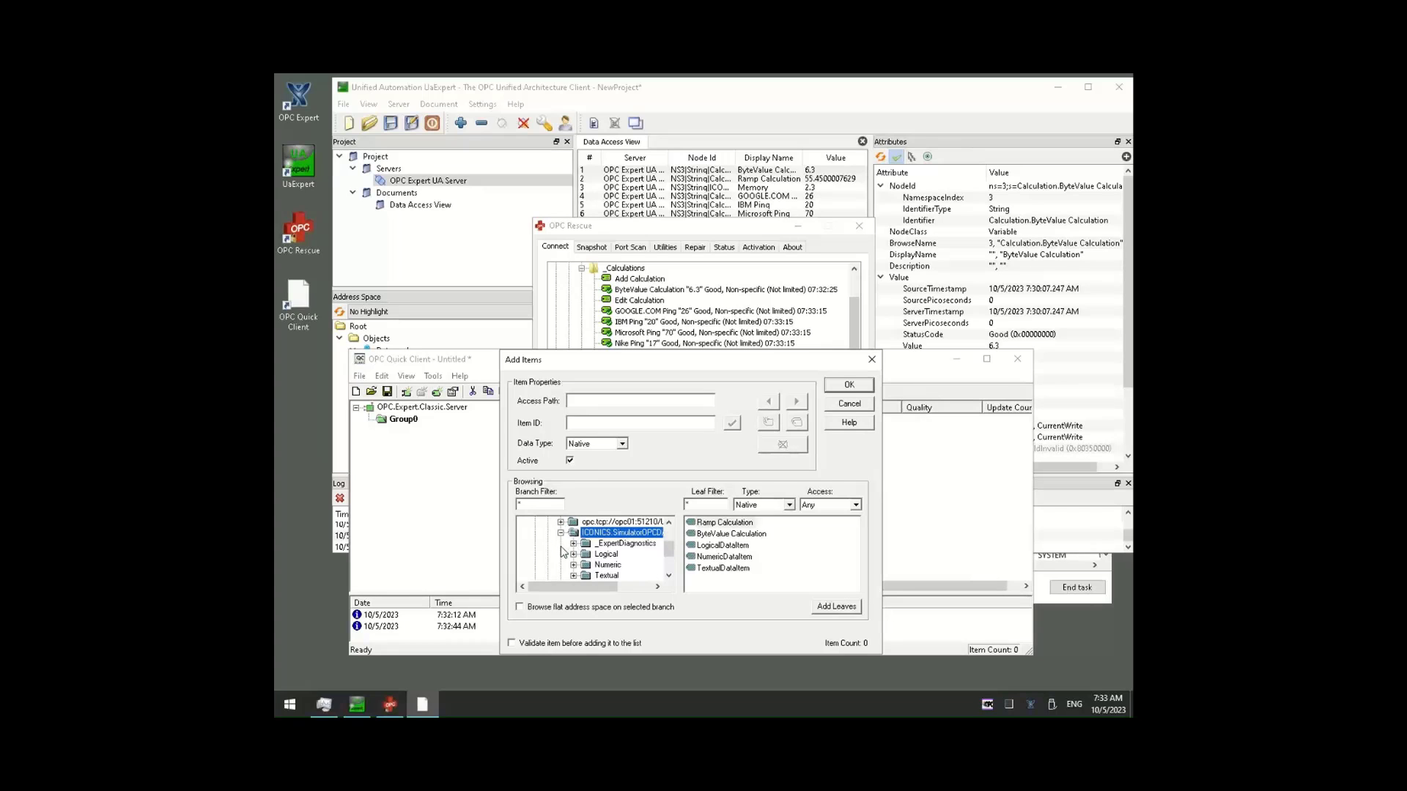
click(608, 565)
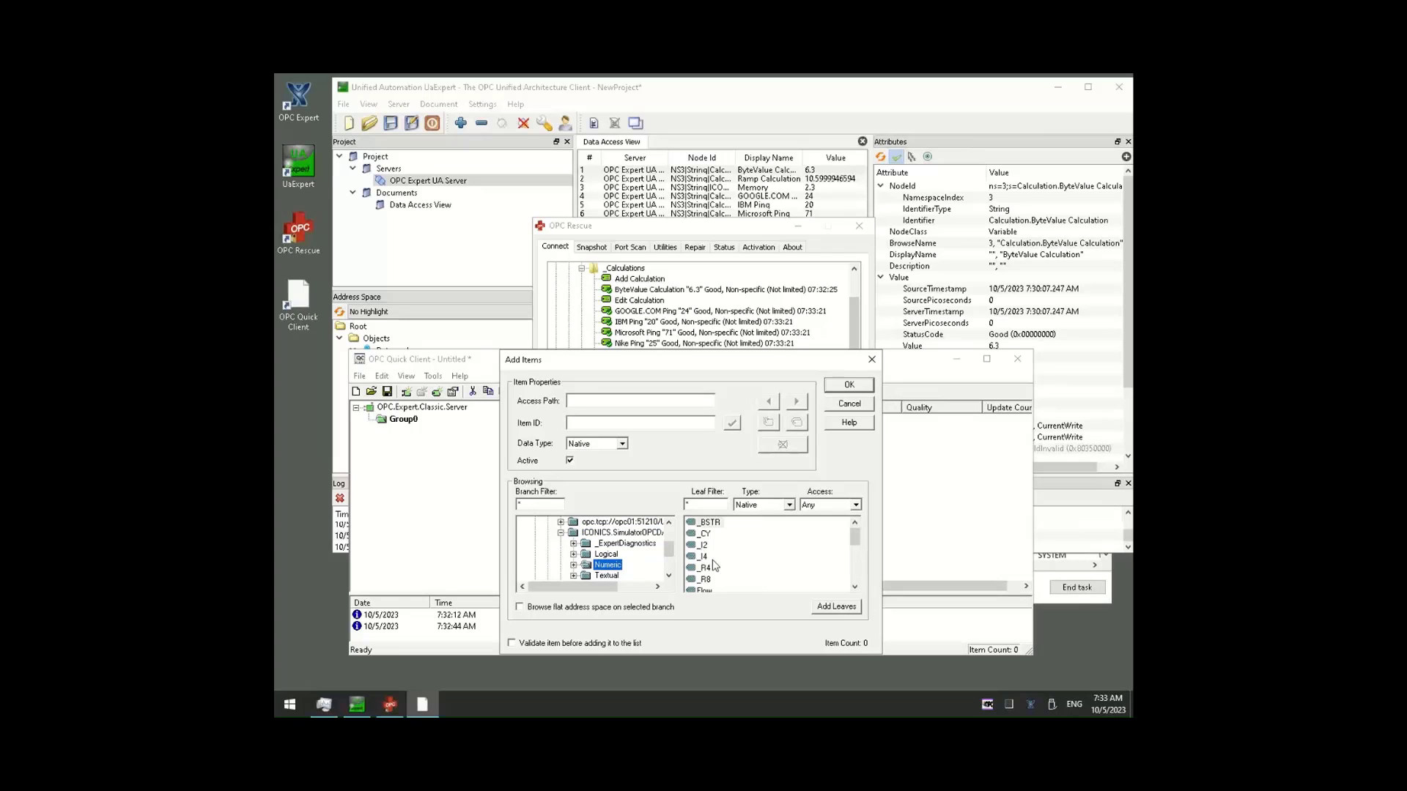
Add the Numeric branch's ByteValue Calculation, Memory, Ramp Calculation and Ramp leaves to Group0.
scroll(716, 566, down, 1)
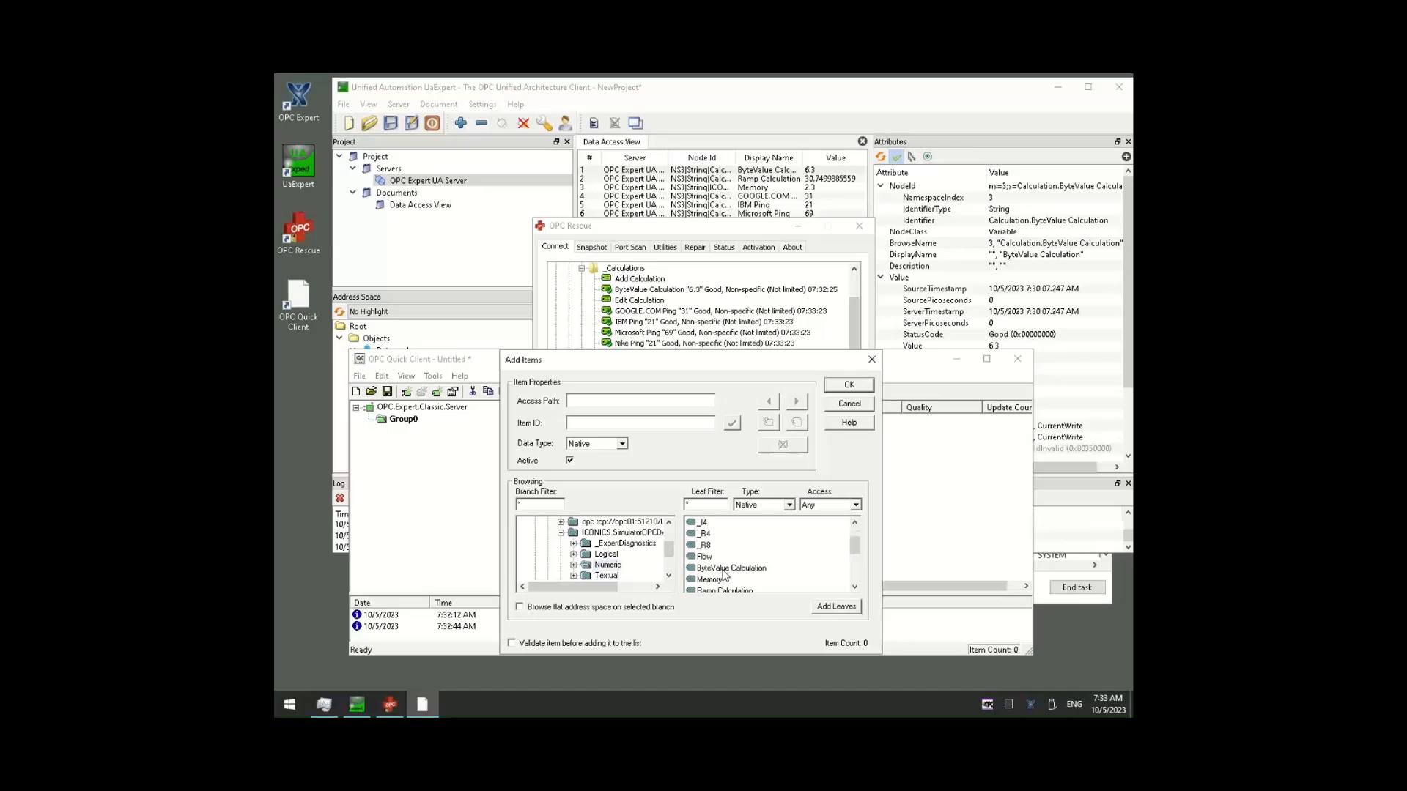
click(724, 569)
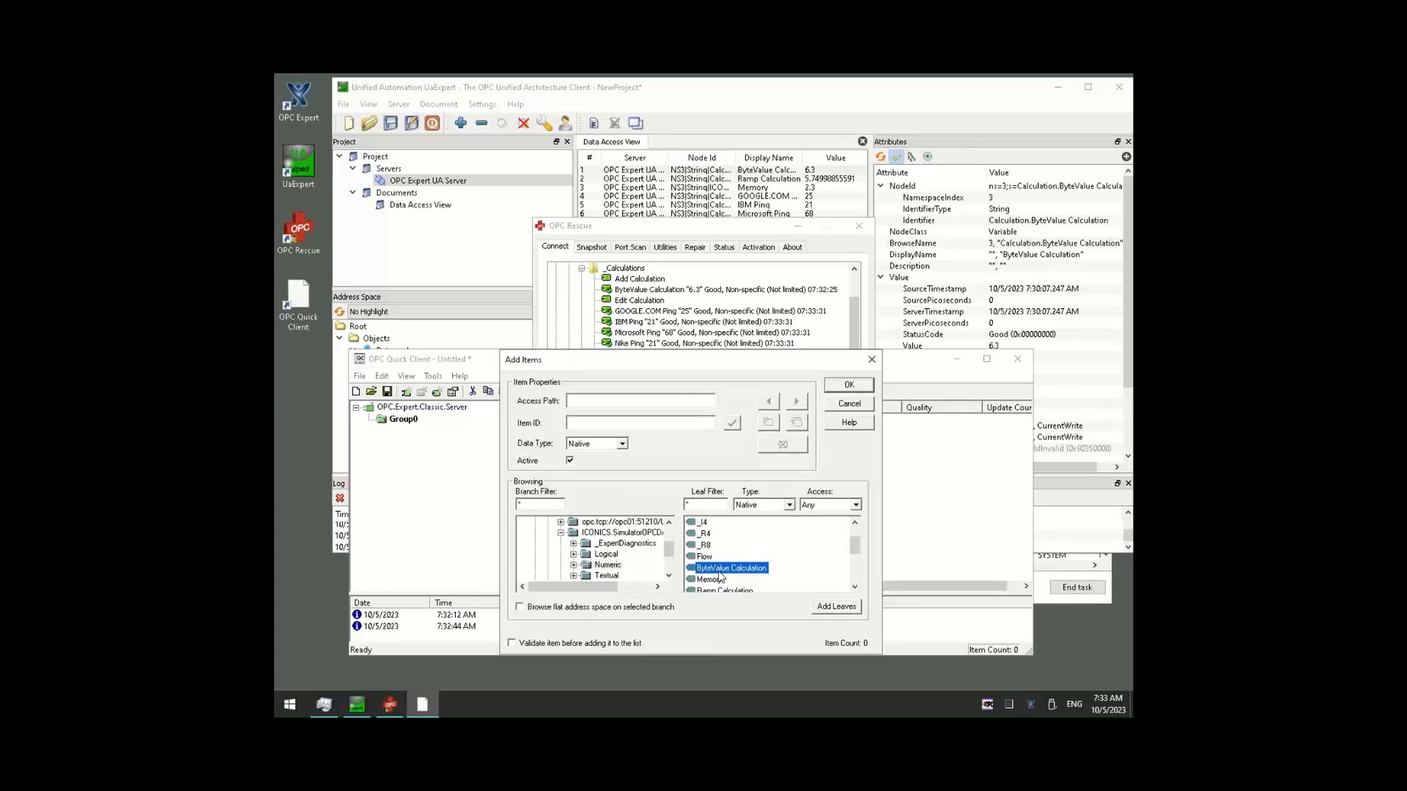
scroll(767, 580, down, 1)
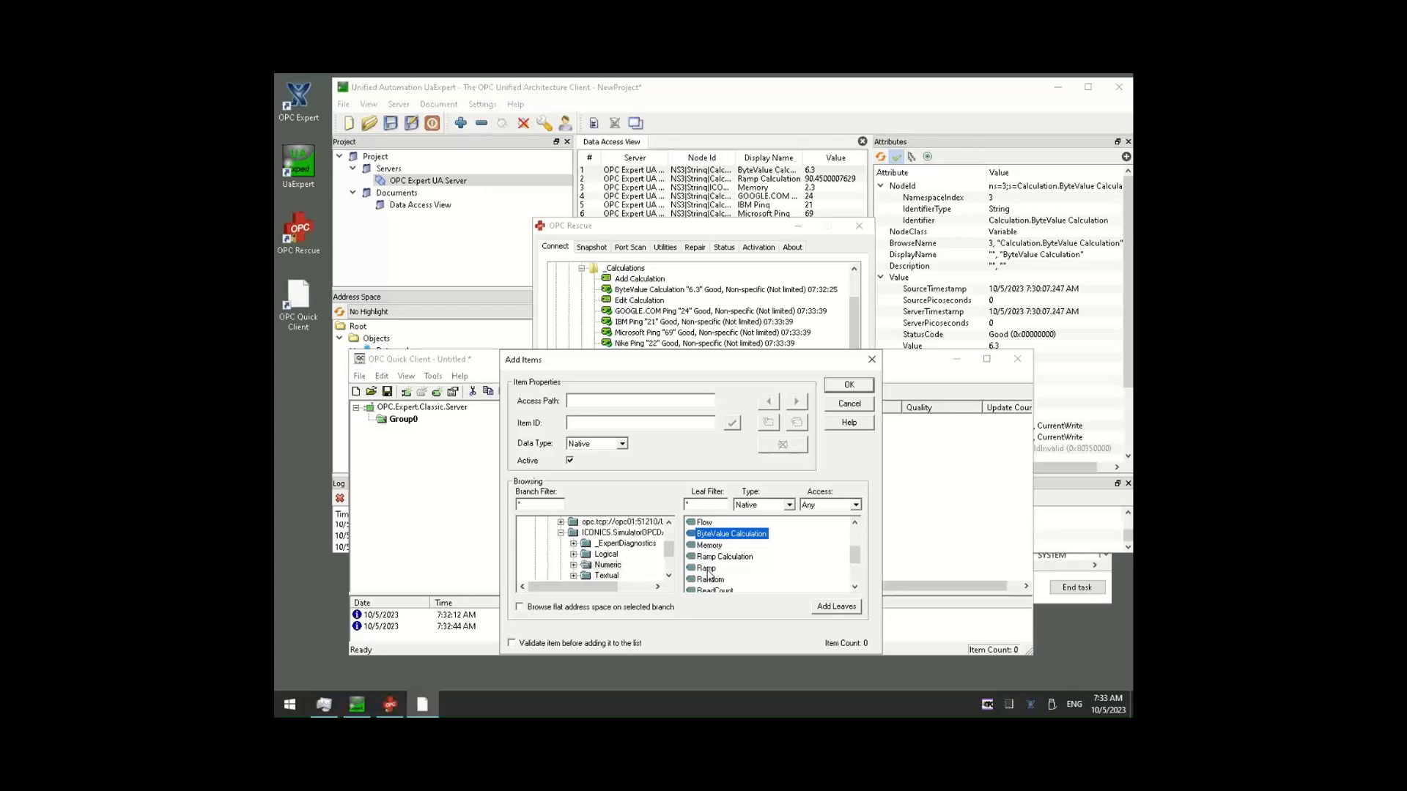
shift+click(708, 570)
click(836, 608)
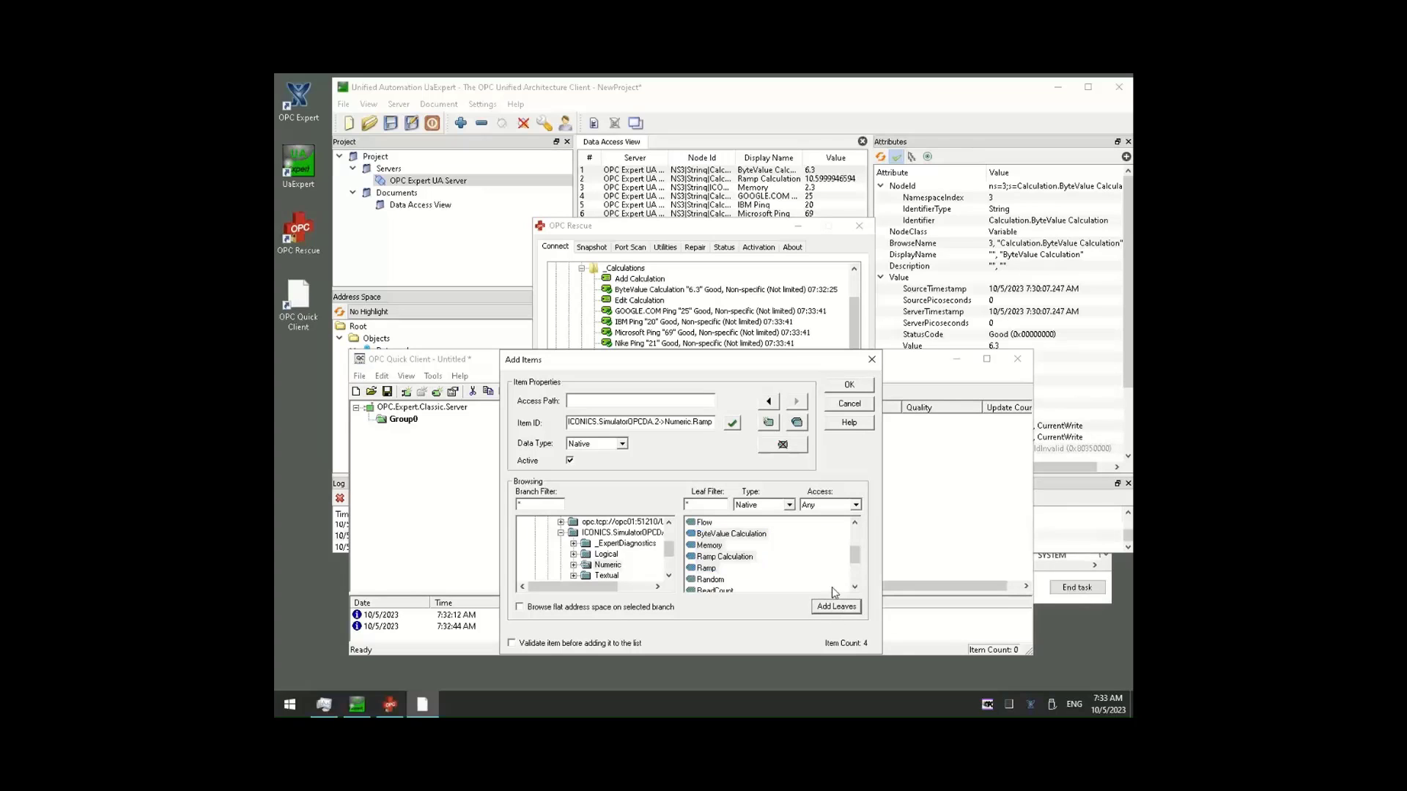
click(848, 386)
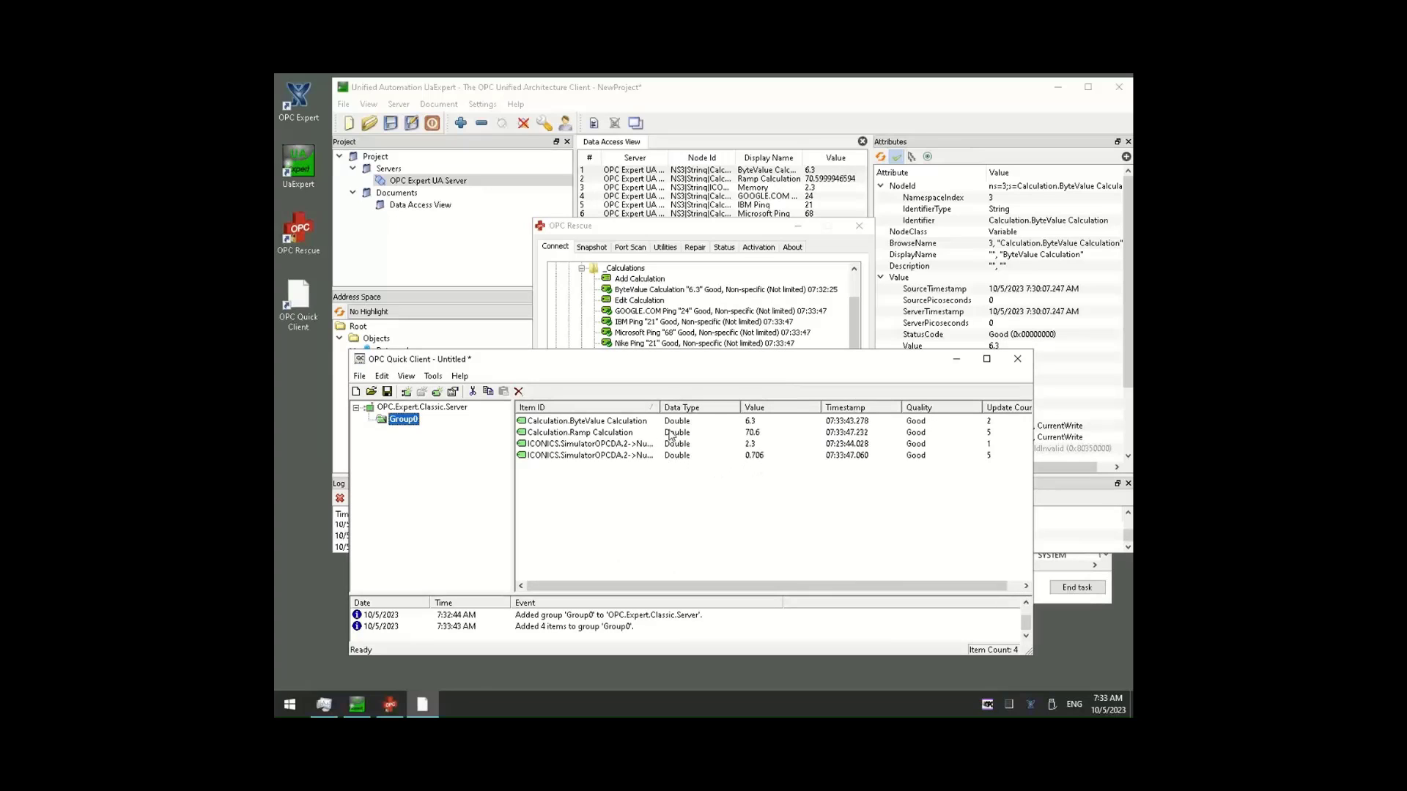
Widen the Item ID column until the full item names fit, and select the ICONICS Numeric.Memory item.
drag(659, 407, 725, 407)
click(688, 447)
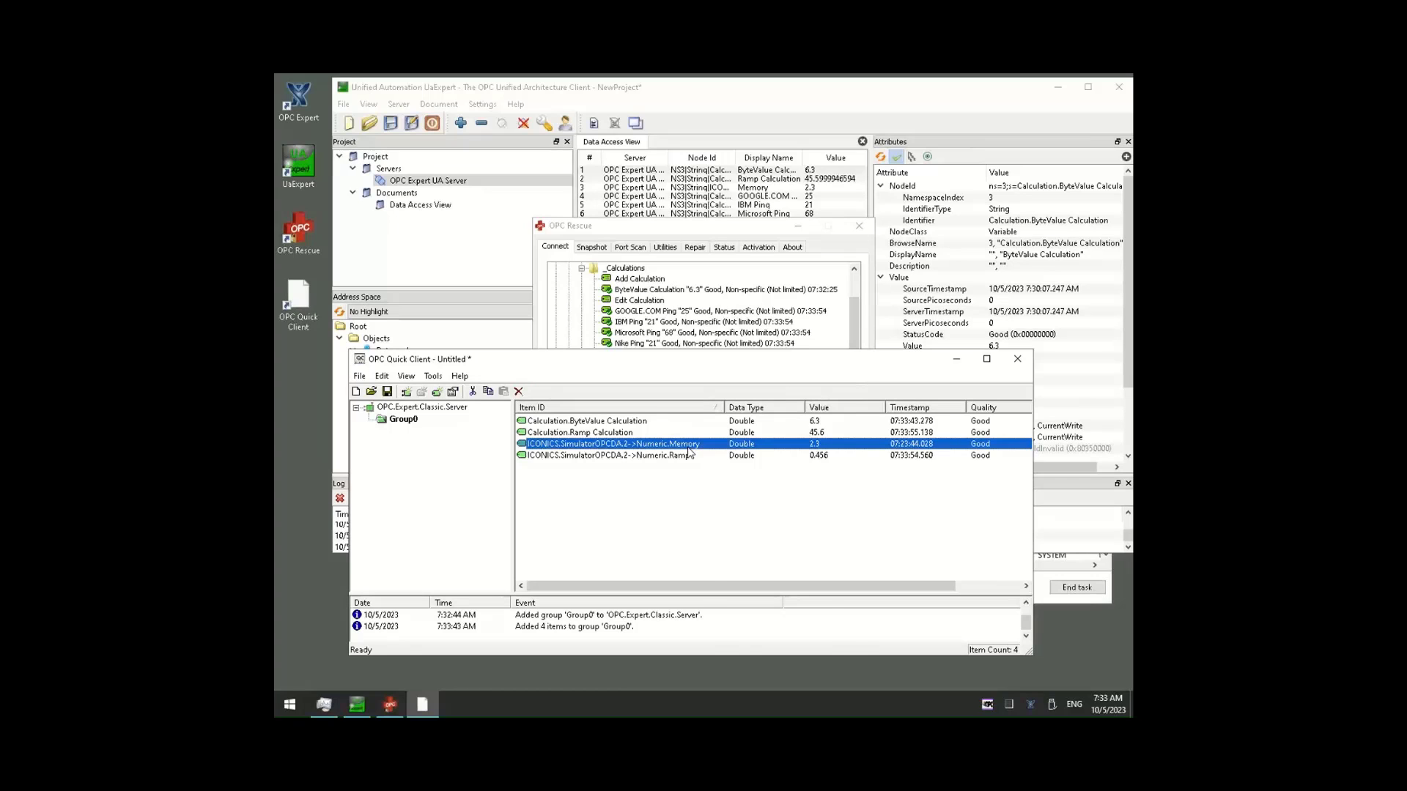
Write the value 3.3 to the ICONICS Numeric.Memory item with a synchronous write.
right_click(691, 452)
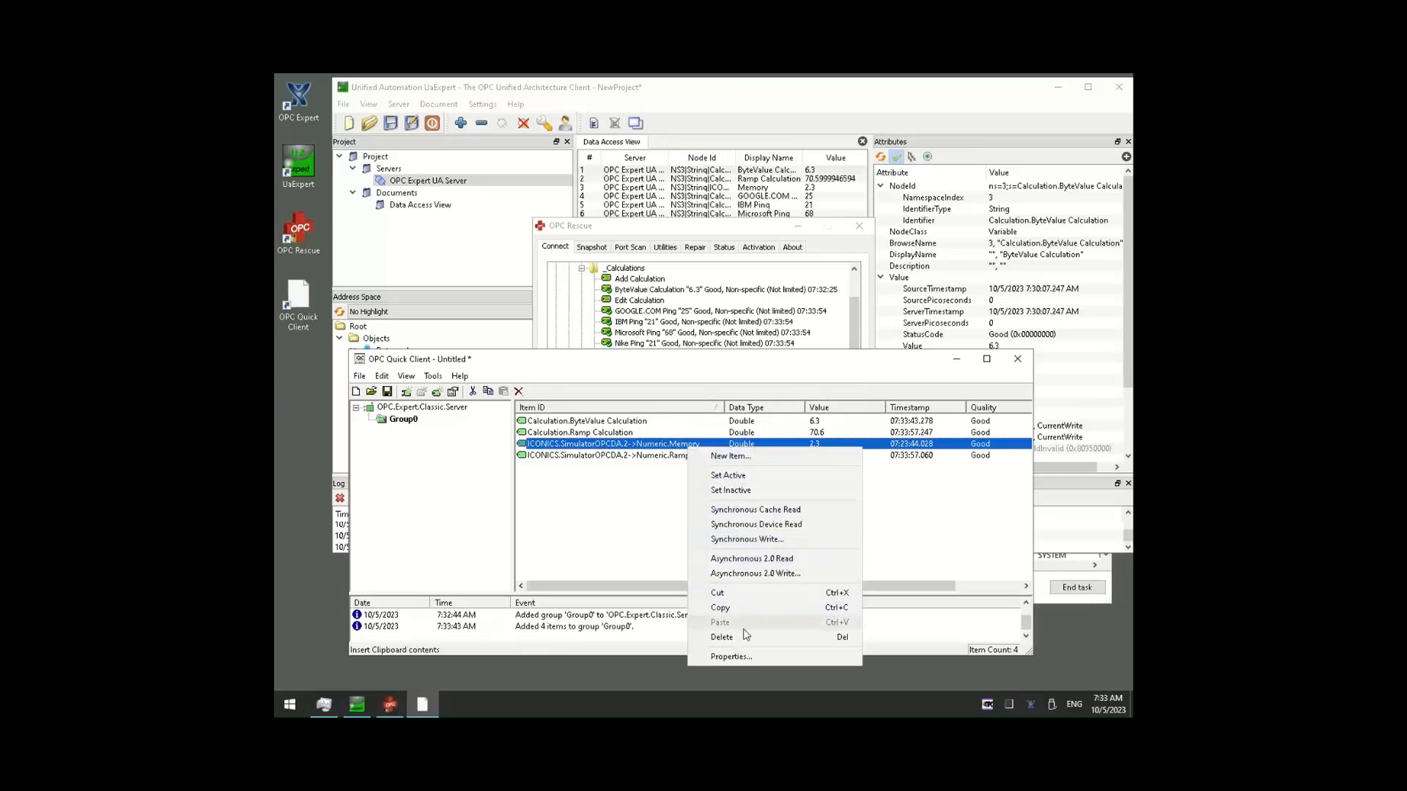
click(744, 539)
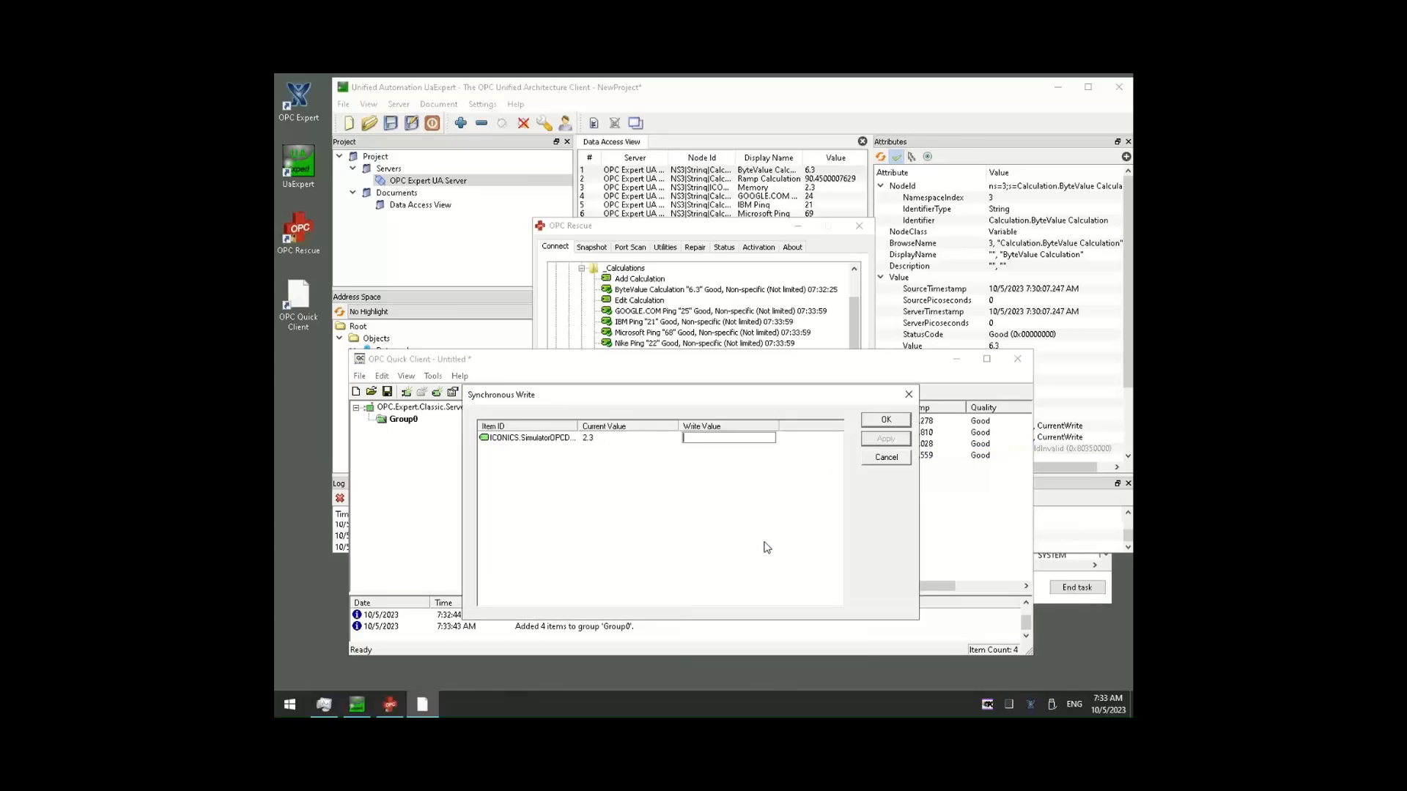
drag(725, 398, 726, 443)
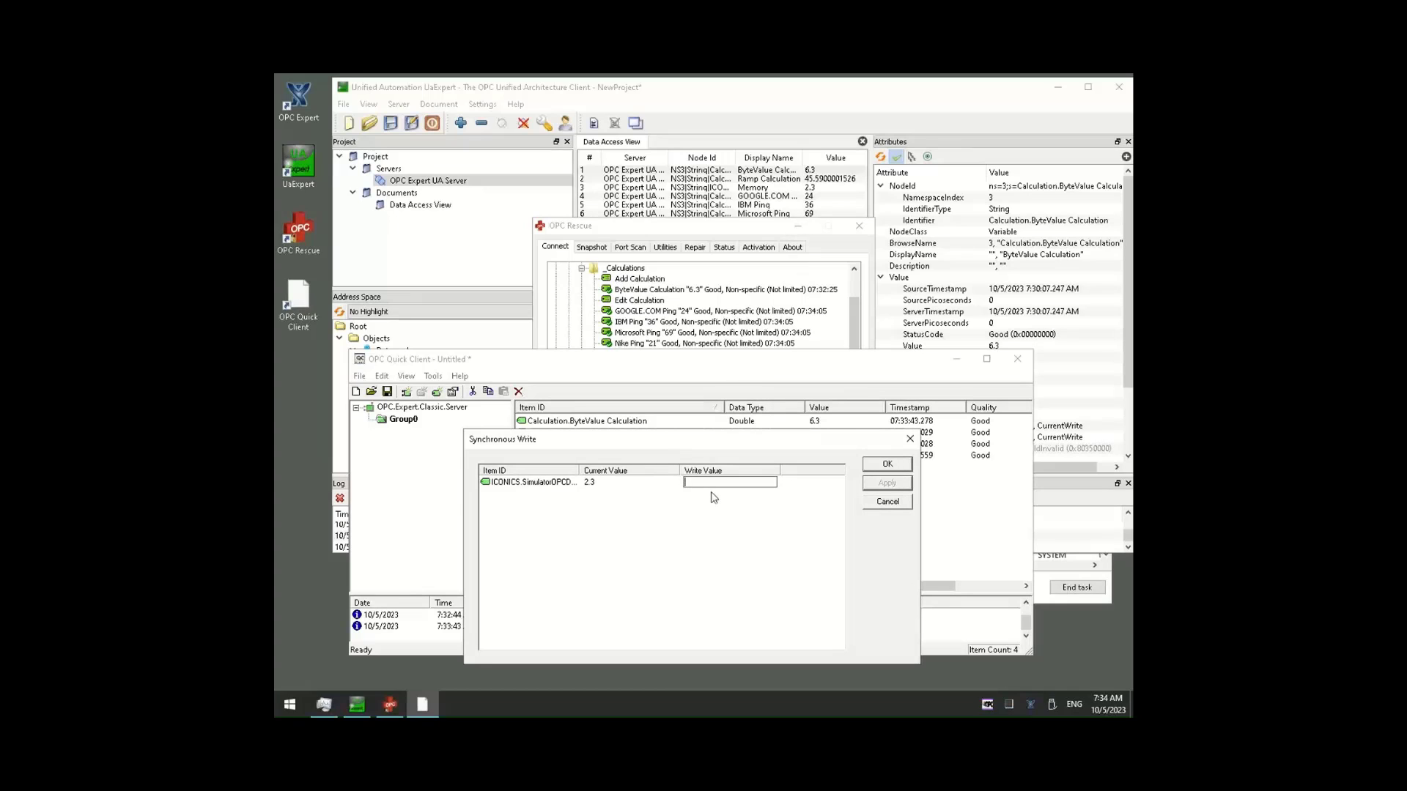
text(3.3)
click(895, 482)
click(883, 464)
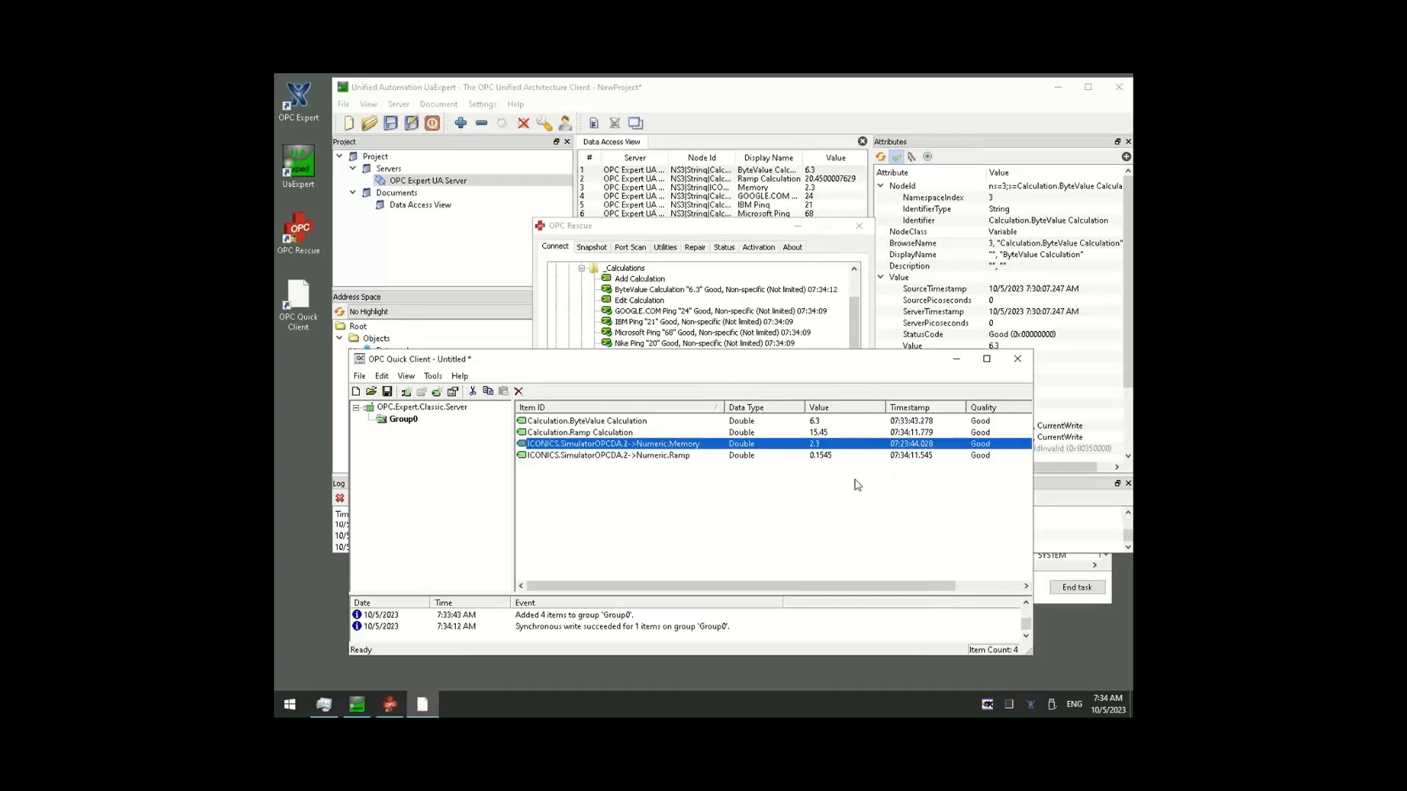
Check the ByteValue Calculation value in OPC Quick Client, OPC Rescue and UaExpert, and return to OPC Quick Client.
click(818, 425)
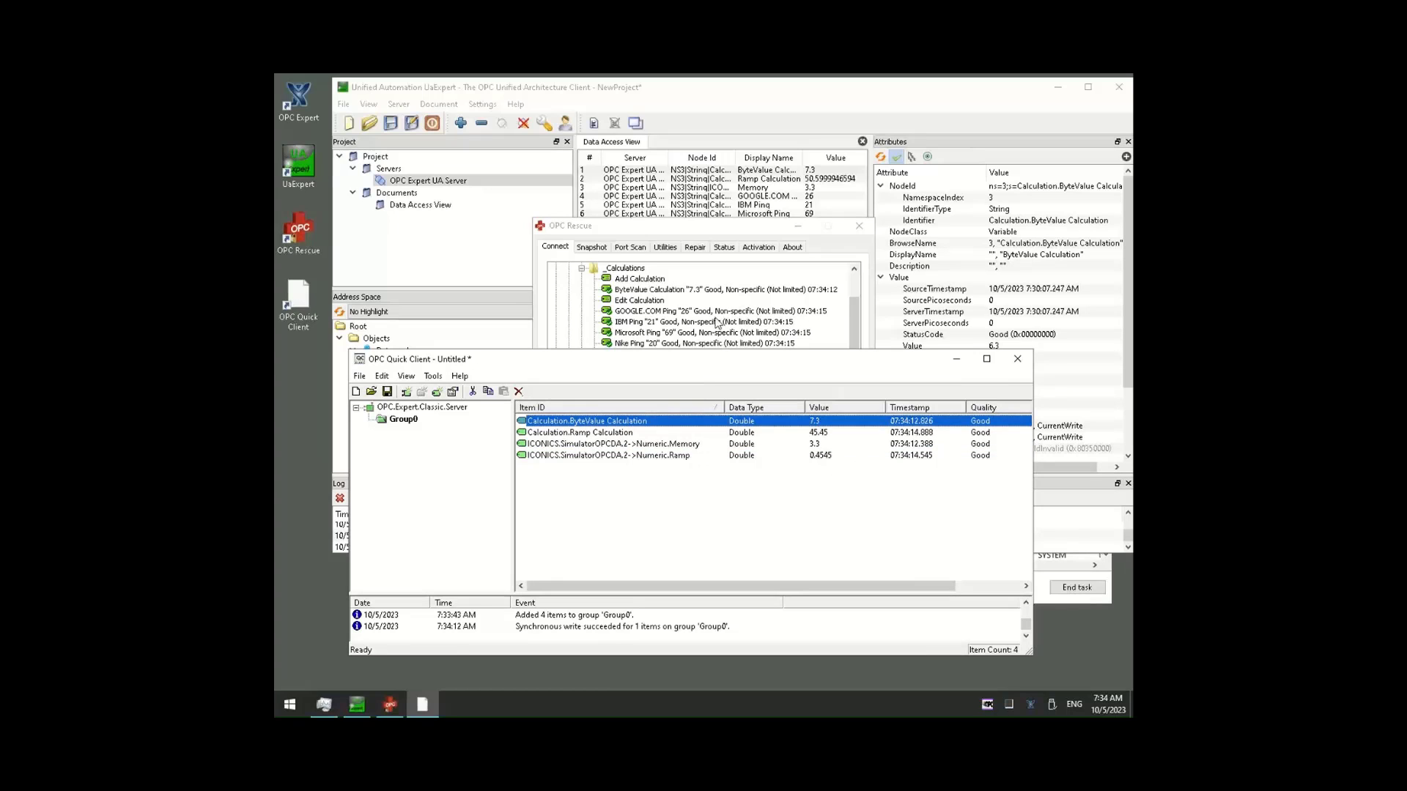
click(721, 293)
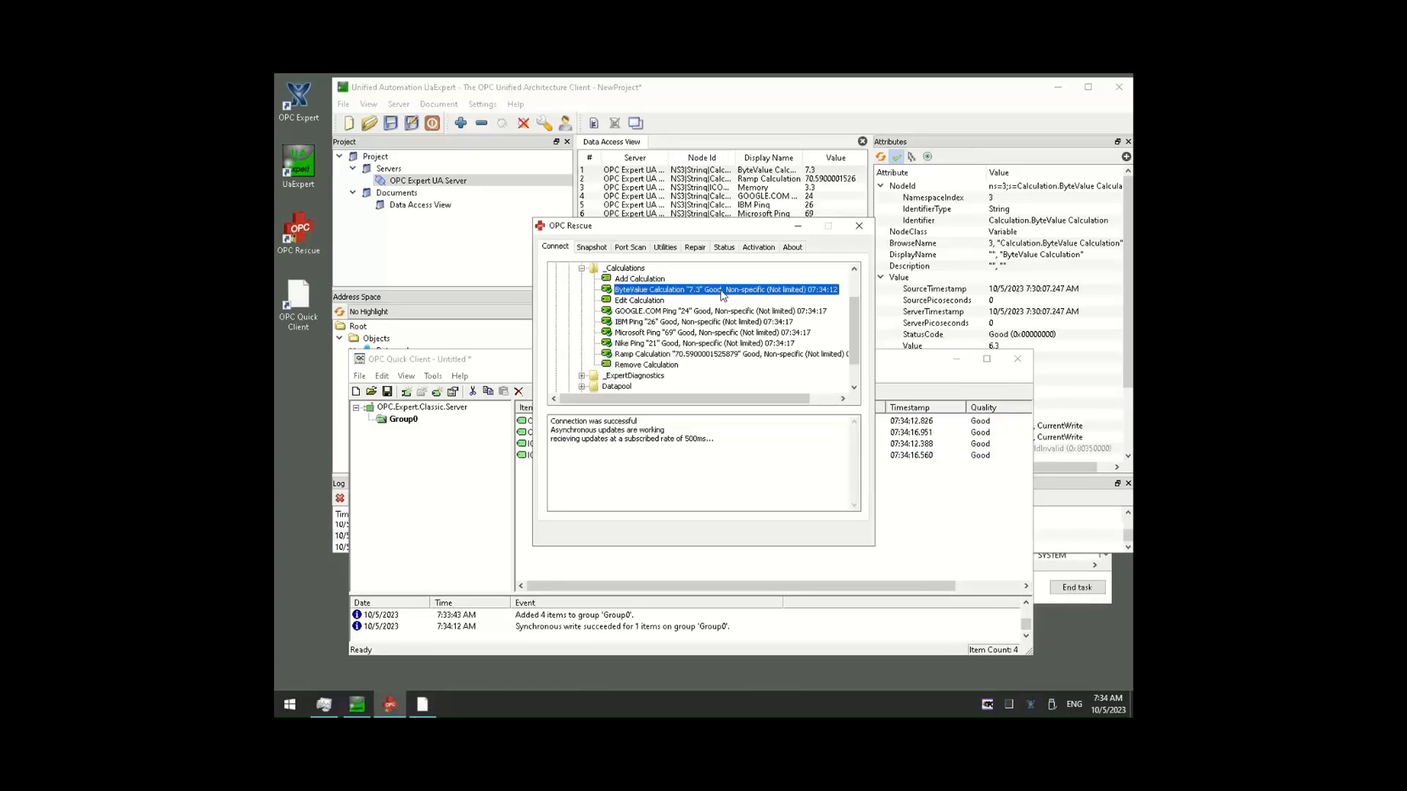
click(786, 171)
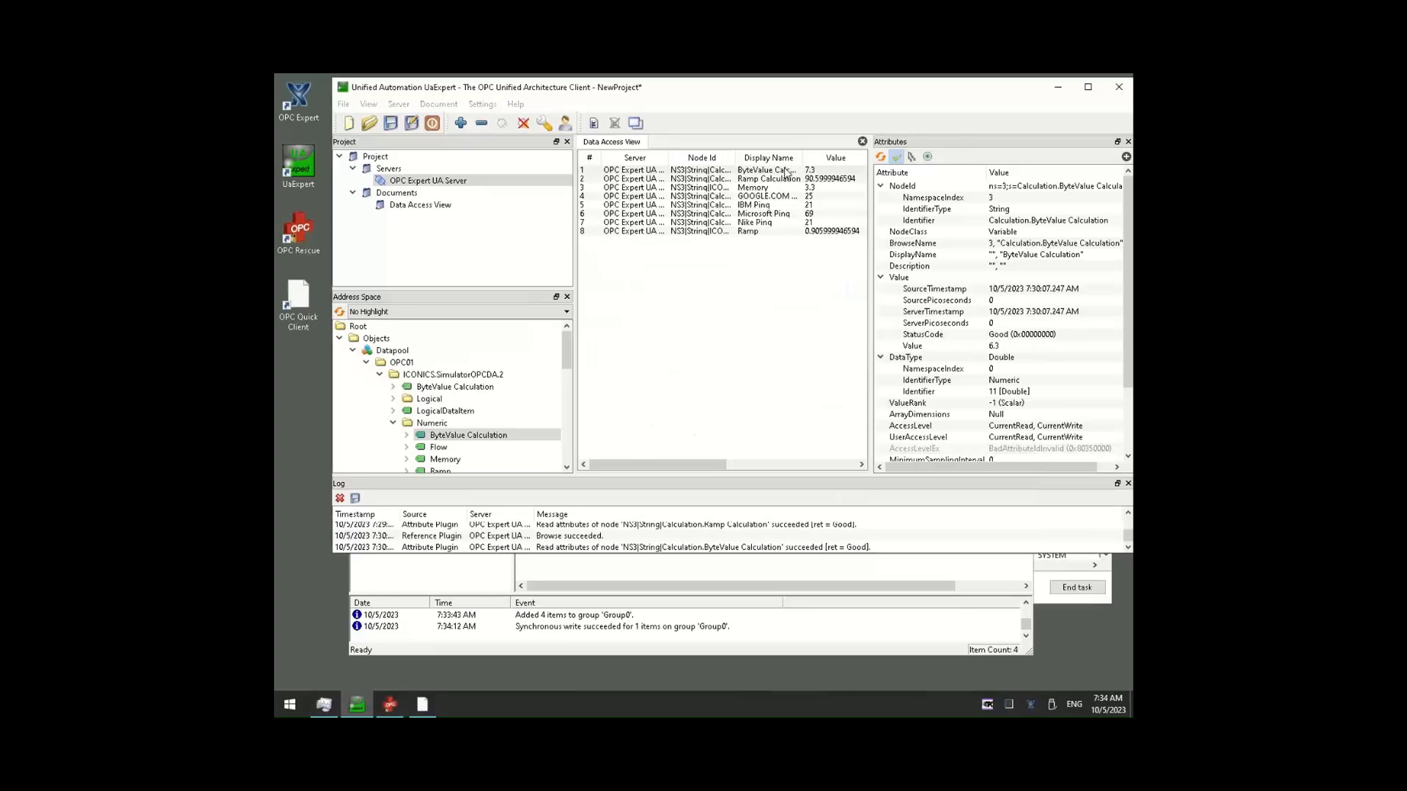
click(705, 656)
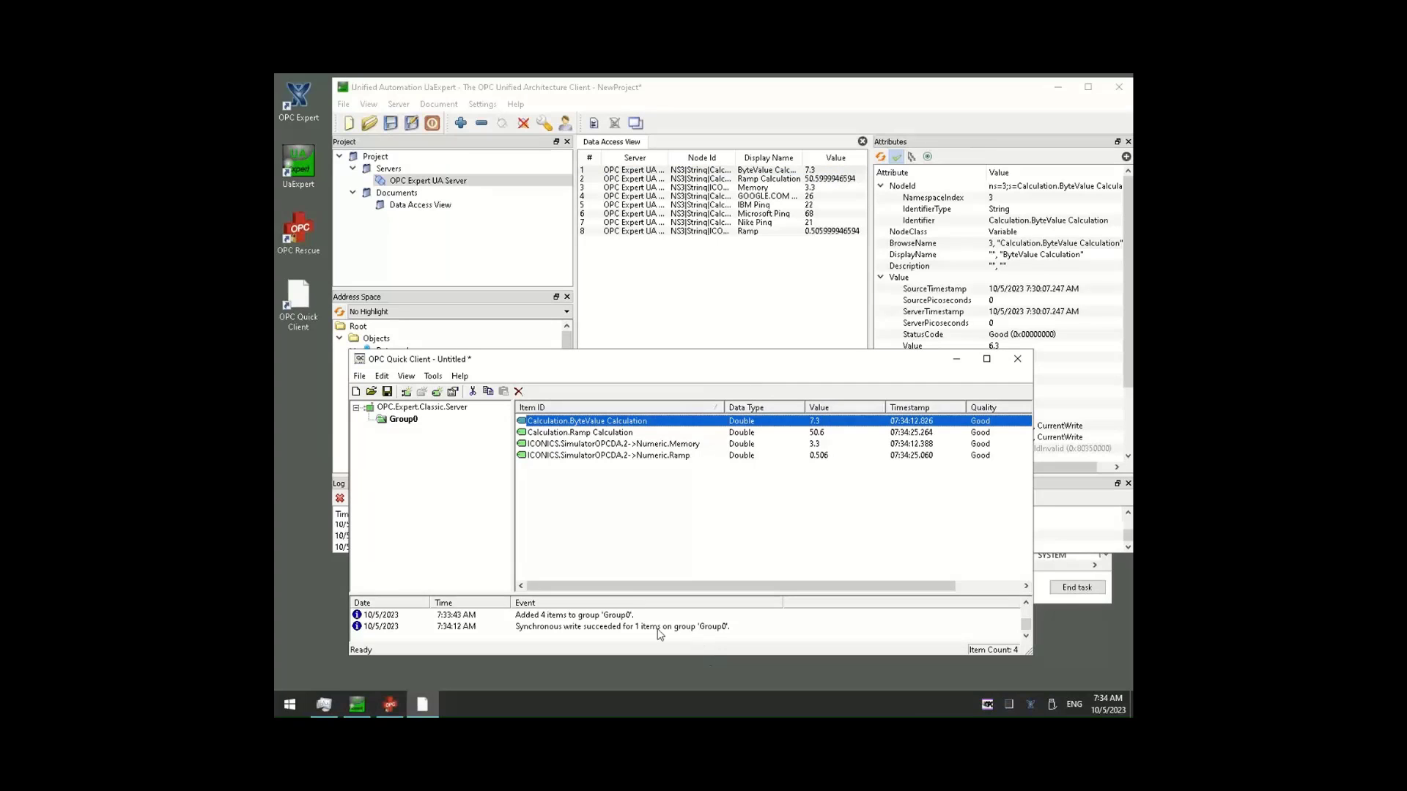
Start adding items to Group0 and browse through Datapool and OPC01 to the opc.tcp://opc01:51210/UA/SampleServer branch.
click(437, 392)
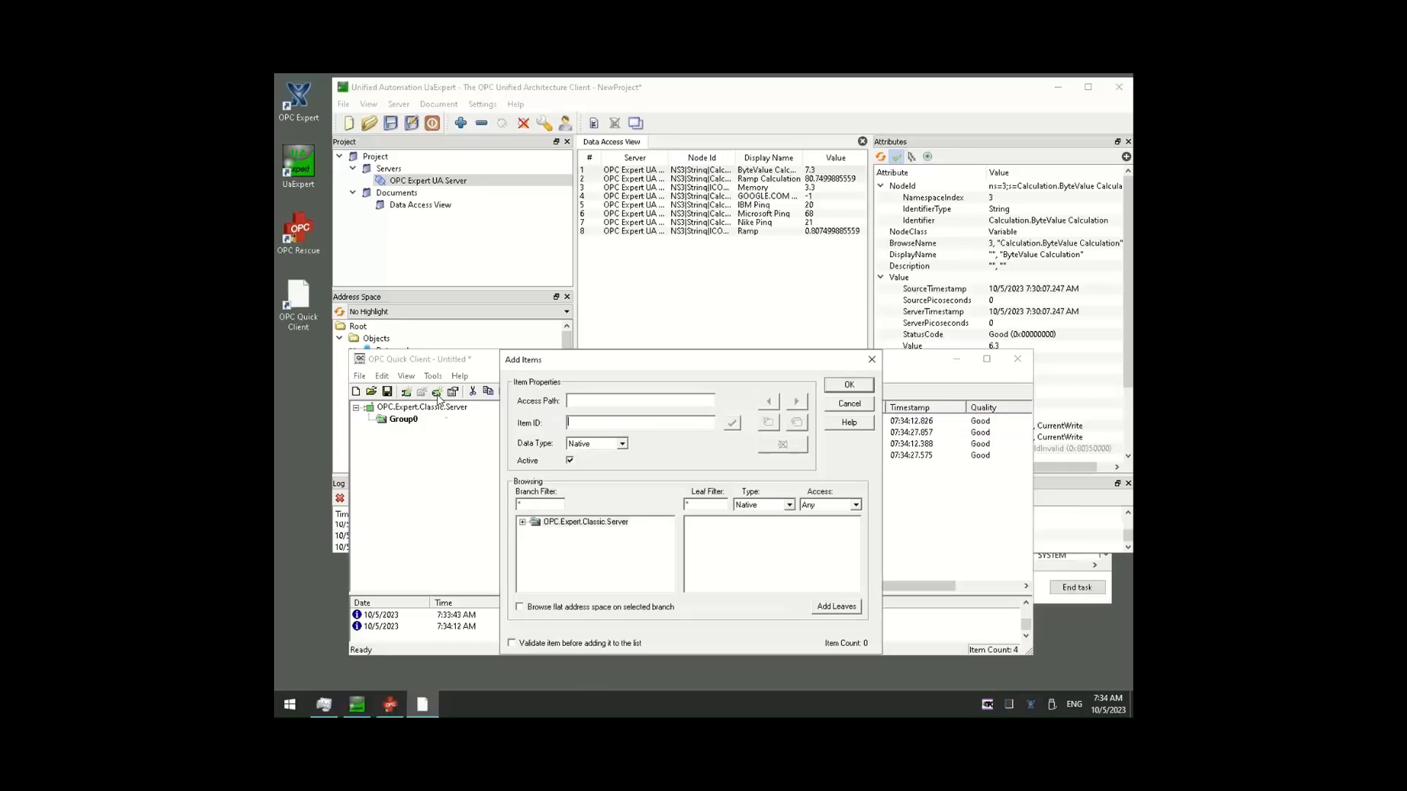
click(522, 522)
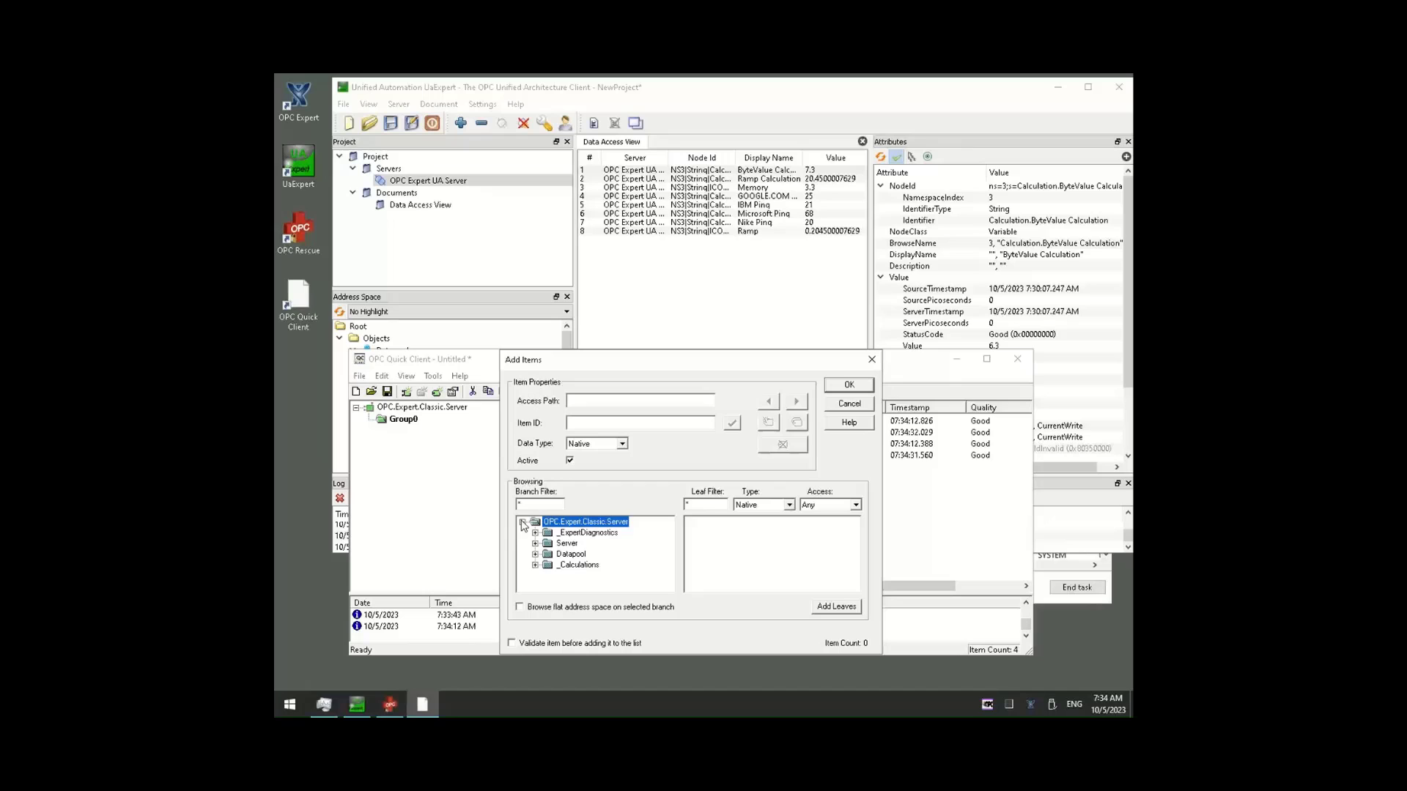
click(536, 555)
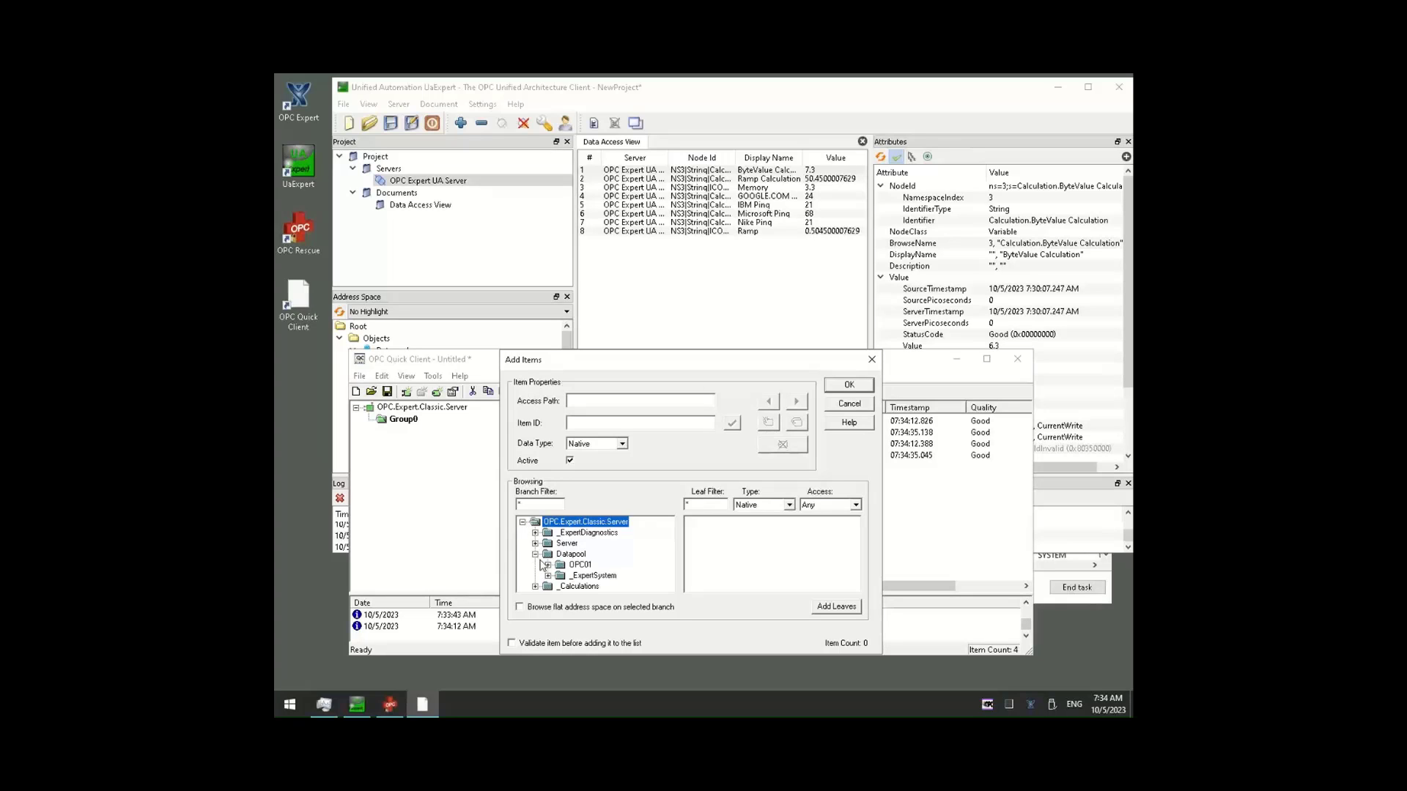
click(547, 565)
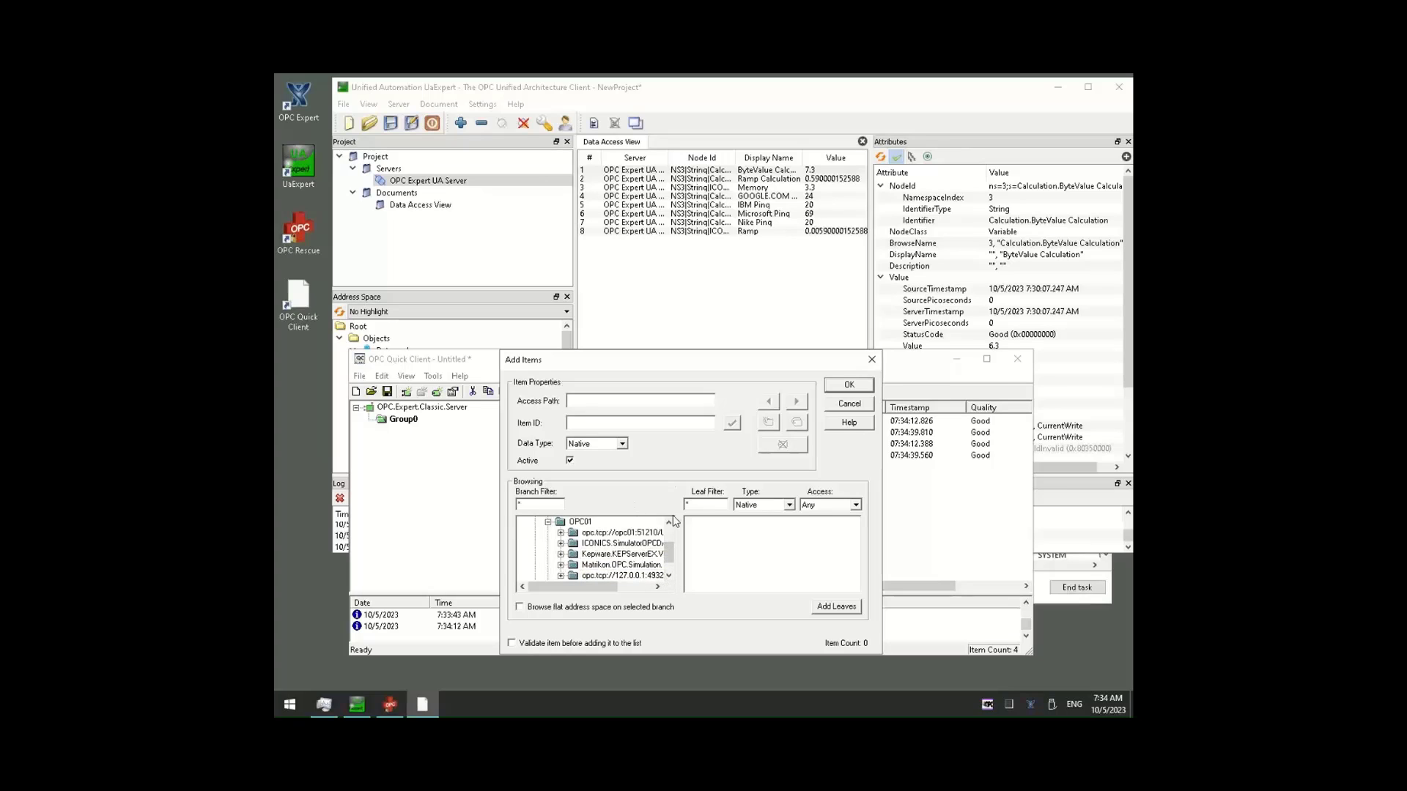
click(669, 577)
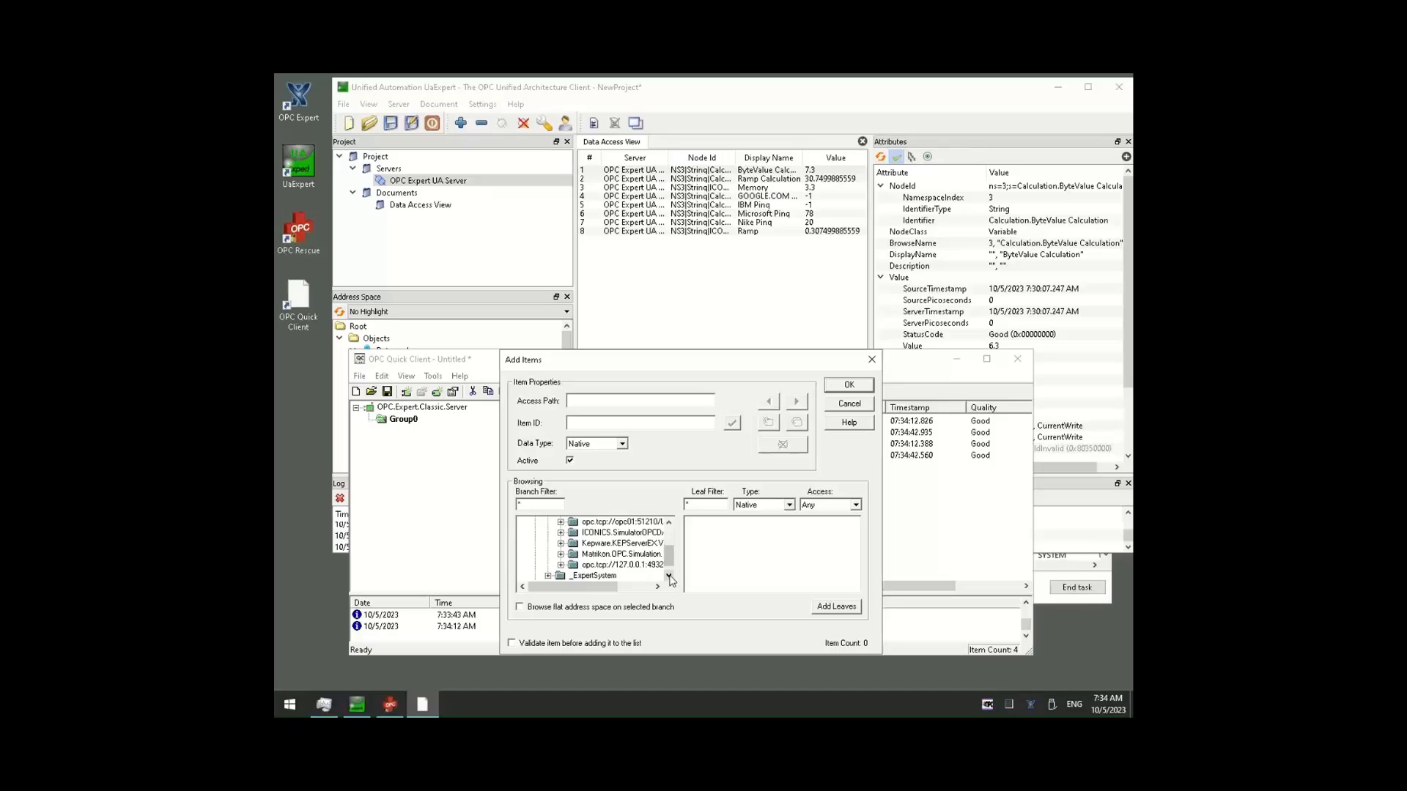
click(620, 523)
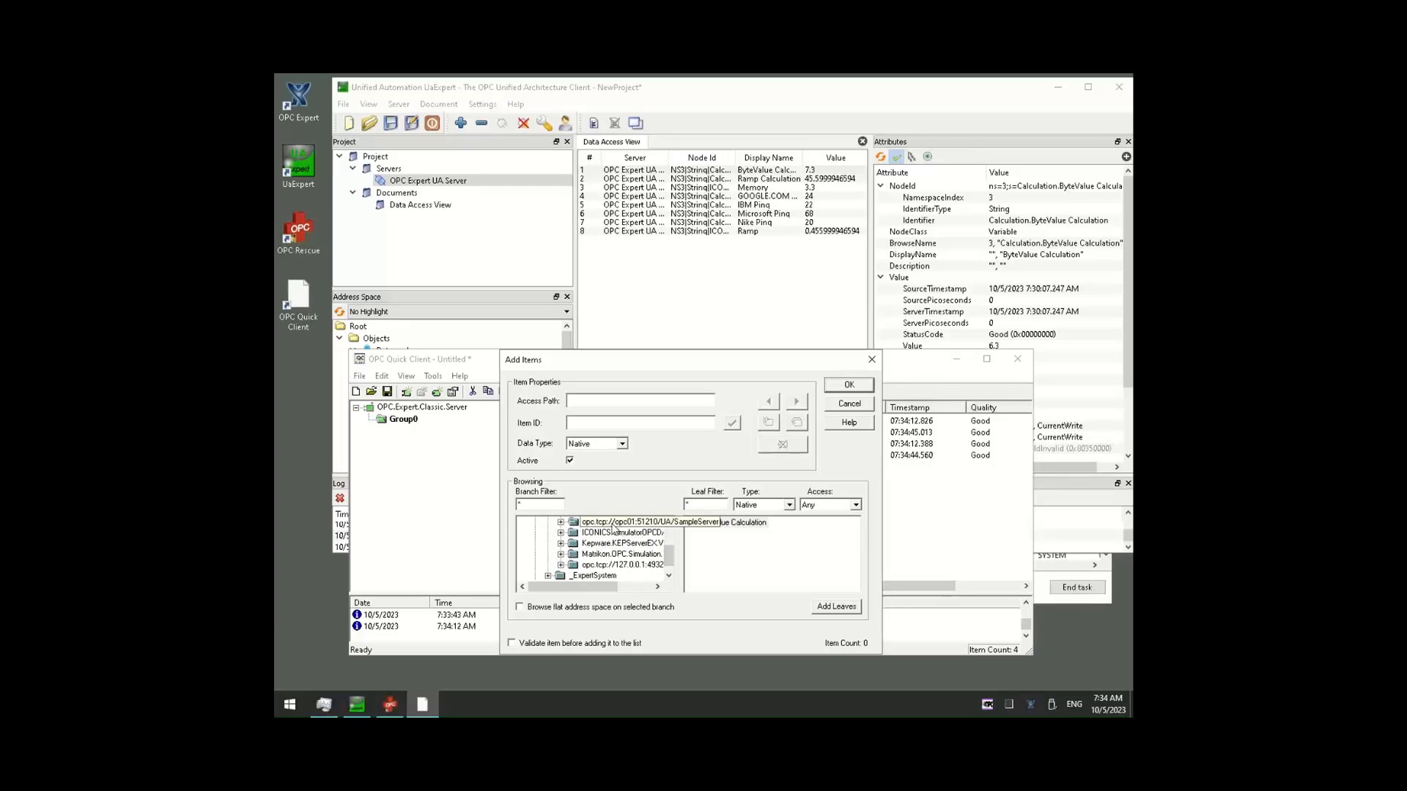
Browse the SampleServer branch through Data and Static, and list the leaves of Scalar.
click(561, 522)
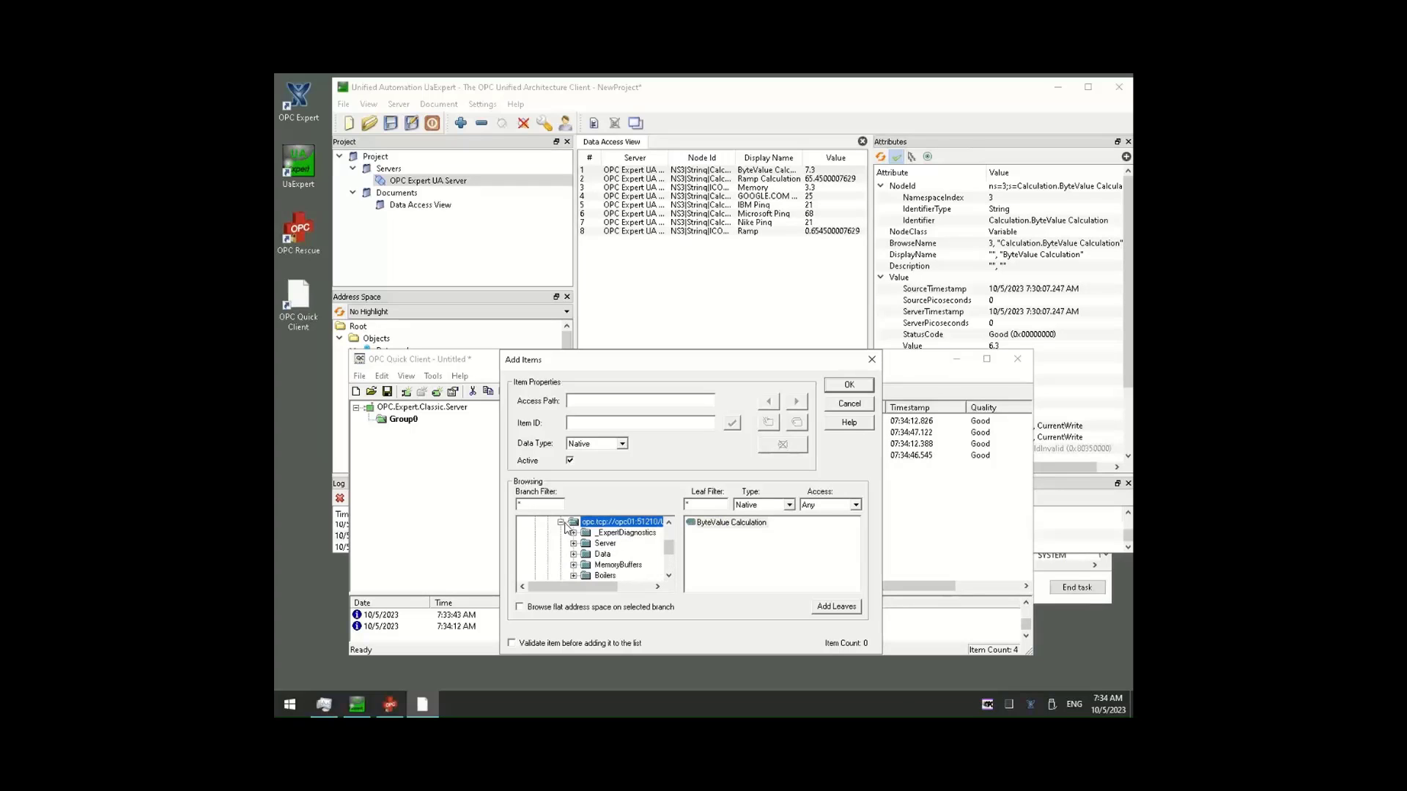
click(574, 553)
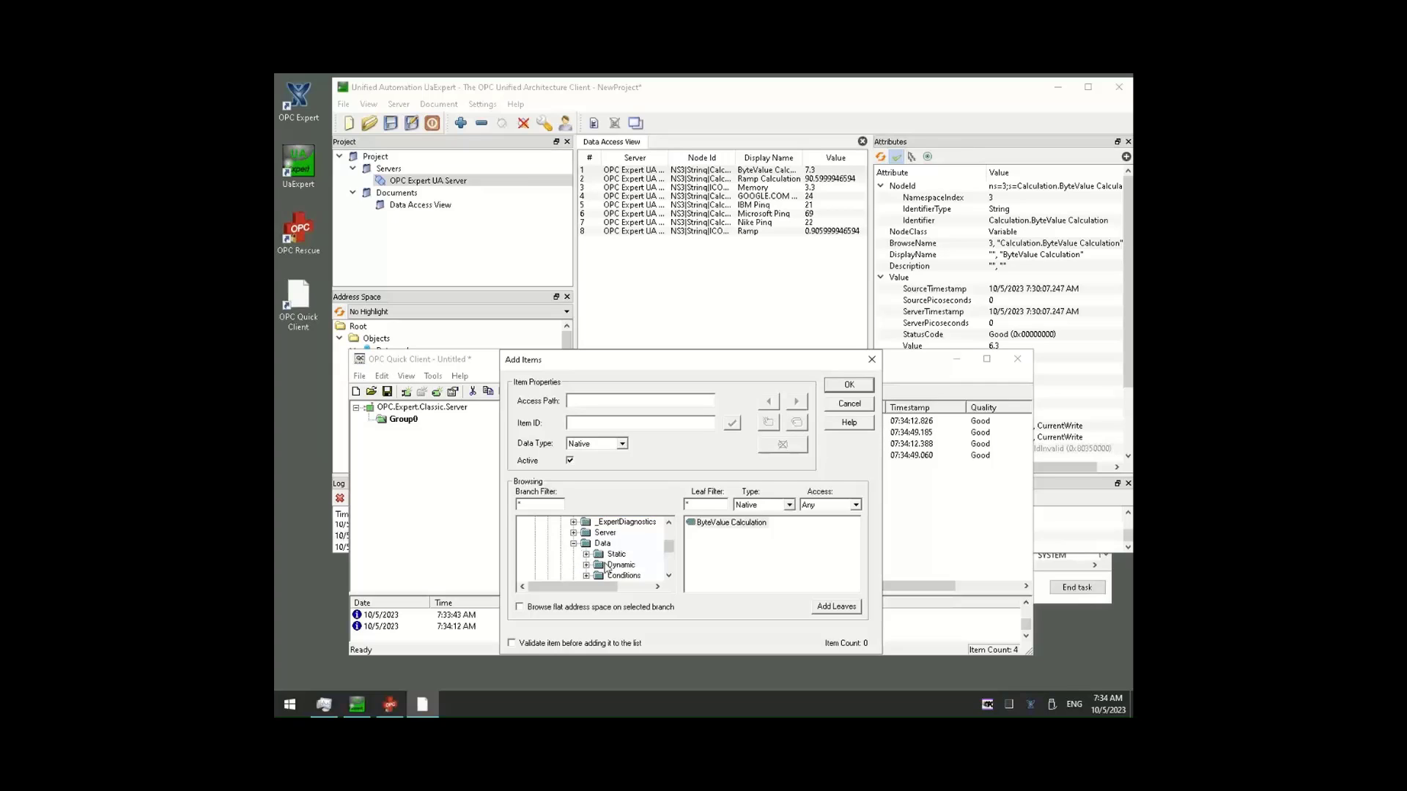
click(615, 554)
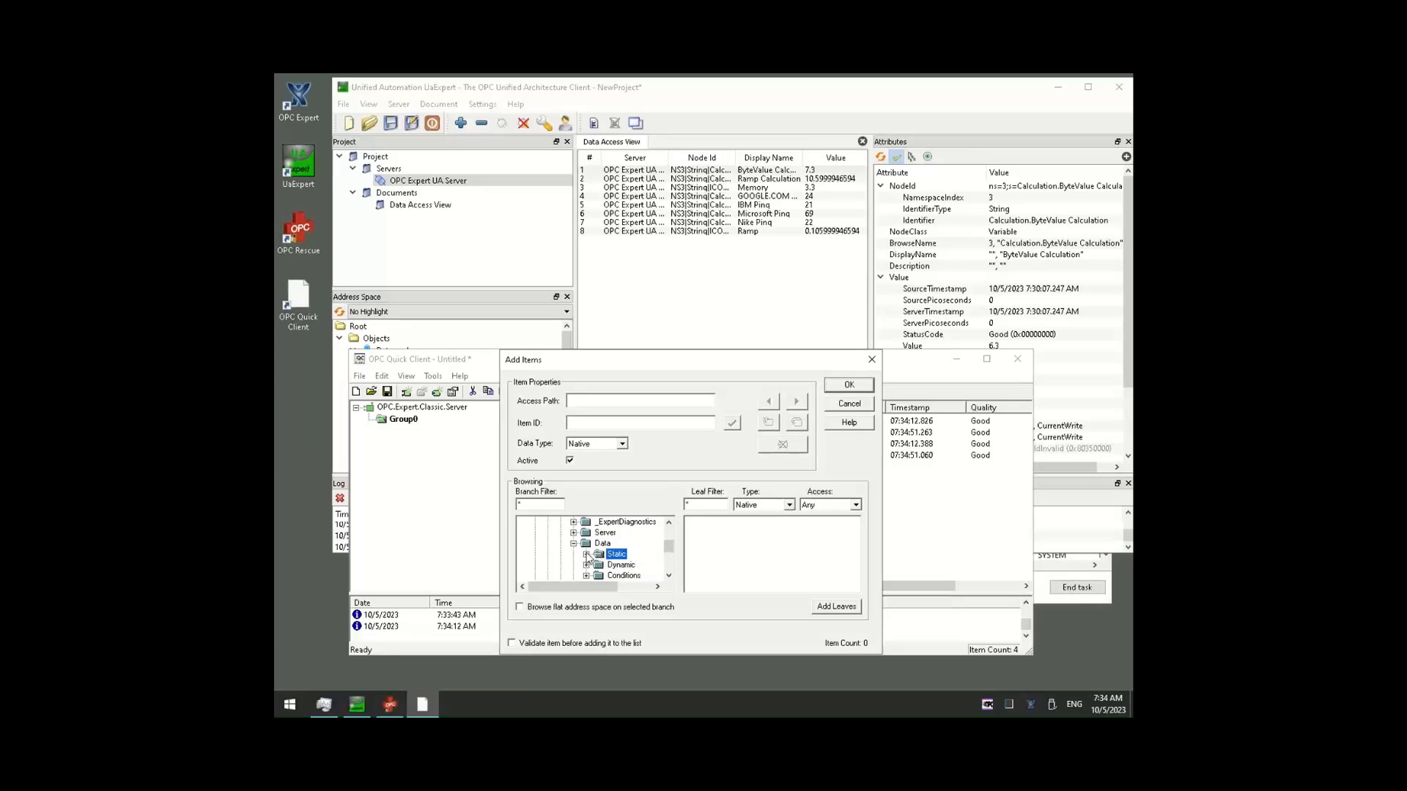
click(587, 555)
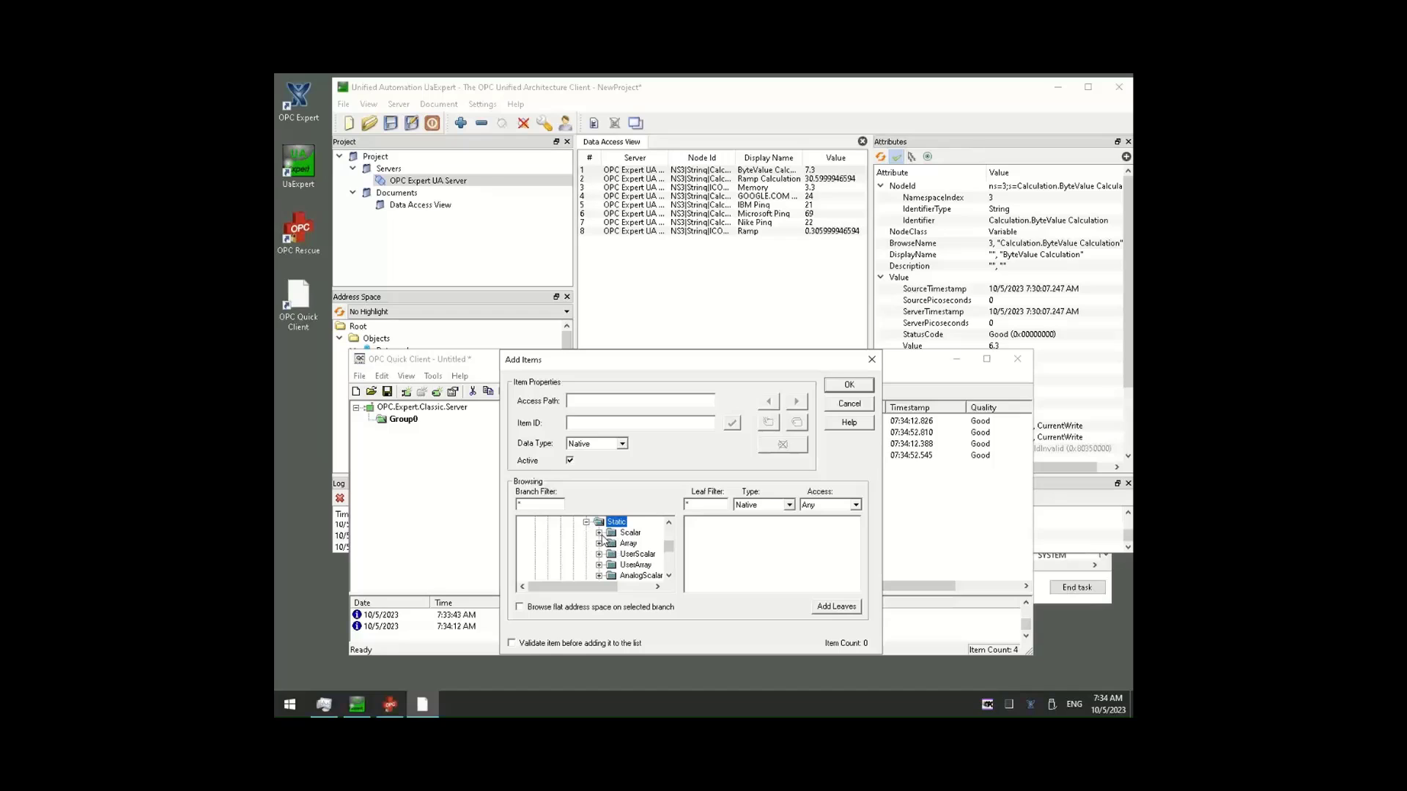
click(599, 533)
click(627, 533)
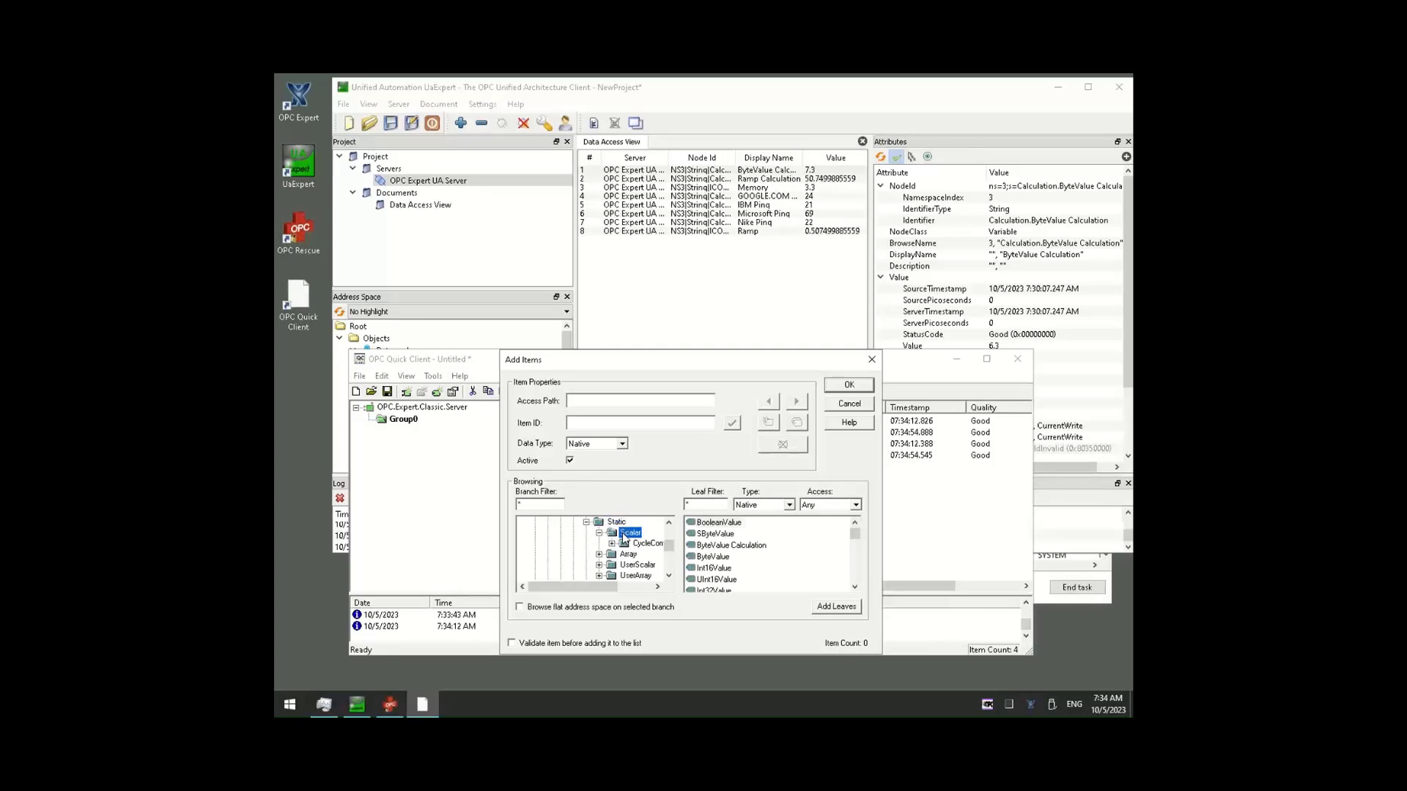
Add the Scalar branch's ByteValue and ByteValue Calculation leaves to Group0, and compare the two ByteValue Calculation items.
click(726, 557)
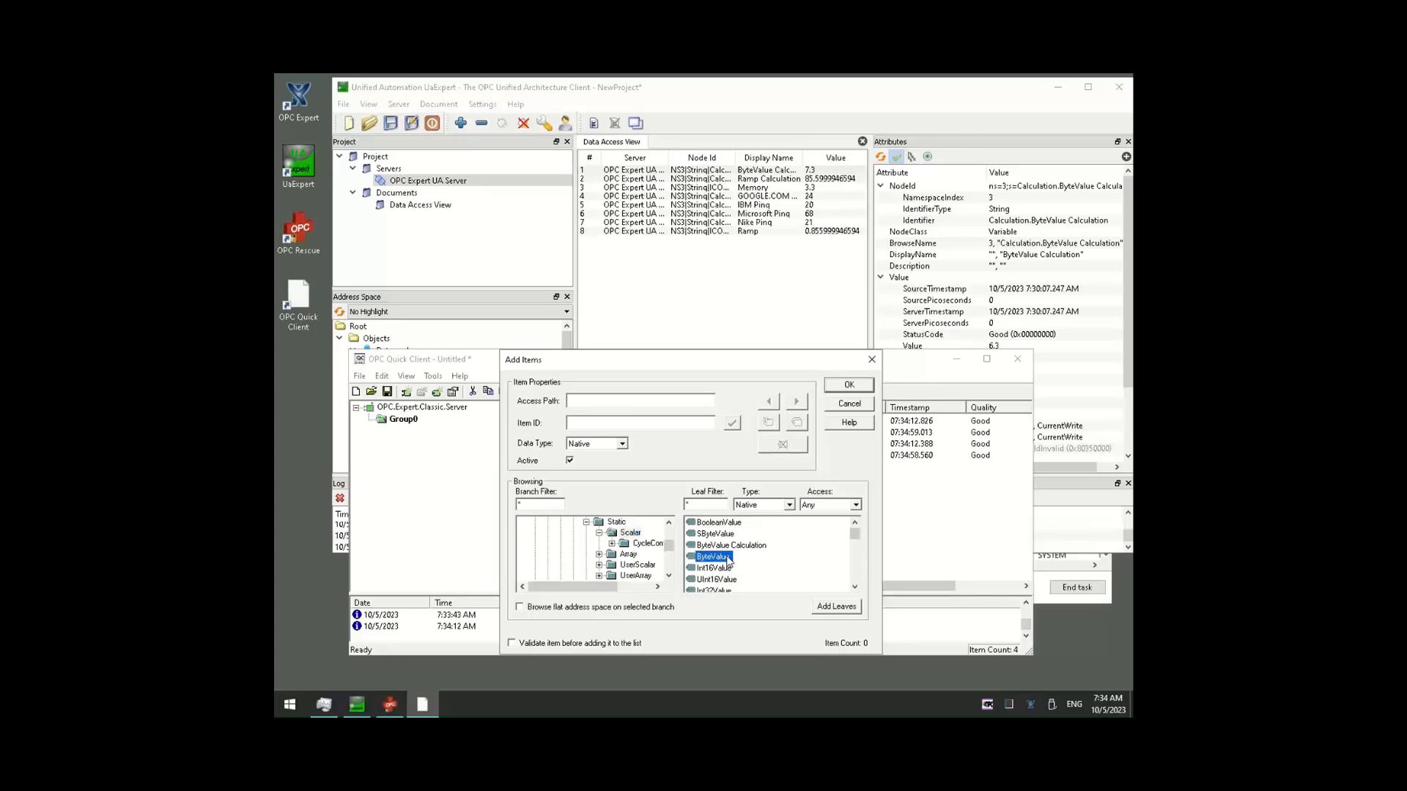
ctrl+click(730, 548)
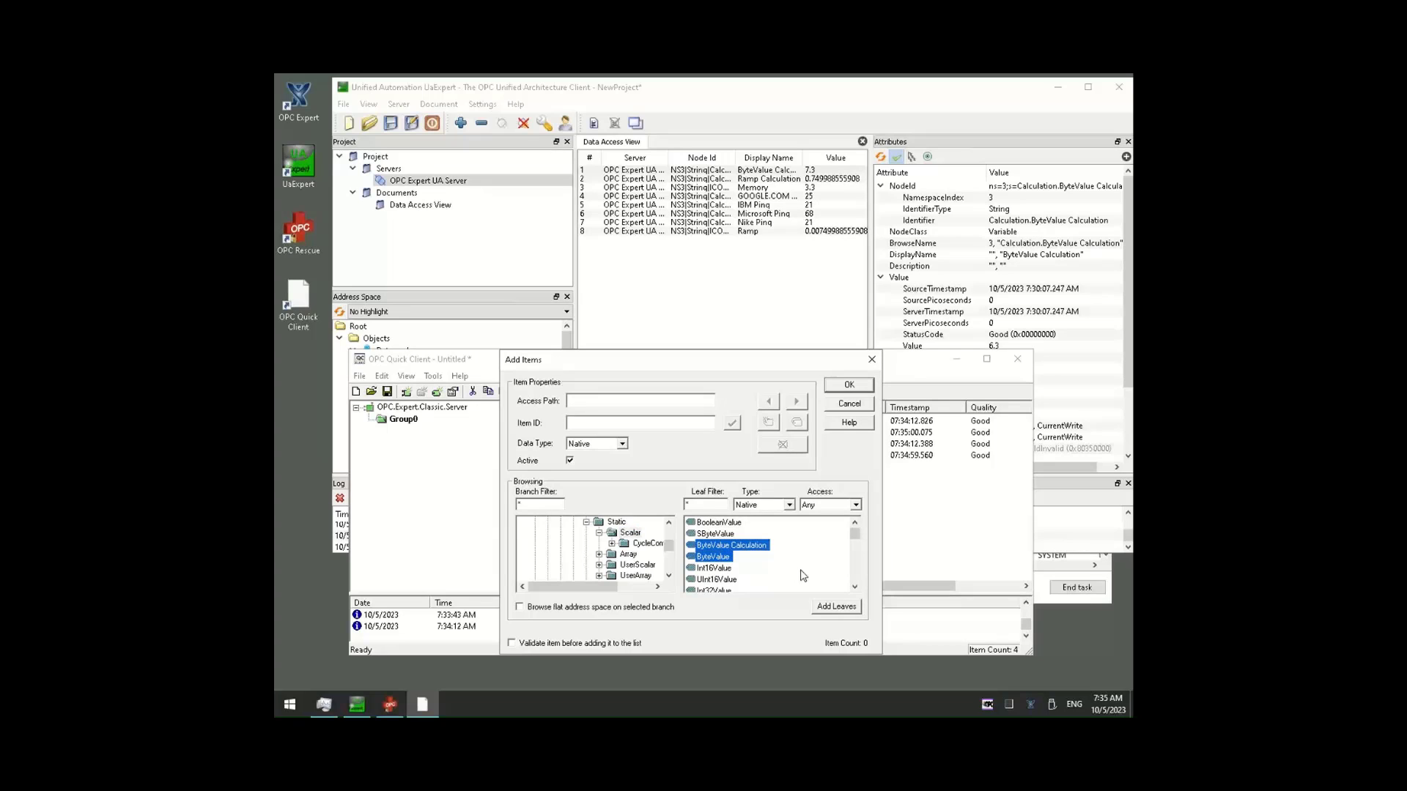
click(832, 607)
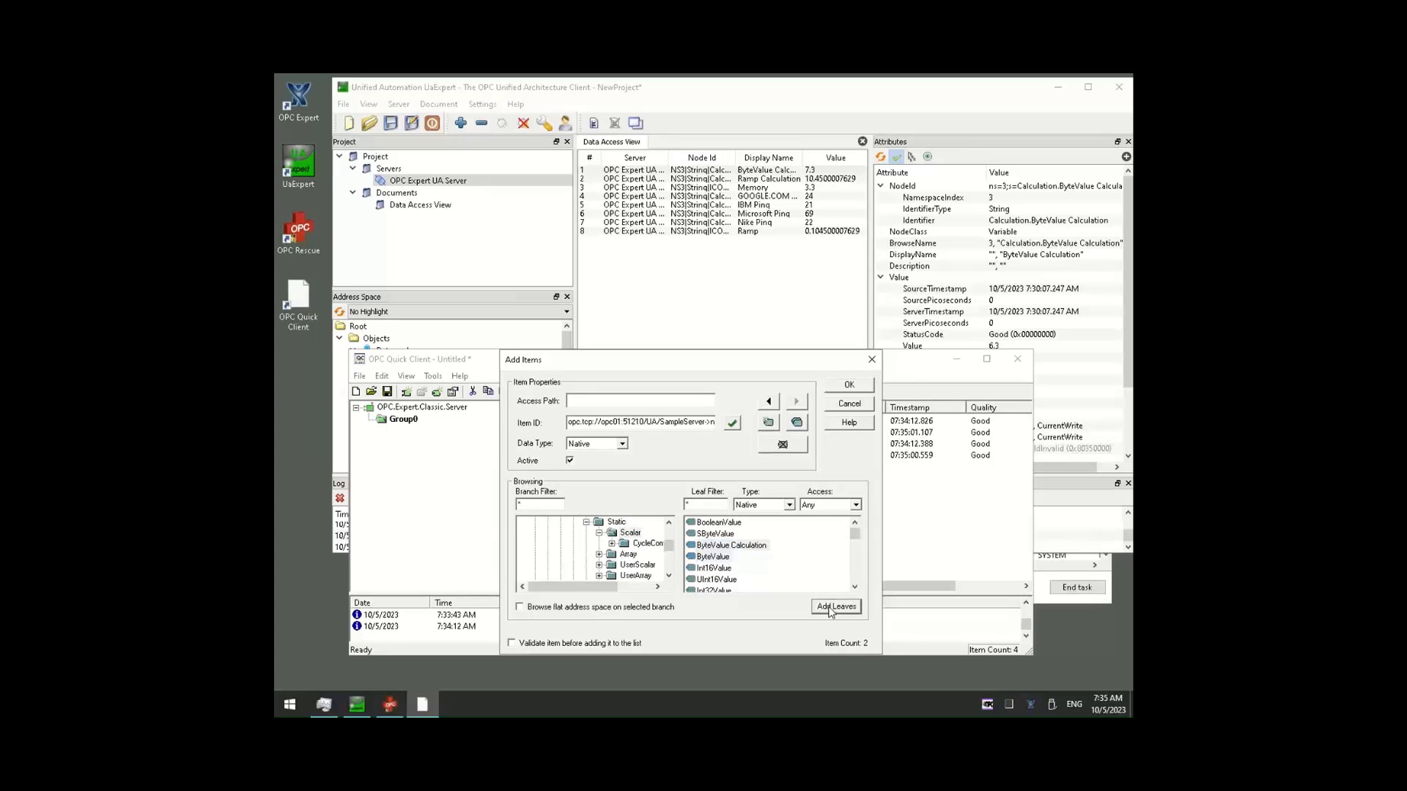
click(849, 385)
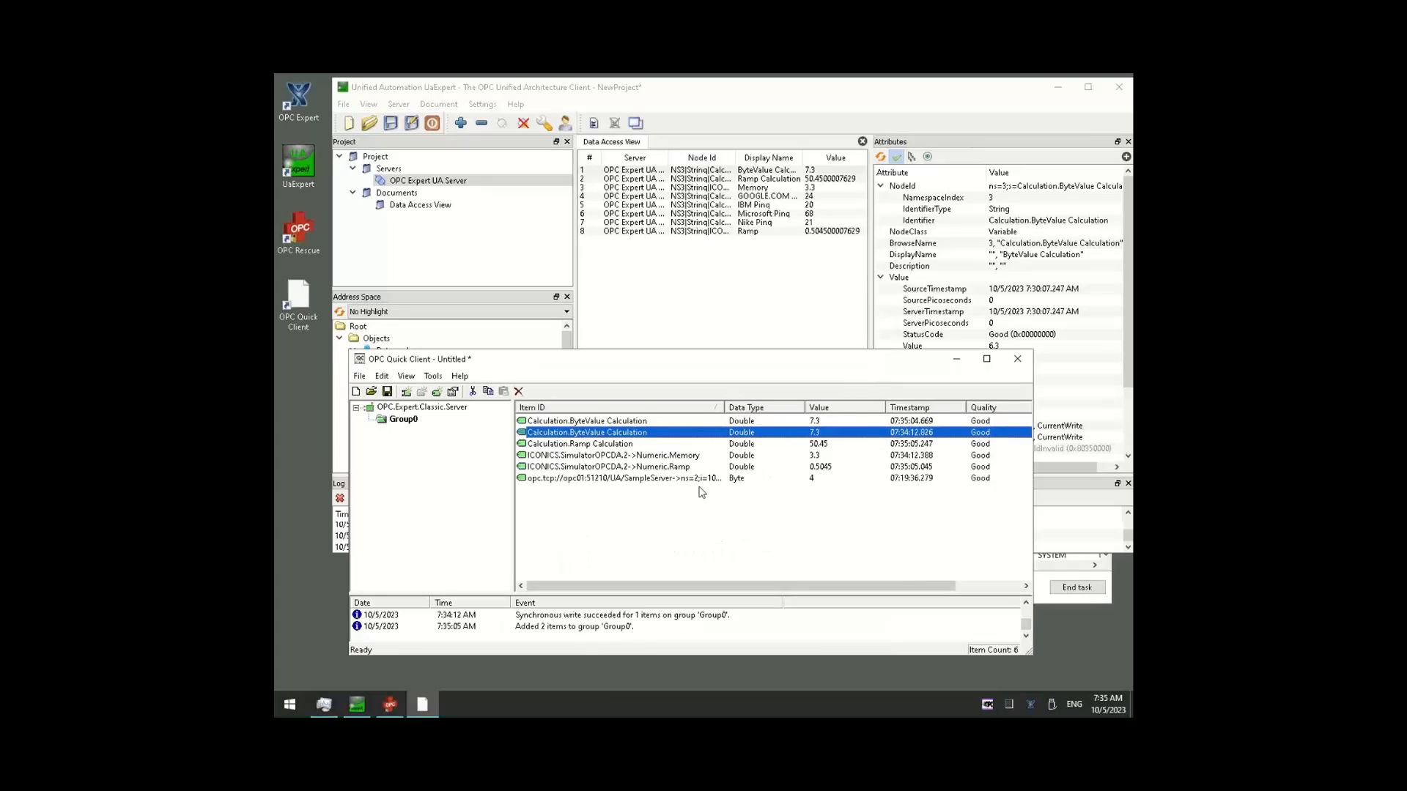
click(620, 425)
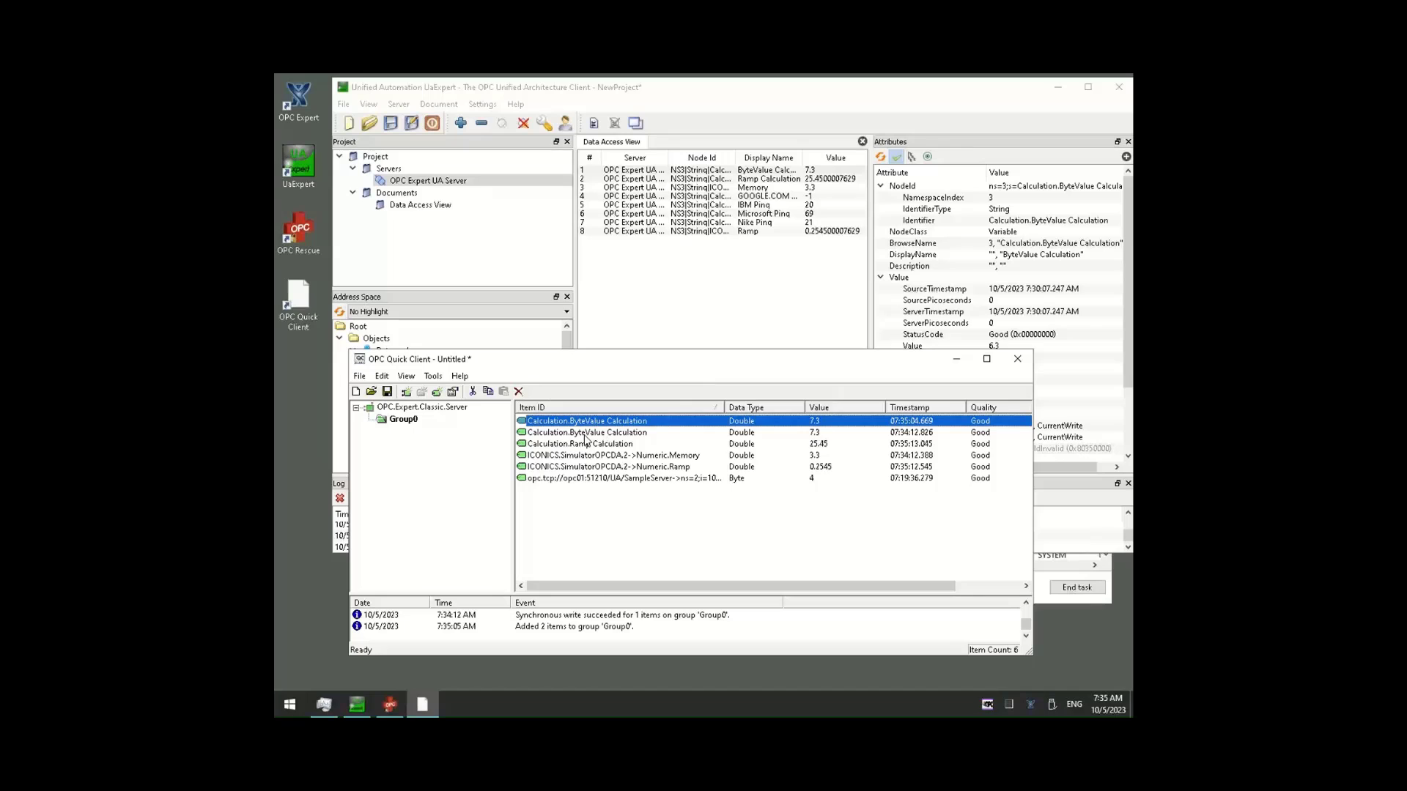
click(584, 434)
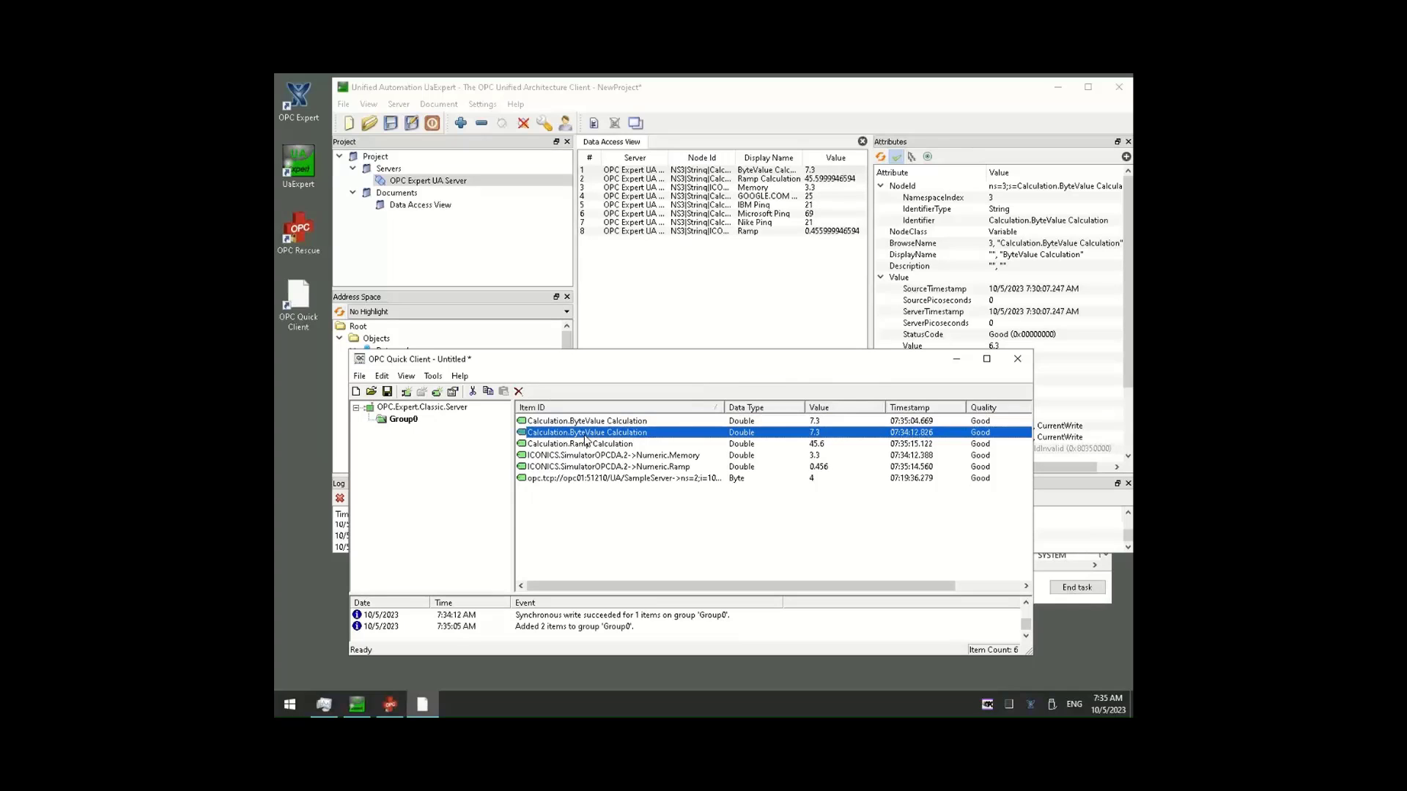